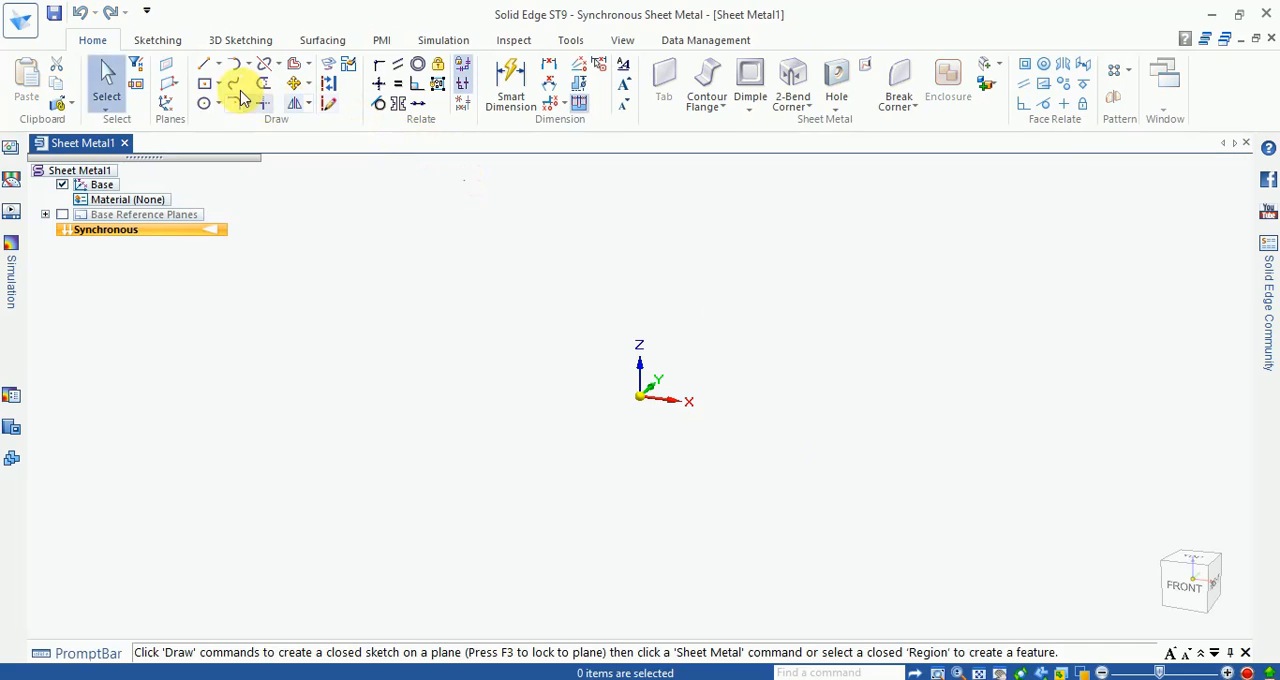
Step: Draw a 450 mm wide by 650 mm high rectangle centred on the origin in the top plane
{"action": "left_click", "coordinate": [204, 84]}
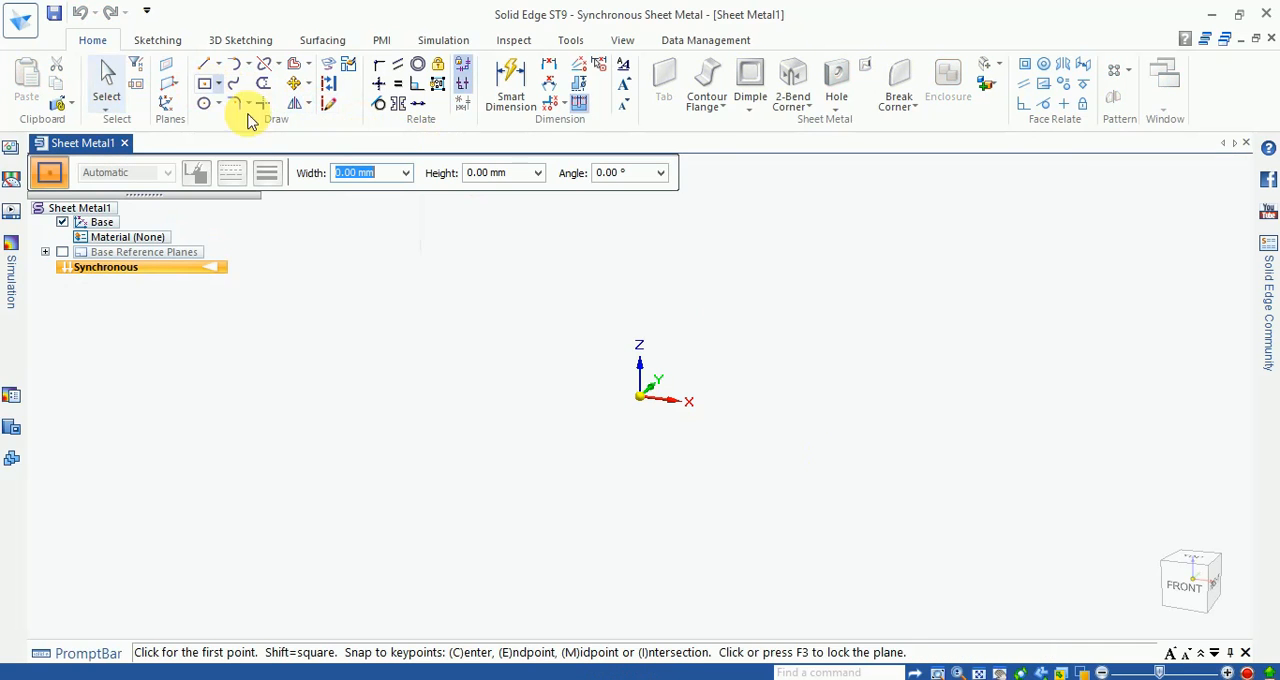
{"action": "left_click", "coordinate": [1203, 566]}
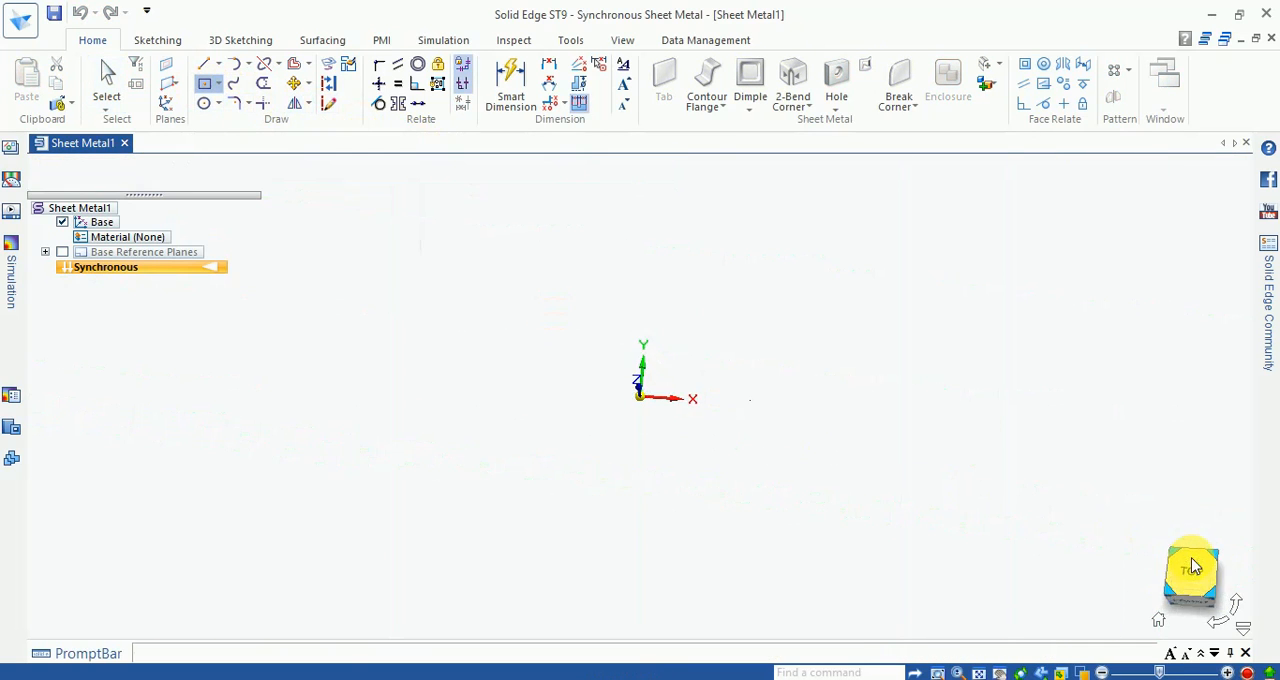
{"action": "left_click", "coordinate": [641, 397]}
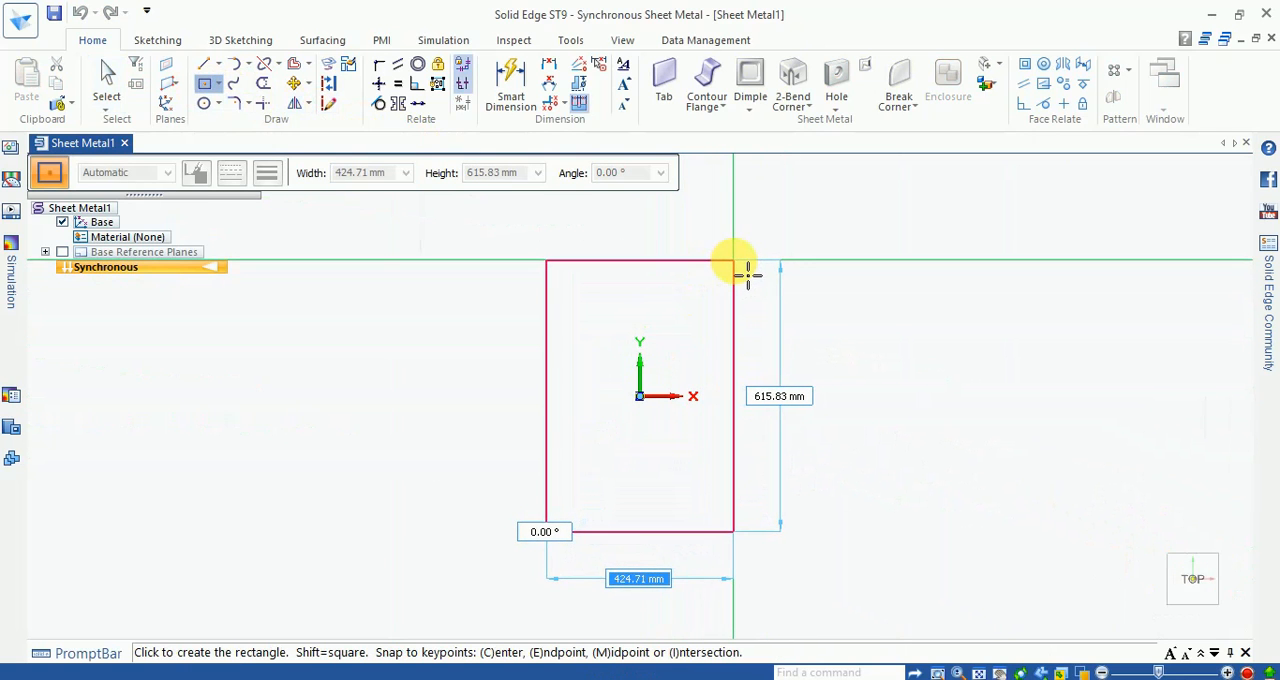
{"action": "key", "text": "Tab"}
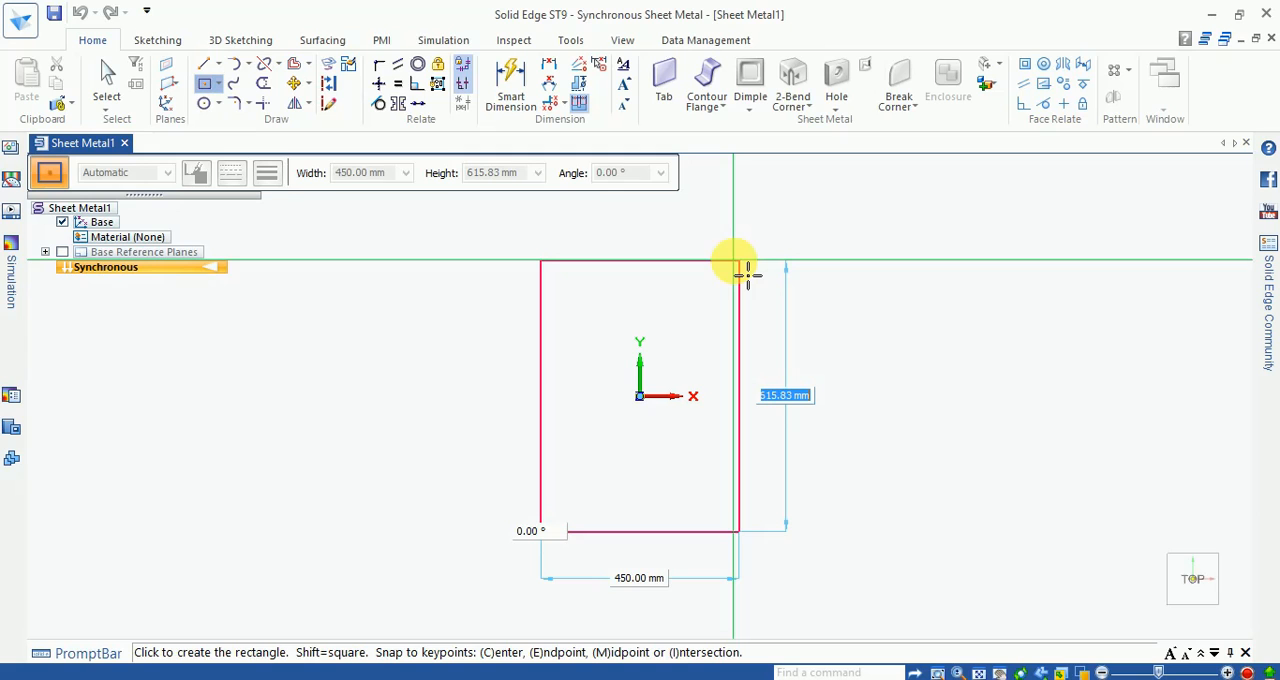
{"action": "key", "text": "Tab"}
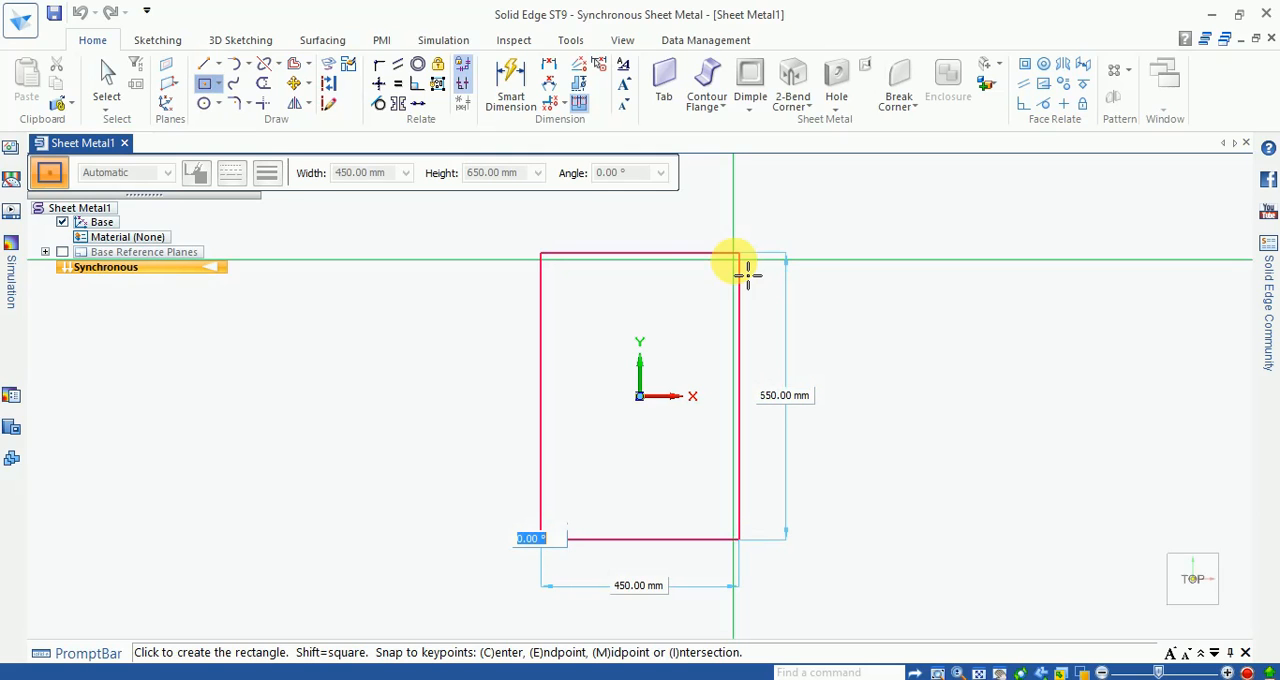
{"action": "left_click", "coordinate": [748, 274]}
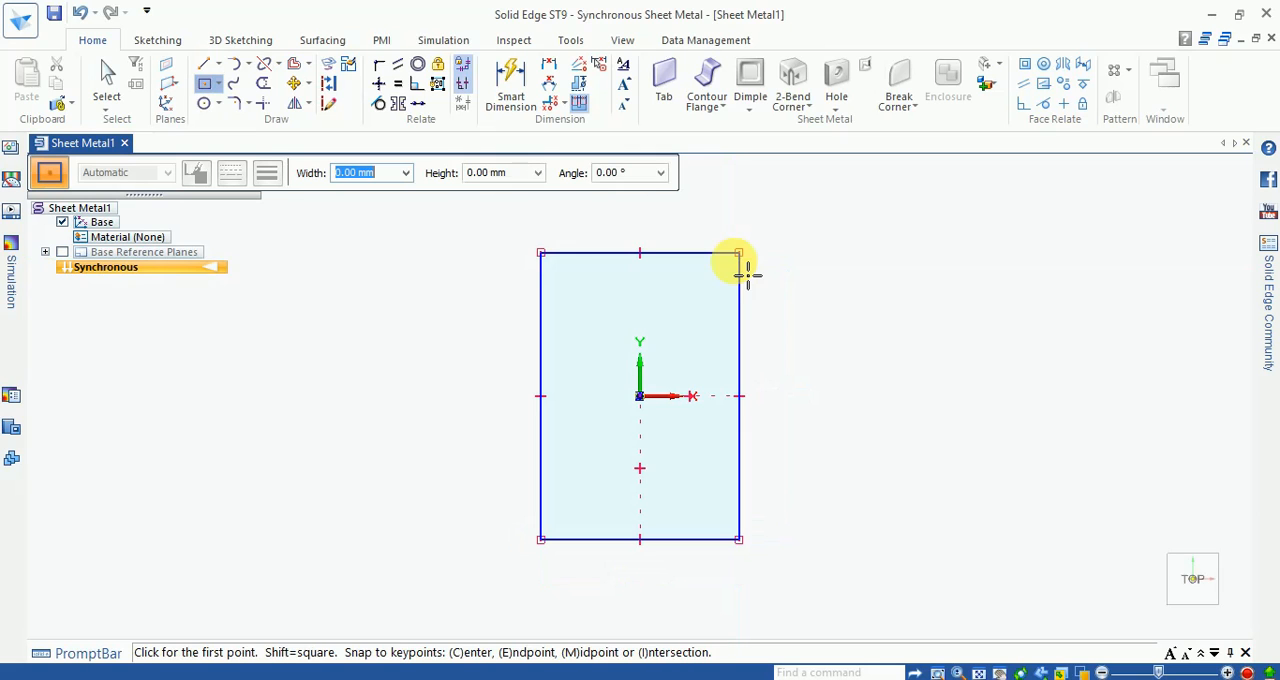
Step: Dimension the rectangle's width along its top edge and its height along its right edge
{"action": "left_click", "coordinate": [510, 86]}
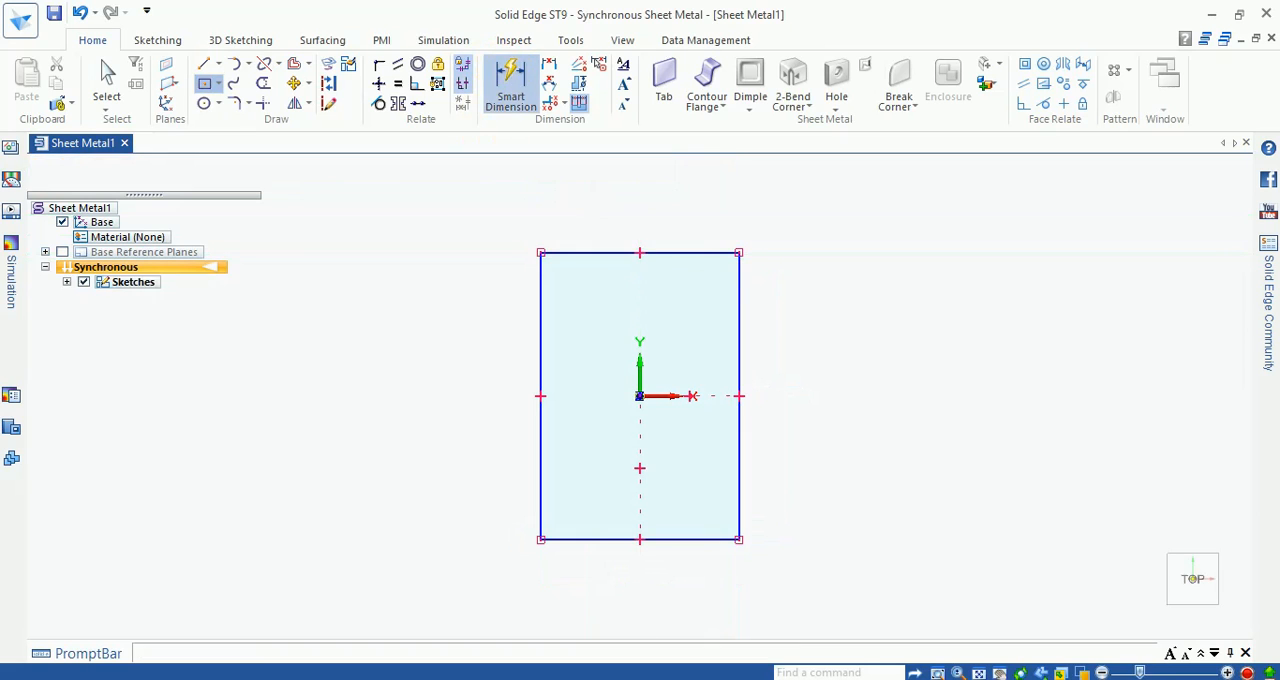
{"action": "left_click", "coordinate": [679, 254]}
{"action": "scroll", "coordinate": [634, 514], "scroll_direction": "down", "scroll_amount": 2}
{"action": "scroll", "coordinate": [672, 340], "scroll_direction": "up", "scroll_amount": 2}
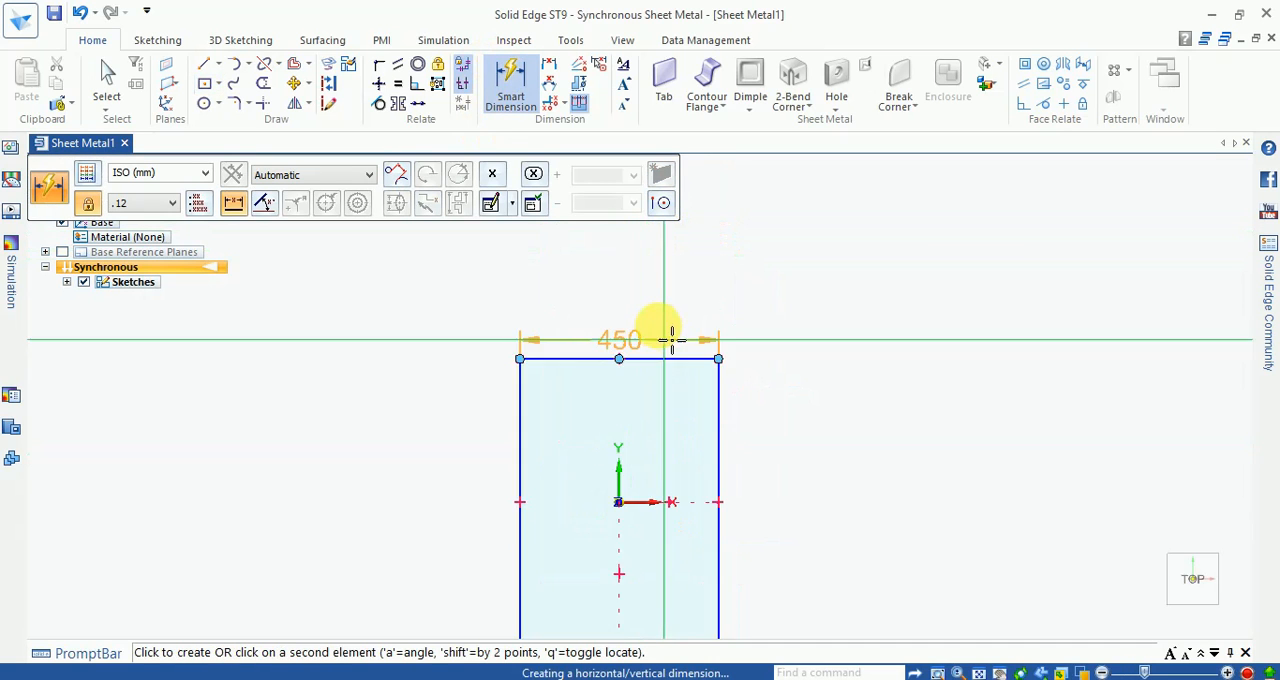
{"action": "left_click", "coordinate": [672, 340]}
{"action": "scroll", "coordinate": [672, 340], "scroll_direction": "up", "scroll_amount": 1}
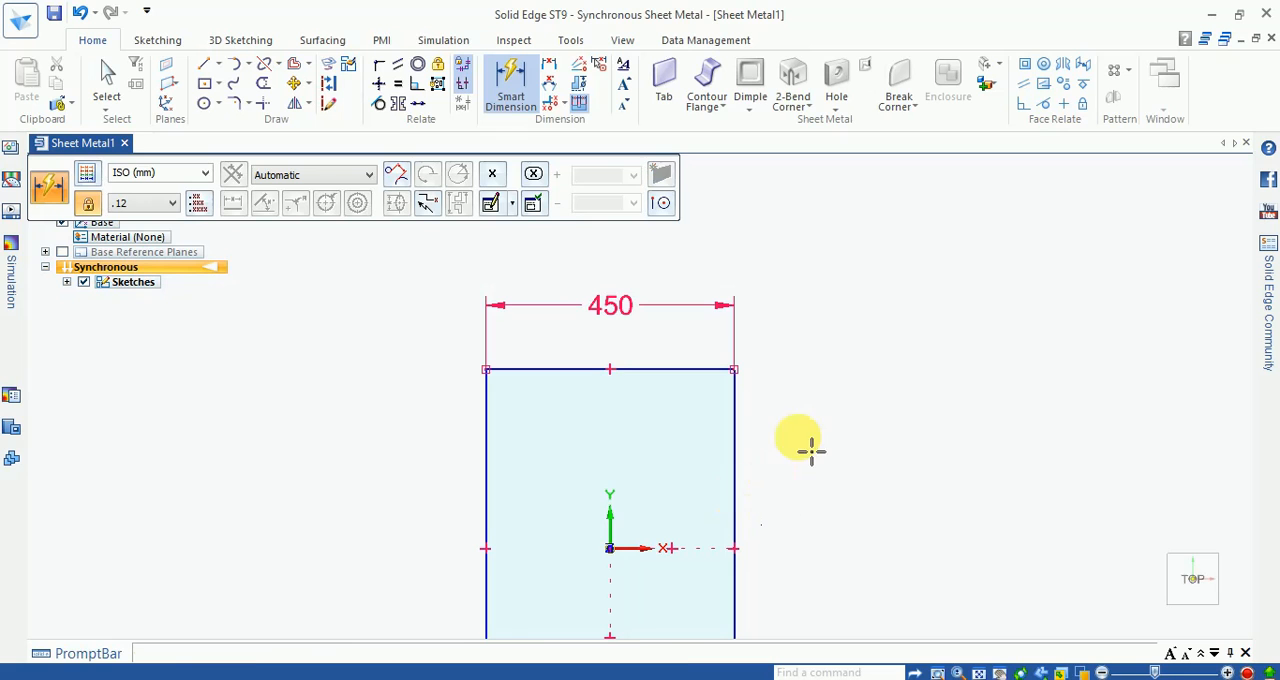
{"action": "scroll", "coordinate": [809, 400], "scroll_direction": "up", "scroll_amount": 2}
{"action": "scroll", "coordinate": [810, 420], "scroll_direction": "down", "scroll_amount": 3}
{"action": "scroll", "coordinate": [790, 450], "scroll_direction": "up", "scroll_amount": 2}
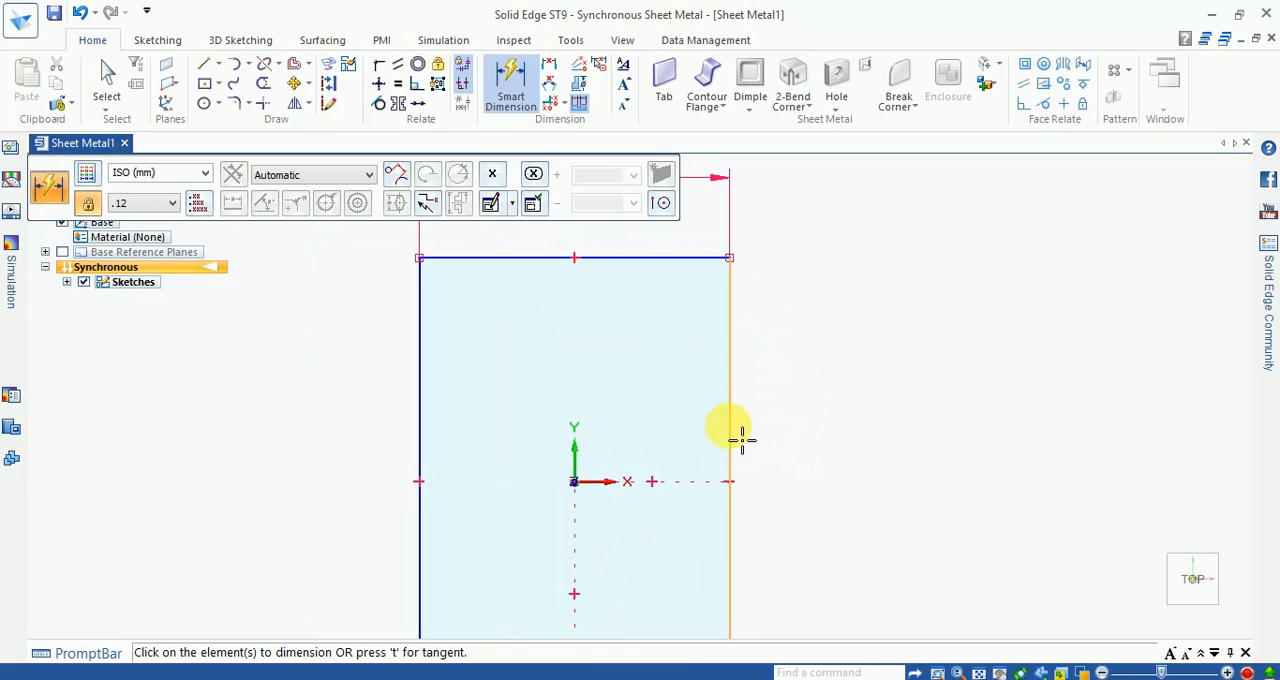
{"action": "left_click", "coordinate": [741, 438]}
{"action": "left_click", "coordinate": [829, 460]}
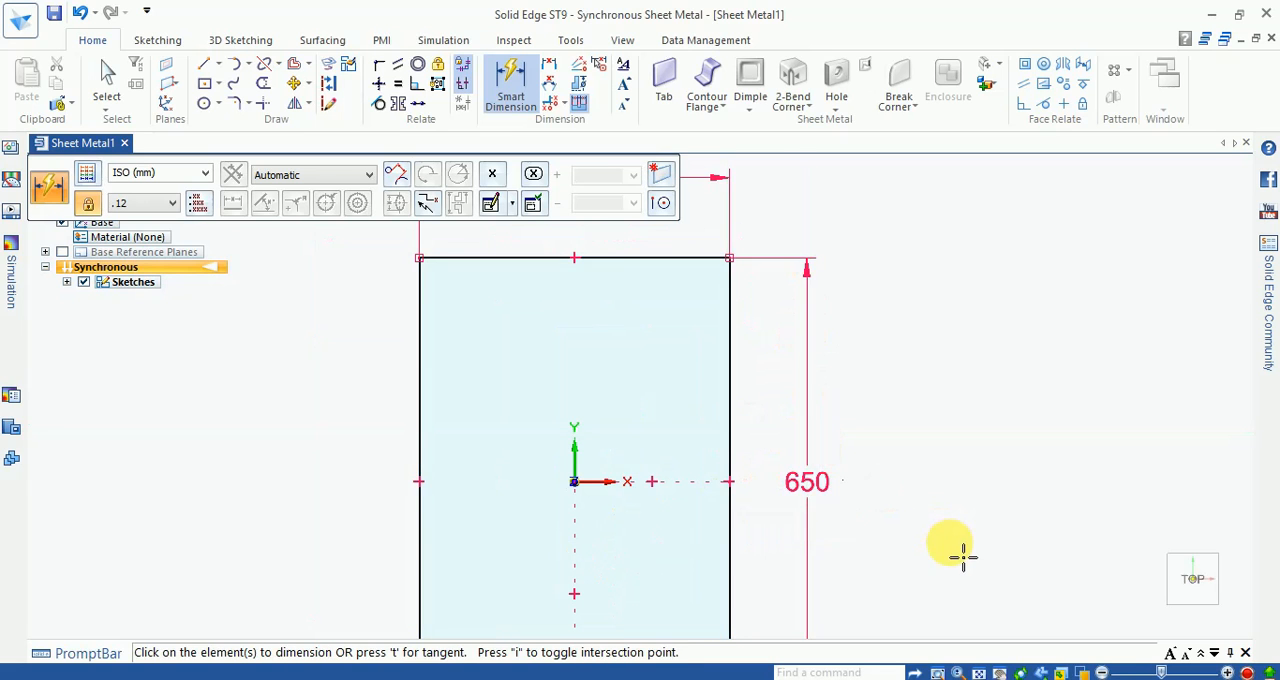
{"action": "key", "text": "Escape"}
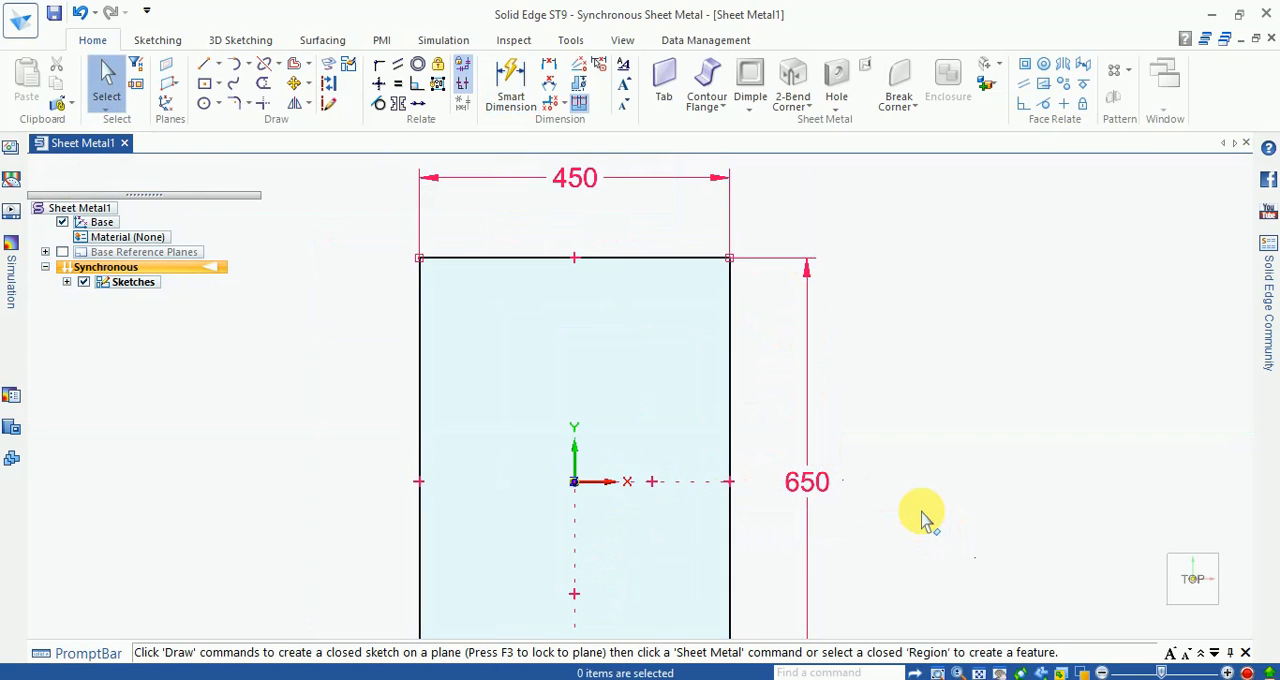
Step: Create a 1 mm thick tab from the rectangular region, with the thickness directed downward
{"action": "key", "text": "ctrl+i"}
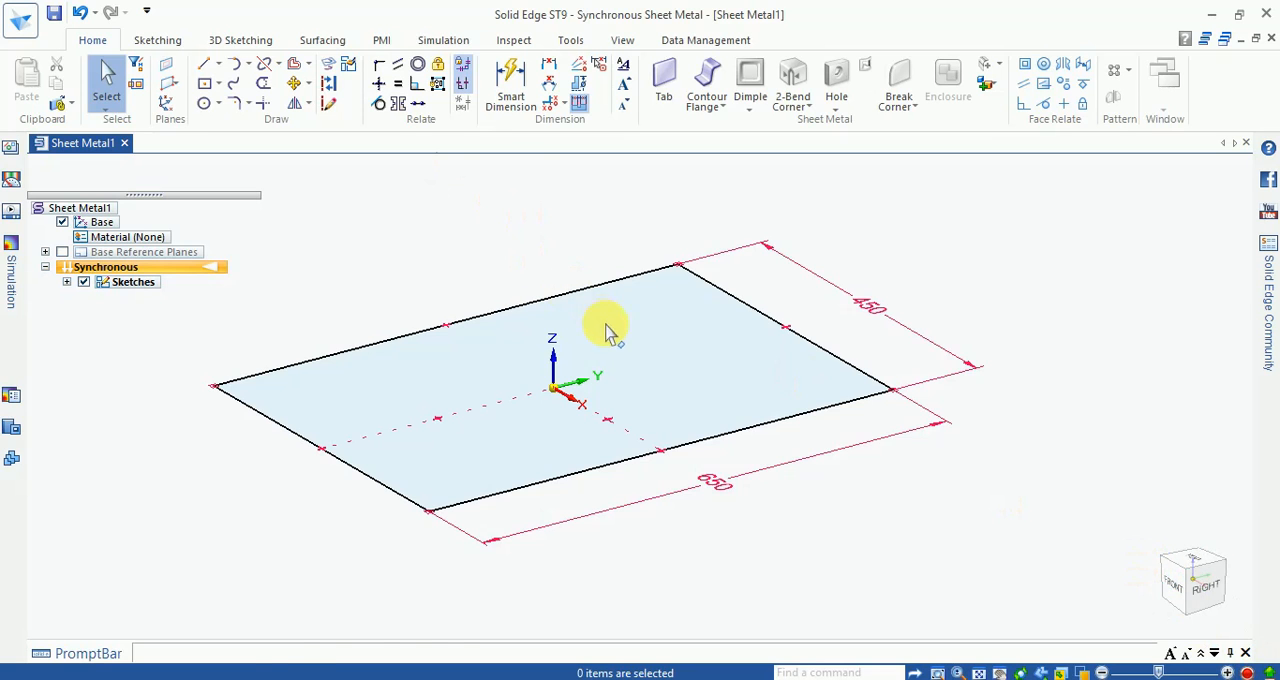
{"action": "left_click", "coordinate": [645, 345]}
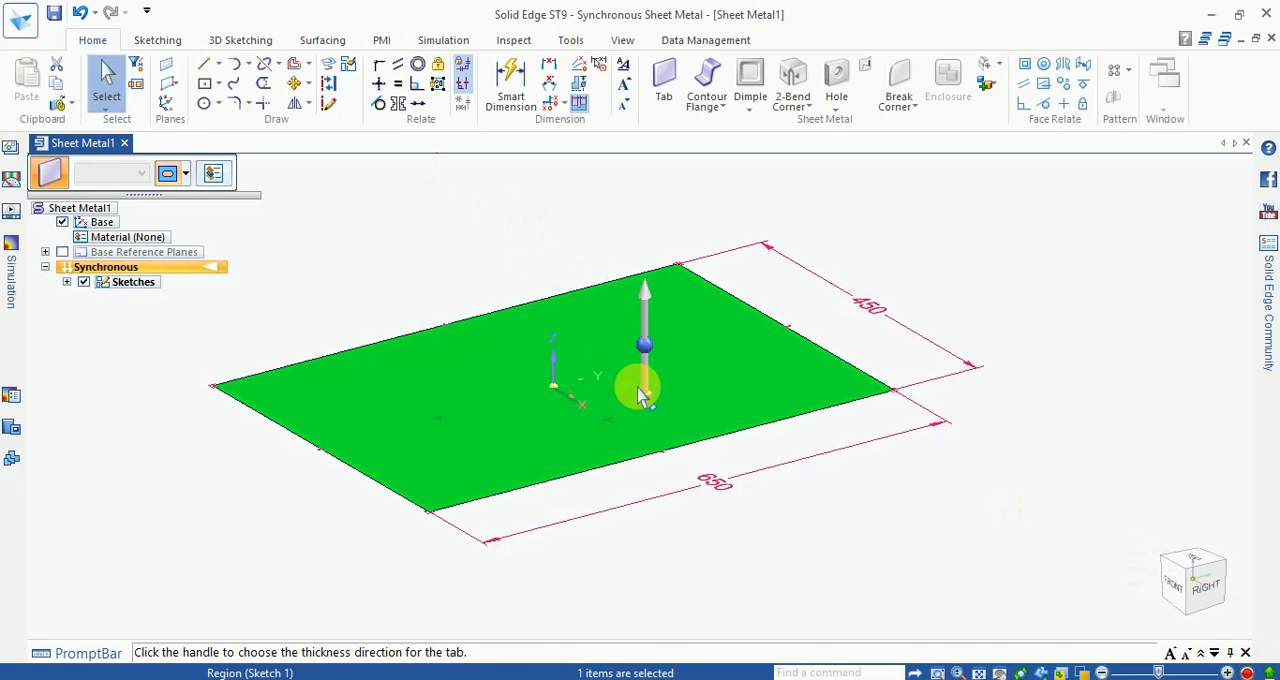
{"action": "left_click", "coordinate": [643, 390]}
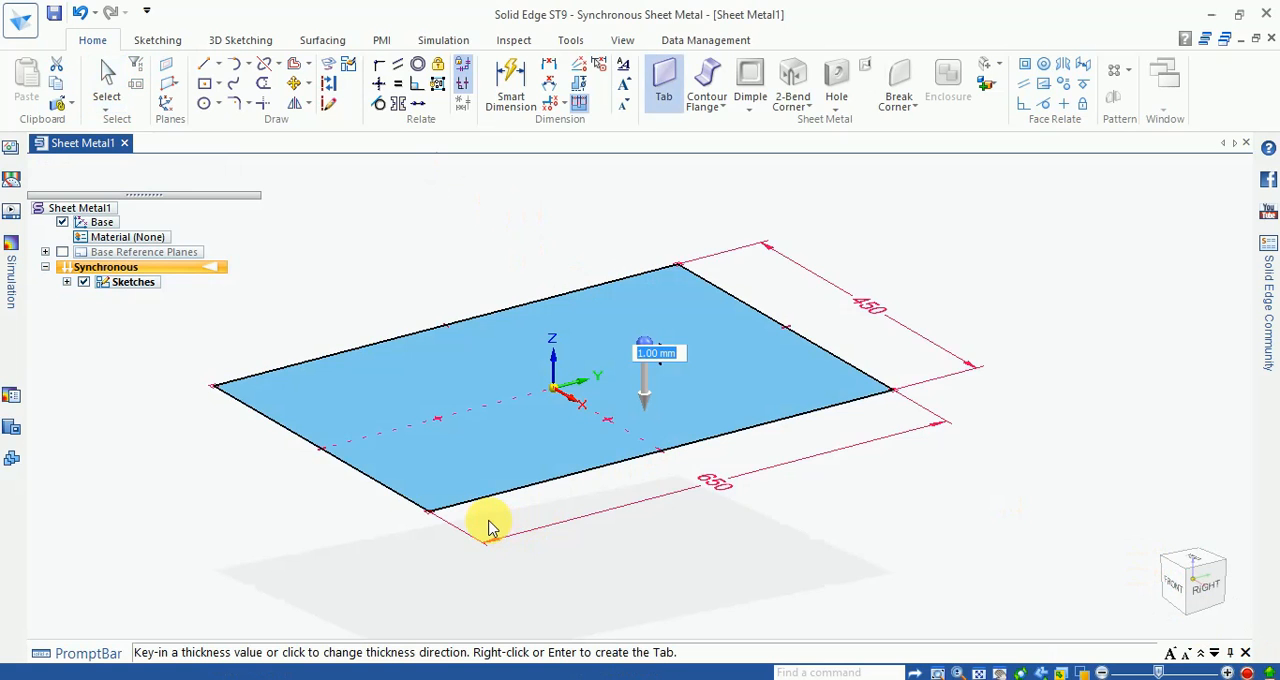
{"action": "scroll", "coordinate": [490, 527], "scroll_direction": "up", "scroll_amount": 2}
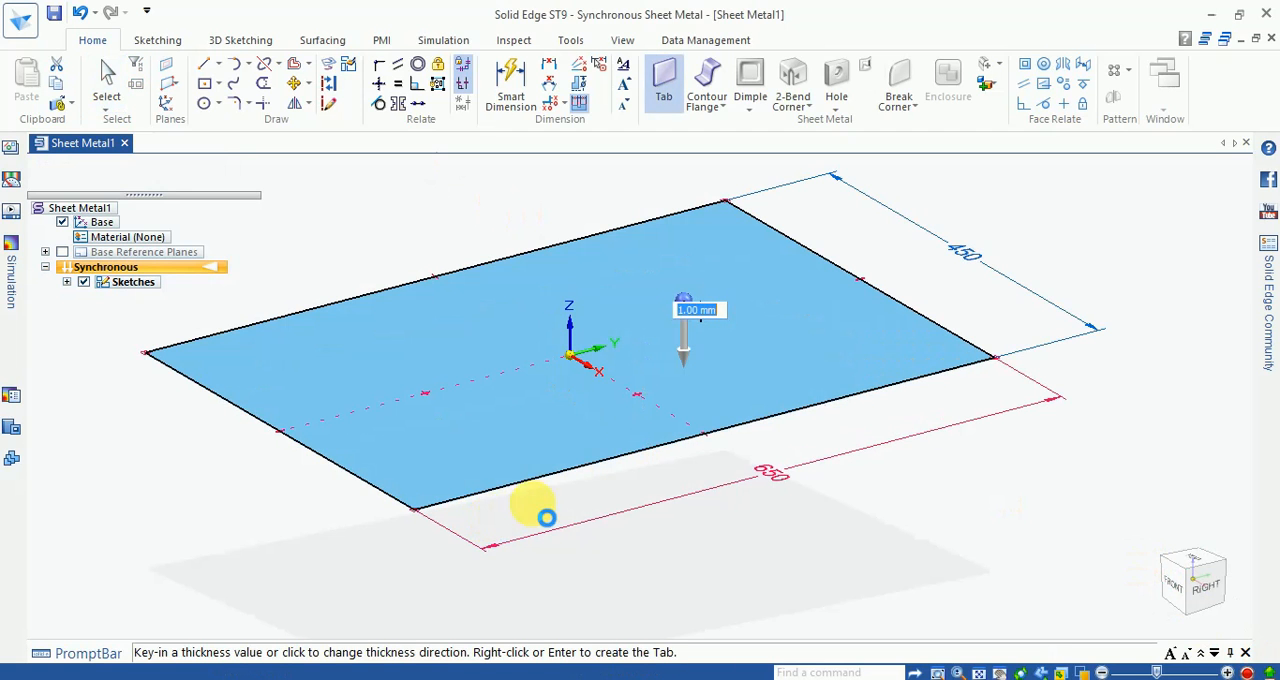
{"action": "key", "text": "Return"}
Step: Dimension the tab's thickness on the short vertical edge at its front corner
{"action": "scroll", "coordinate": [423, 540], "scroll_direction": "up", "scroll_amount": 4}
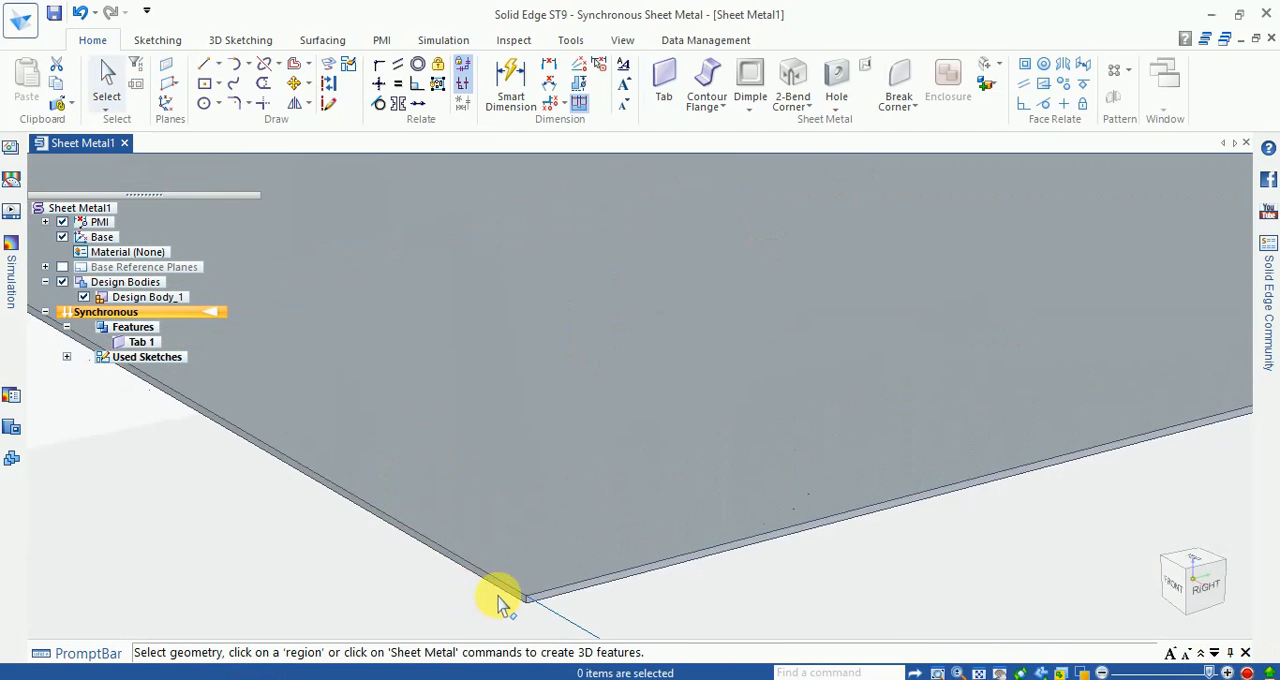
{"action": "scroll", "coordinate": [500, 608], "scroll_direction": "up", "scroll_amount": 3}
{"action": "left_click", "coordinate": [507, 80]}
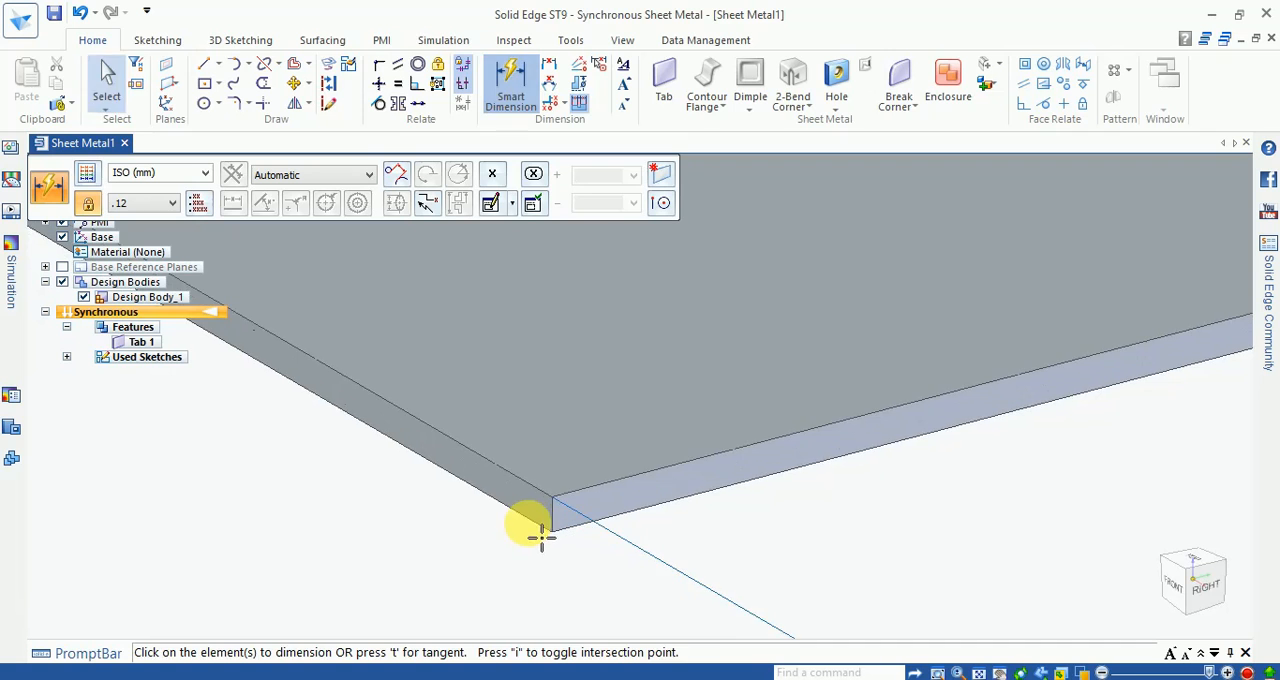
{"action": "scroll", "coordinate": [541, 530], "scroll_direction": "up", "scroll_amount": 2}
{"action": "left_click", "coordinate": [567, 512]}
{"action": "left_click", "coordinate": [420, 540]}
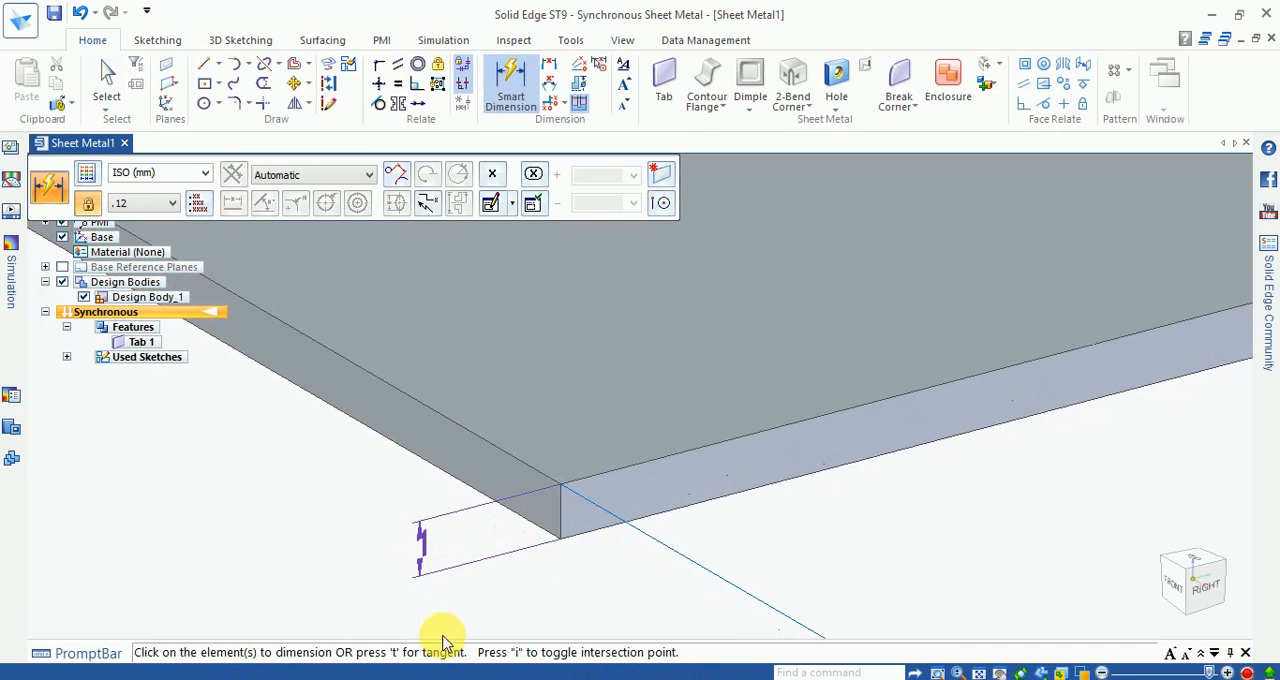
{"action": "scroll", "coordinate": [420, 560], "scroll_direction": "down", "scroll_amount": 1}
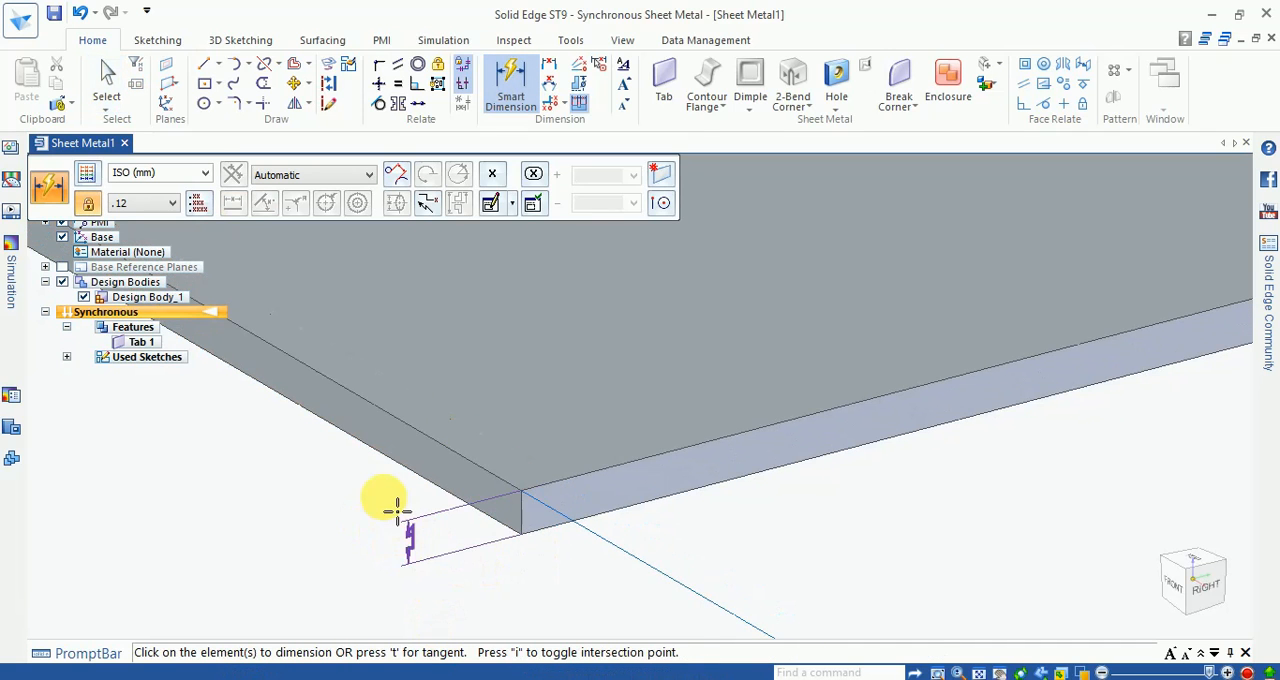
{"action": "scroll", "coordinate": [397, 510], "scroll_direction": "down", "scroll_amount": 3}
{"action": "key", "text": "Escape"}
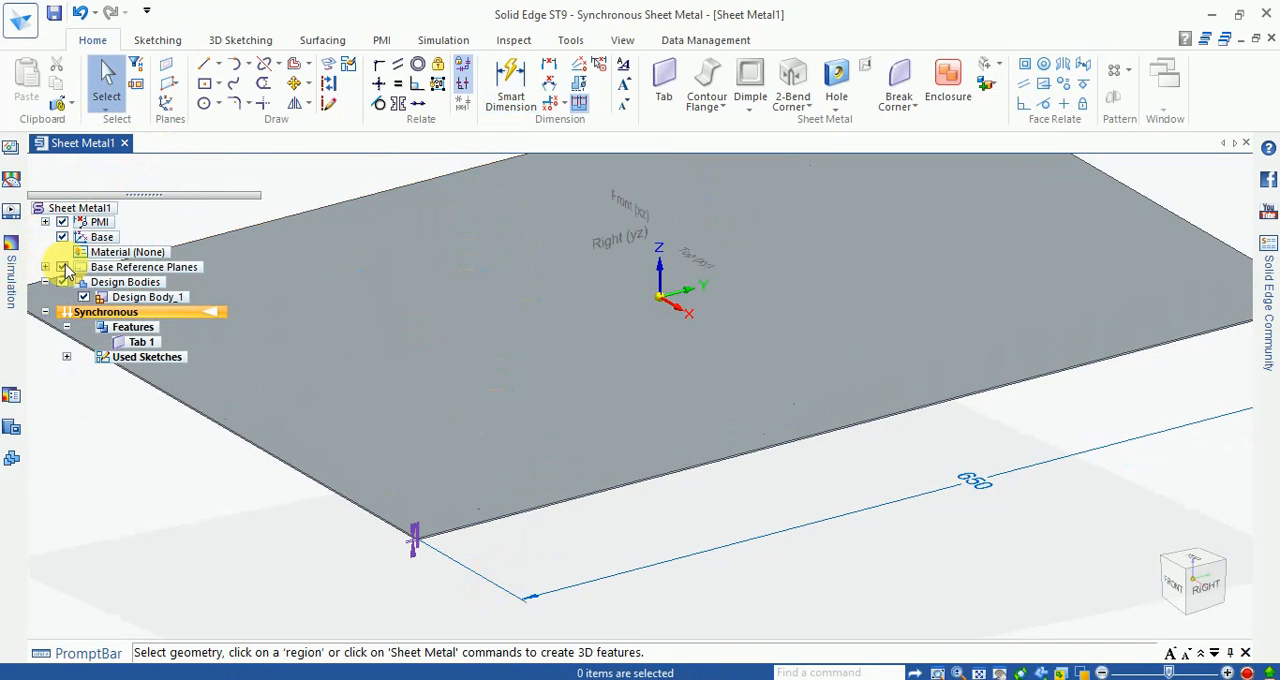
{"action": "left_click", "coordinate": [205, 70]}
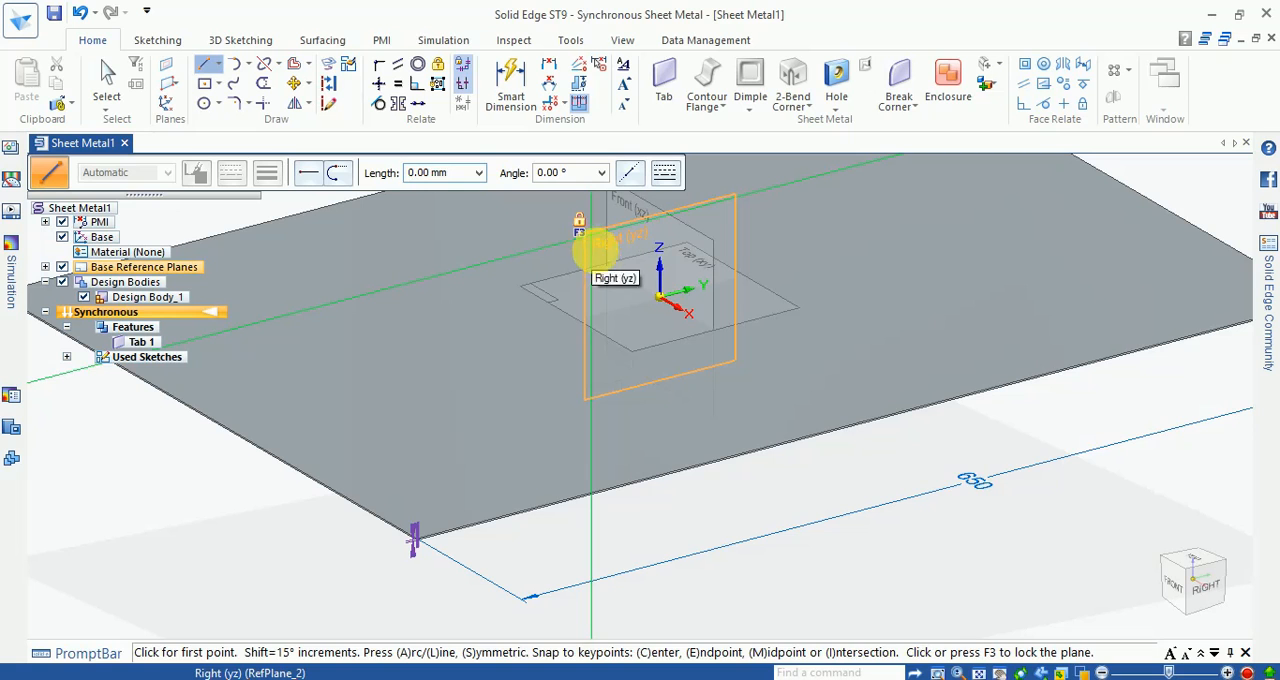
{"action": "left_click", "coordinate": [596, 266]}
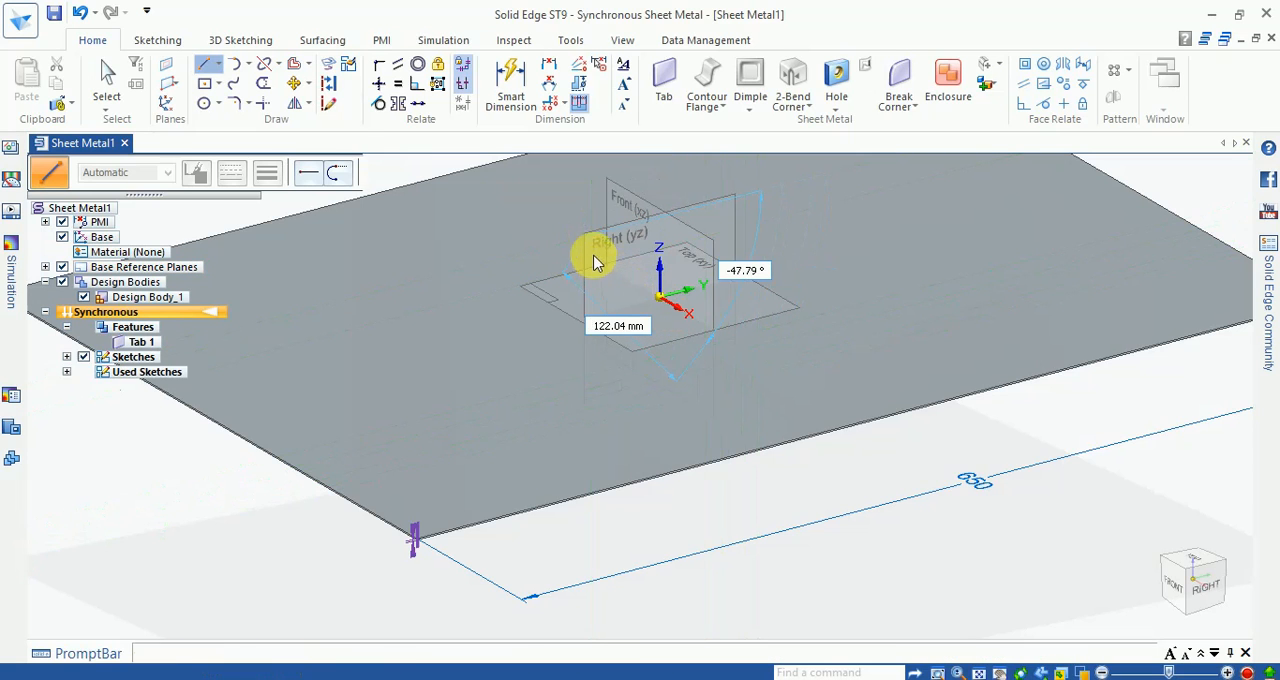
{"action": "key", "text": "Escape"}
Step: On the Right (yz) plane, sketch a 50 mm vertical line upward from the lower endpoint of the tab's front end
{"action": "left_click", "coordinate": [205, 70]}
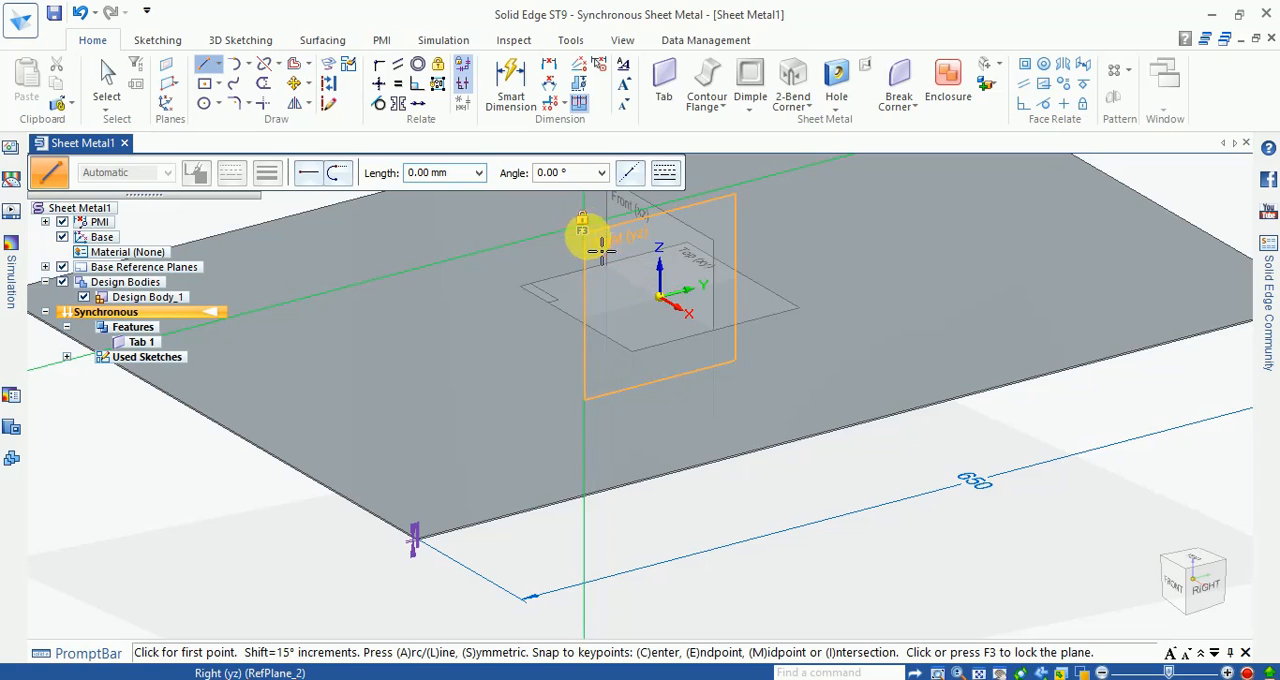
{"action": "left_click", "coordinate": [587, 232]}
{"action": "left_click", "coordinate": [1206, 588]}
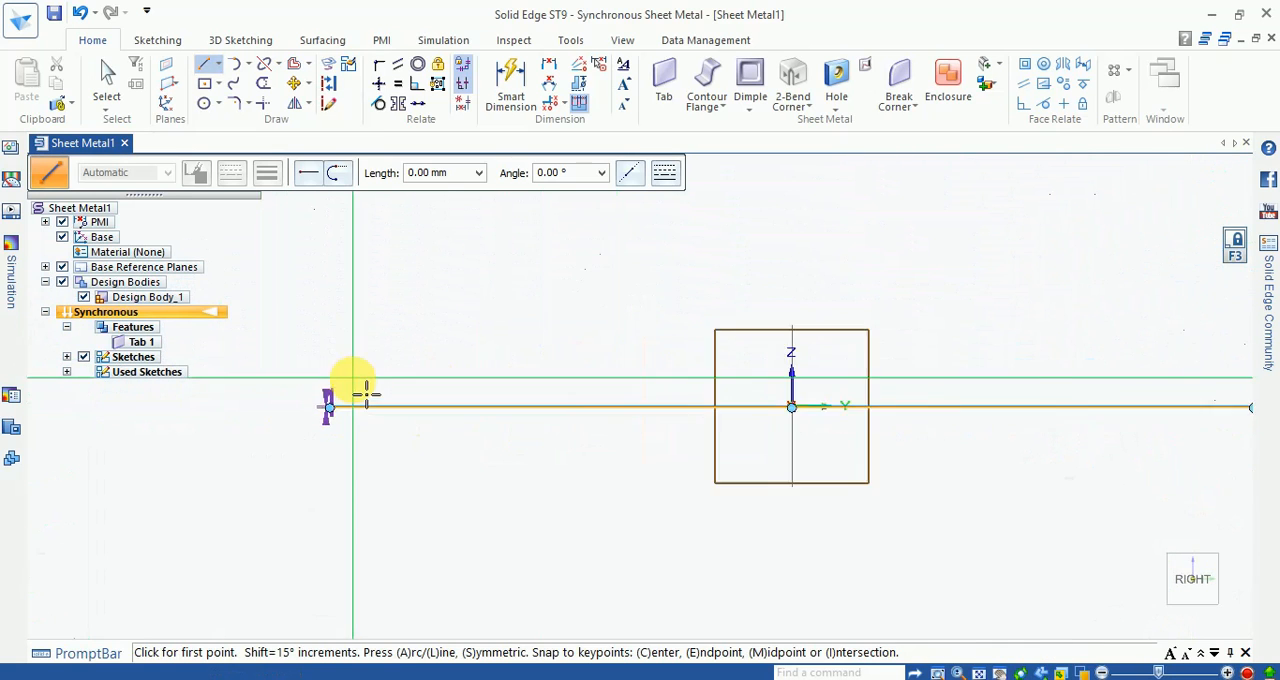
{"action": "scroll", "coordinate": [366, 393], "scroll_direction": "up", "scroll_amount": 10}
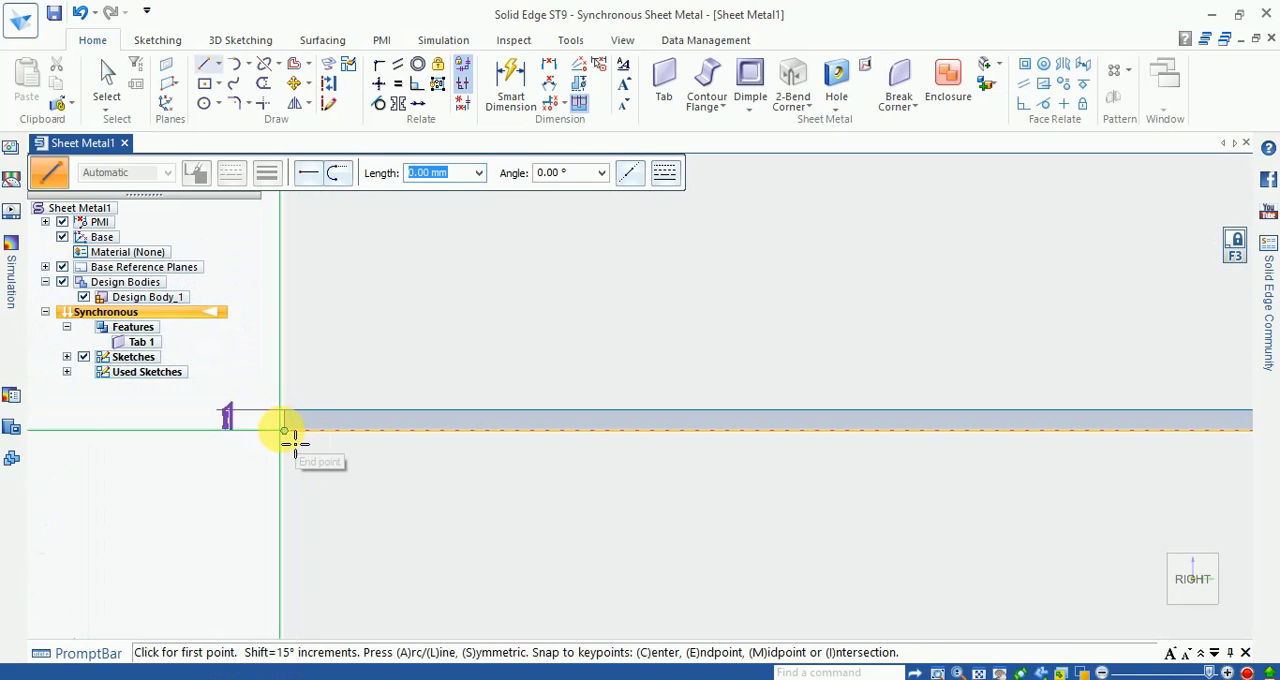
{"action": "left_click", "coordinate": [298, 446]}
{"action": "scroll", "coordinate": [340, 478], "scroll_direction": "down", "scroll_amount": 3}
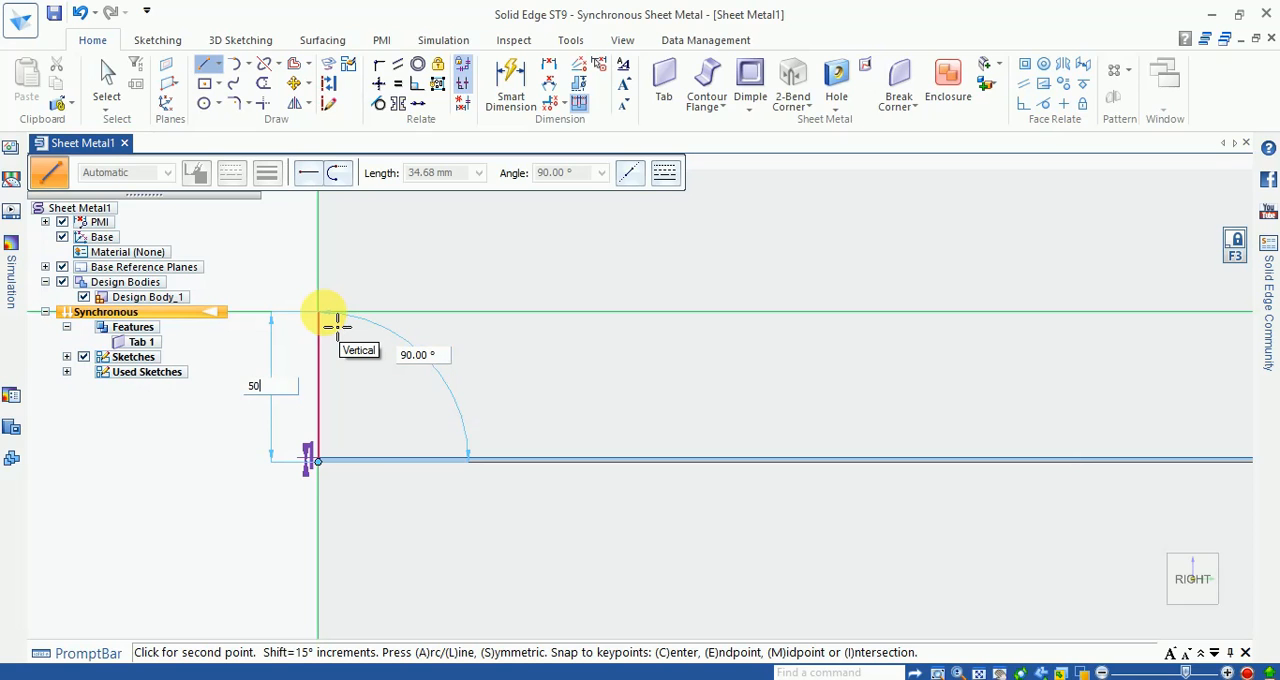
{"action": "key", "text": "Tab"}
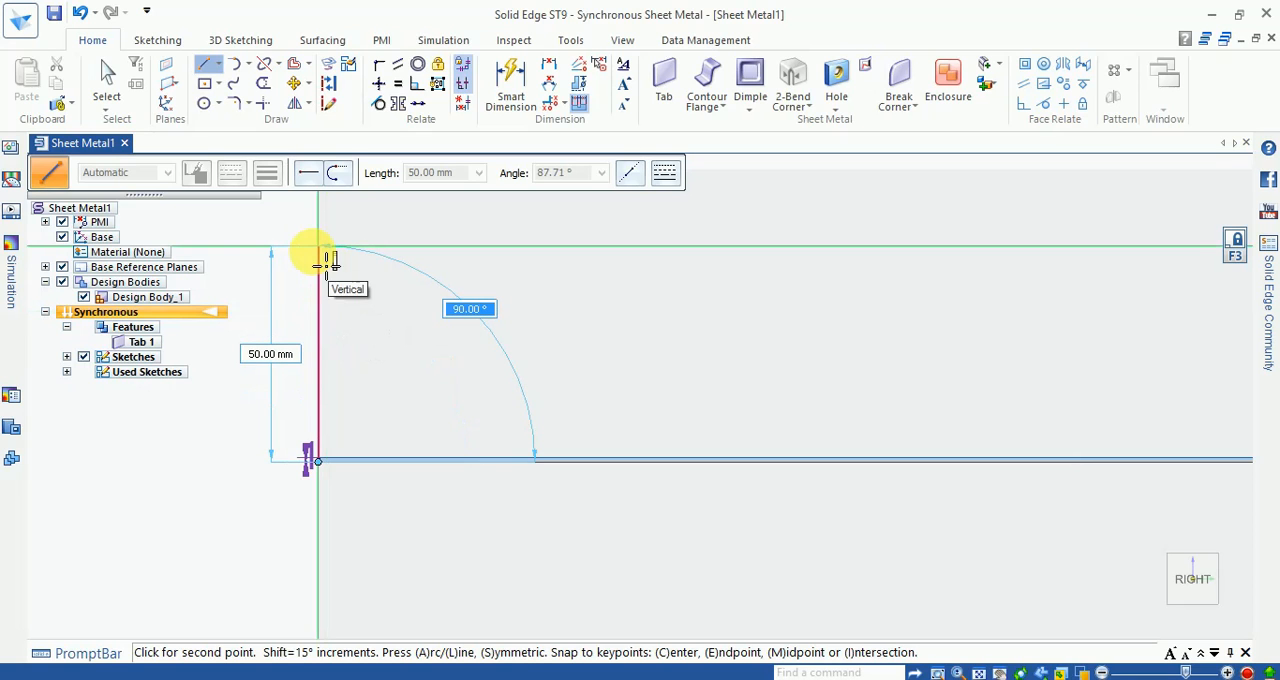
{"action": "left_click", "coordinate": [331, 259]}
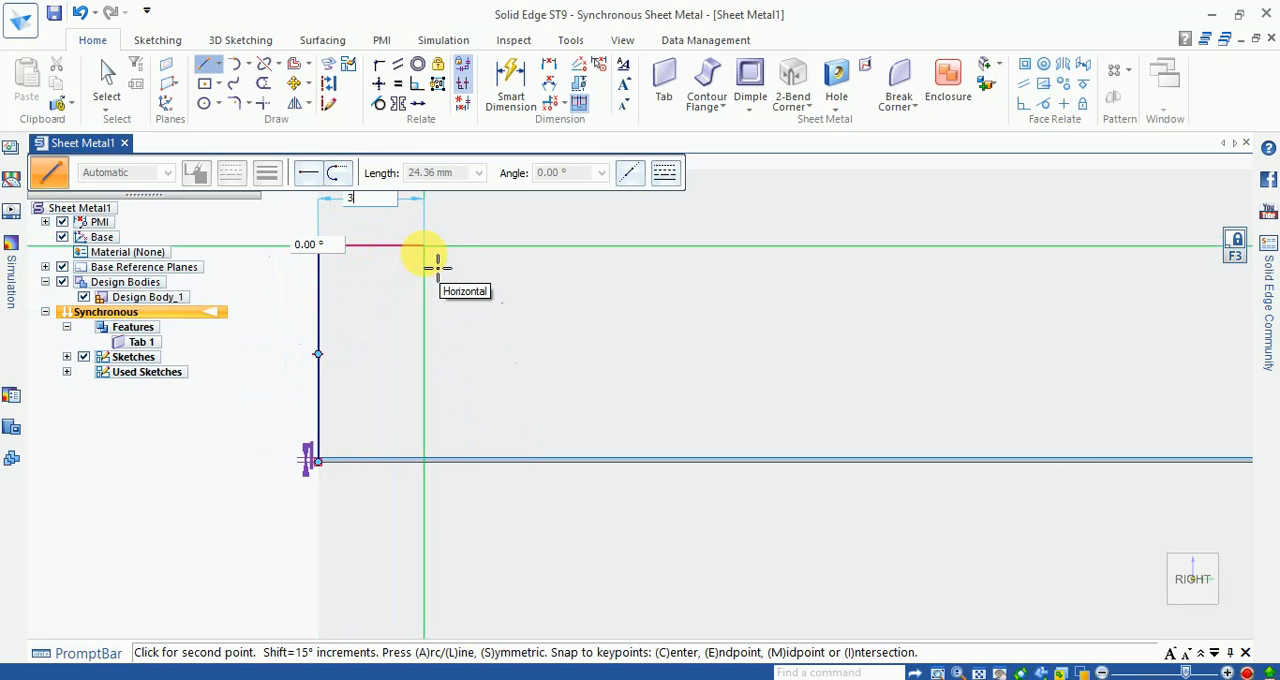
Step: Continue the profile with a horizontal line inward over the tab and a 10 mm vertical line upward
{"action": "key", "text": "Tab"}
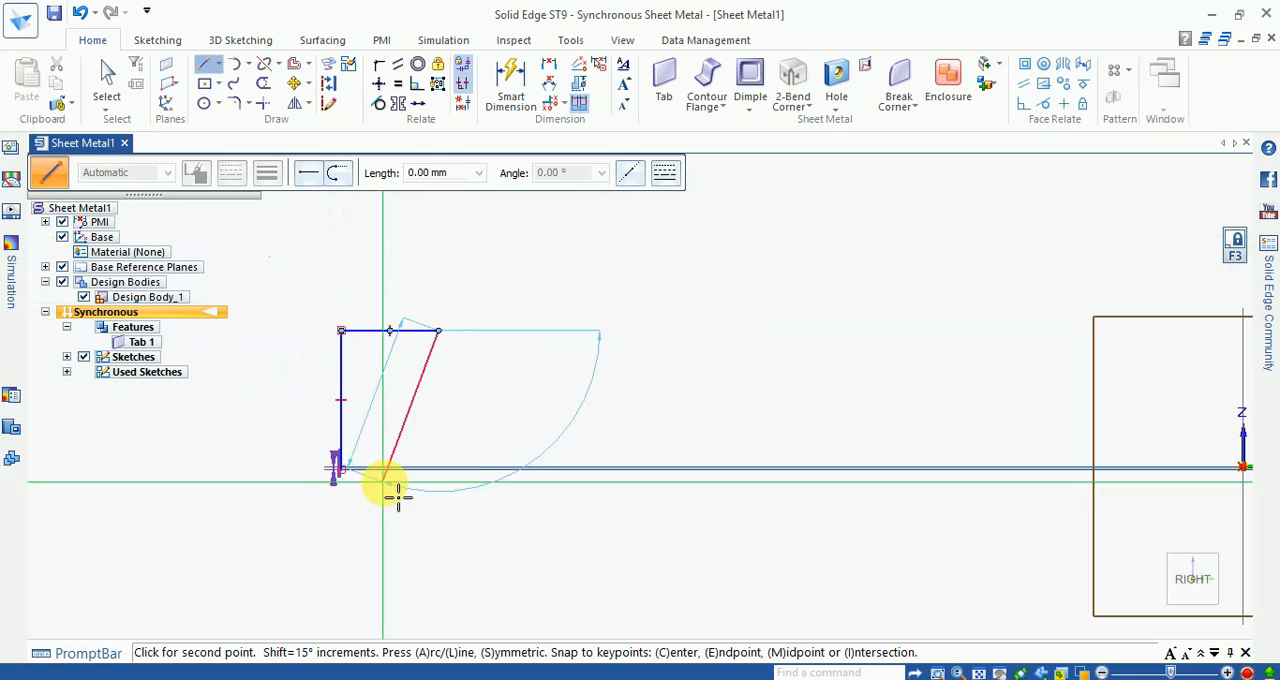
{"action": "left_click", "coordinate": [388, 460]}
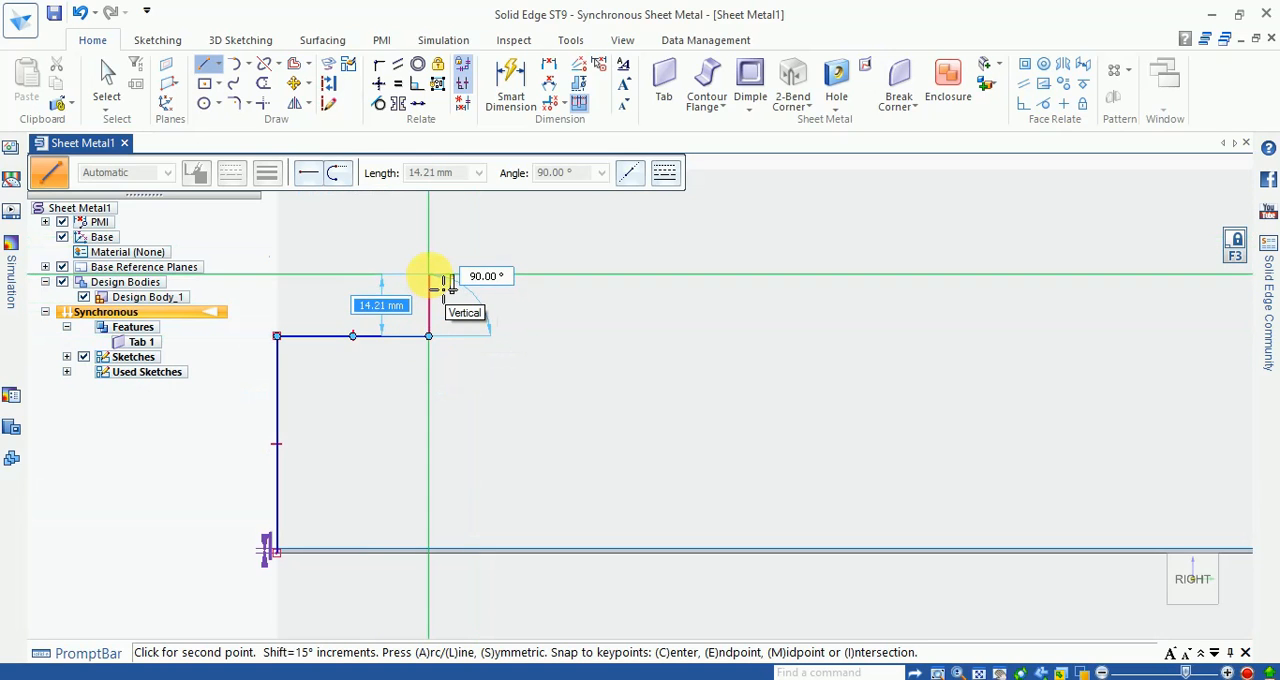
{"action": "key", "text": "Tab"}
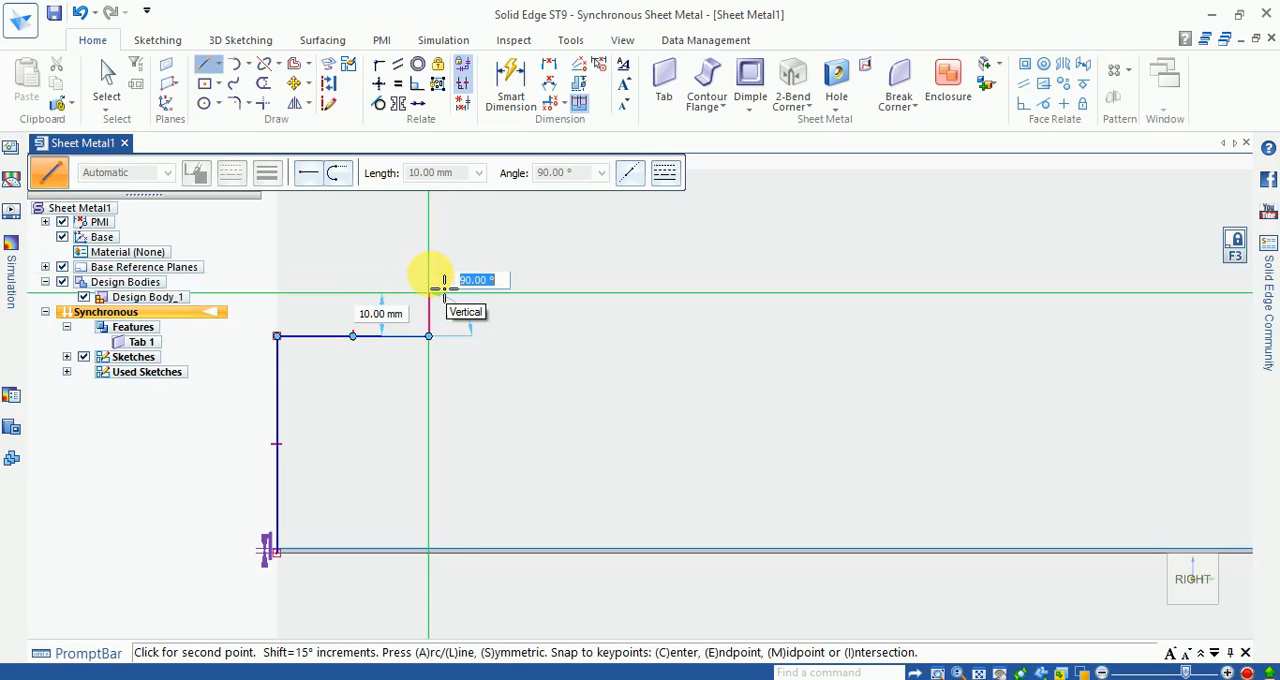
{"action": "key", "text": "Escape"}
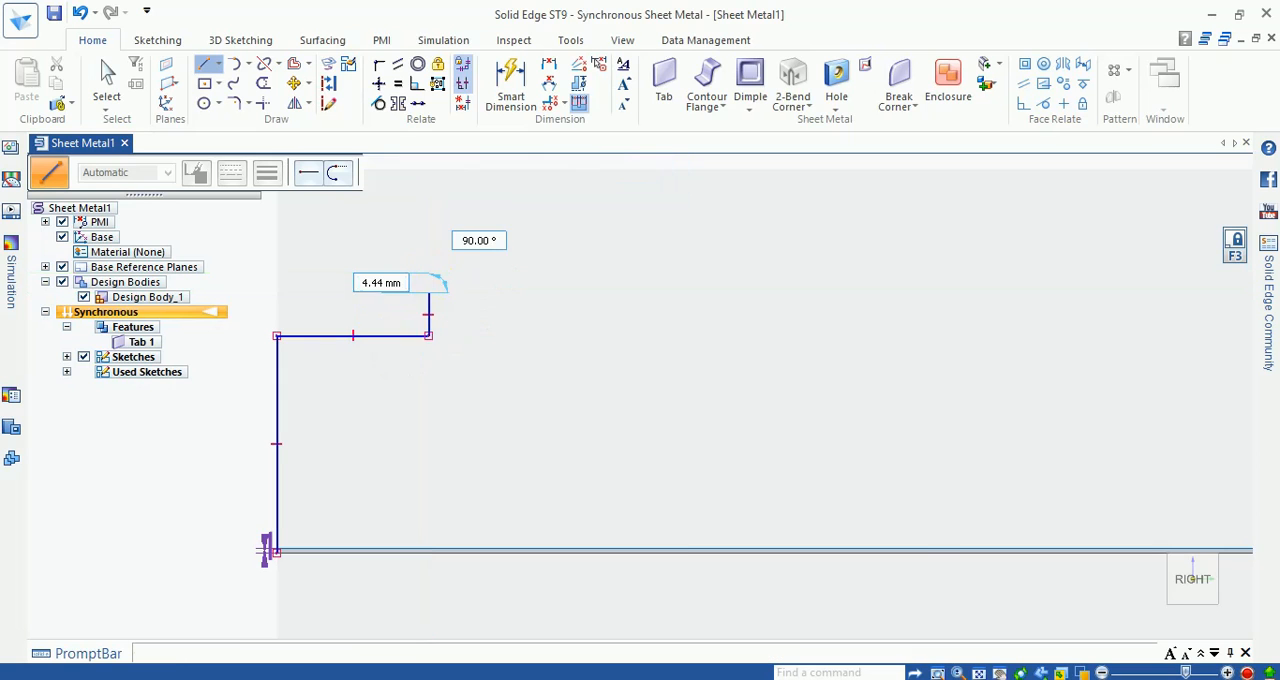
{"action": "scroll", "coordinate": [397, 361], "scroll_direction": "down", "scroll_amount": 6}
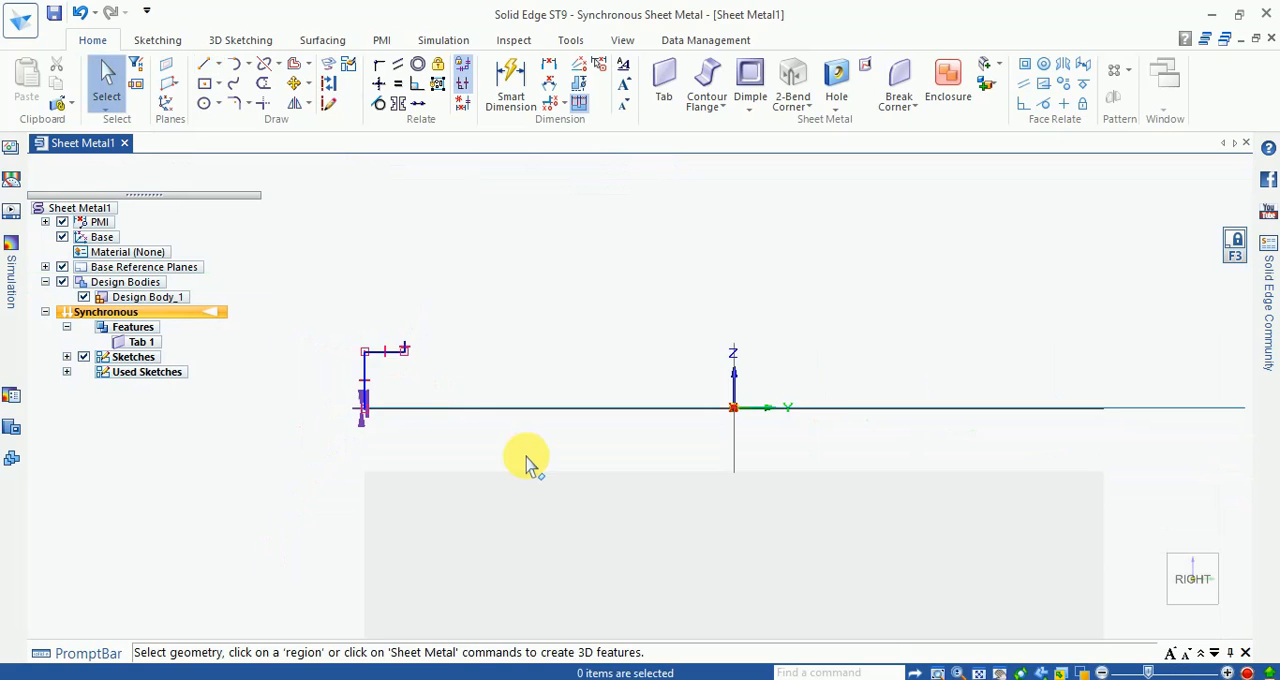
{"action": "key", "text": "ctrl+i"}
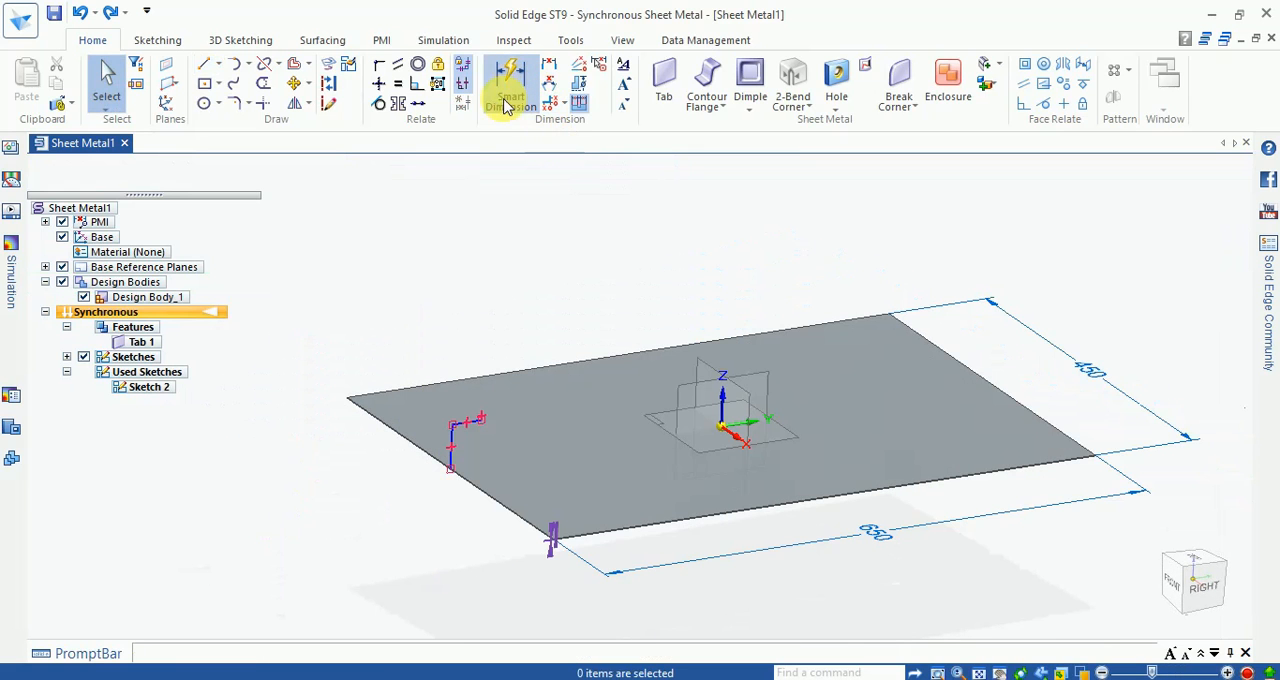
Step: Dimension the profile's long vertical line and set its length to 100 mm
{"action": "left_click", "coordinate": [513, 92]}
{"action": "scroll", "coordinate": [457, 449], "scroll_direction": "up", "scroll_amount": 2}
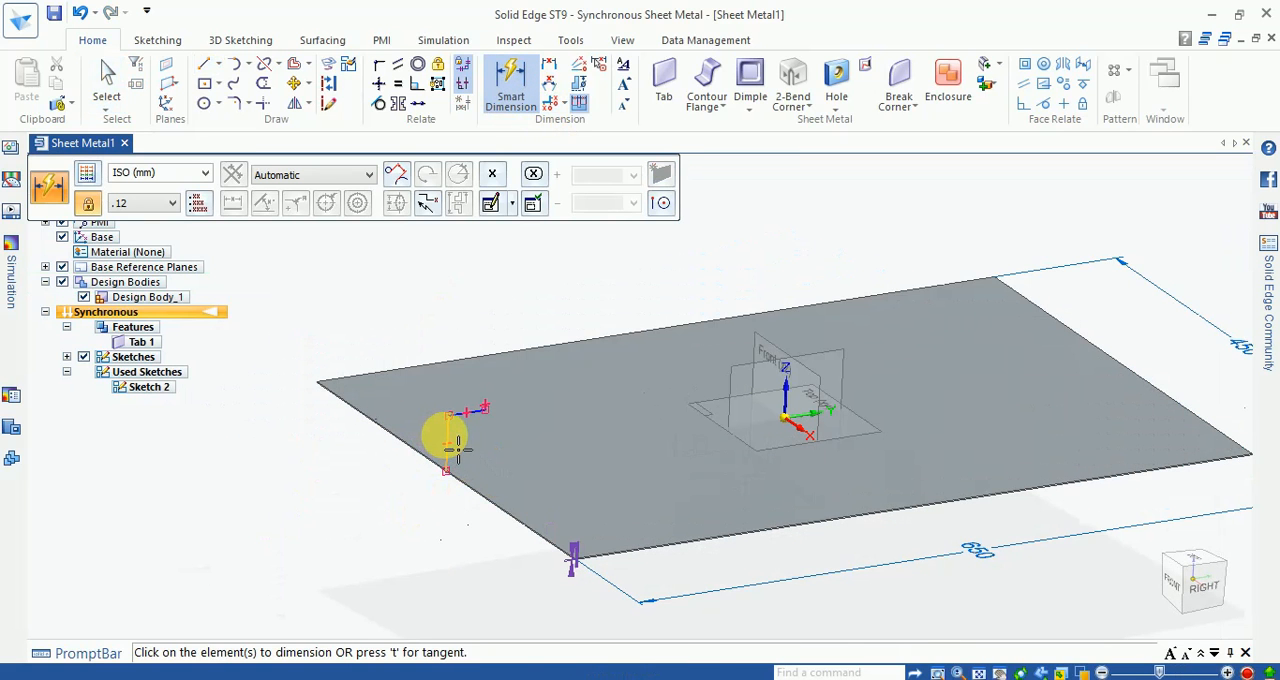
{"action": "left_click", "coordinate": [457, 449]}
{"action": "left_click", "coordinate": [400, 454]}
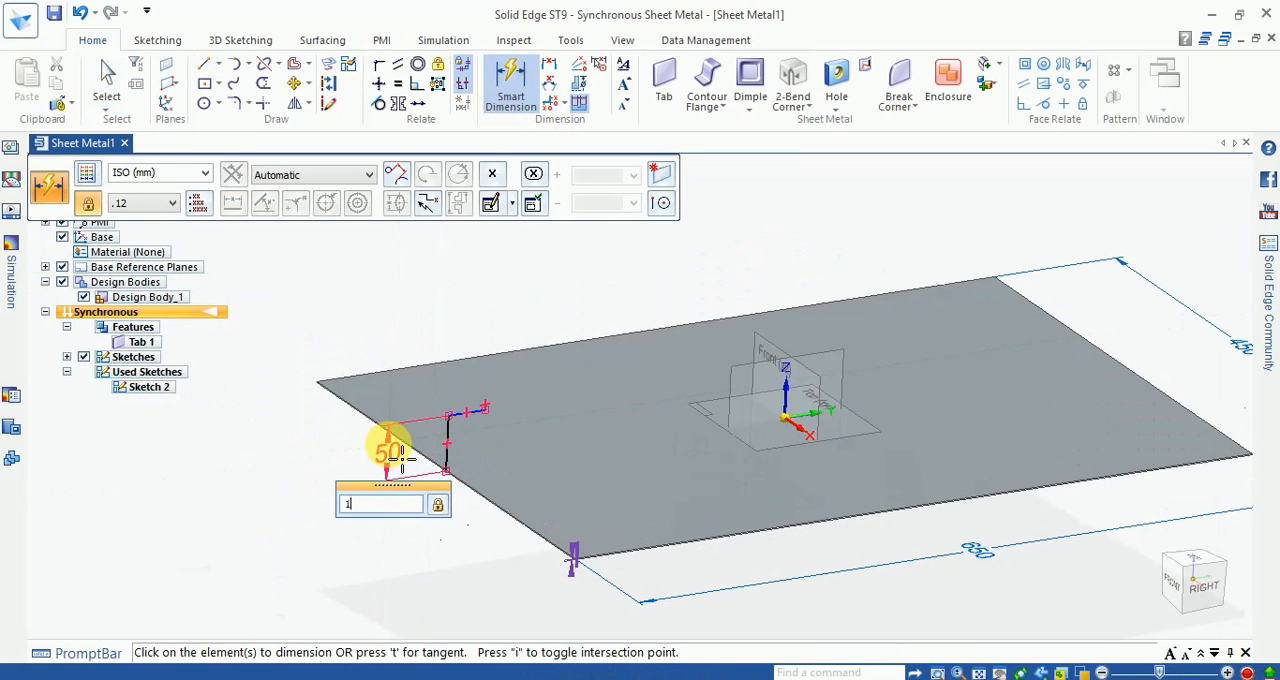
{"action": "key", "text": "Return"}
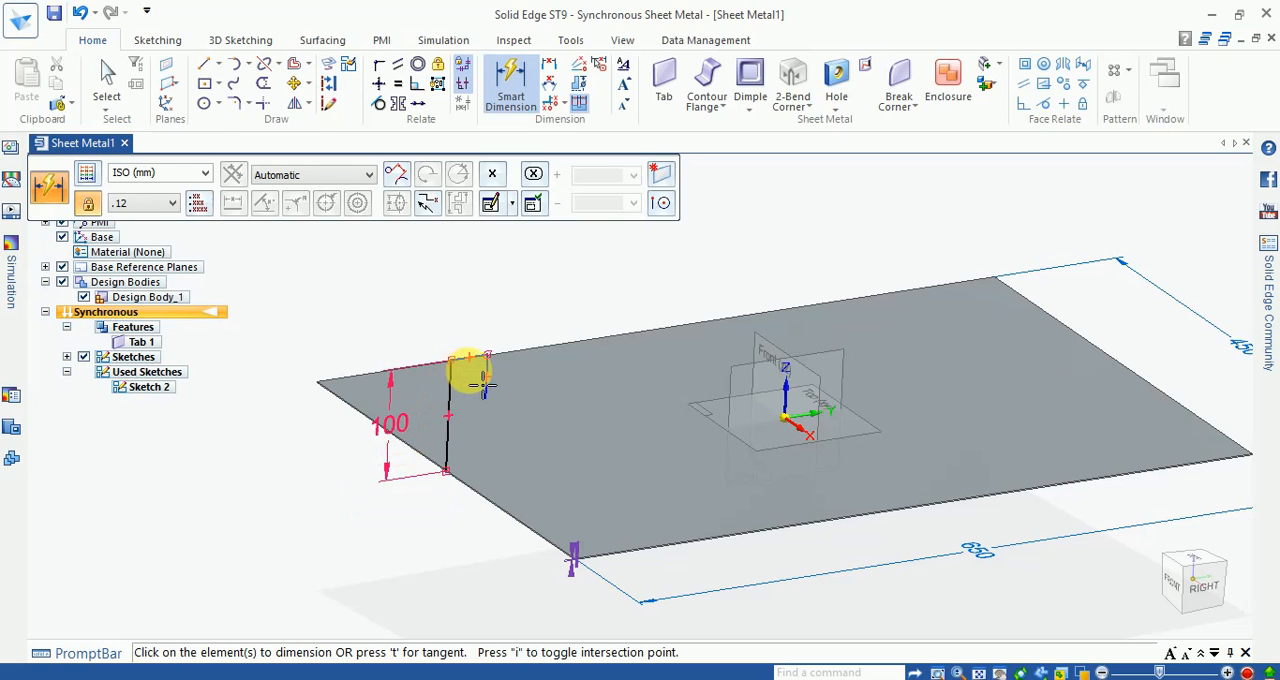
Step: Dimension the length of the profile's upper horizontal line
{"action": "mouse_move", "coordinate": [592, 477]}
{"action": "middle_mouse_down"}
{"action": "mouse_move", "coordinate": [529, 457]}
{"action": "mouse_move", "coordinate": [486, 371]}
{"action": "middle_mouse_up"}
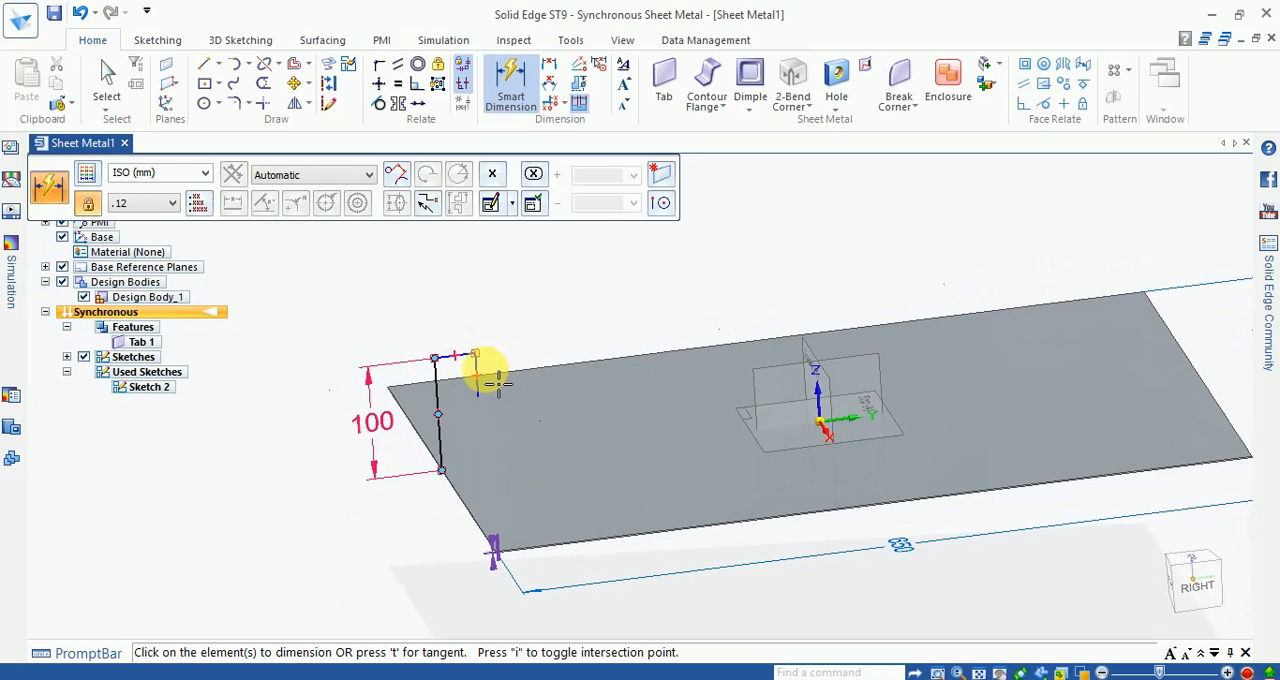
{"action": "left_click", "coordinate": [477, 366]}
{"action": "left_click", "coordinate": [497, 404]}
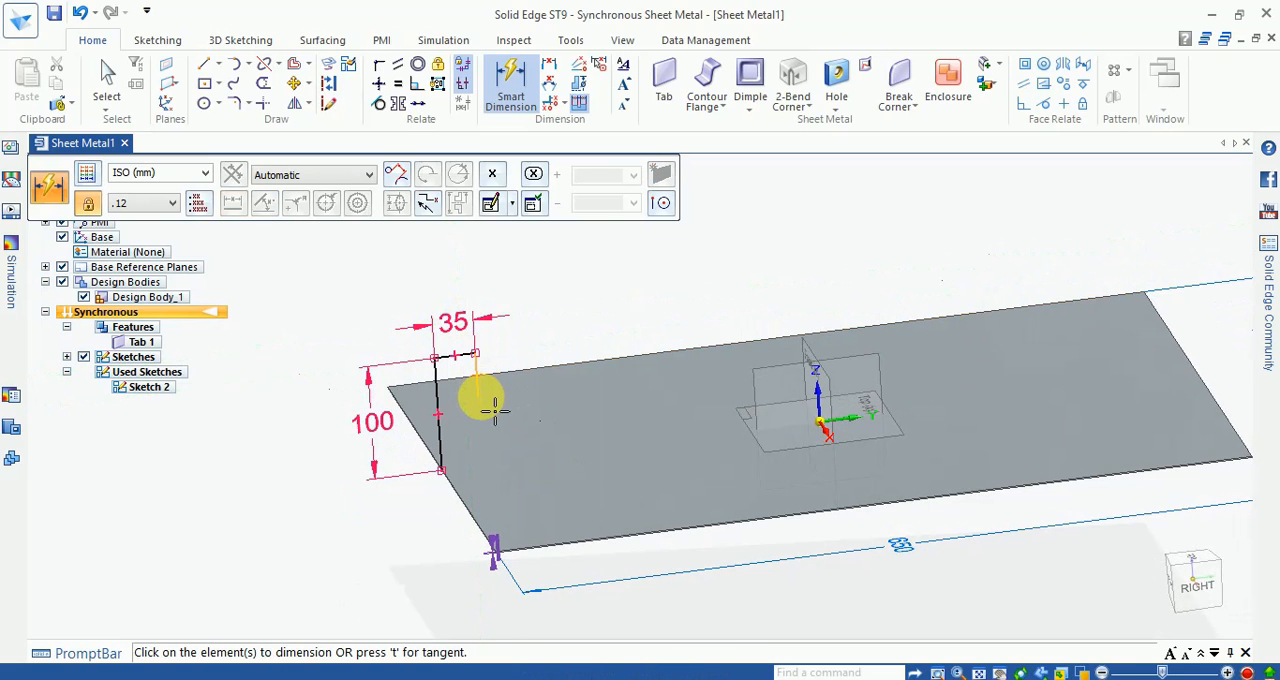
{"action": "left_click", "coordinate": [492, 410]}
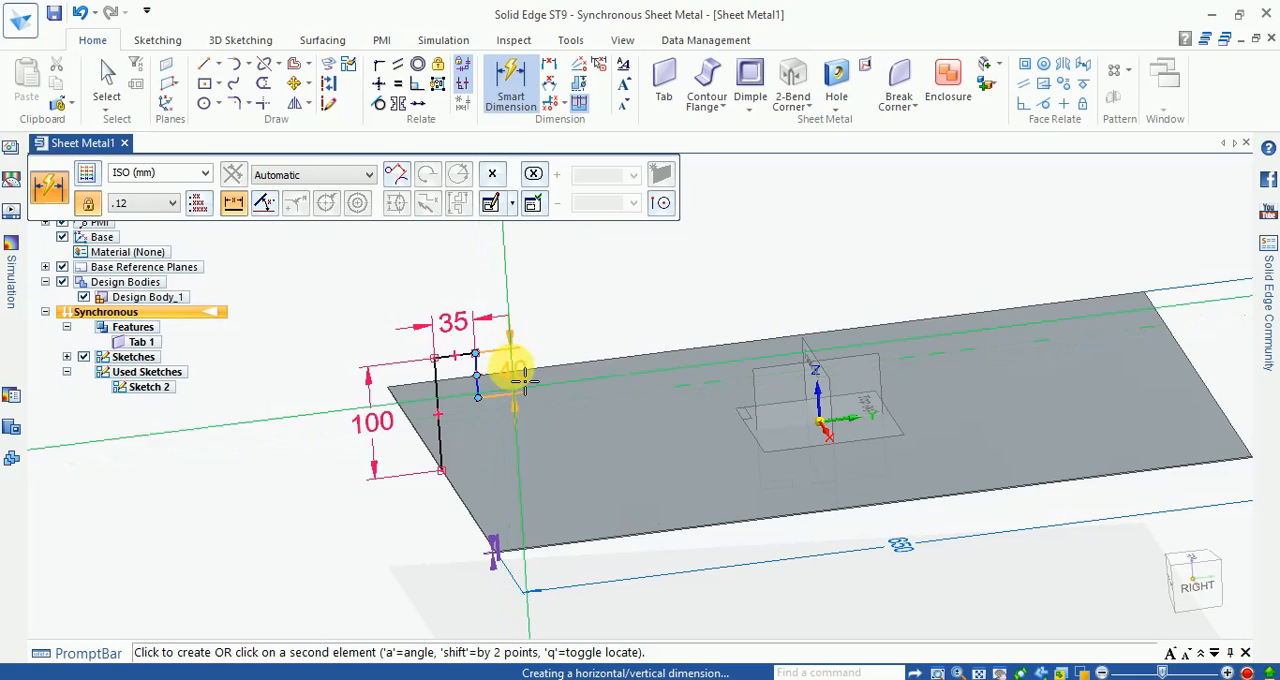
{"action": "key", "text": "Escape"}
Step: Move the free end of the profile's short end line so it points vertically upward, about 42 mm long
{"action": "middle_click_drag", "start_coordinate": [571, 451], "coordinate": [480, 393]}
{"action": "scroll", "coordinate": [480, 393], "scroll_direction": "up", "scroll_amount": 3}
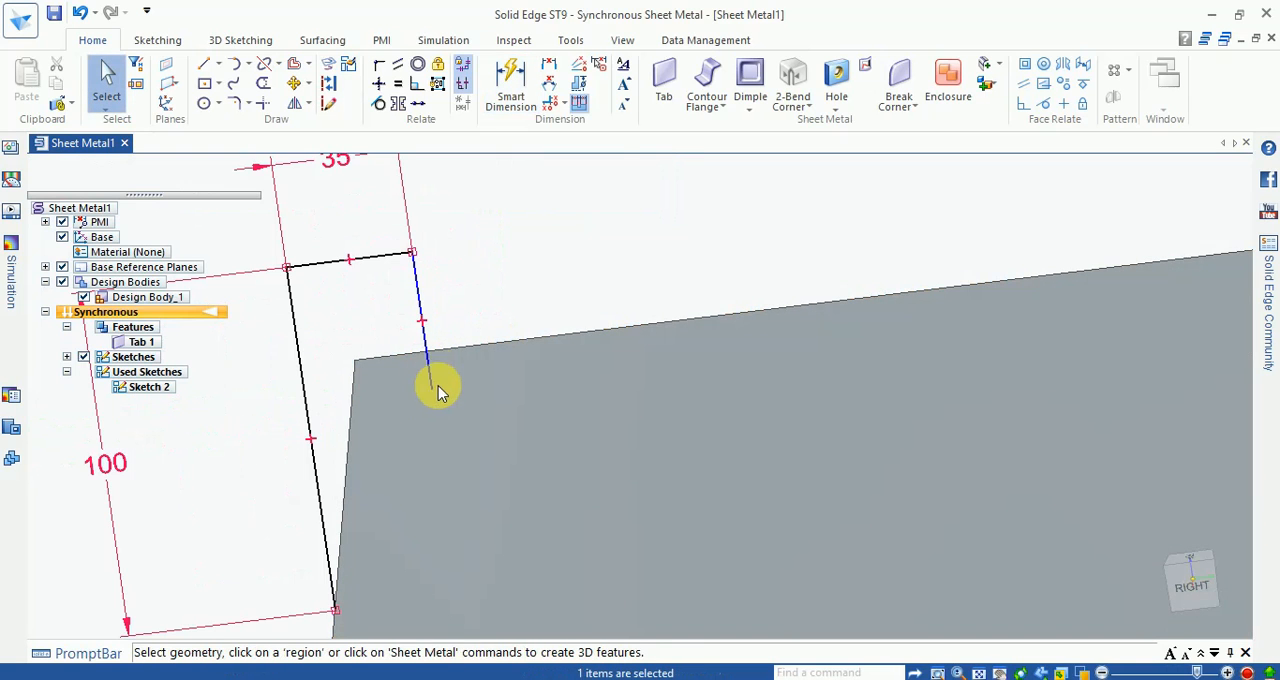
{"action": "left_click", "coordinate": [435, 378]}
{"action": "scroll", "coordinate": [478, 455], "scroll_direction": "down", "scroll_amount": 4}
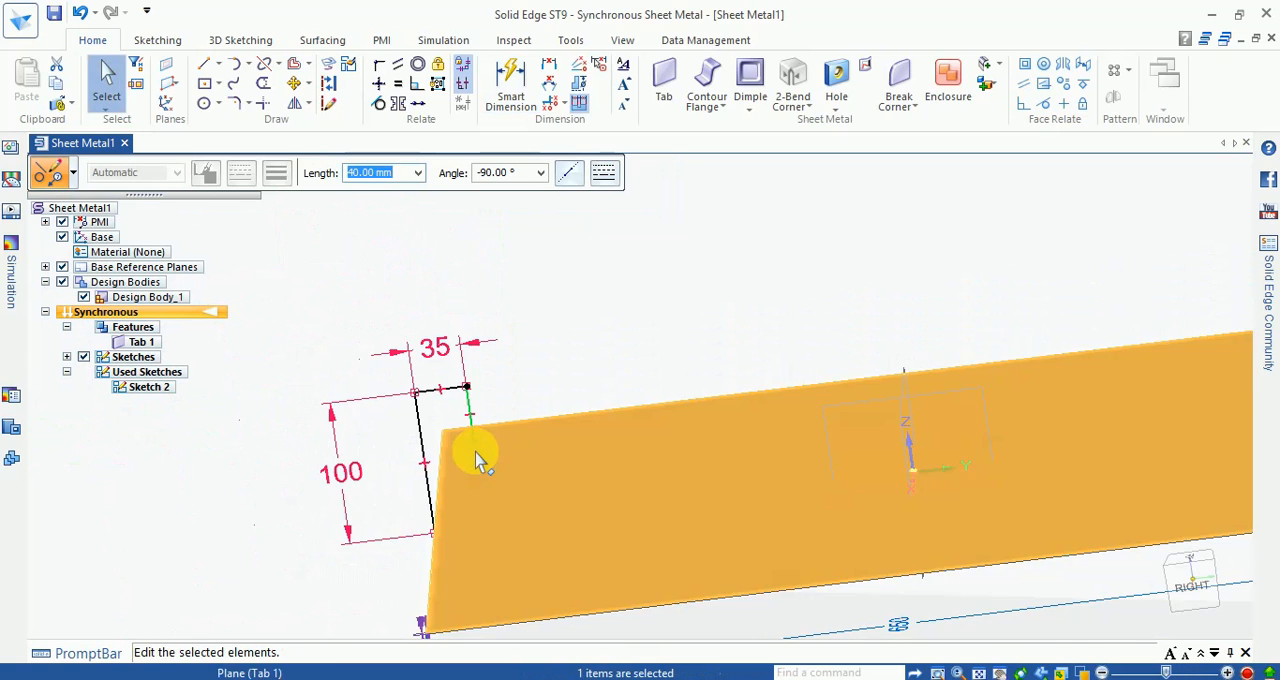
{"action": "left_click", "coordinate": [469, 341]}
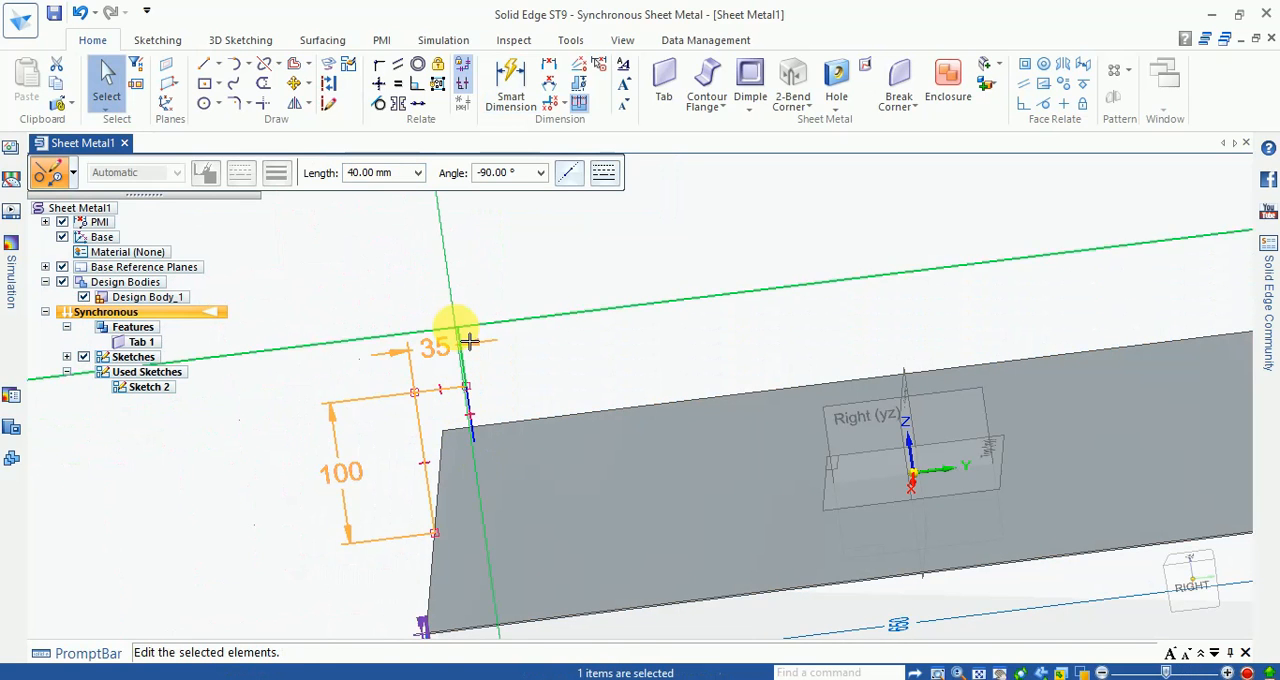
{"action": "key", "text": "Escape"}
Step: Dimension the upward end line of the profile and set its length to 10 mm
{"action": "scroll", "coordinate": [471, 388], "scroll_direction": "up", "scroll_amount": 5}
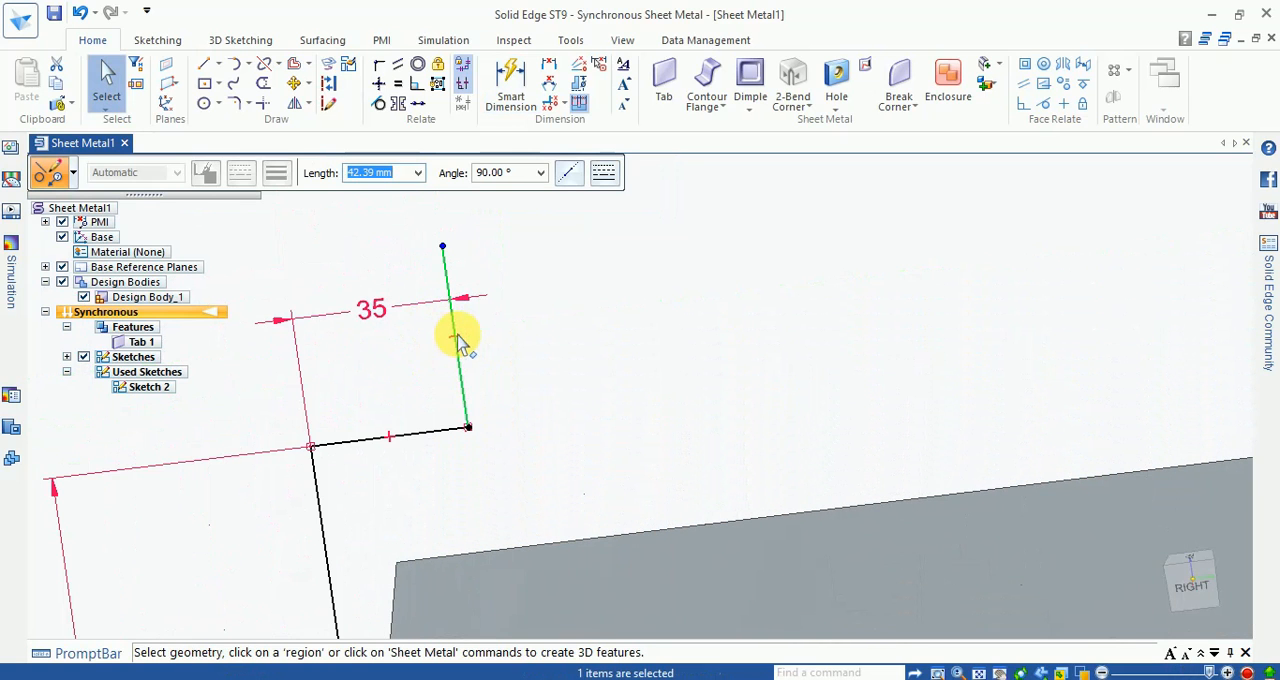
{"action": "left_click", "coordinate": [512, 92]}
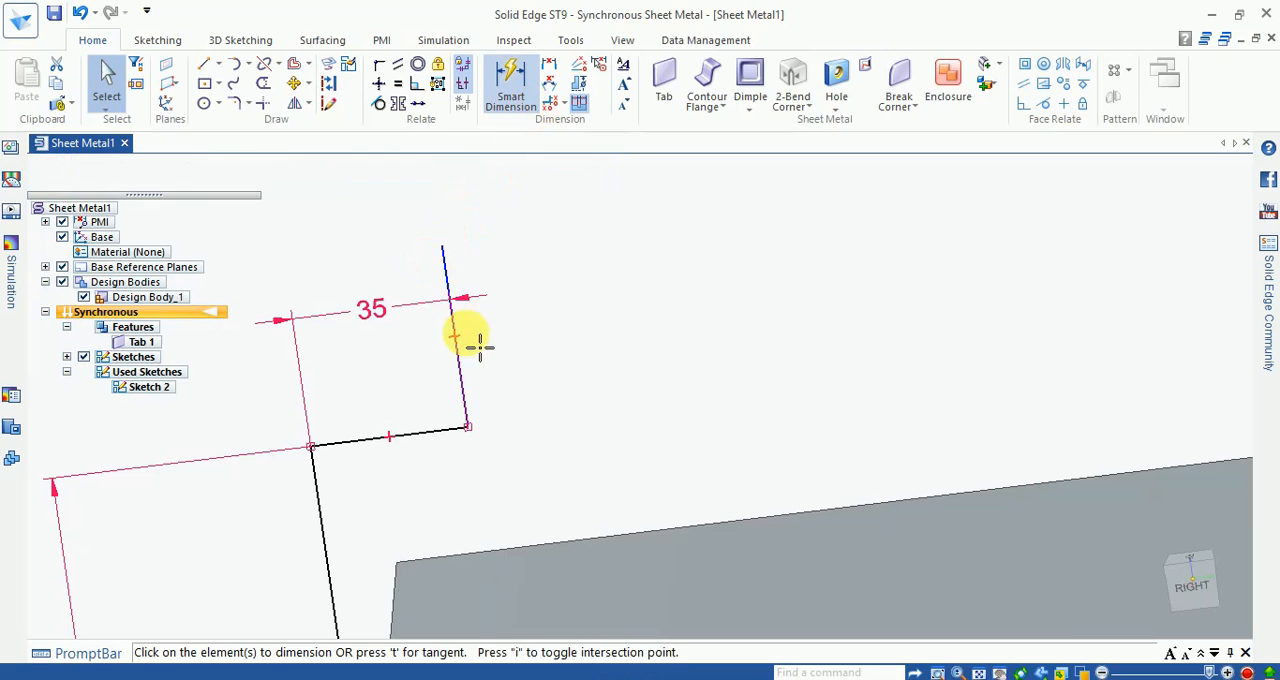
{"action": "left_click", "coordinate": [459, 281]}
{"action": "left_click", "coordinate": [566, 347]}
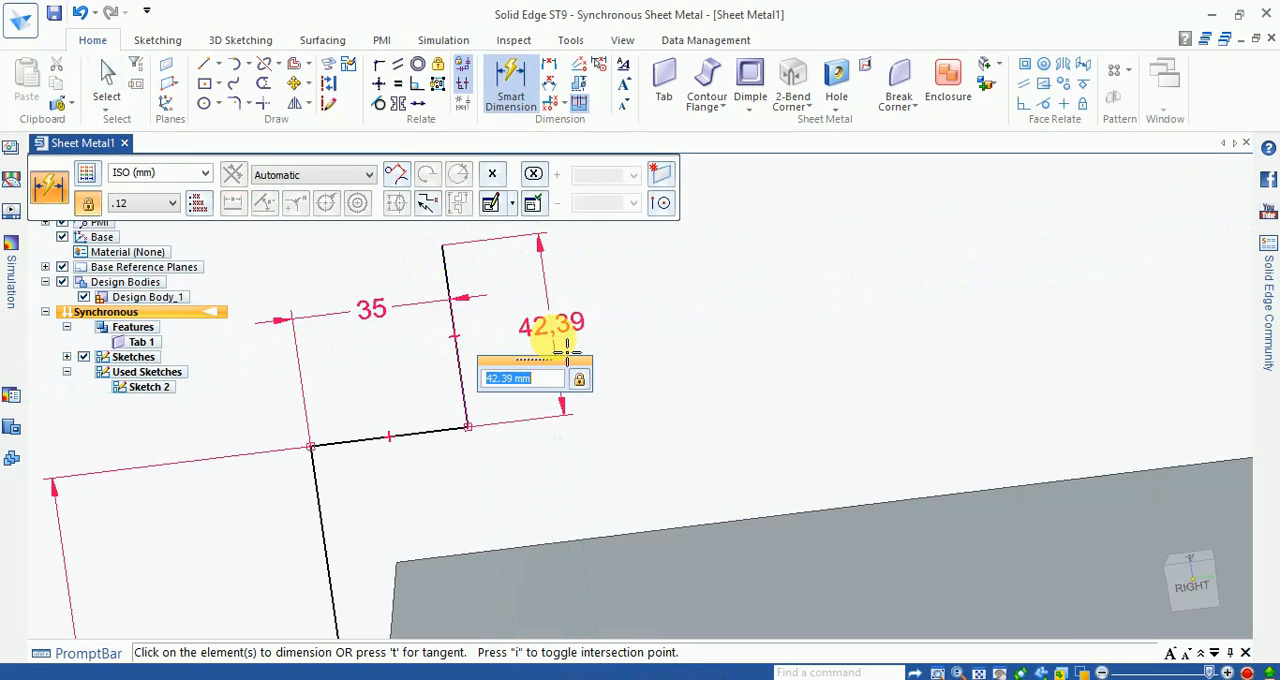
{"action": "type", "text": "10"}
{"action": "key", "text": "Return"}
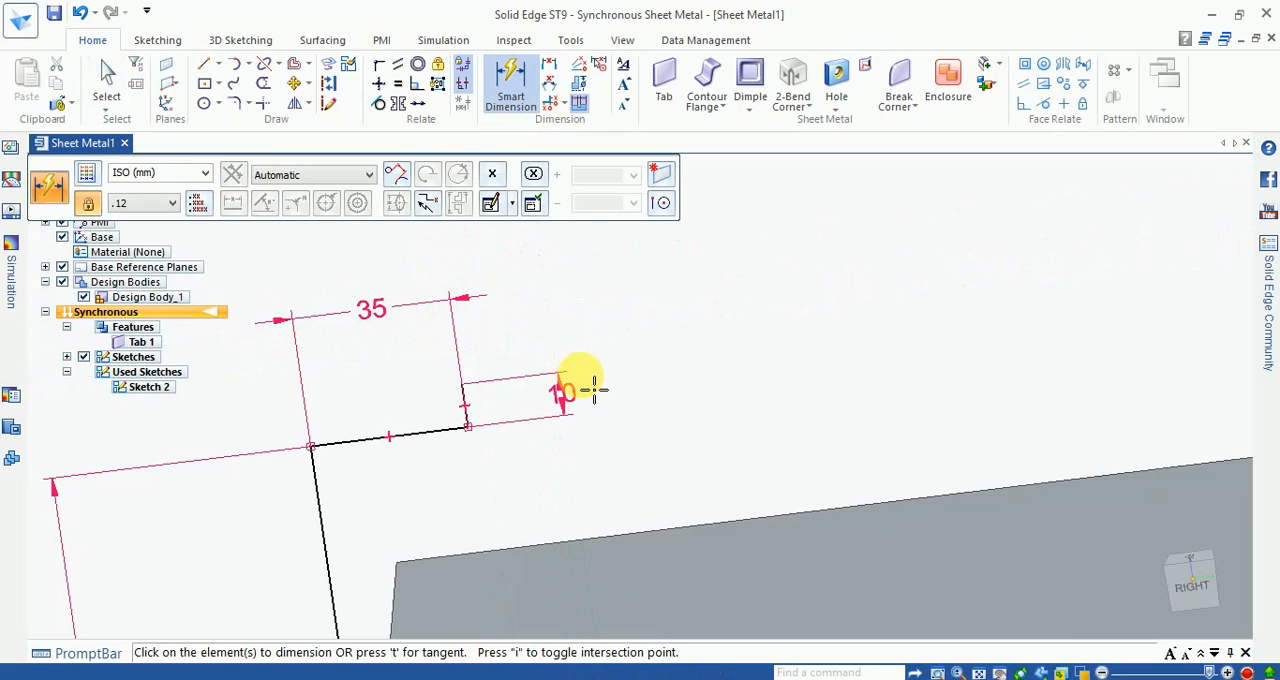
{"action": "key", "text": "Escape"}
Step: Start a contour flange from the stepped profile along the tab's front end edge
{"action": "scroll", "coordinate": [602, 380], "scroll_direction": "down", "scroll_amount": 5}
{"action": "middle_click_drag", "start_coordinate": [540, 459], "coordinate": [577, 446]}
{"action": "scroll", "coordinate": [577, 445], "scroll_direction": "down", "scroll_amount": 2}
{"action": "left_click", "coordinate": [708, 72]}
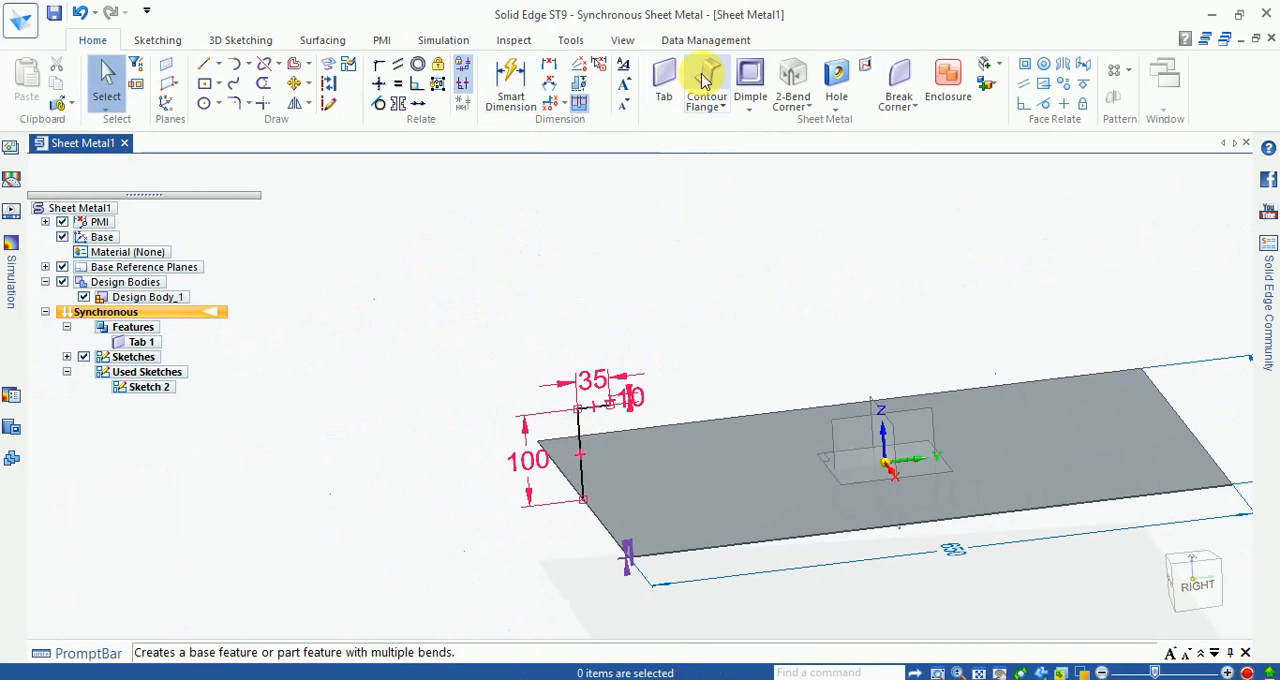
{"action": "scroll", "coordinate": [543, 409], "scroll_direction": "up", "scroll_amount": 2}
{"action": "left_click", "coordinate": [585, 437]}
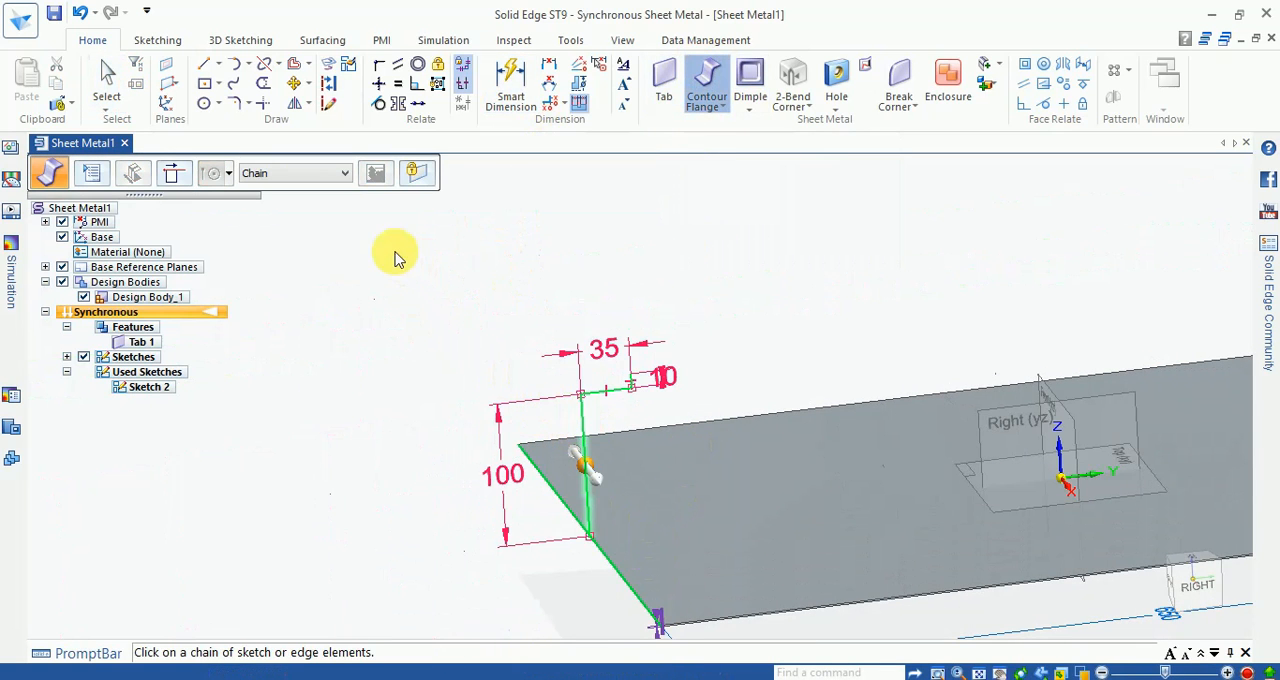
{"action": "left_click", "coordinate": [598, 497]}
Step: Sweep the contour flange around all four edges of the tab using Chain selection, and accept it
{"action": "left_click", "coordinate": [300, 173]}
{"action": "left_click", "coordinate": [270, 194]}
{"action": "scroll", "coordinate": [660, 340], "scroll_direction": "down", "scroll_amount": 3}
{"action": "scroll", "coordinate": [700, 440], "scroll_direction": "up", "scroll_amount": 6}
{"action": "scroll", "coordinate": [700, 480], "scroll_direction": "down", "scroll_amount": 3}
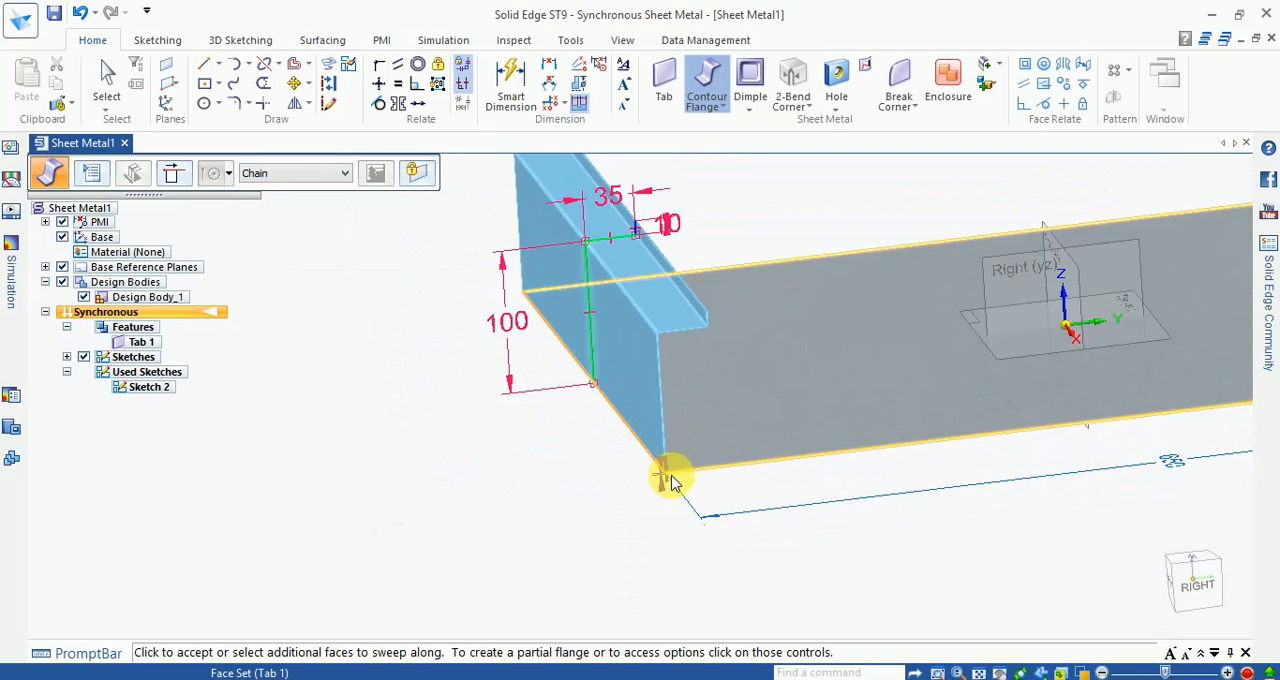
{"action": "left_click", "coordinate": [680, 480]}
{"action": "left_click", "coordinate": [537, 457]}
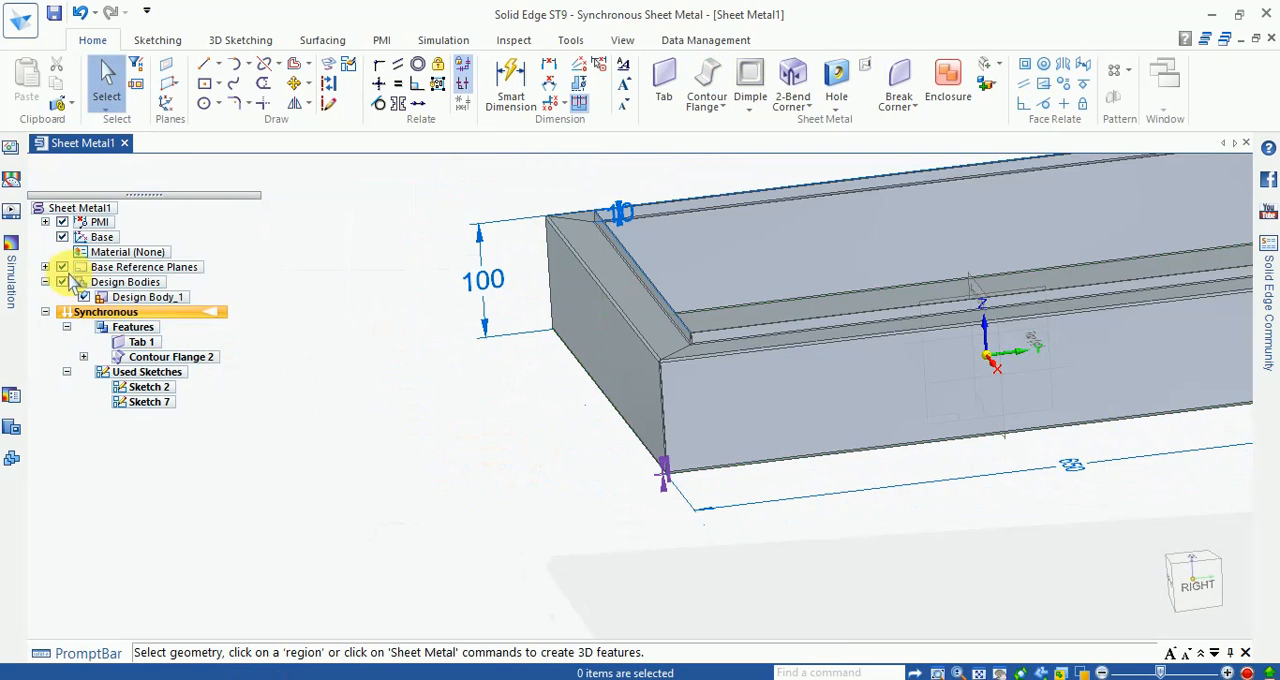
Step: Hide the PMI dimensions and inspect the mitred corner of the flange
{"action": "left_click", "coordinate": [63, 222]}
{"action": "scroll", "coordinate": [560, 430], "scroll_direction": "down", "scroll_amount": 3}
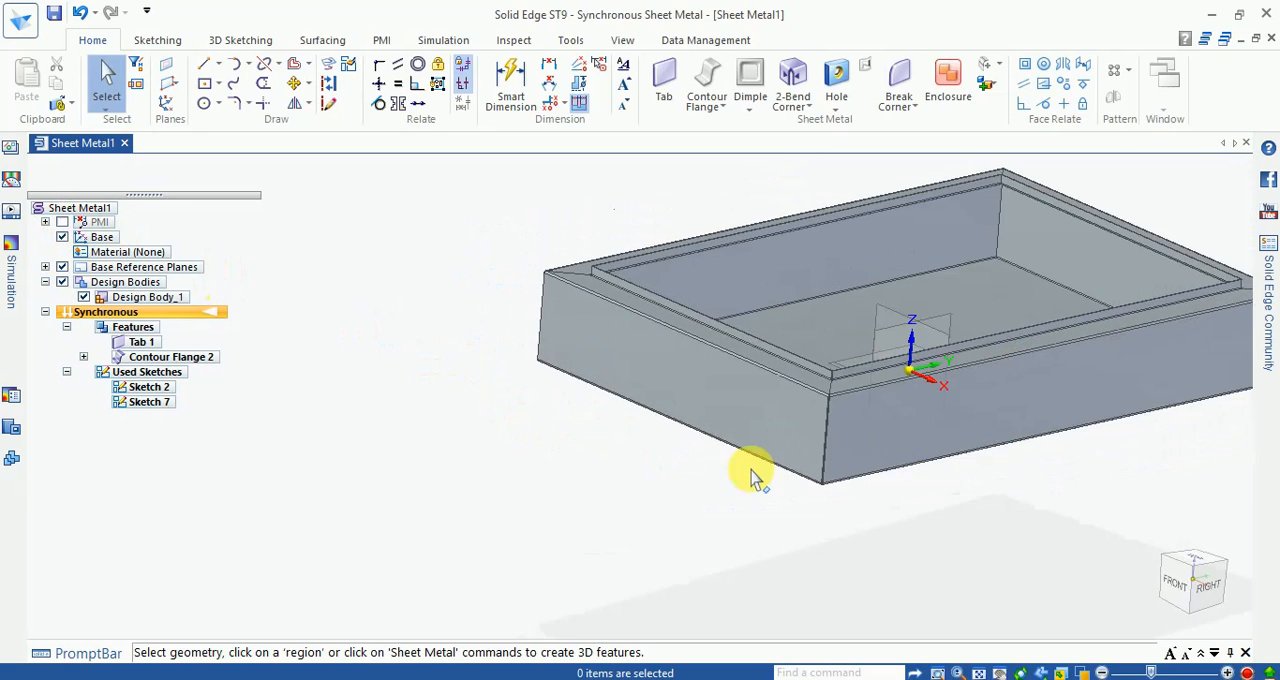
{"action": "scroll", "coordinate": [760, 410], "scroll_direction": "up", "scroll_amount": 6}
{"action": "scroll", "coordinate": [728, 372], "scroll_direction": "down", "scroll_amount": 8}
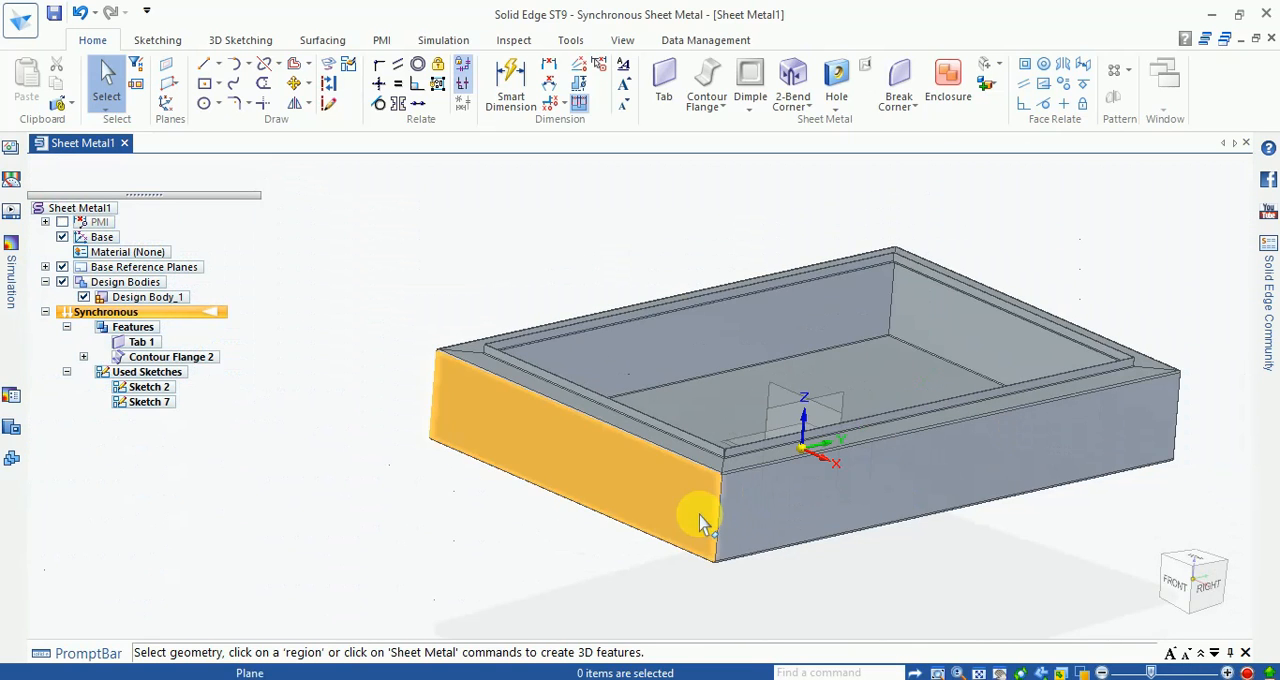
{"action": "middle_click_drag", "start_coordinate": [700, 515], "coordinate": [674, 512]}
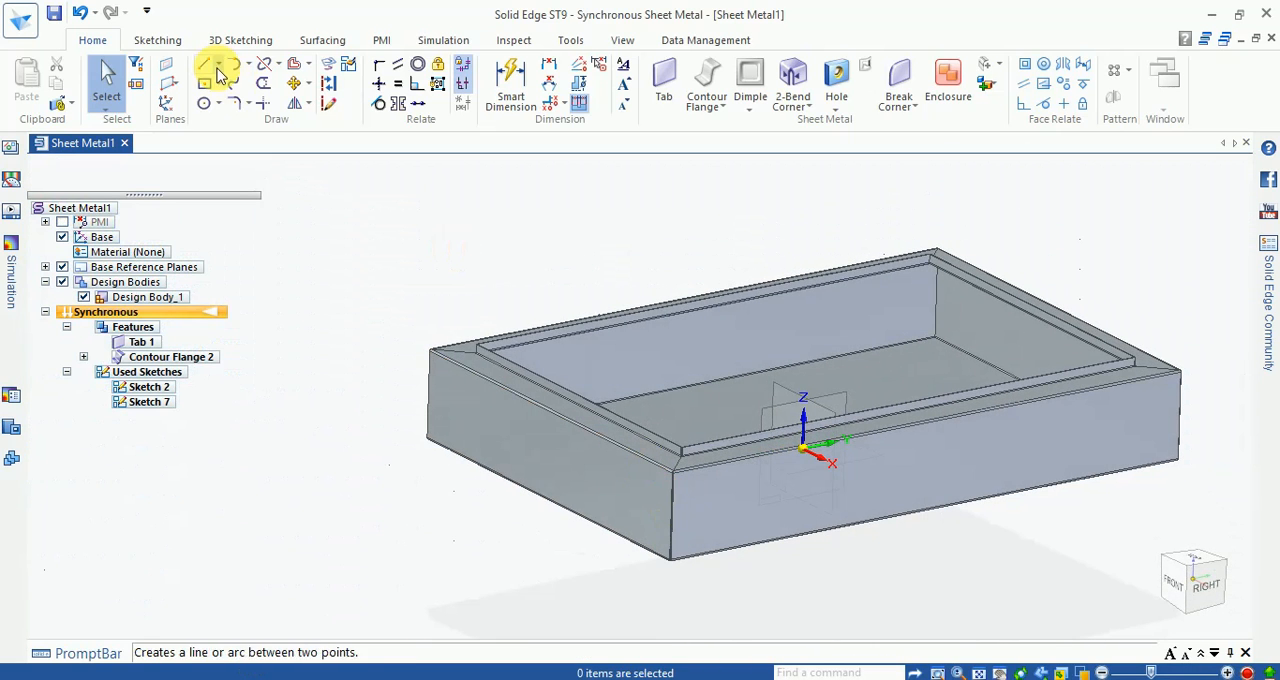
Step: Paint the entire body with the Yellow style using Part Painter, then finish painting
{"action": "left_click", "coordinate": [570, 40]}
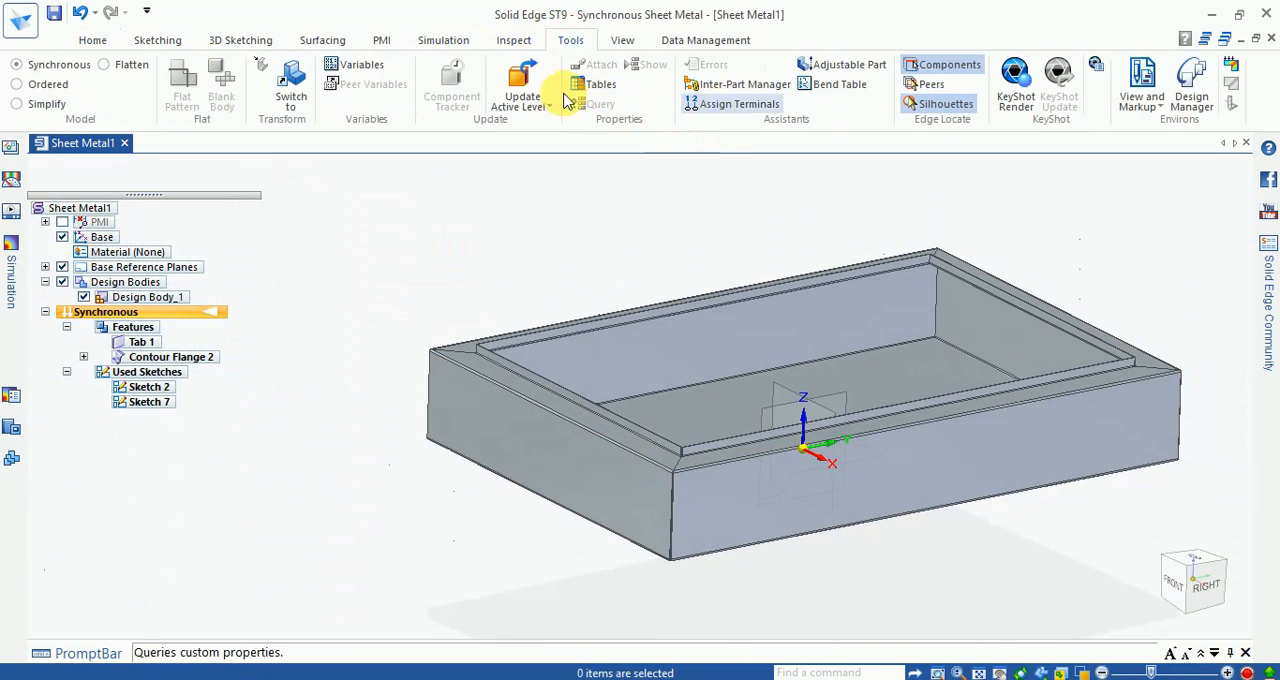
{"action": "left_click", "coordinate": [516, 42]}
{"action": "left_click", "coordinate": [622, 40]}
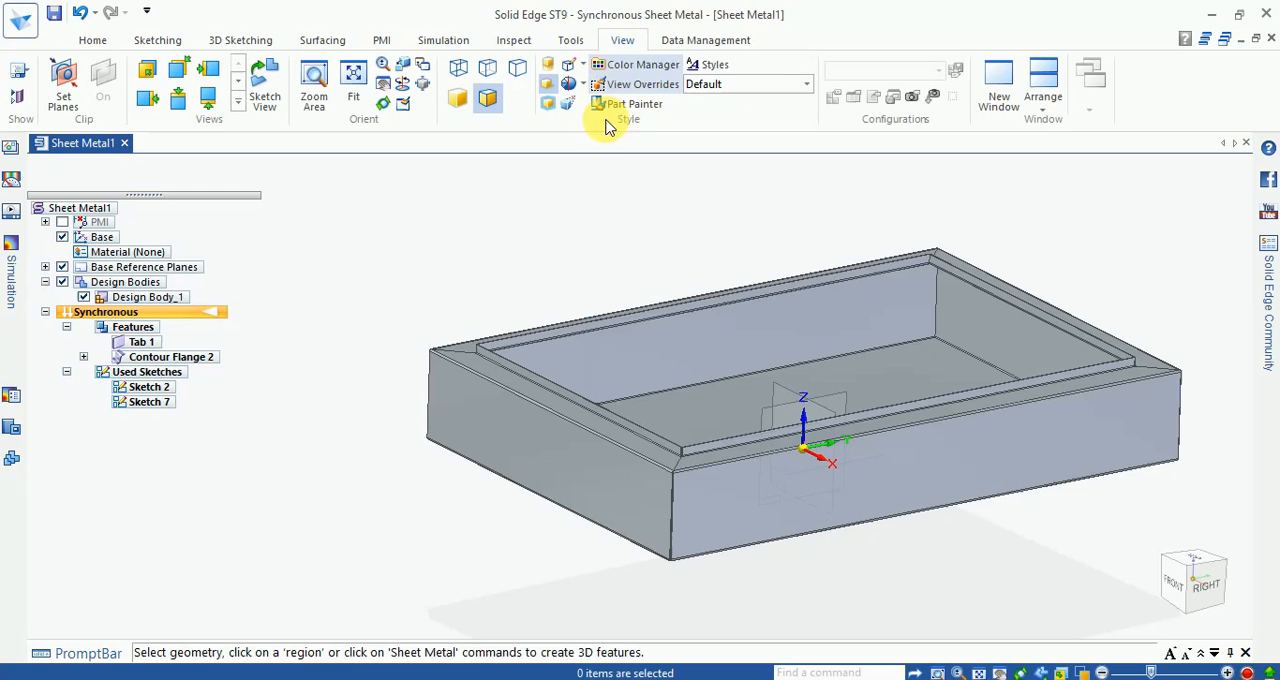
{"action": "left_click", "coordinate": [628, 103]}
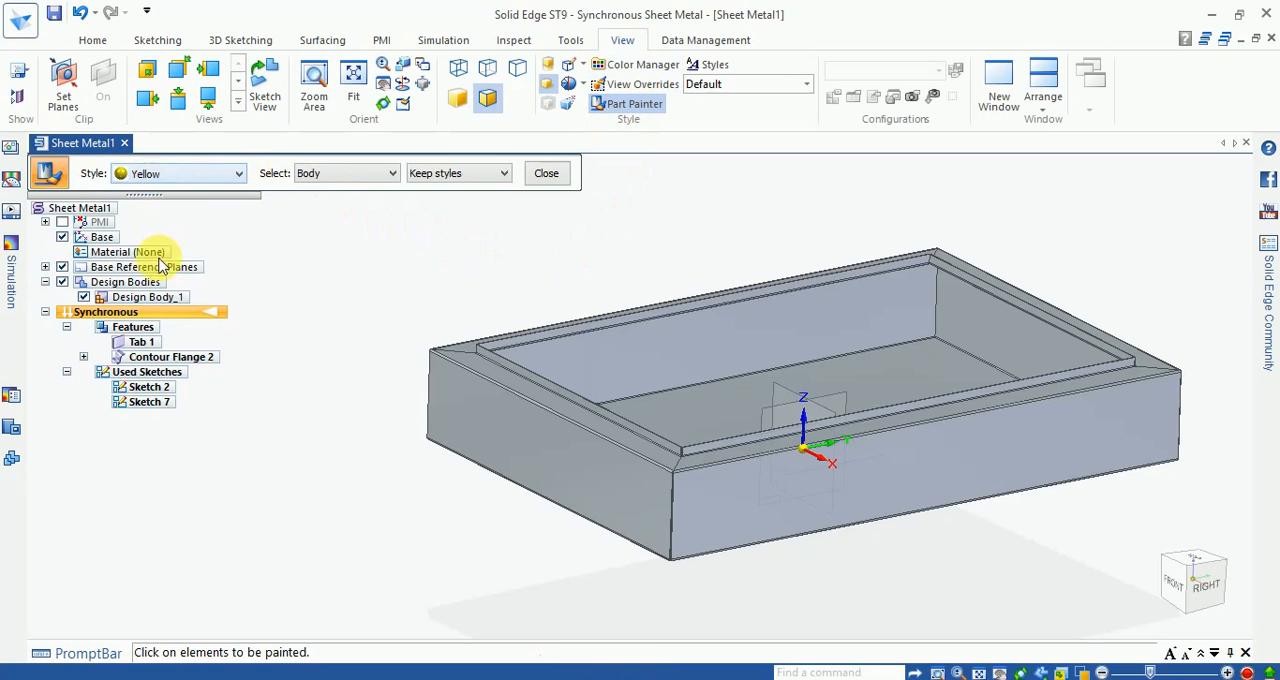
{"action": "left_click", "coordinate": [180, 173]}
{"action": "left_click", "coordinate": [165, 429]}
{"action": "left_click", "coordinate": [620, 457]}
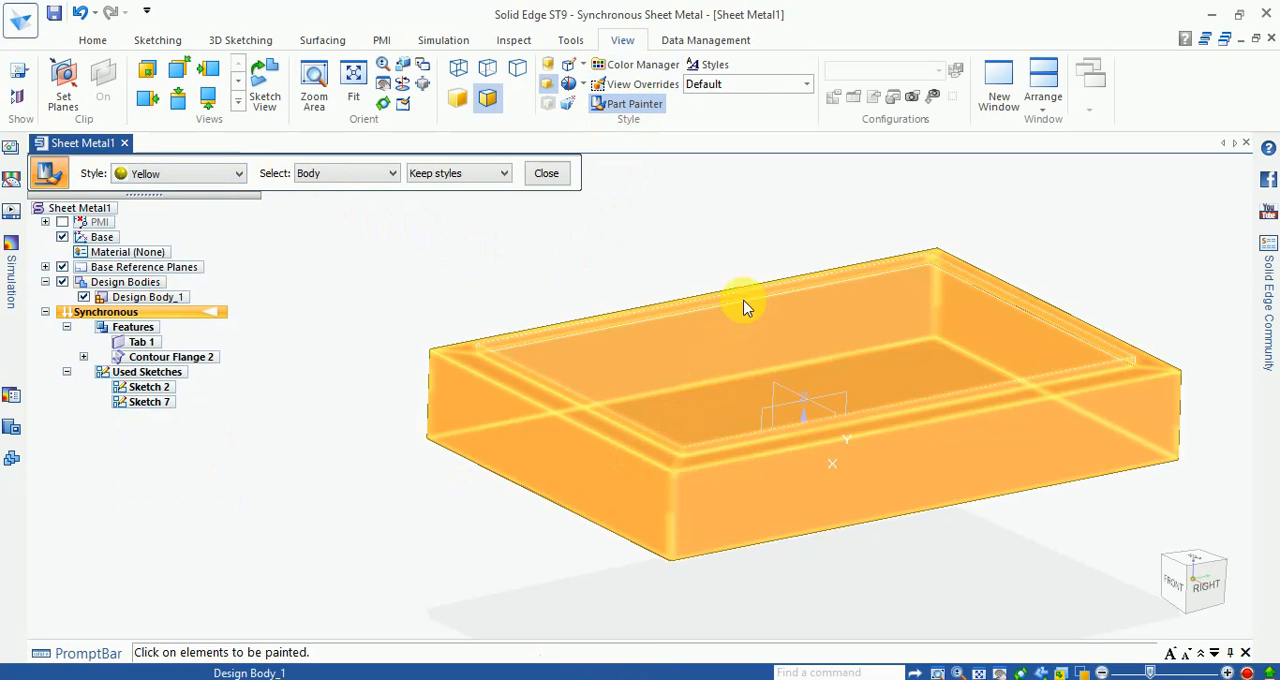
{"action": "mouse_move", "coordinate": [673, 238]}
{"action": "middle_mouse_down"}
{"action": "mouse_move", "coordinate": [656, 232]}
{"action": "mouse_move", "coordinate": [668, 236]}
{"action": "middle_mouse_up"}
{"action": "scroll", "coordinate": [1159, 312], "scroll_direction": "up", "scroll_amount": 2}
{"action": "scroll", "coordinate": [1032, 276], "scroll_direction": "down", "scroll_amount": 2}
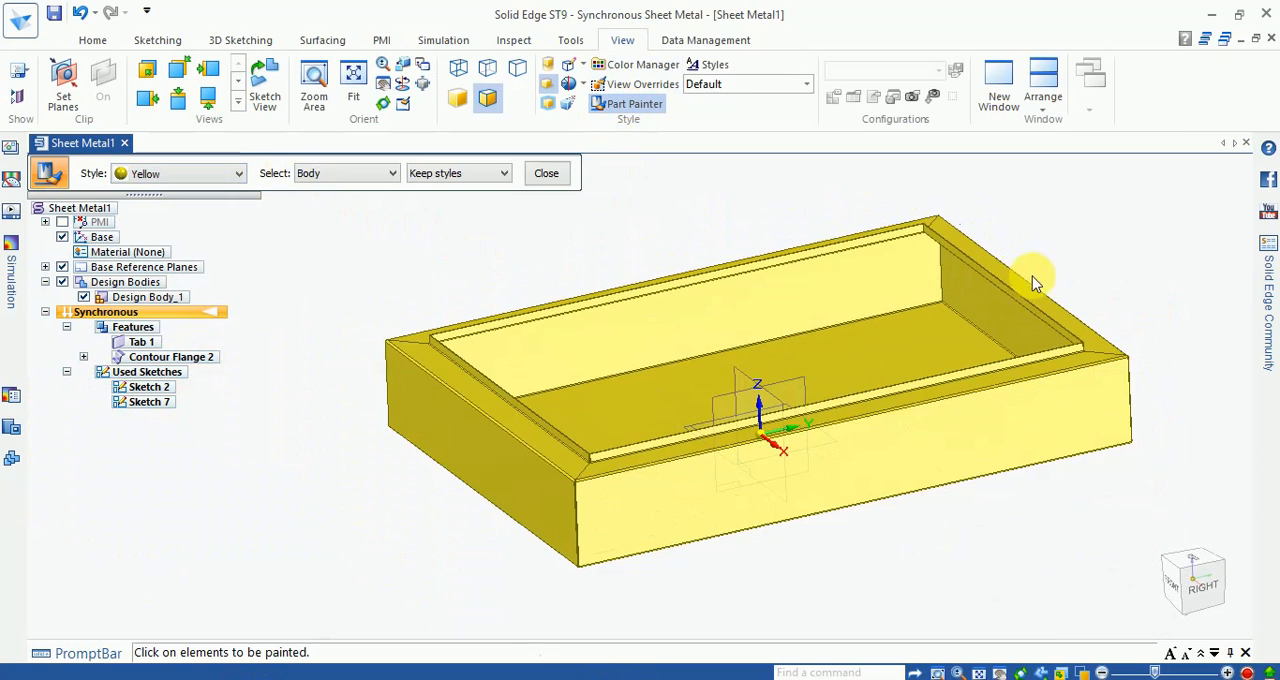
{"action": "left_click", "coordinate": [558, 180]}
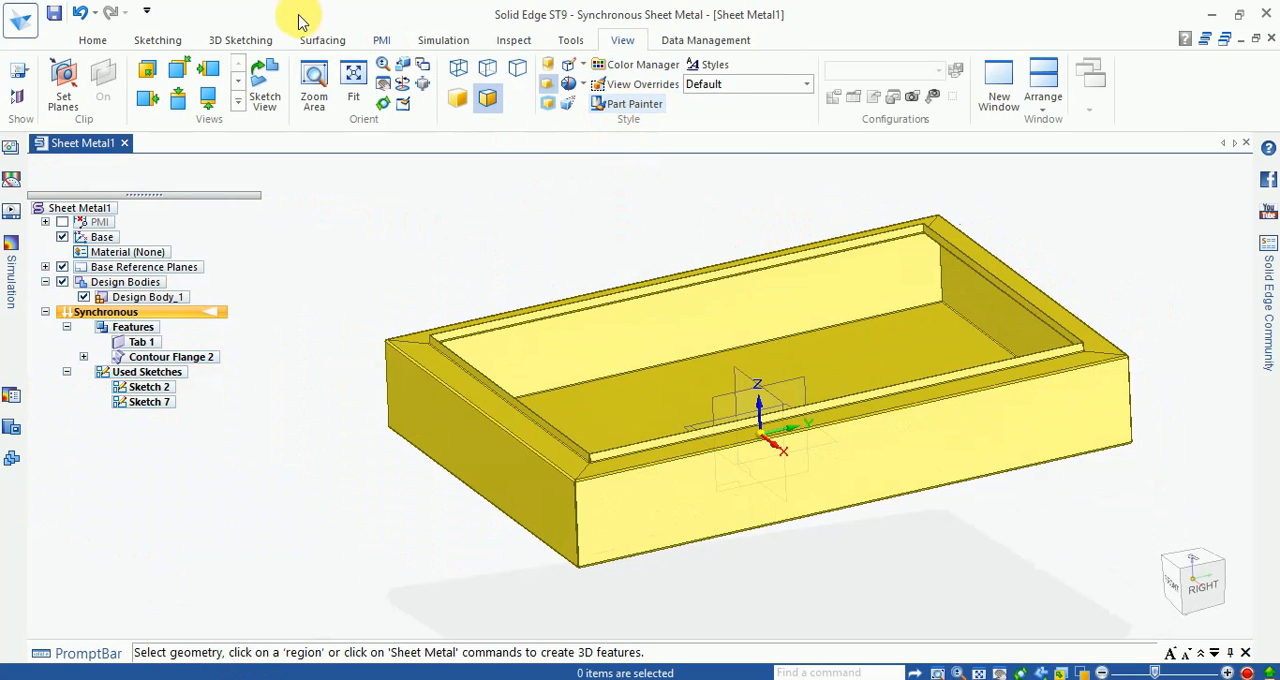
{"action": "left_click", "coordinate": [105, 46]}
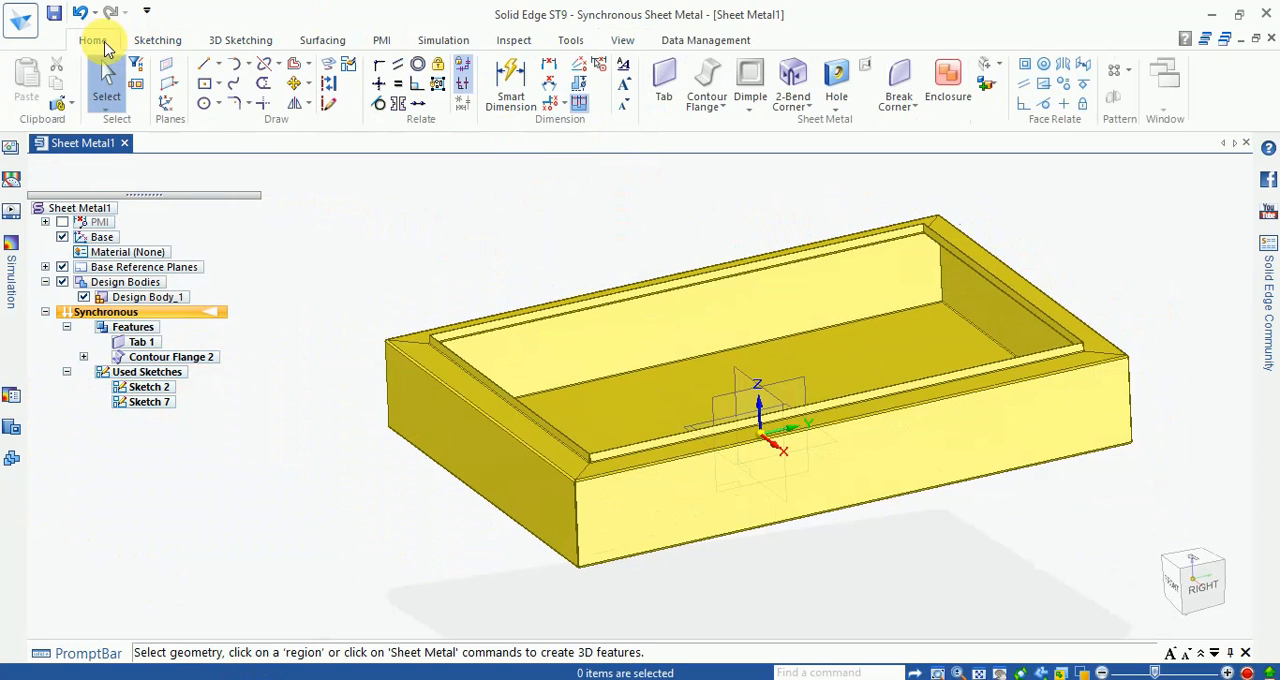
{"action": "left_click", "coordinate": [748, 112]}
{"action": "left_click", "coordinate": [605, 205]}
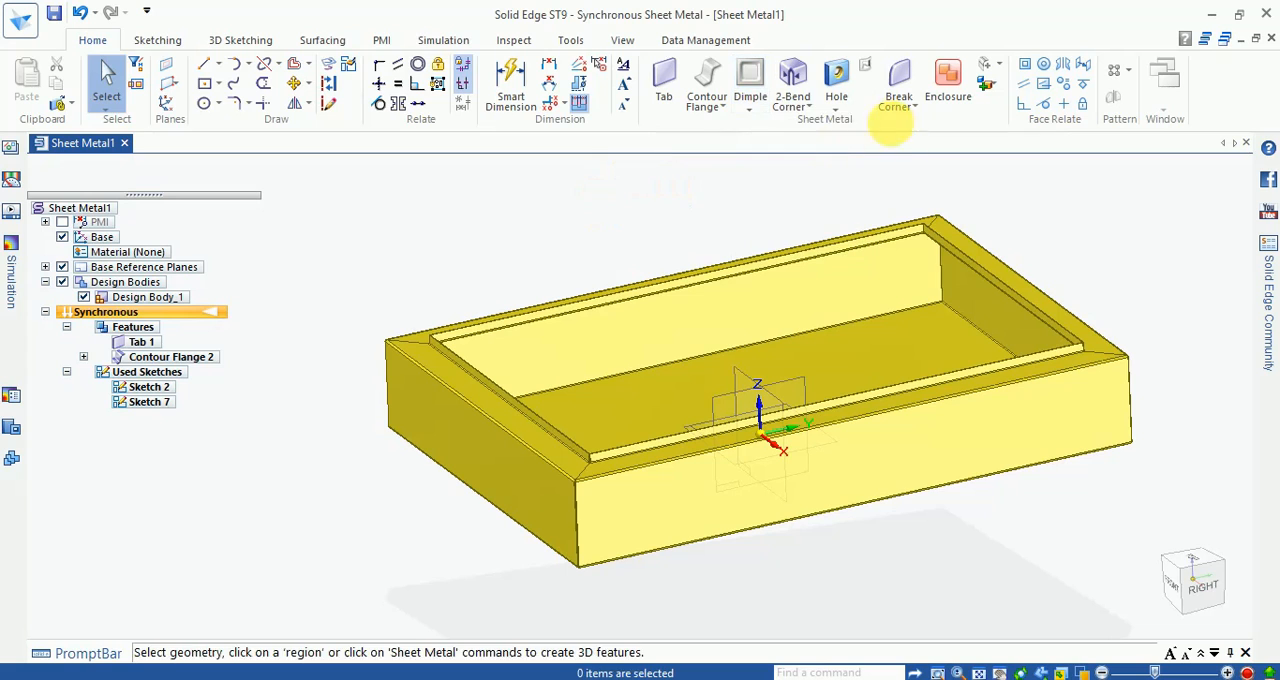
{"action": "left_click", "coordinate": [835, 110]}
{"action": "left_click", "coordinate": [617, 215]}
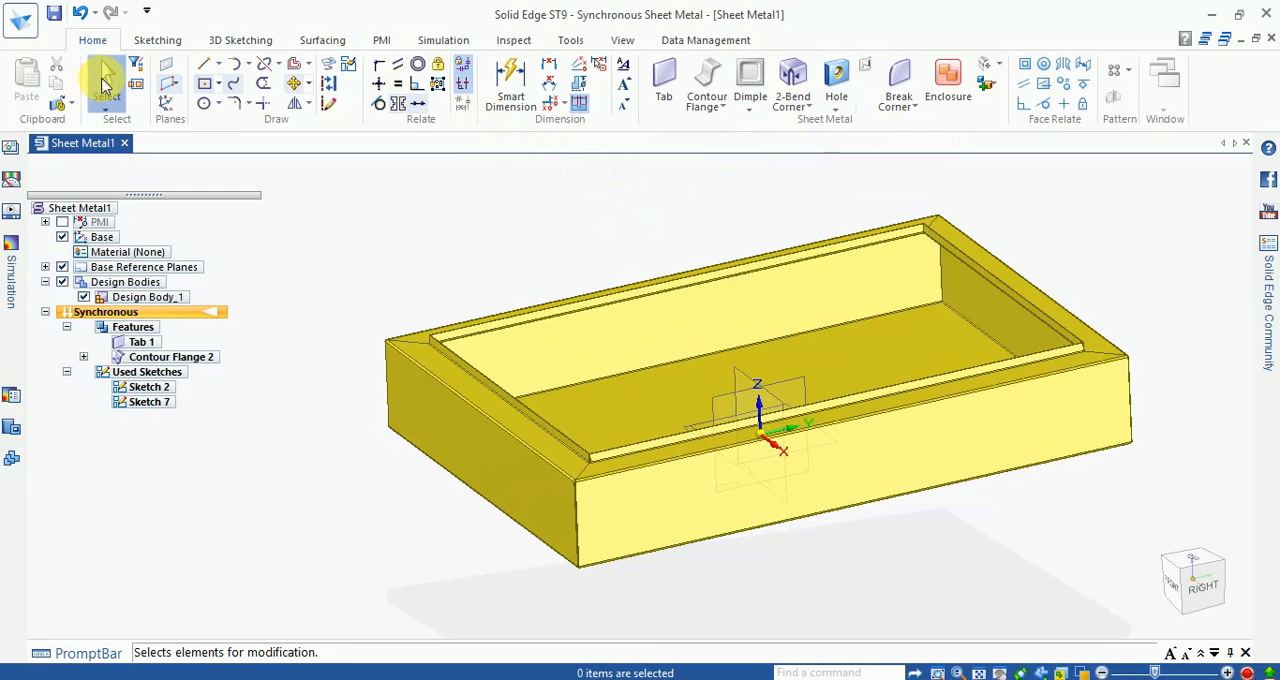
Step: In the Right view, sketch a 35 mm vertical line downward at -90° on the long side wall, toward its +Y end
{"action": "left_click", "coordinate": [203, 63]}
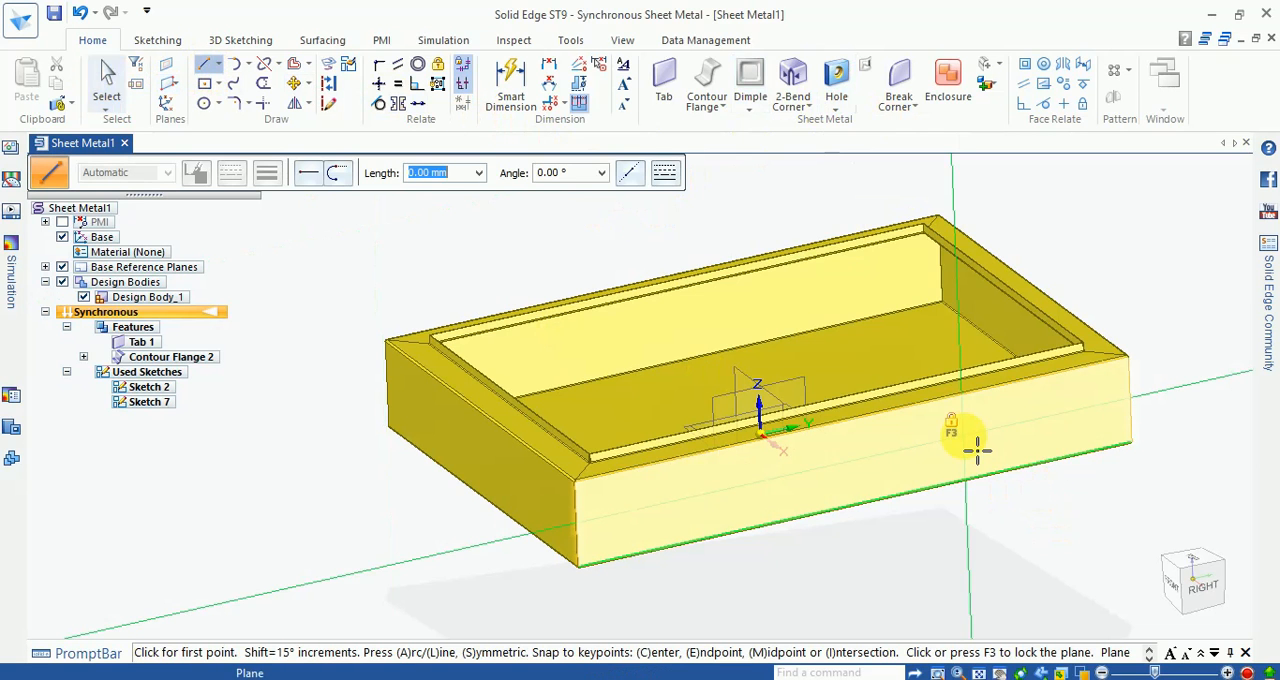
{"action": "left_click", "coordinate": [1211, 606]}
{"action": "scroll", "coordinate": [1012, 243], "scroll_direction": "up", "scroll_amount": 2}
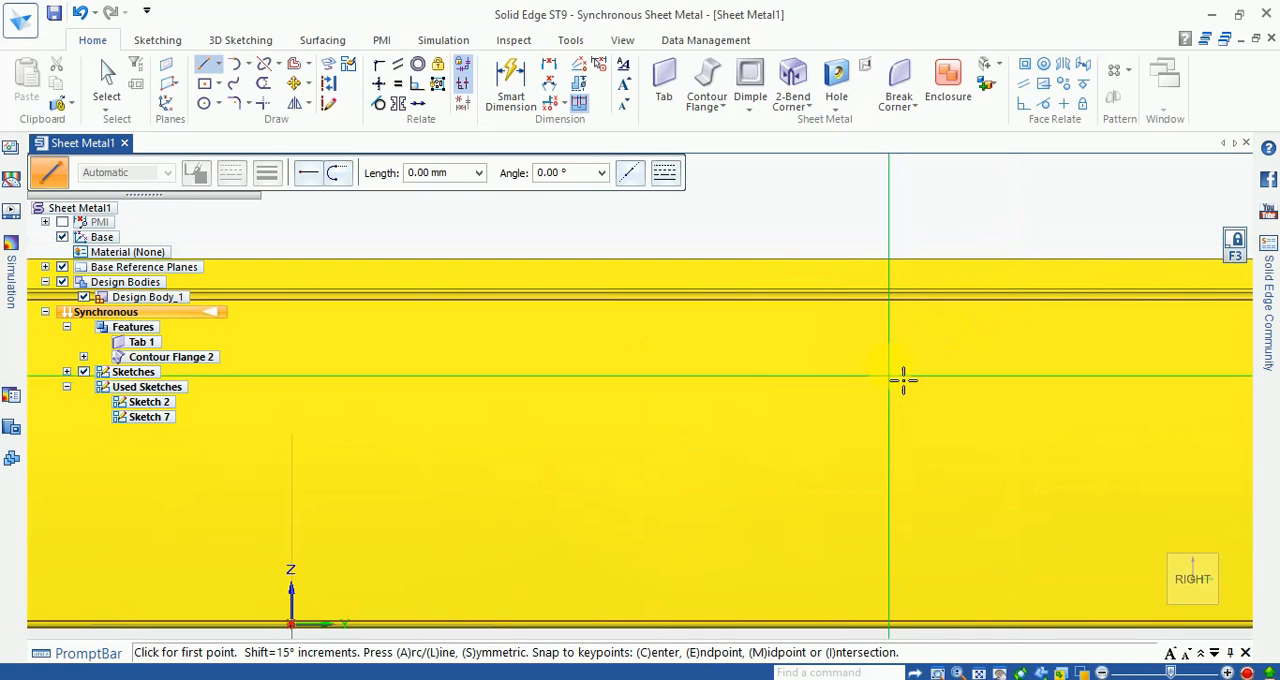
{"action": "scroll", "coordinate": [872, 355], "scroll_direction": "down", "scroll_amount": 2}
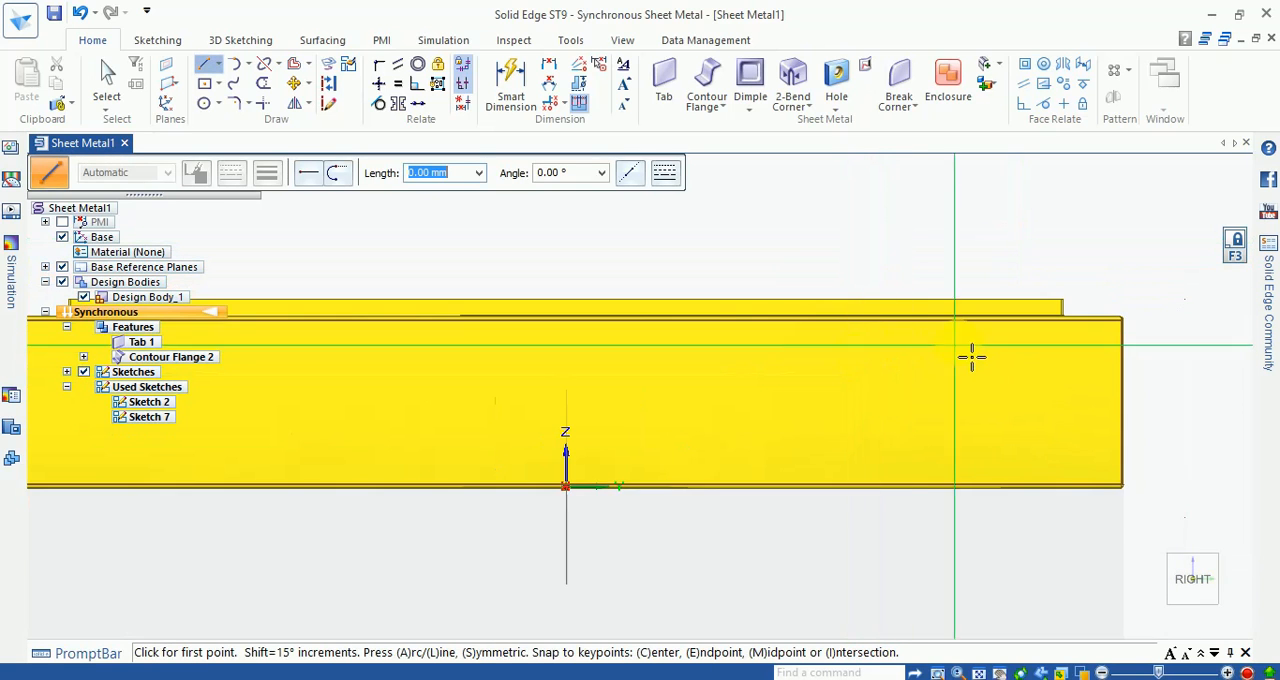
{"action": "scroll", "coordinate": [928, 349], "scroll_direction": "up", "scroll_amount": 1}
{"action": "left_click", "coordinate": [892, 328]}
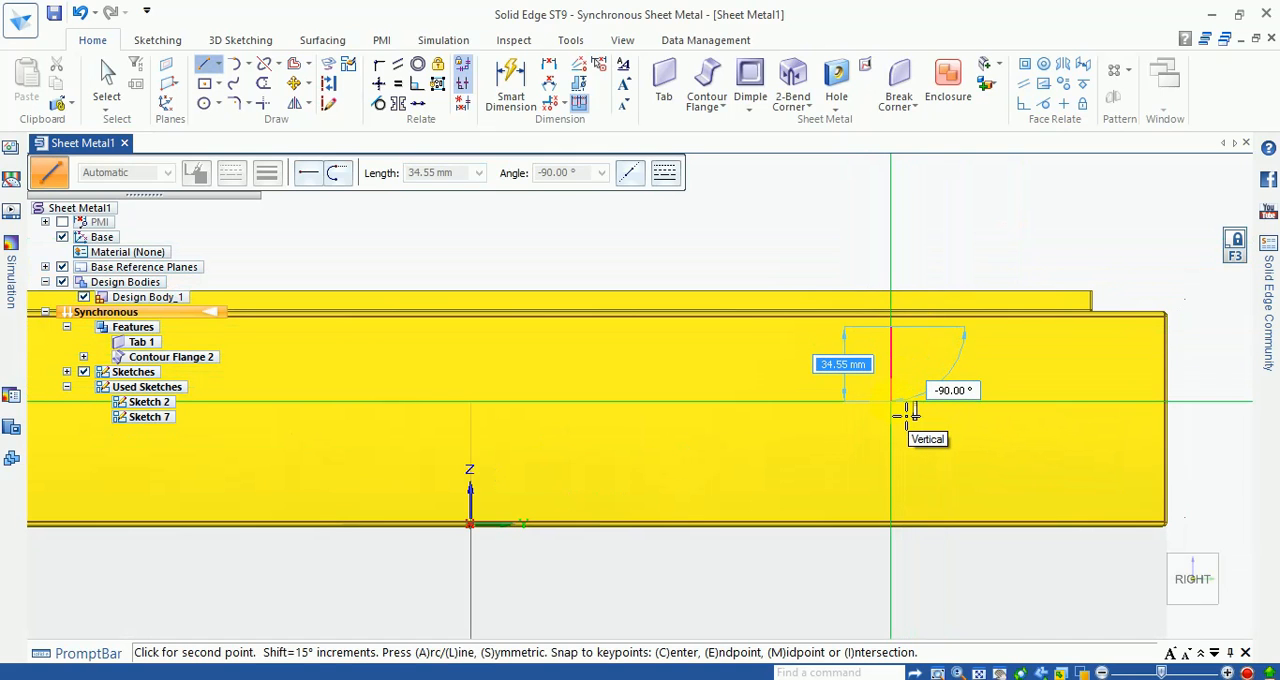
{"action": "key", "text": "Tab"}
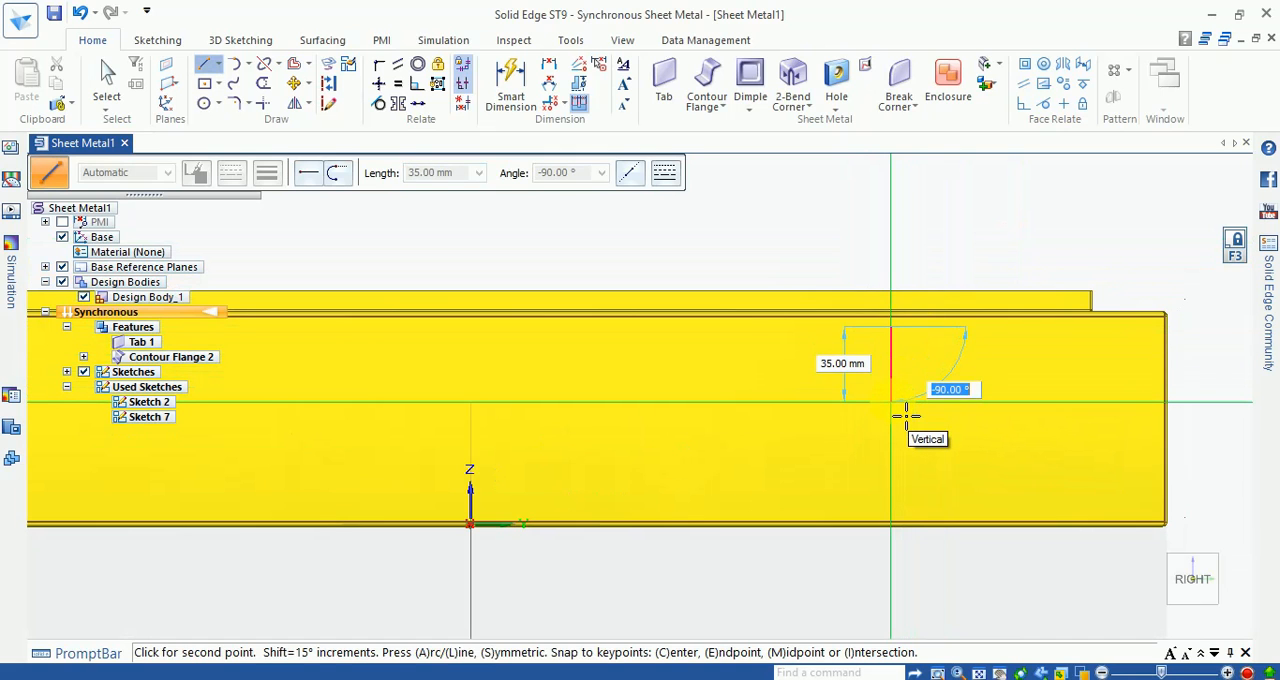
{"action": "key", "text": "Return"}
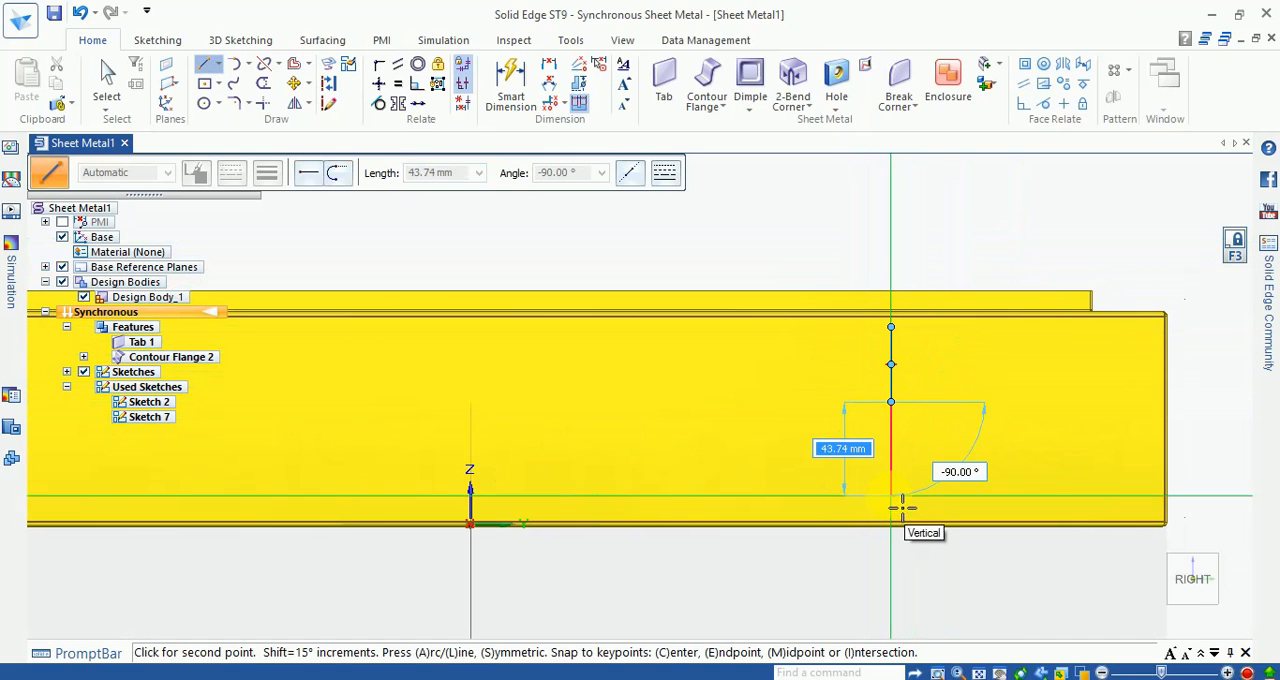
Step: Sketch a second vertical line about 34.7 mm long on the side wall, directly below and in line with the first
{"action": "key", "text": "Escape"}
{"action": "scroll", "coordinate": [866, 423], "scroll_direction": "up", "scroll_amount": 2}
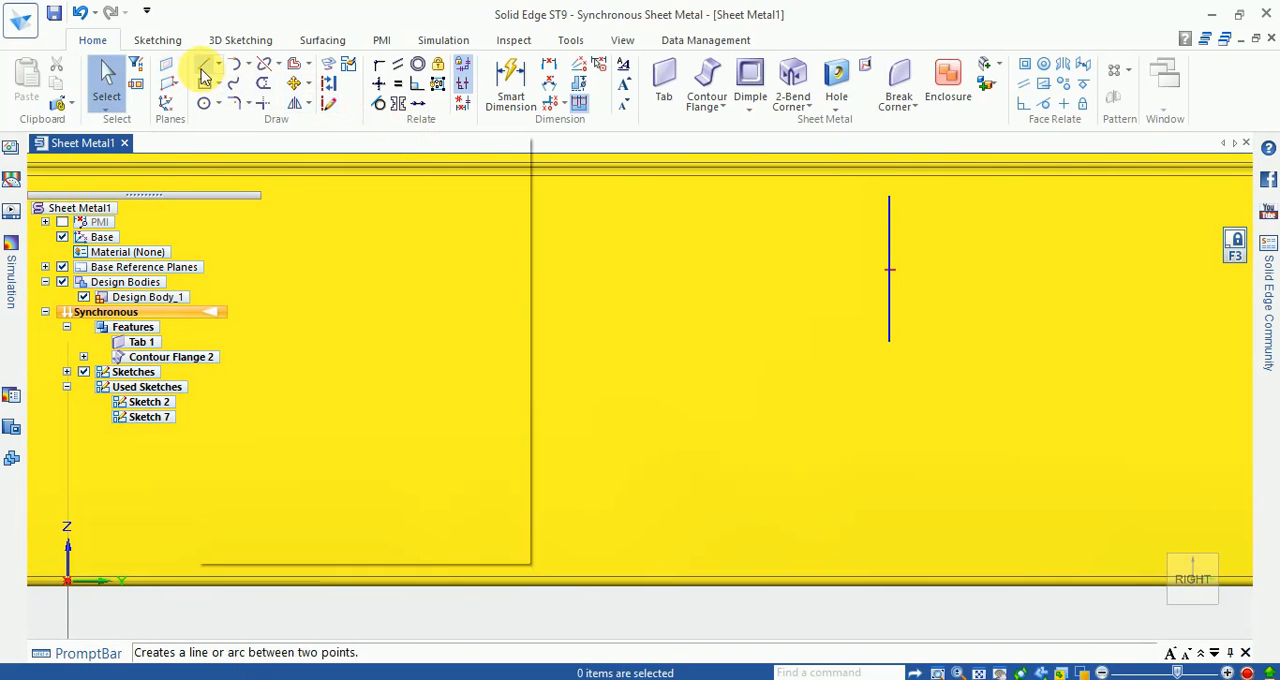
{"action": "left_click", "coordinate": [204, 70]}
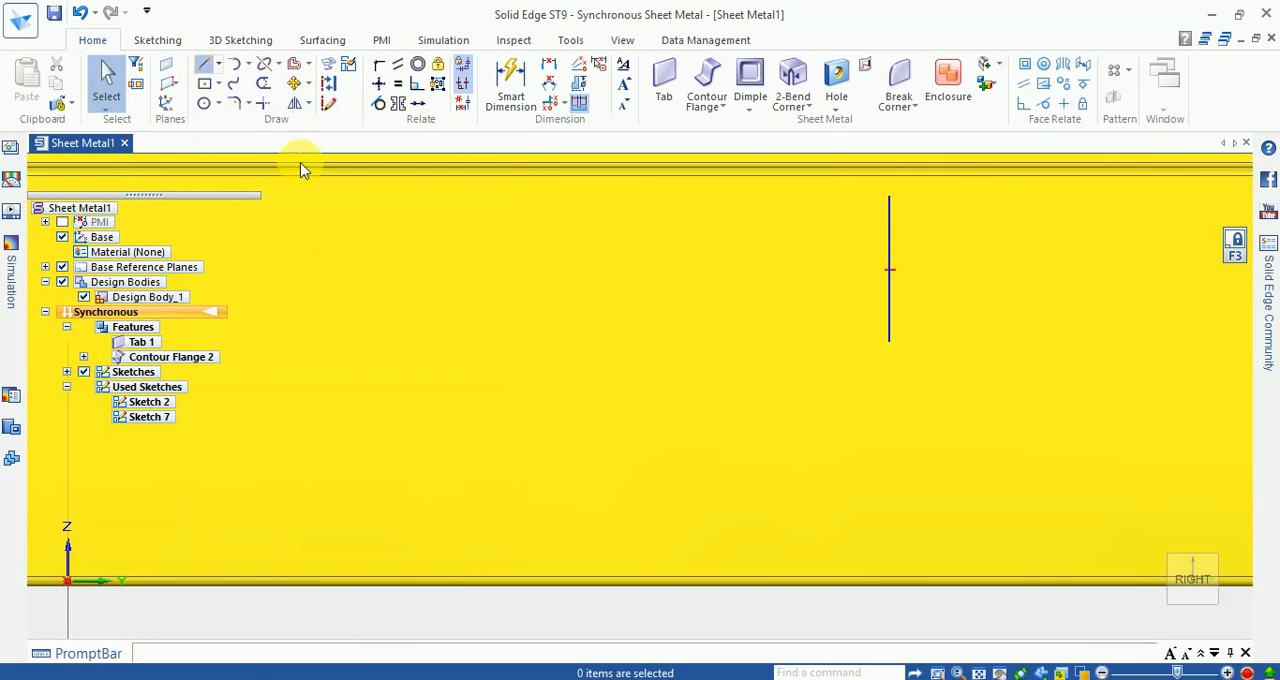
{"action": "left_click", "coordinate": [889, 375]}
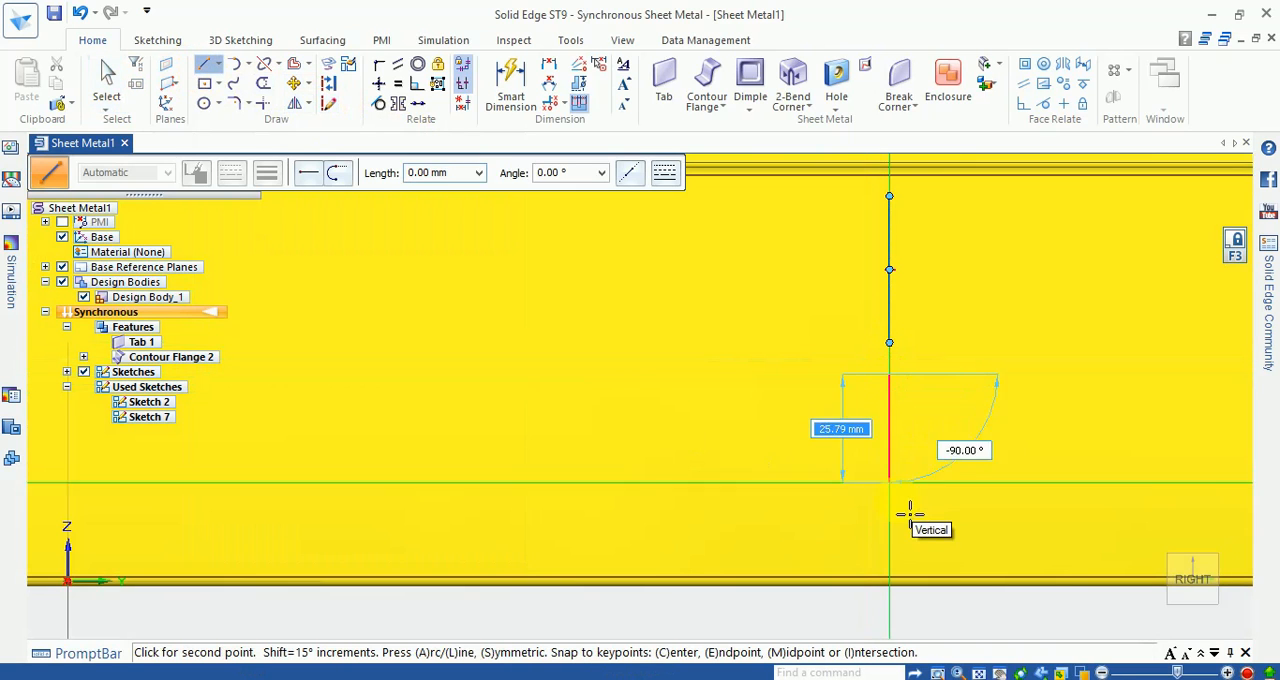
{"action": "left_click", "coordinate": [909, 532]}
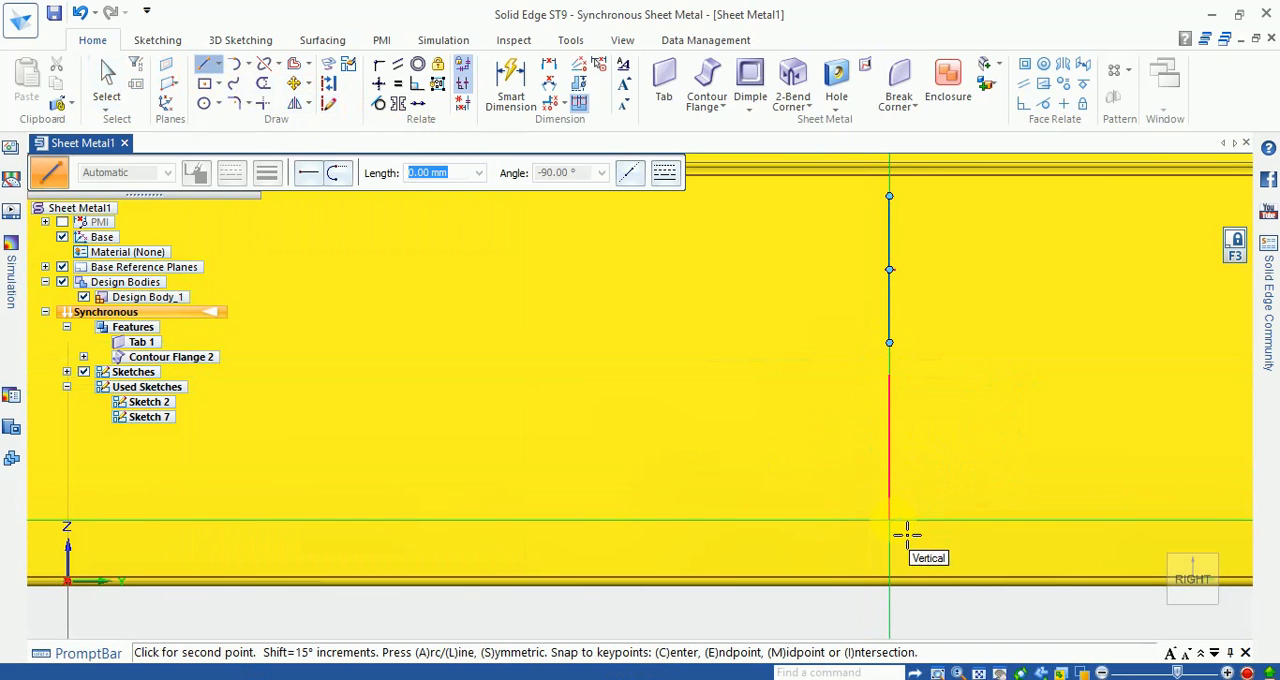
{"action": "key", "text": "Escape"}
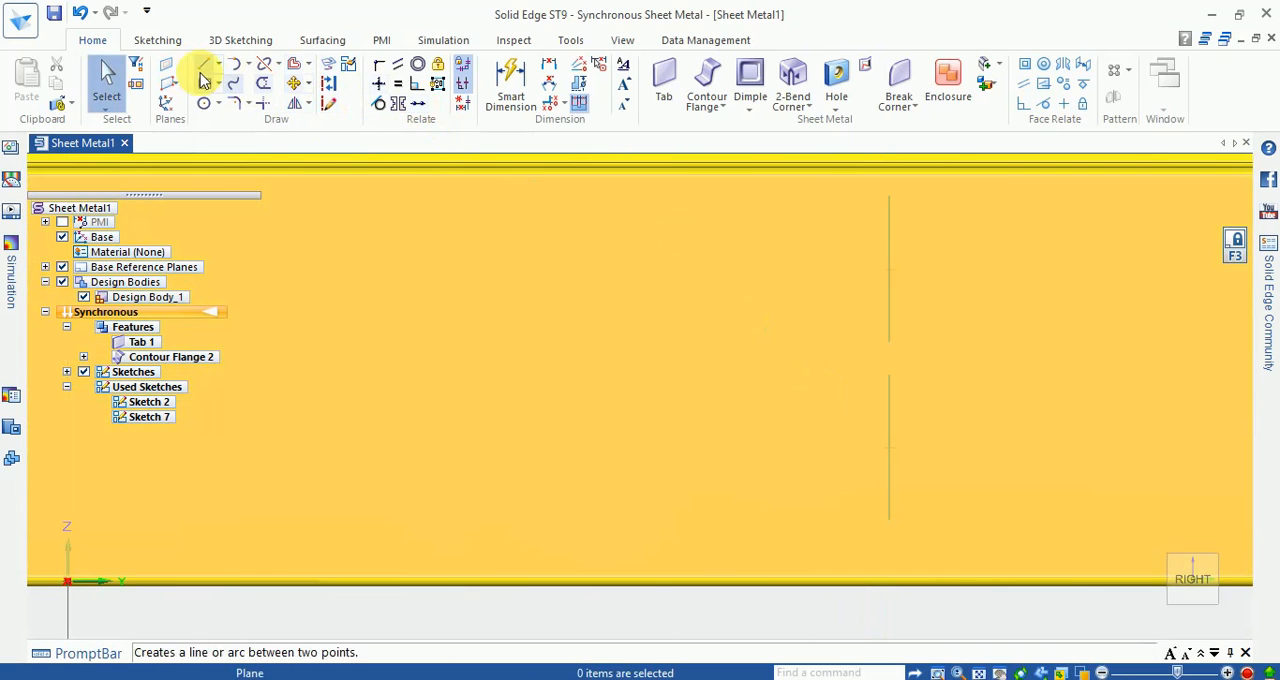
Step: Dimension the lengths of both vertical lines, setting the lower line to 35 mm
{"action": "left_click", "coordinate": [505, 88]}
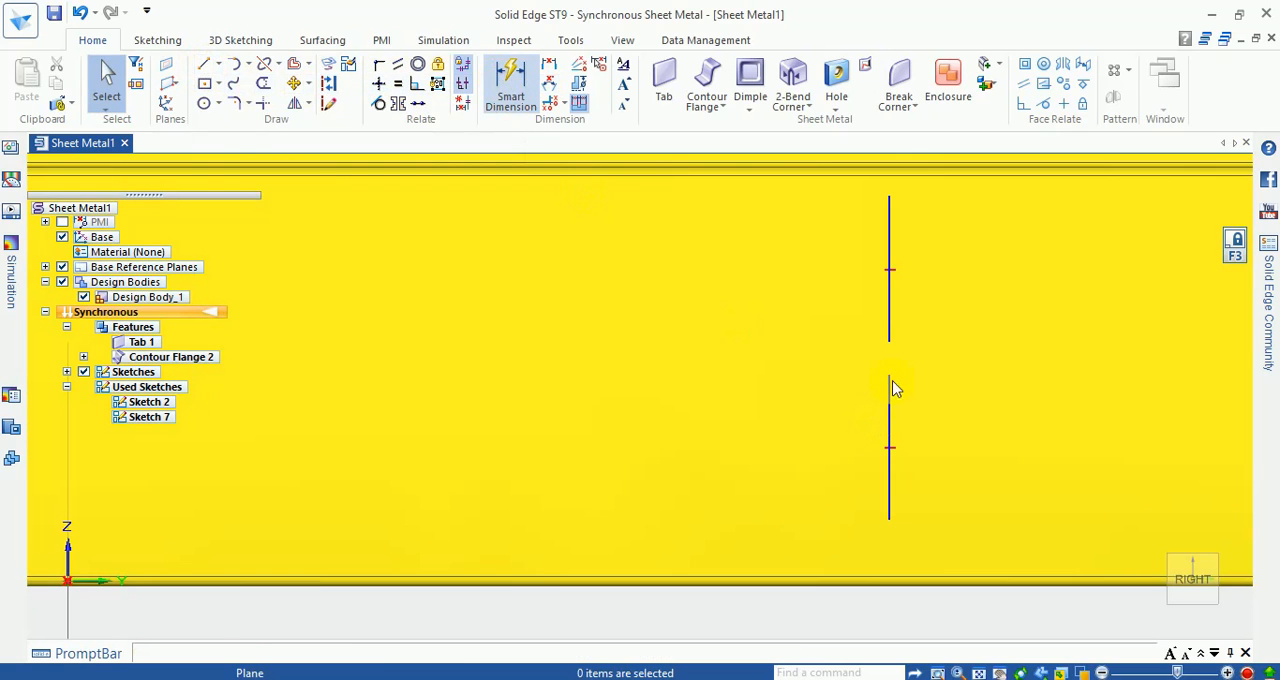
{"action": "left_click", "coordinate": [898, 303]}
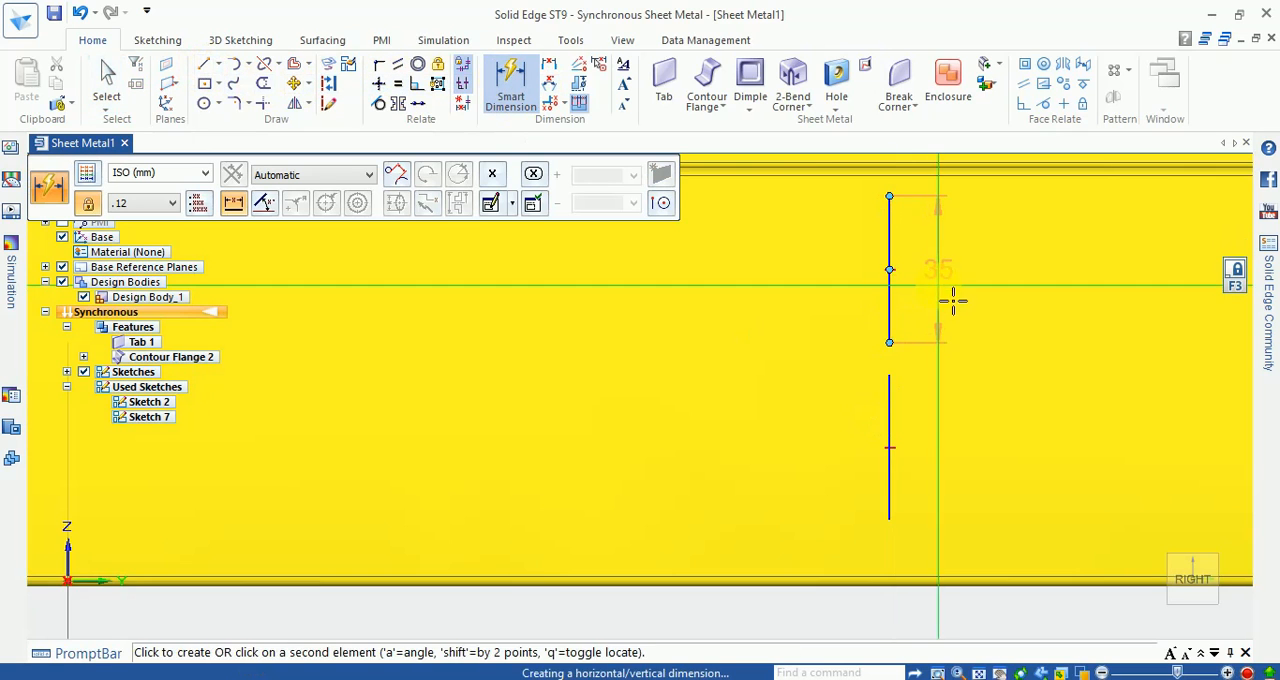
{"action": "left_click", "coordinate": [948, 298]}
{"action": "left_click", "coordinate": [896, 445]}
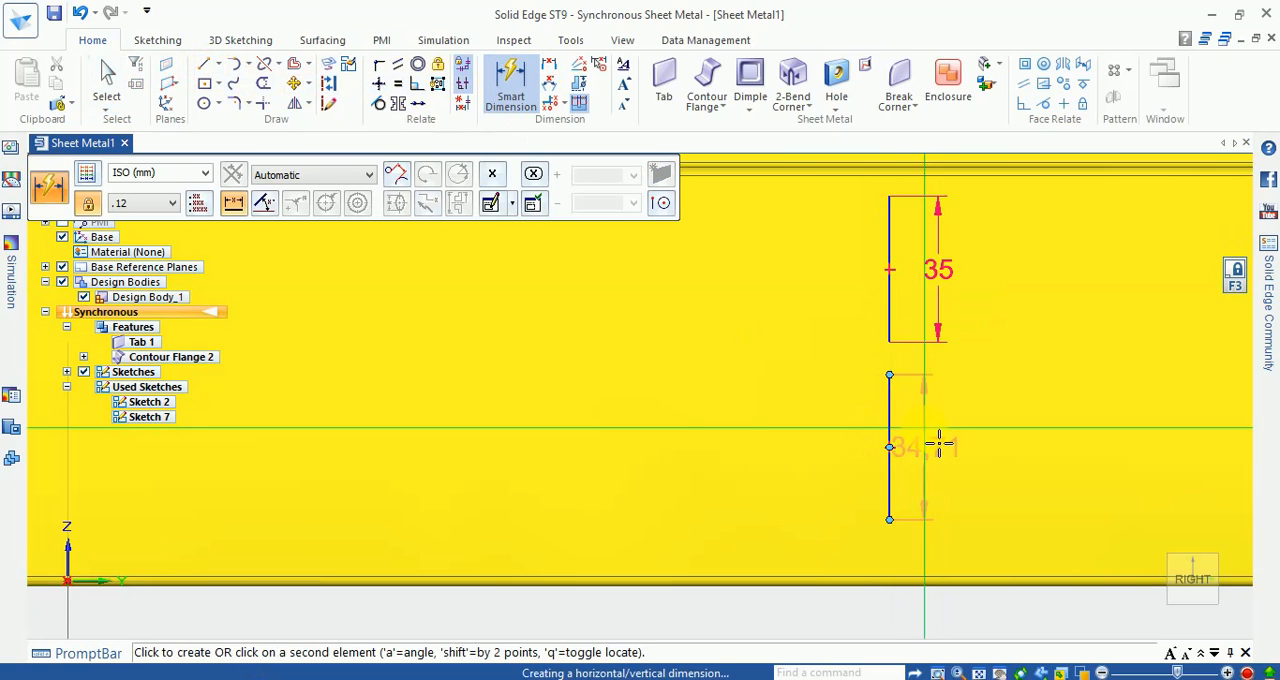
{"action": "left_click", "coordinate": [950, 445]}
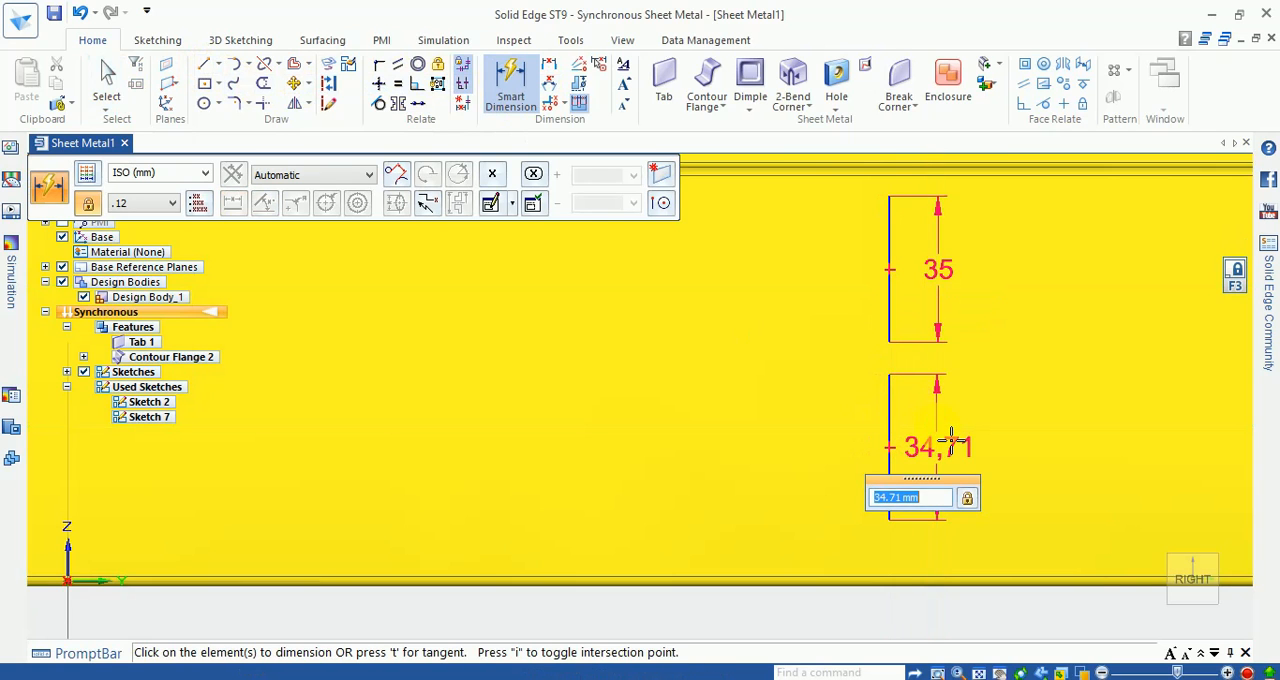
{"action": "type", "text": "35.0"}
{"action": "key", "text": "Return"}
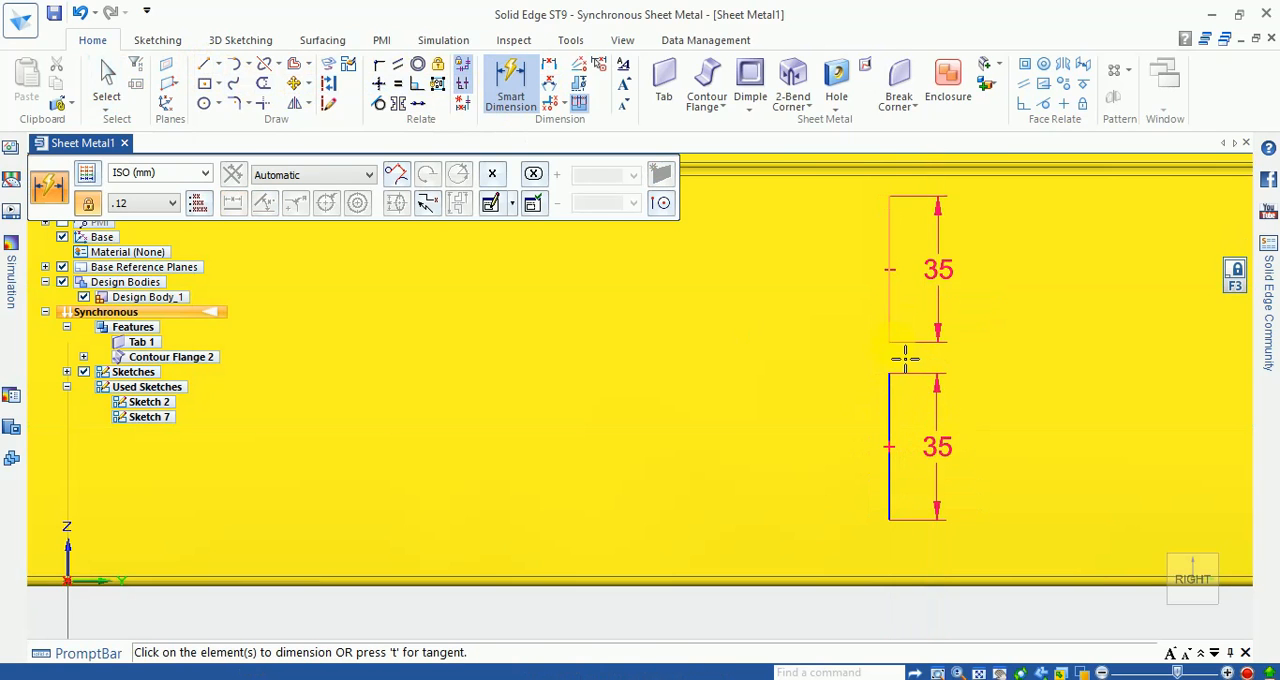
Step: Dimension the gap between the two vertical lines and set it to 8 mm
{"action": "left_click", "coordinate": [904, 358]}
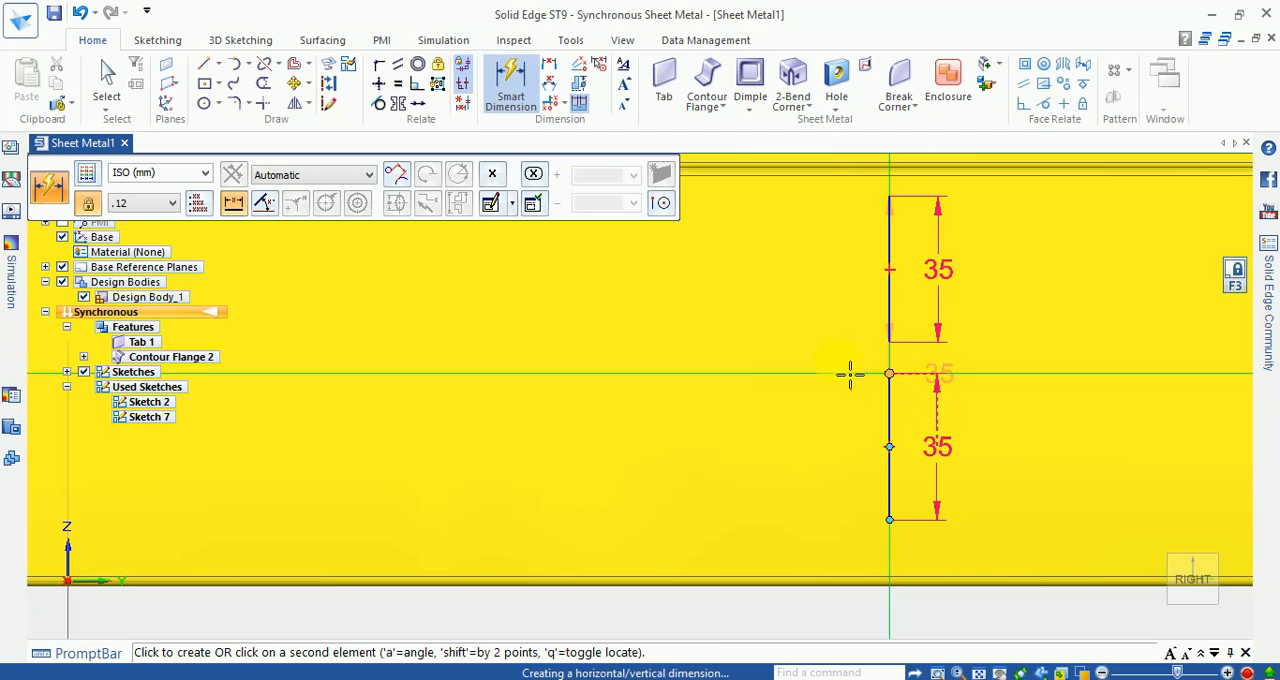
{"action": "left_click", "coordinate": [846, 372]}
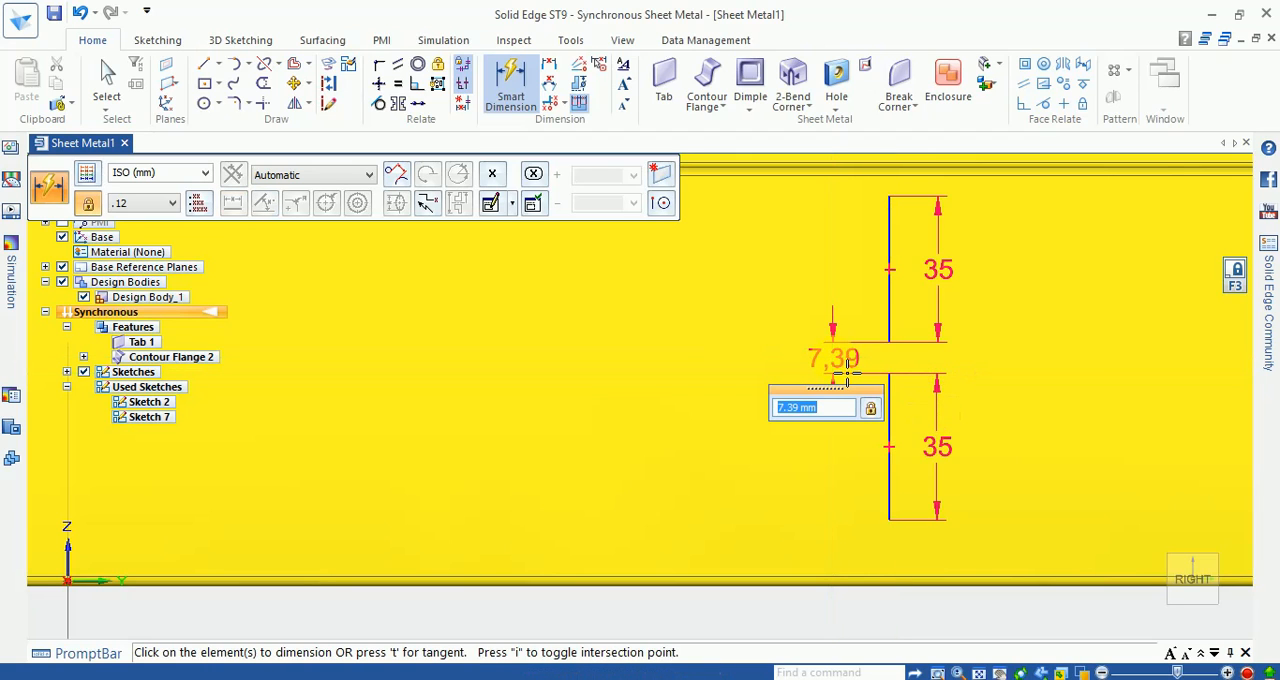
{"action": "key", "text": "Return"}
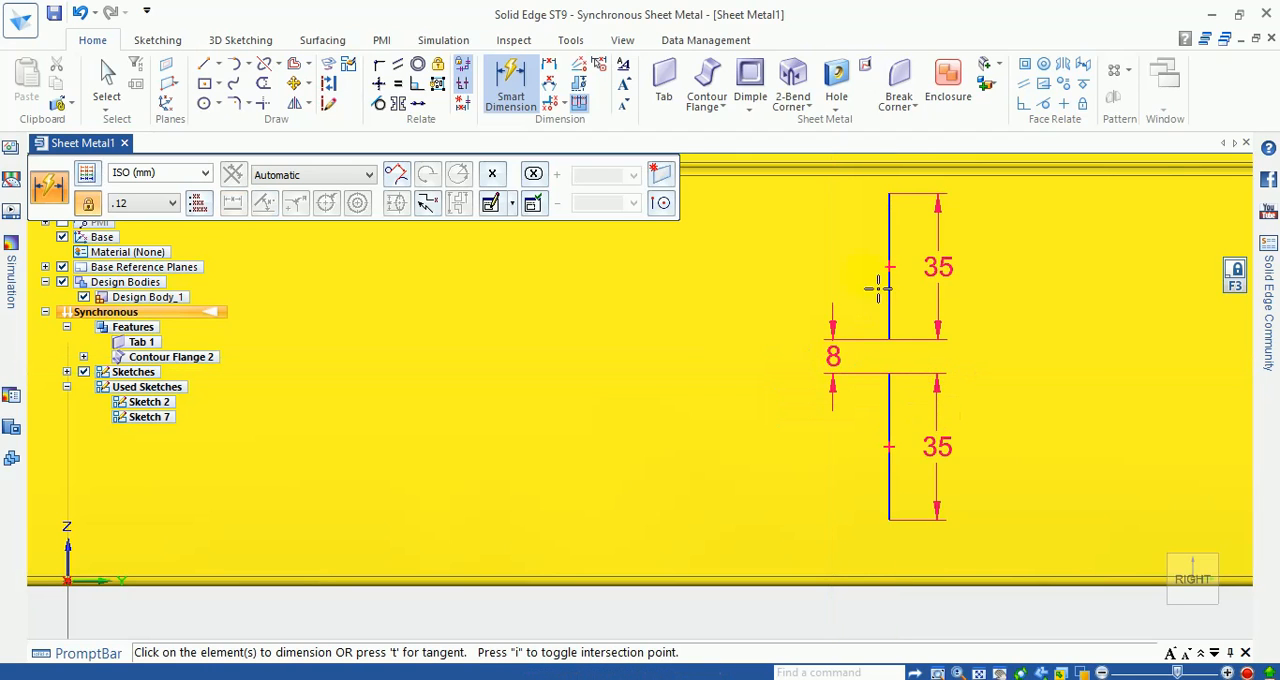
{"action": "left_click", "coordinate": [899, 205]}
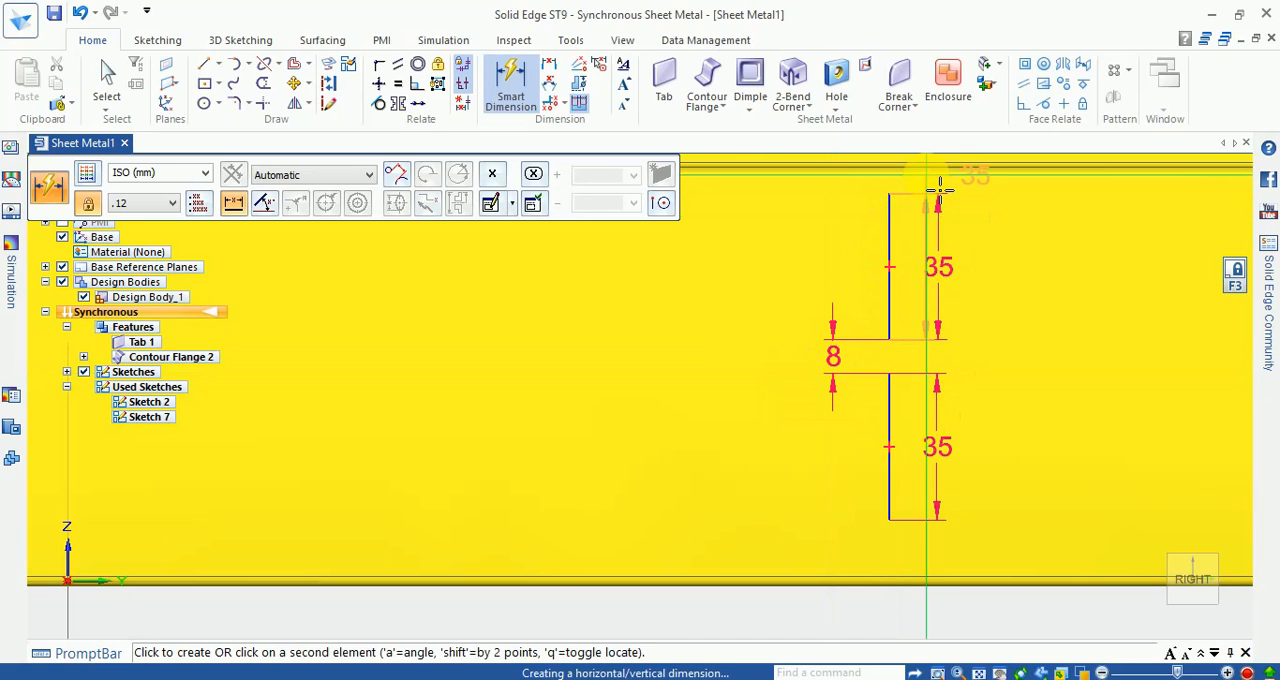
{"action": "left_click", "coordinate": [934, 184]}
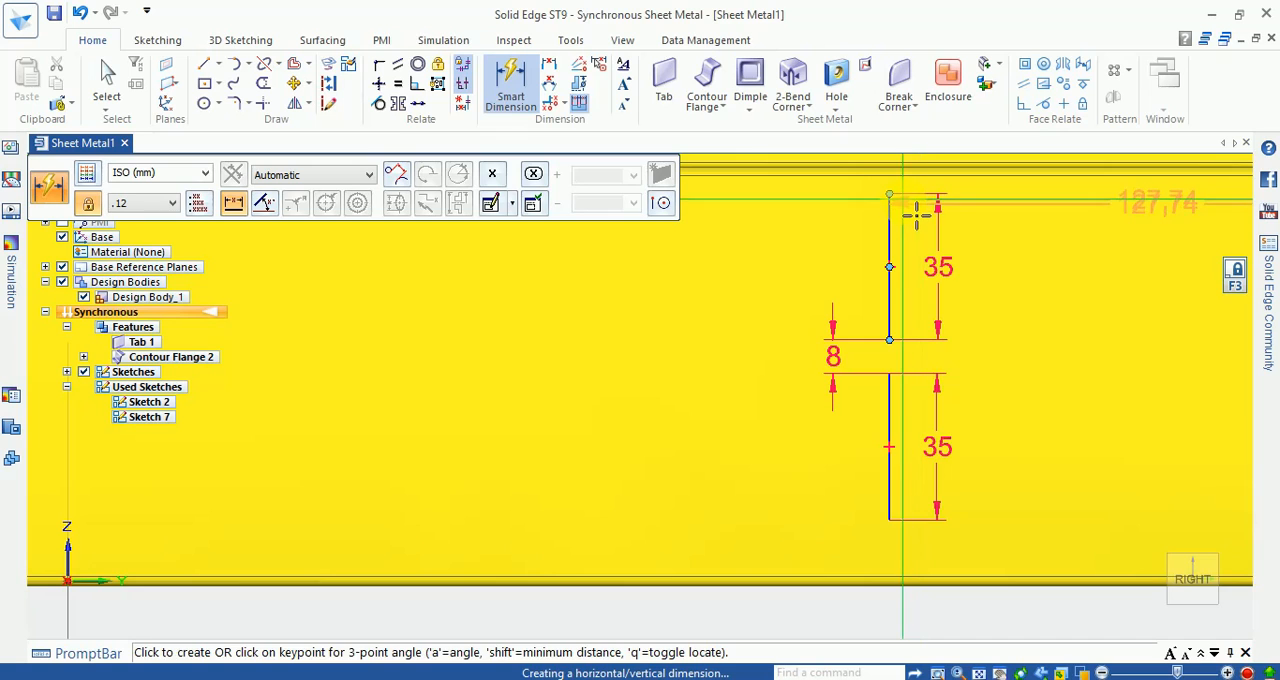
{"action": "key", "text": "Escape"}
{"action": "scroll", "coordinate": [890, 205], "scroll_direction": "up", "scroll_amount": 2}
{"action": "scroll", "coordinate": [886, 209], "scroll_direction": "down", "scroll_amount": 4}
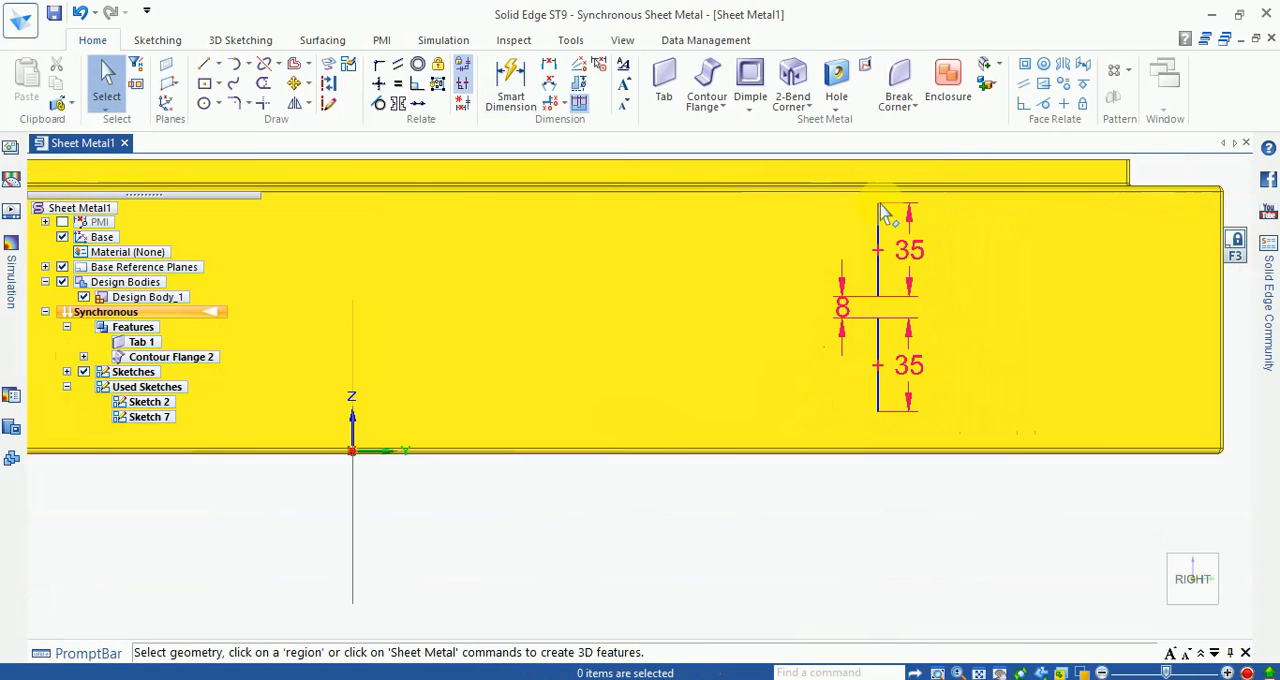
{"action": "scroll", "coordinate": [828, 400], "scroll_direction": "down", "scroll_amount": 2}
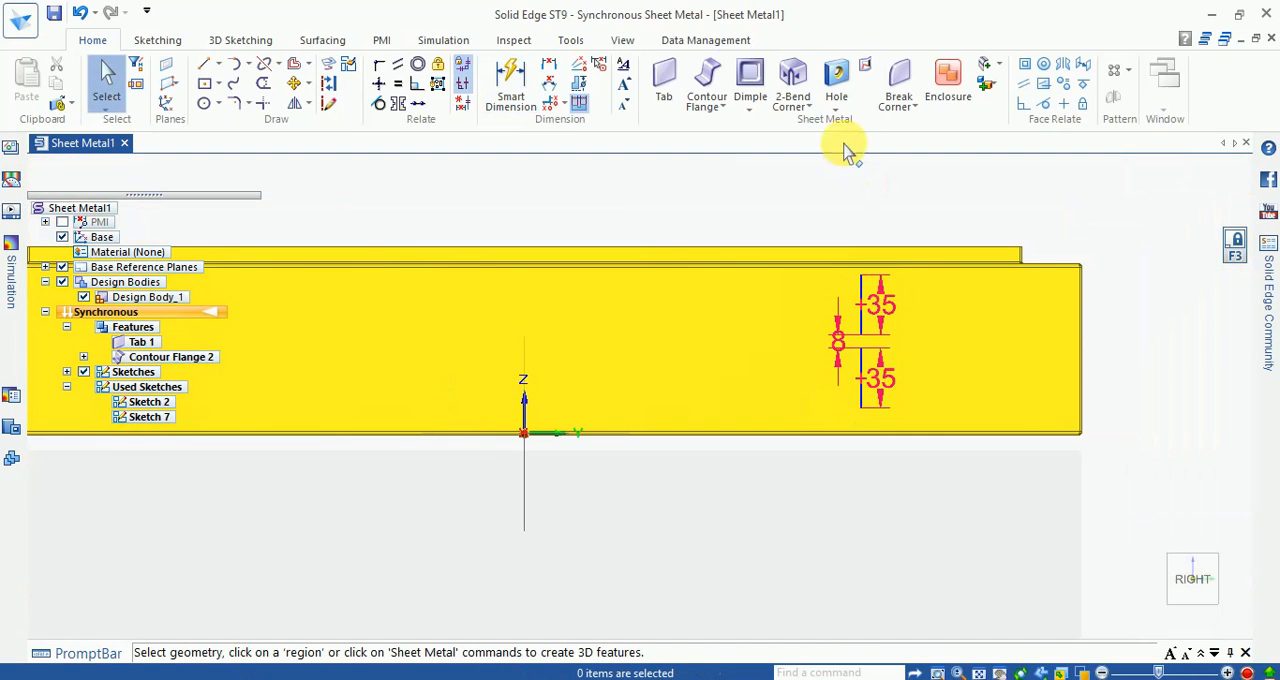
Step: Dimension the upper line's top endpoint from the upper bend edge of the side wall and set the distance to 5 mm
{"action": "left_click", "coordinate": [513, 82]}
{"action": "scroll", "coordinate": [850, 275], "scroll_direction": "up", "scroll_amount": 2}
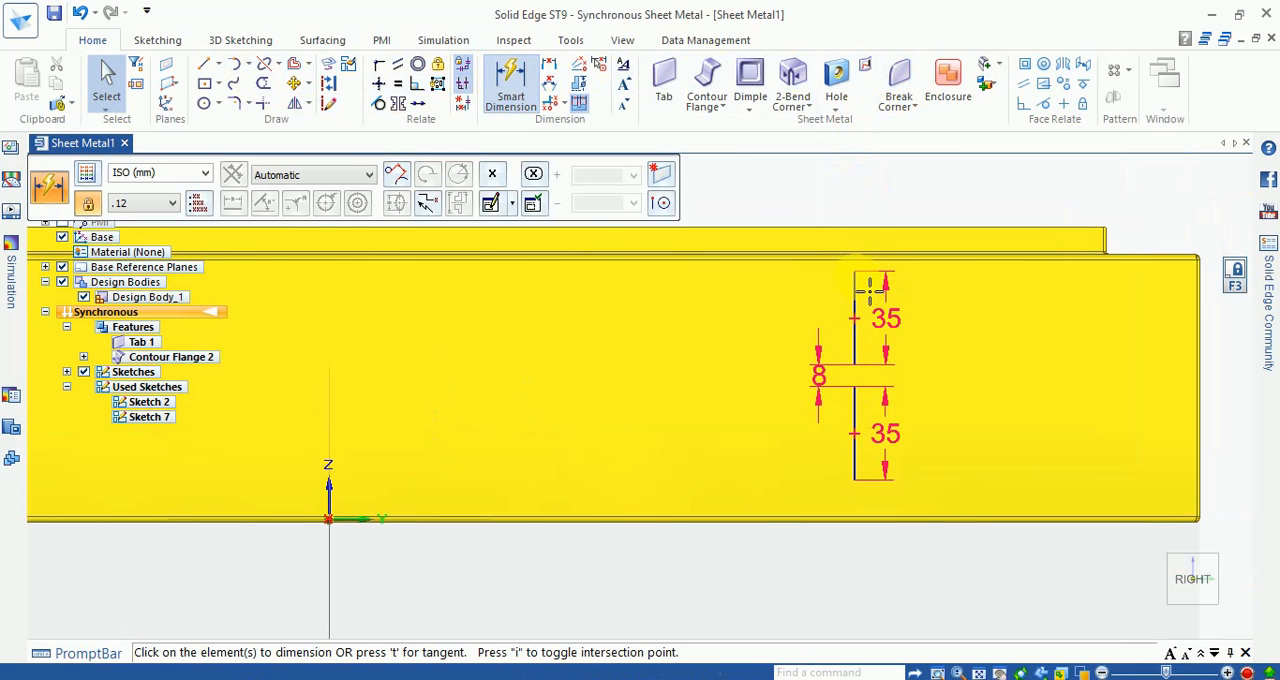
{"action": "scroll", "coordinate": [867, 289], "scroll_direction": "up", "scroll_amount": 3}
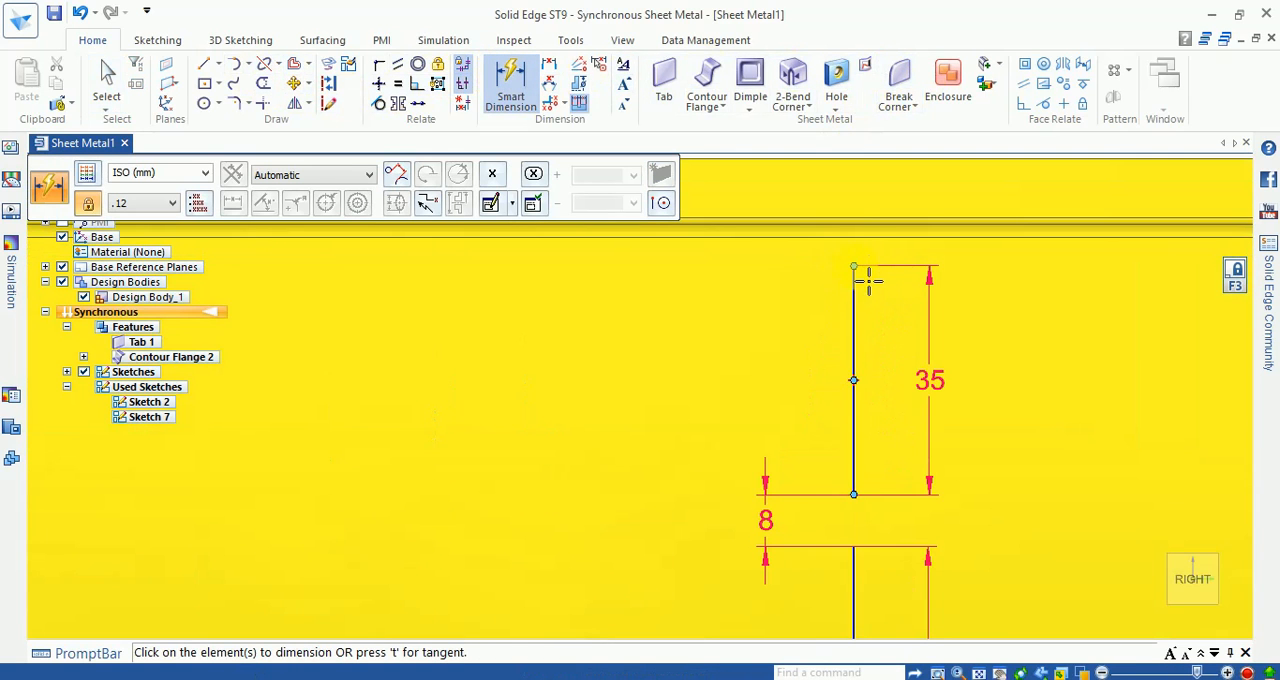
{"action": "left_click", "coordinate": [855, 267]}
{"action": "left_click", "coordinate": [863, 238]}
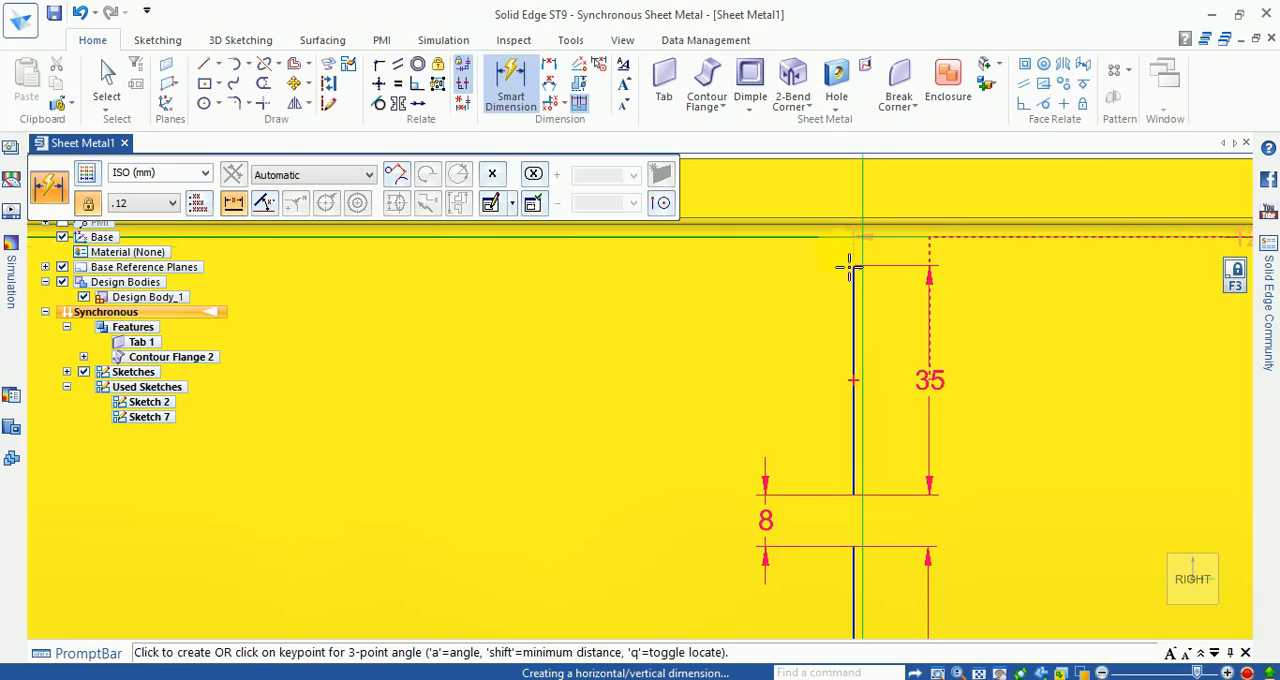
{"action": "left_click", "coordinate": [832, 271]}
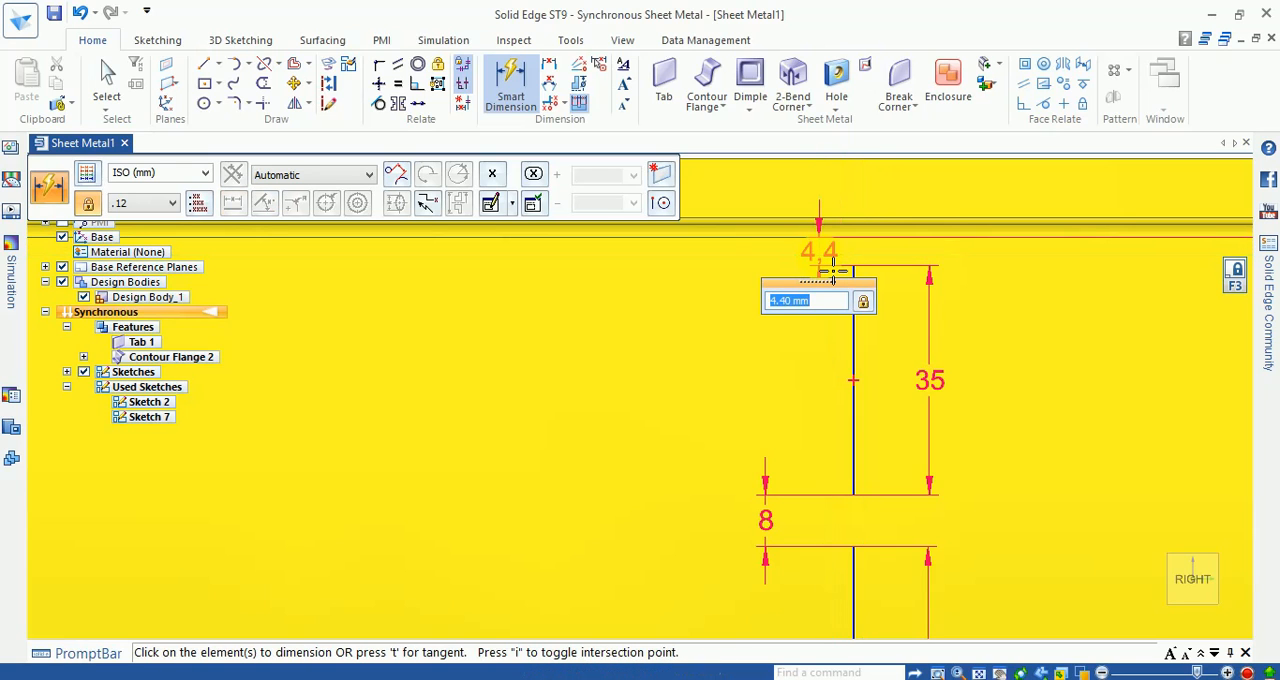
{"action": "type", "text": "5.0"}
{"action": "key", "text": "Return"}
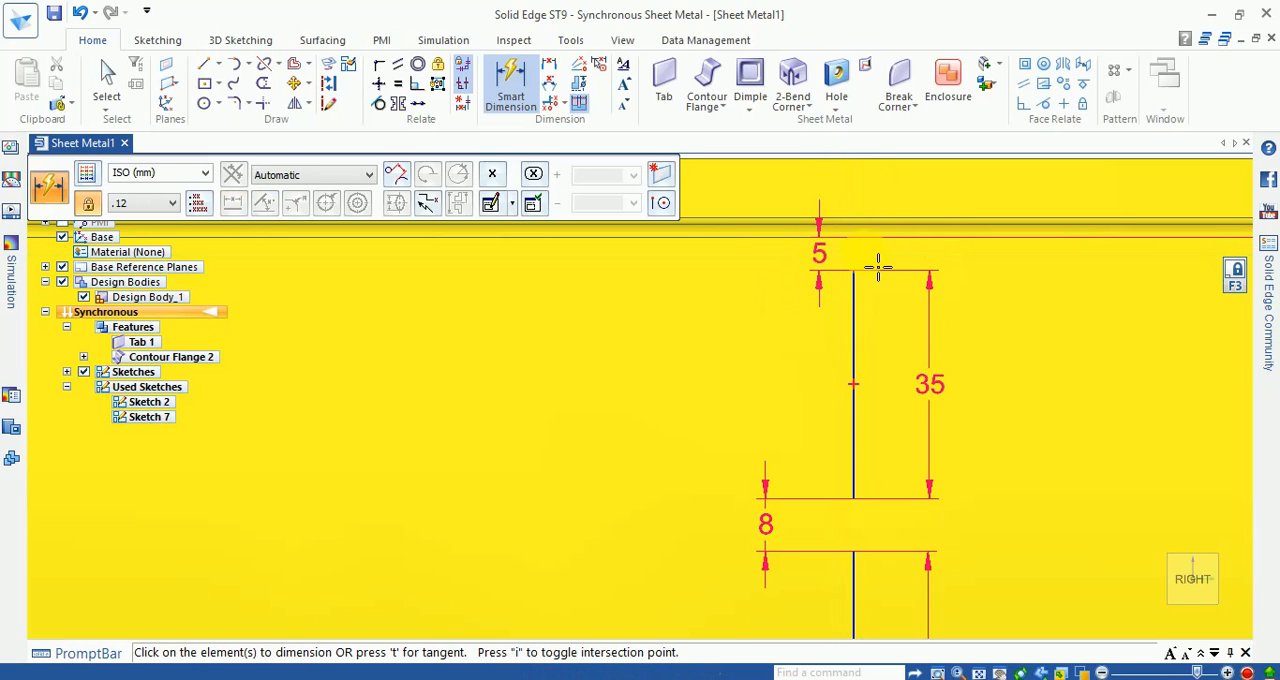
Step: Change the distance between the upper line and the wall's bend edge to 7.5 mm
{"action": "scroll", "coordinate": [860, 300], "scroll_direction": "down", "scroll_amount": 5}
{"action": "scroll", "coordinate": [860, 262], "scroll_direction": "up", "scroll_amount": 3}
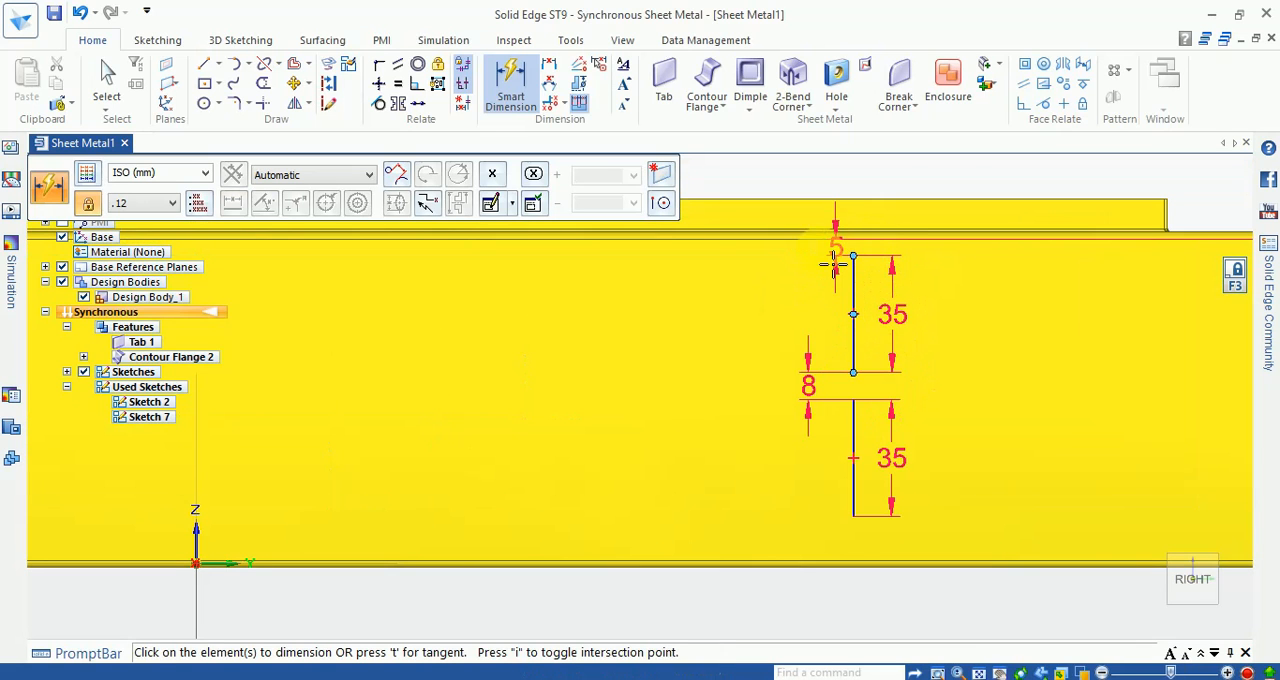
{"action": "key", "text": "Escape"}
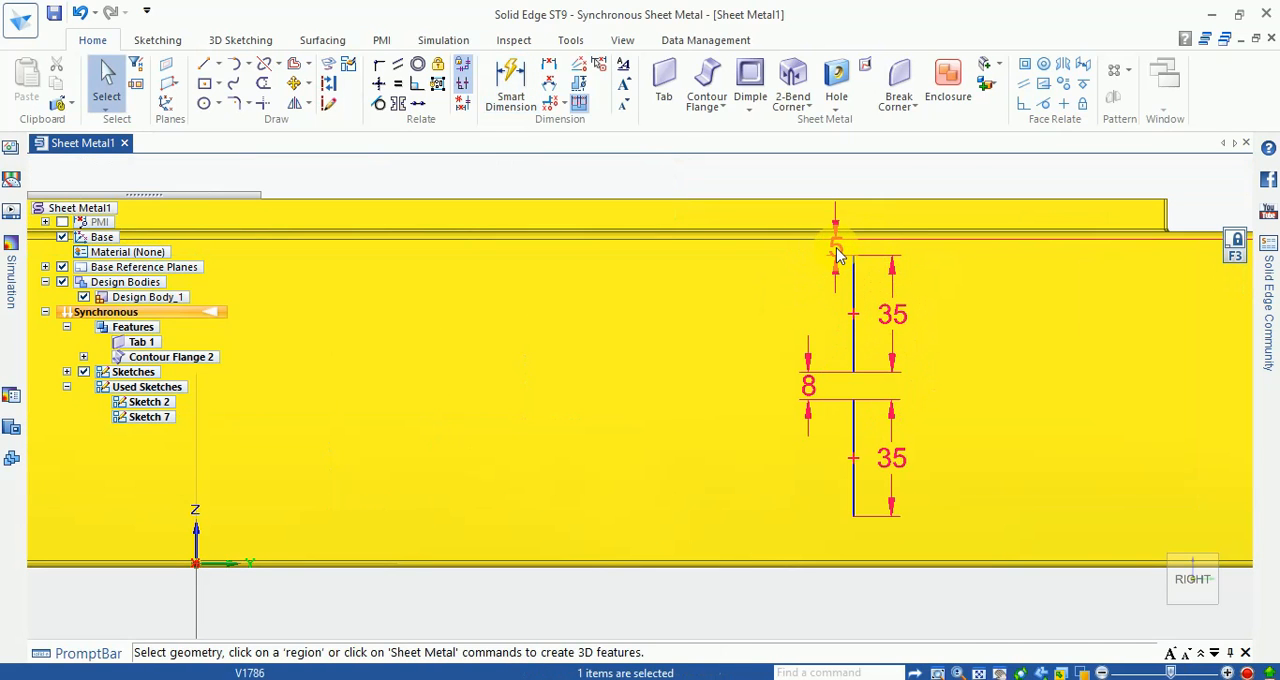
{"action": "left_click", "coordinate": [849, 262]}
{"action": "type", "text": "7."}
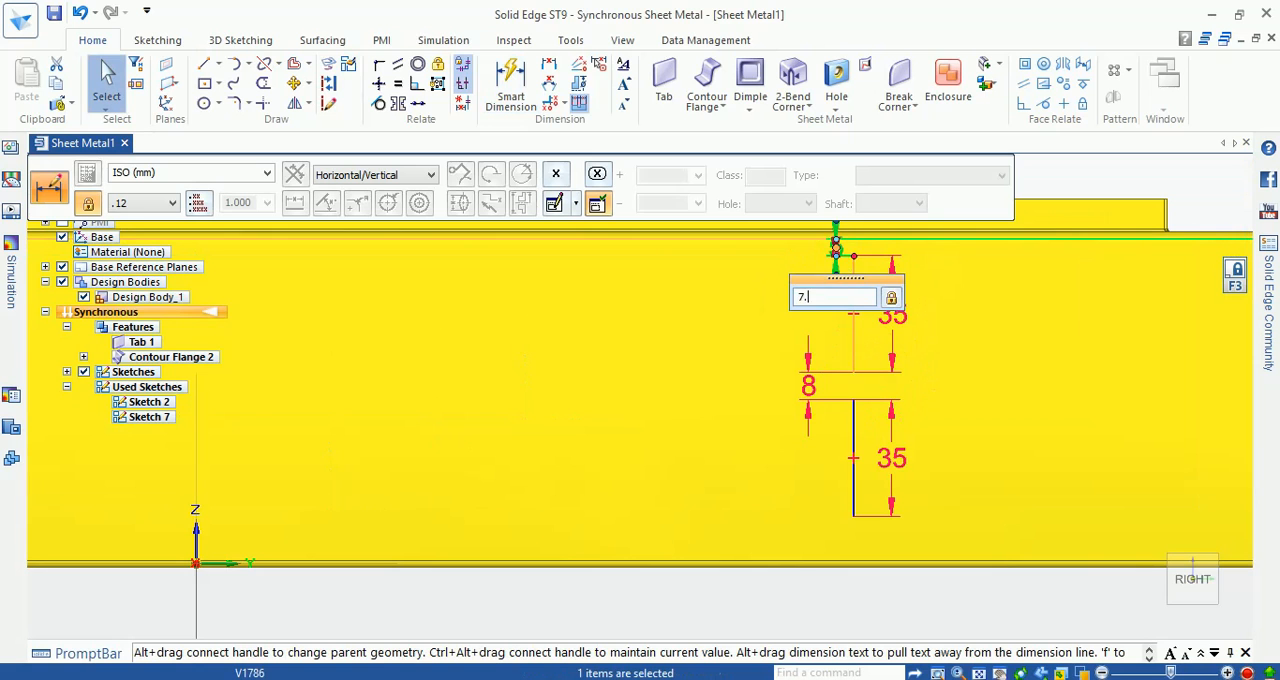
{"action": "type", "text": "5"}
{"action": "key", "text": "Return"}
{"action": "left_click", "coordinate": [846, 576]}
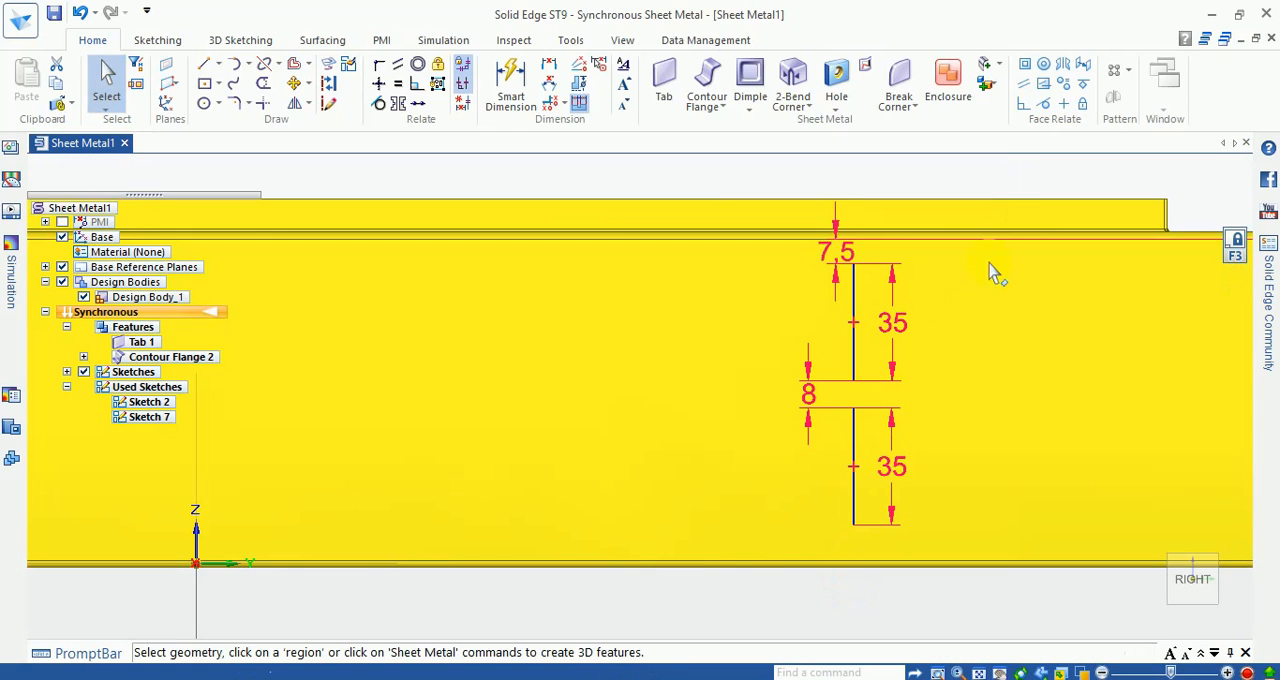
Step: Cut a slot through the side wall along the upper 35 mm sketch line and accept it
{"action": "scroll", "coordinate": [897, 334], "scroll_direction": "down", "scroll_amount": 4}
{"action": "middle_click_drag", "start_coordinate": [734, 384], "coordinate": [770, 412]}
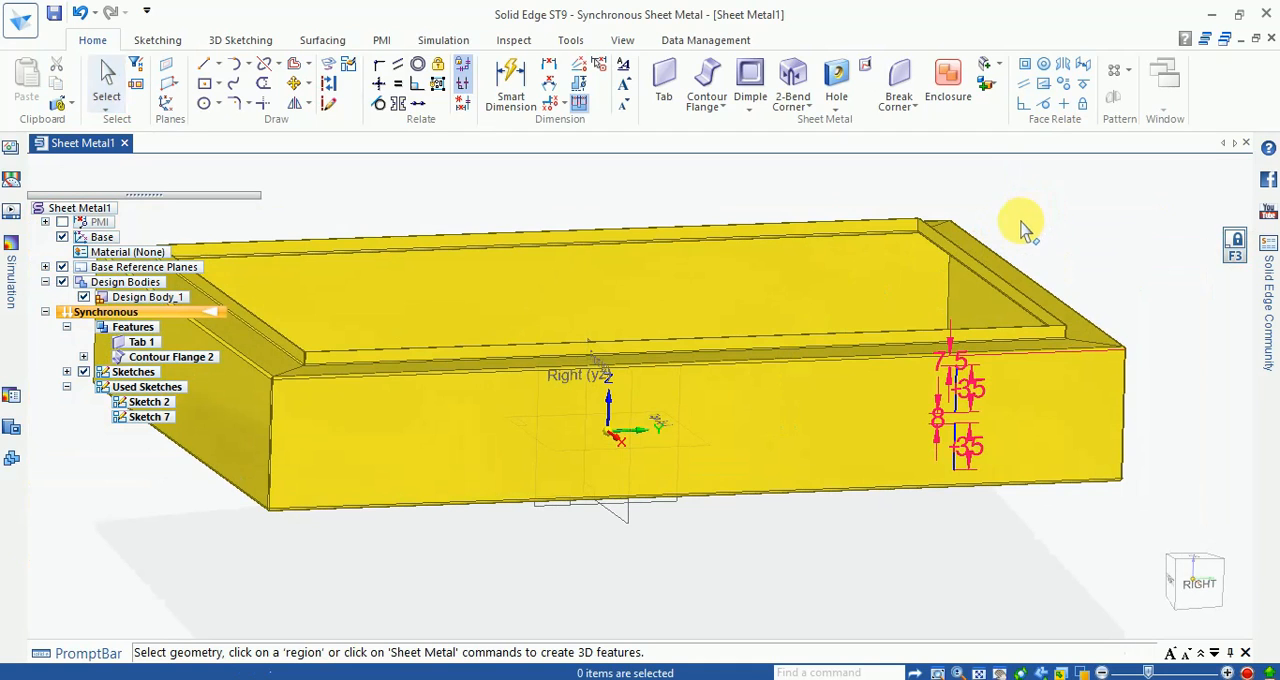
{"action": "left_click", "coordinate": [793, 106]}
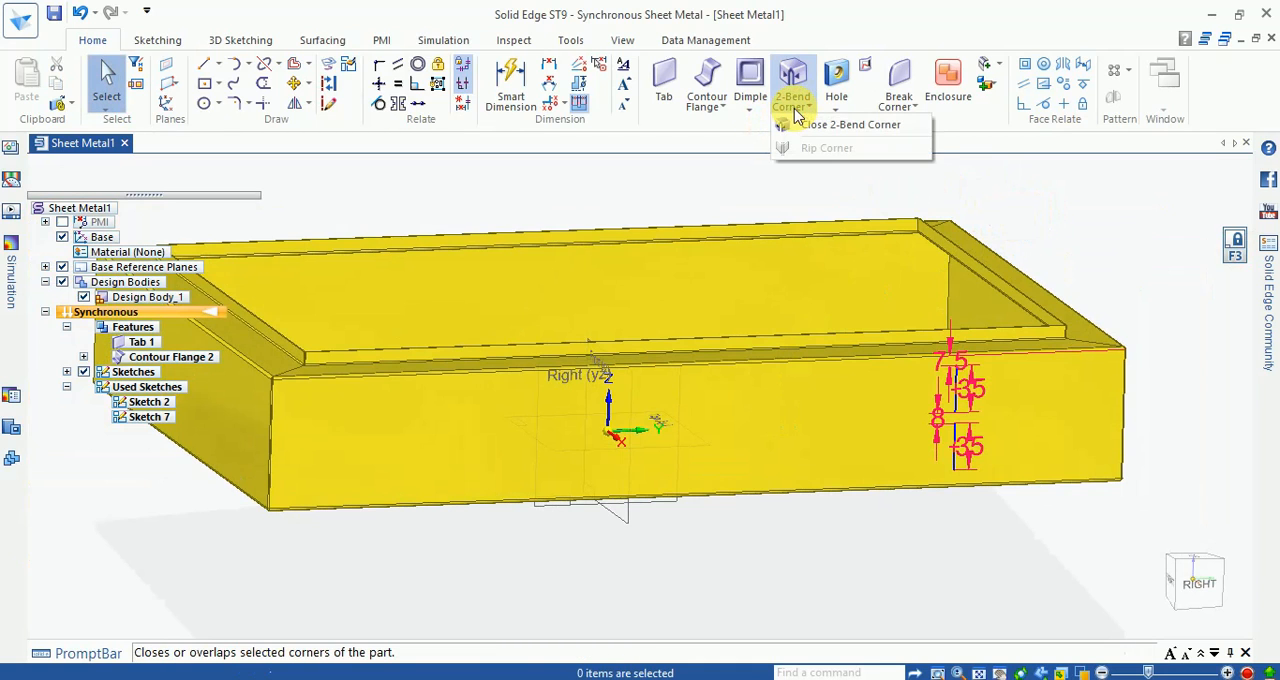
{"action": "left_click", "coordinate": [836, 108]}
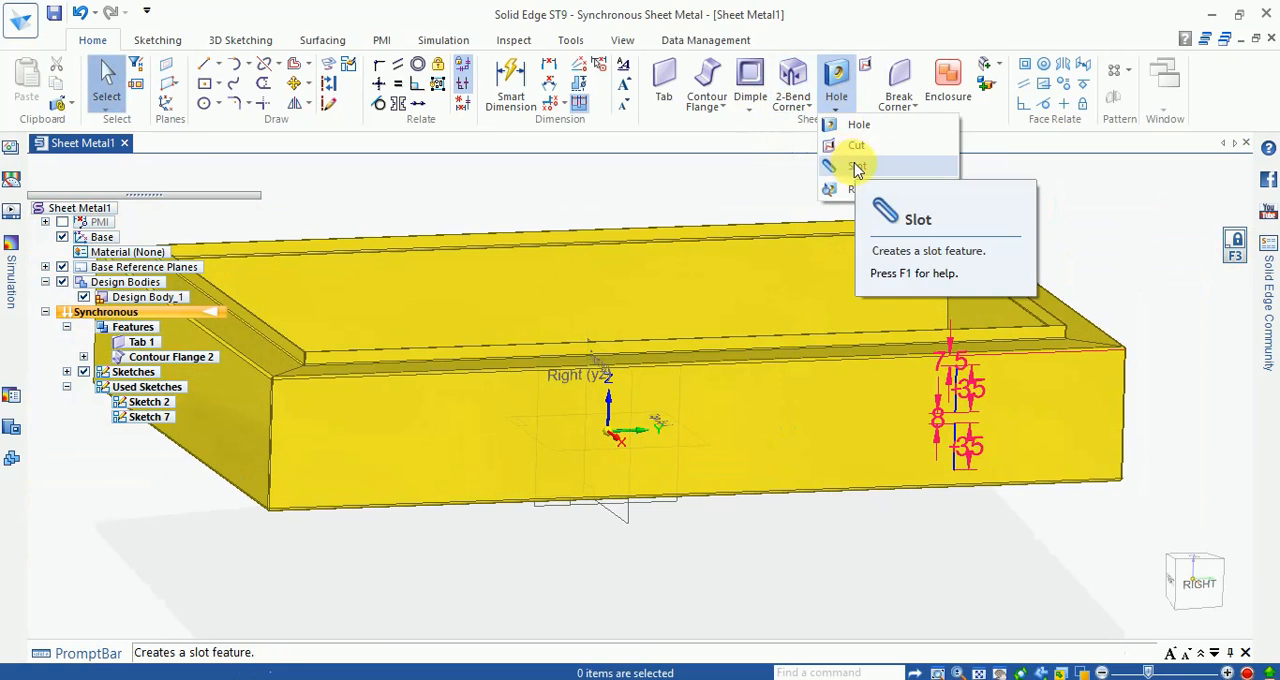
{"action": "left_click", "coordinate": [835, 160]}
{"action": "scroll", "coordinate": [978, 357], "scroll_direction": "up", "scroll_amount": 4}
{"action": "left_click", "coordinate": [976, 368]}
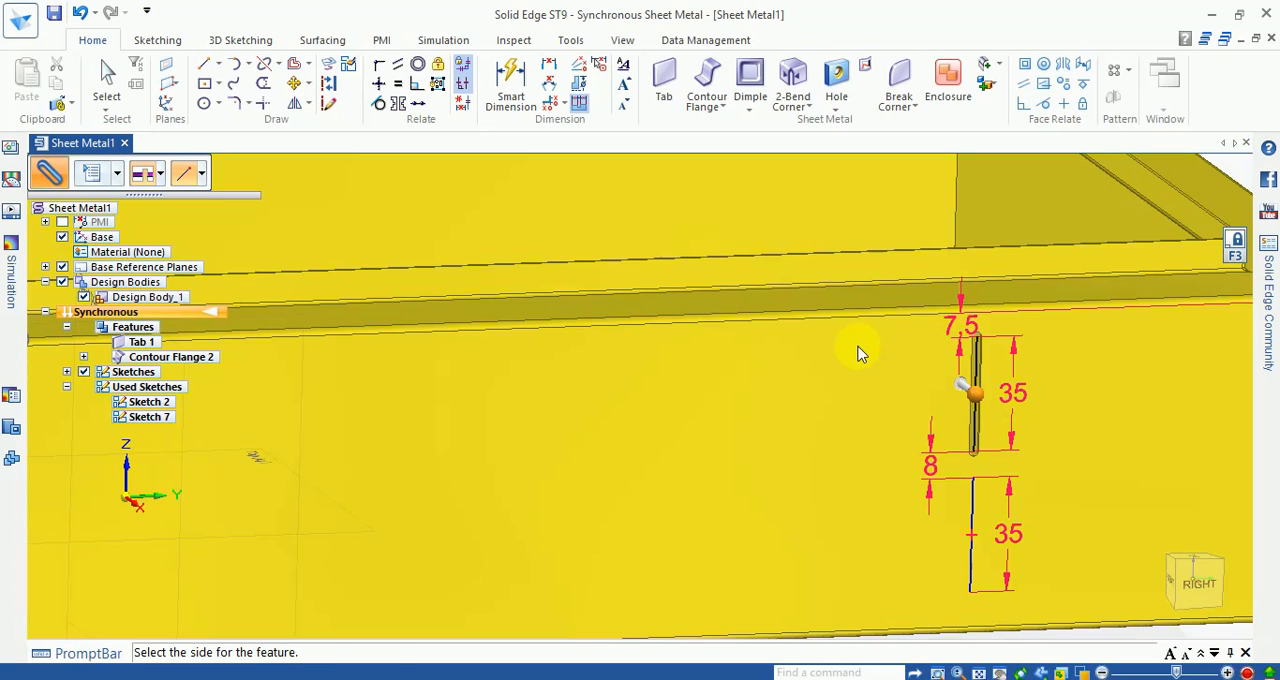
{"action": "scroll", "coordinate": [973, 336], "scroll_direction": "down", "scroll_amount": 4}
{"action": "scroll", "coordinate": [983, 411], "scroll_direction": "up", "scroll_amount": 6}
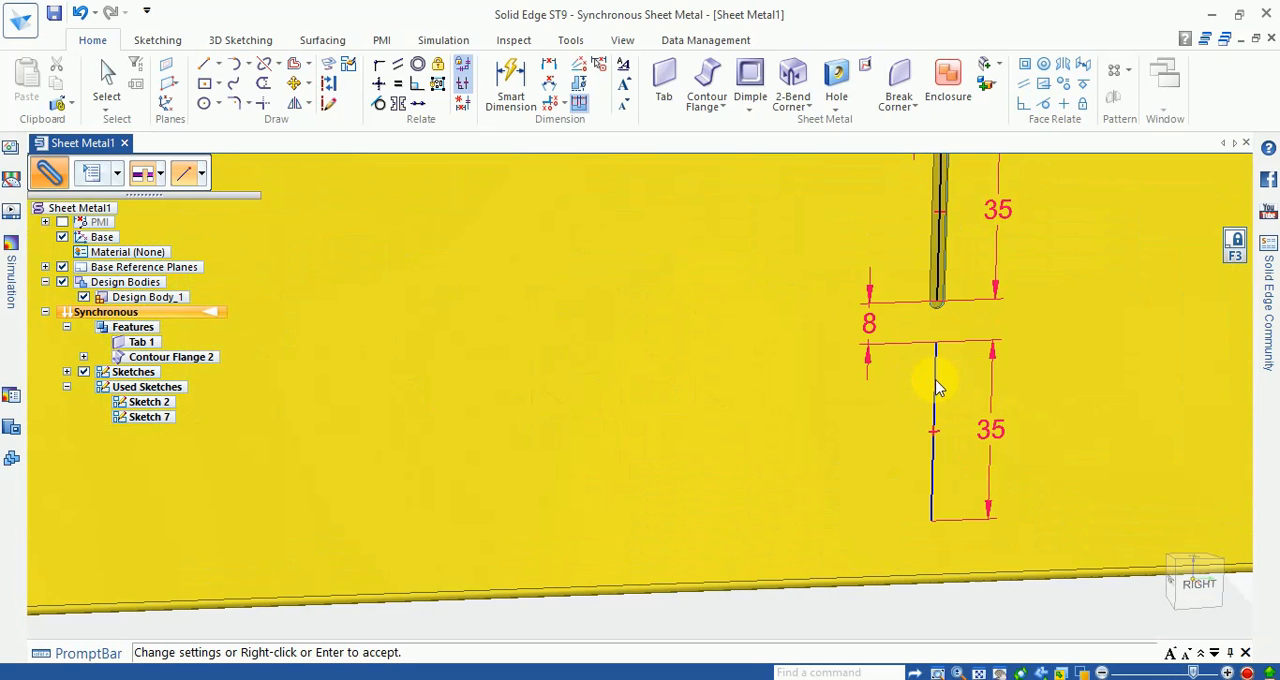
{"action": "scroll", "coordinate": [940, 388], "scroll_direction": "down", "scroll_amount": 3}
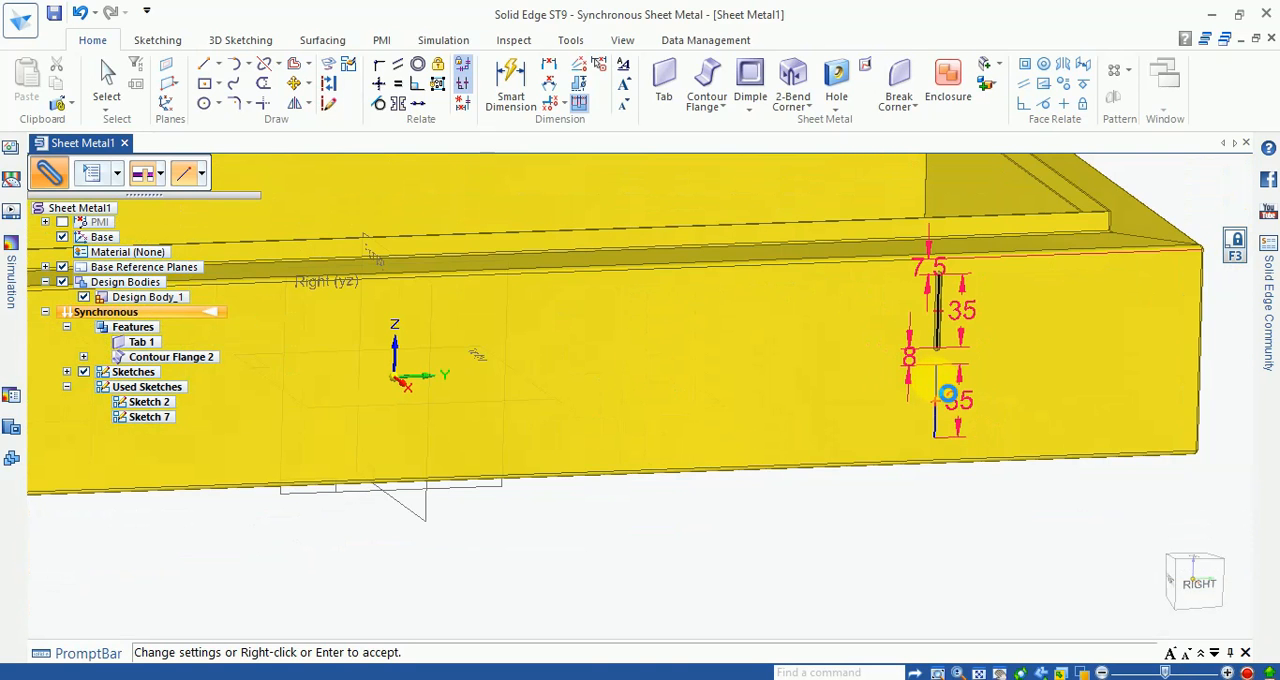
{"action": "right_click", "coordinate": [947, 393]}
Step: Cut a 3 mm wide arc-ended slot through the side wall along the lower 35 mm sketch line and accept it
{"action": "scroll", "coordinate": [943, 395], "scroll_direction": "up", "scroll_amount": 4}
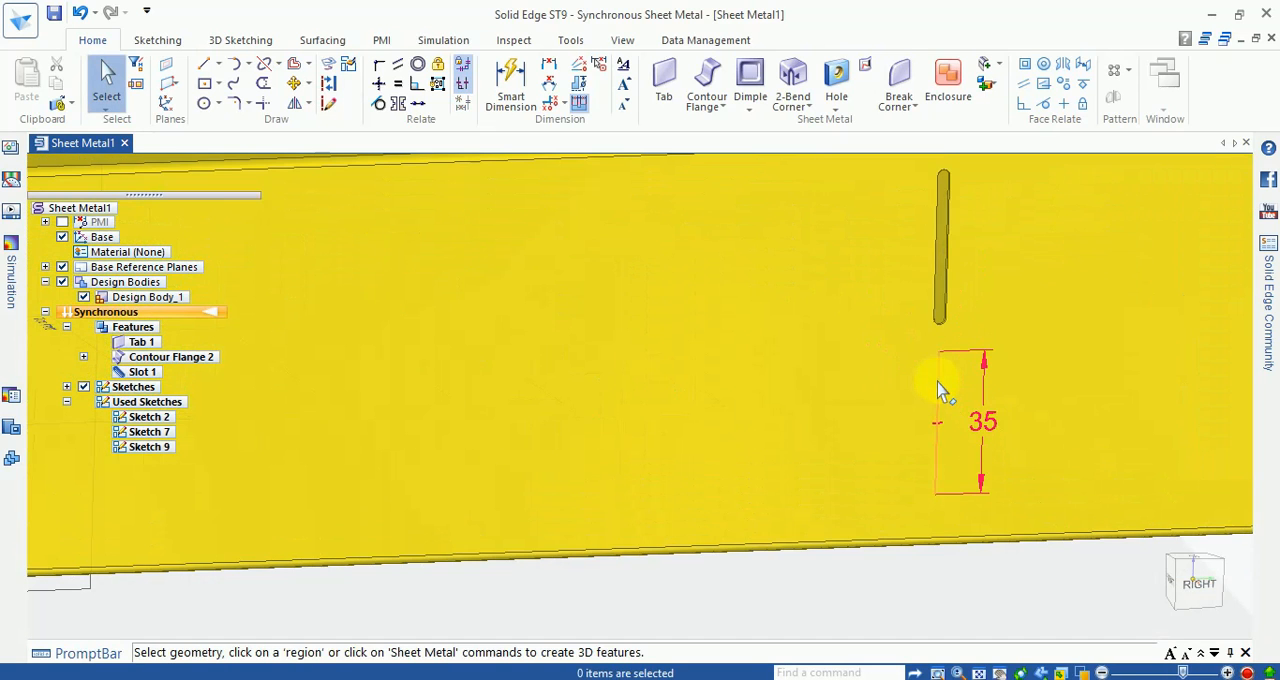
{"action": "left_click", "coordinate": [938, 388]}
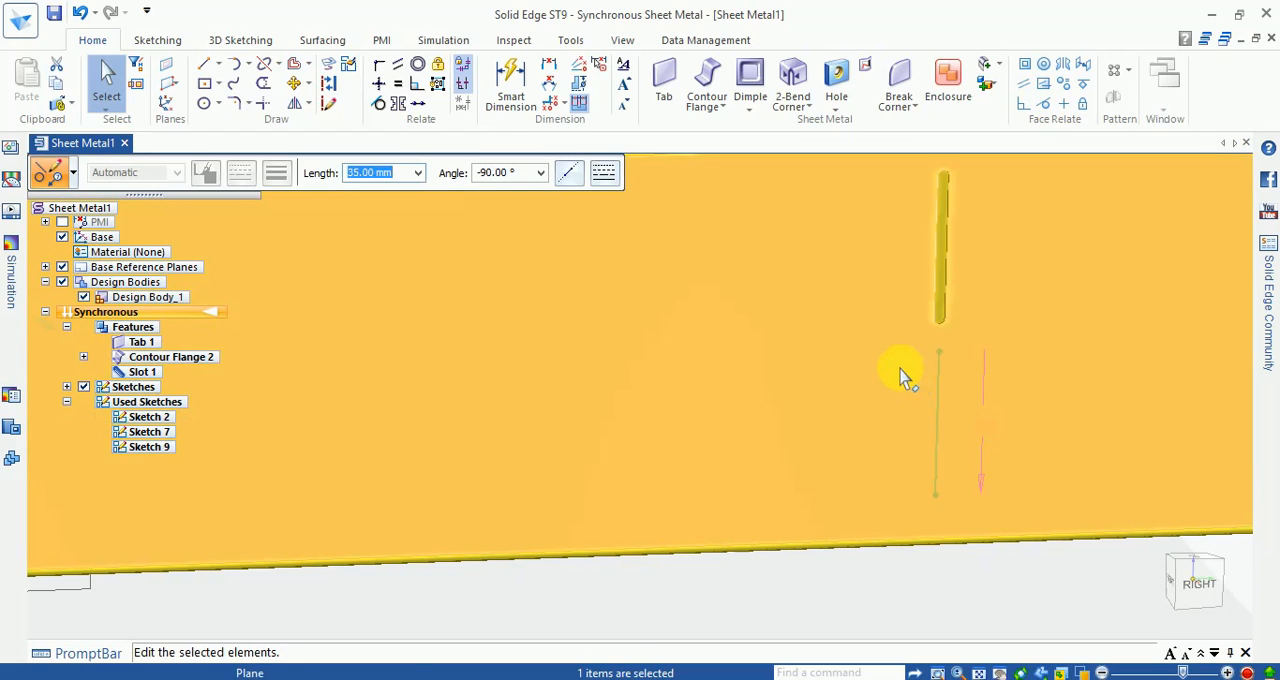
{"action": "key", "text": "Escape"}
{"action": "left_click", "coordinate": [837, 110]}
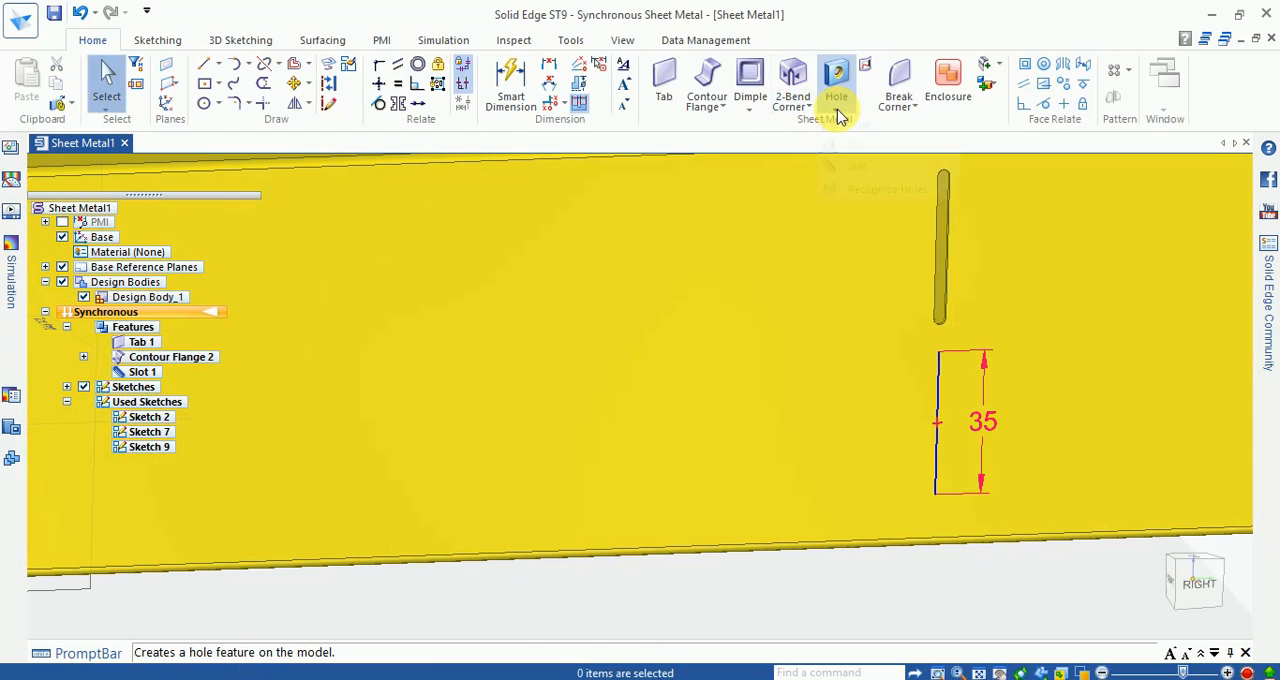
{"action": "left_click", "coordinate": [850, 167]}
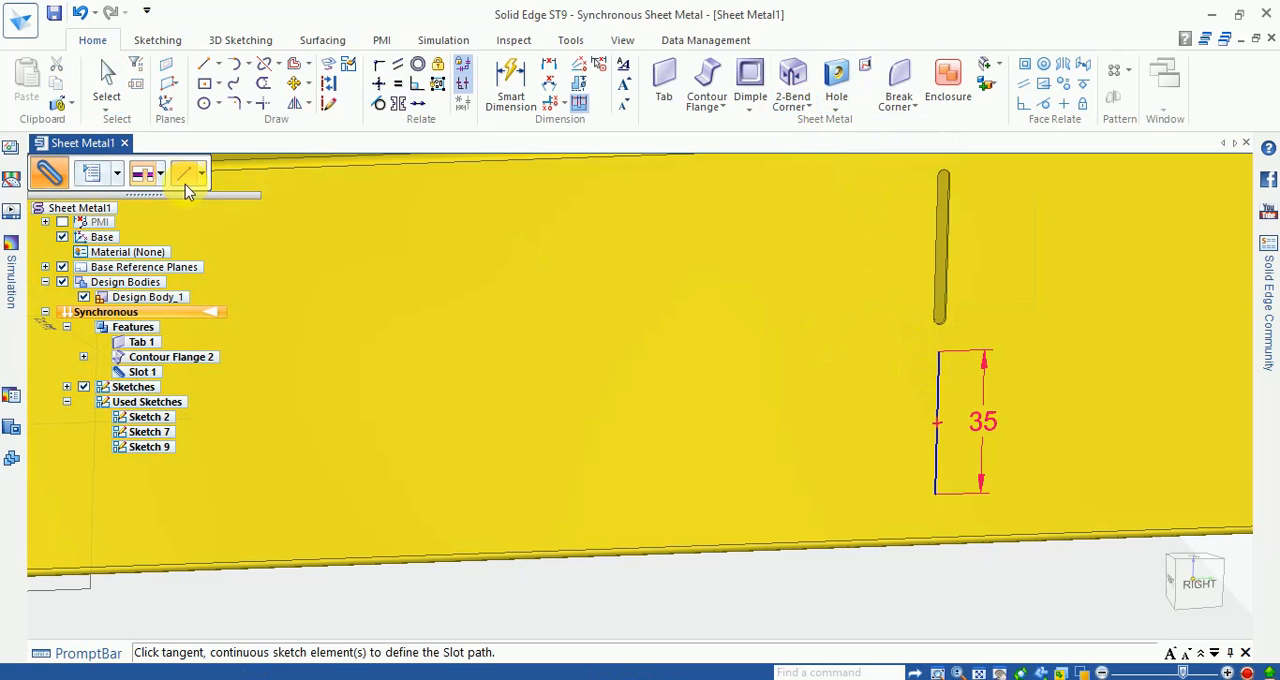
{"action": "left_click", "coordinate": [96, 176]}
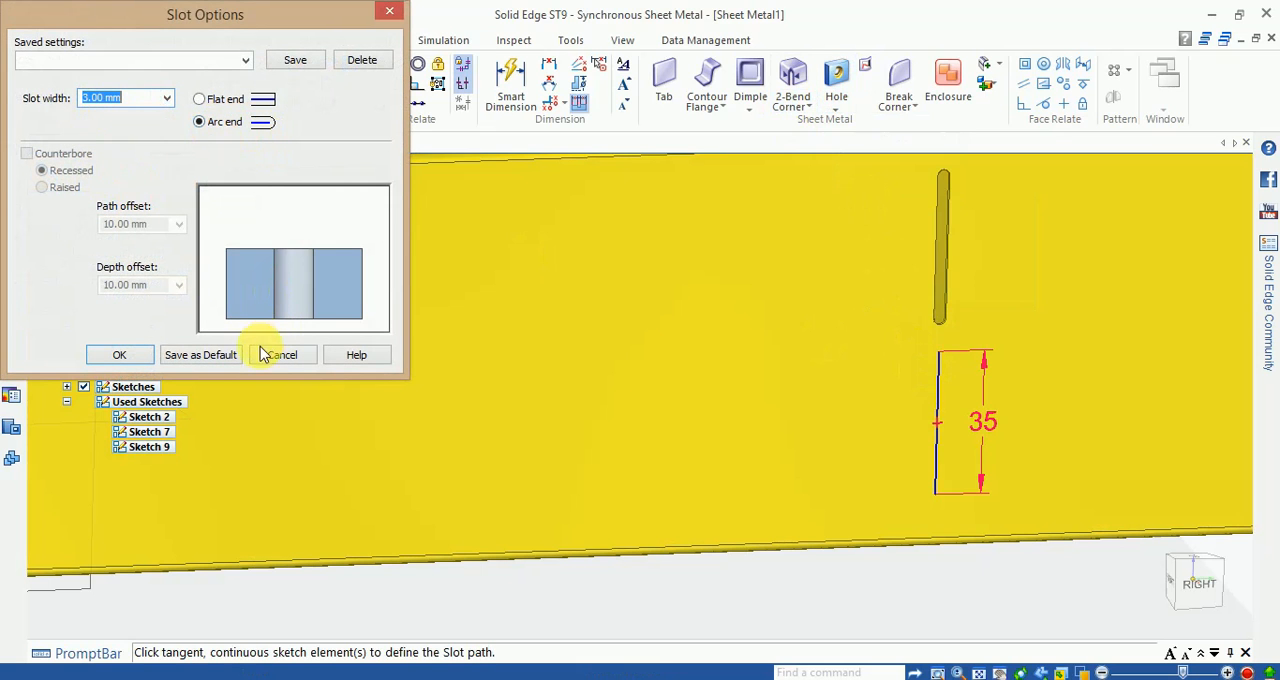
{"action": "left_click", "coordinate": [120, 355]}
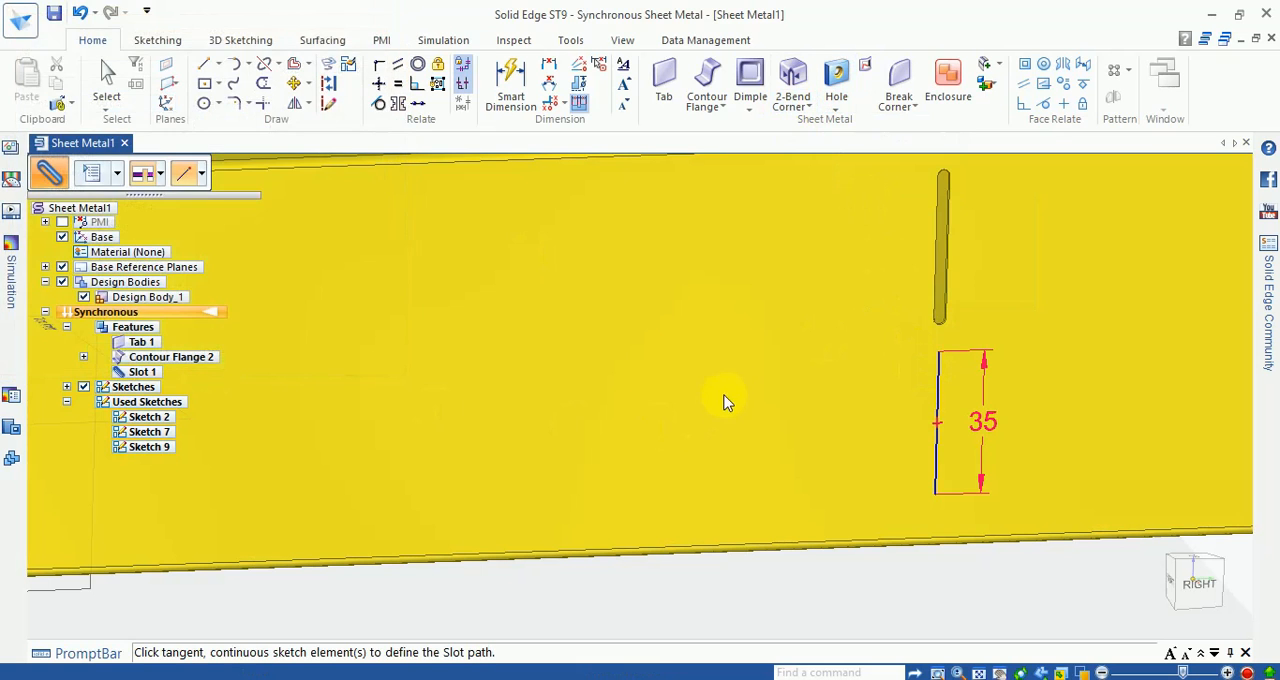
{"action": "left_click", "coordinate": [939, 383]}
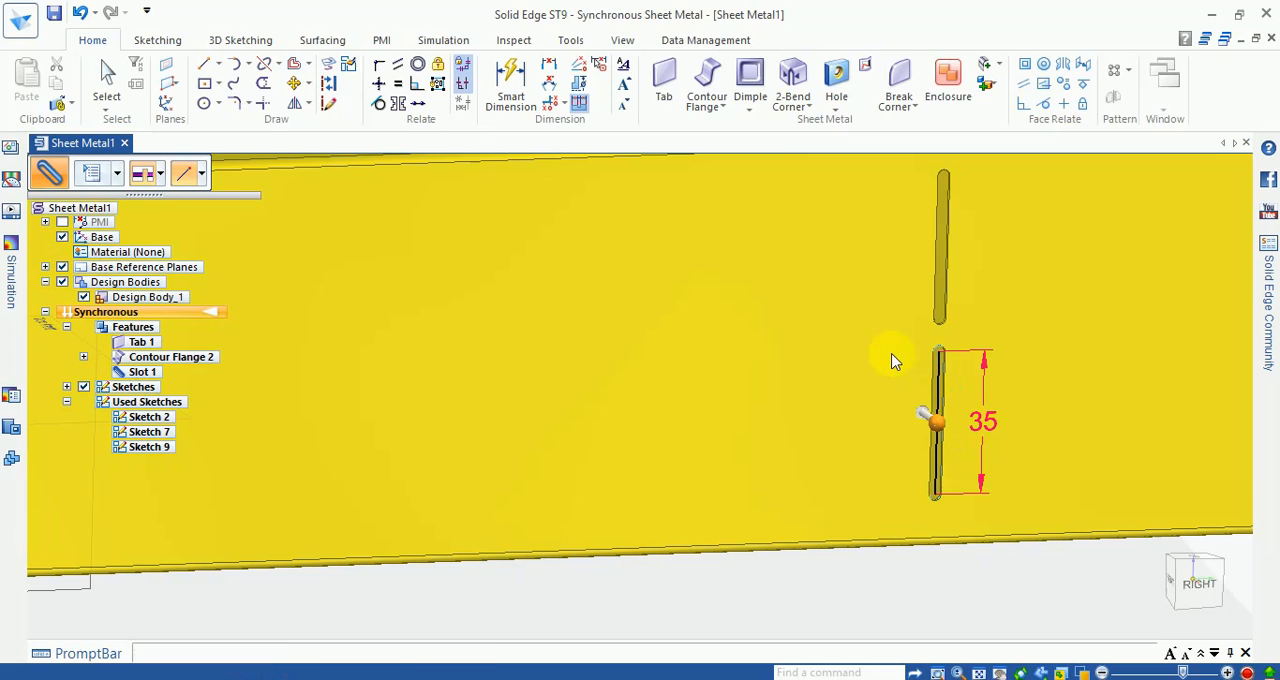
{"action": "scroll", "coordinate": [805, 407], "scroll_direction": "down", "scroll_amount": 2}
{"action": "middle_click_drag", "start_coordinate": [806, 406], "coordinate": [879, 430]}
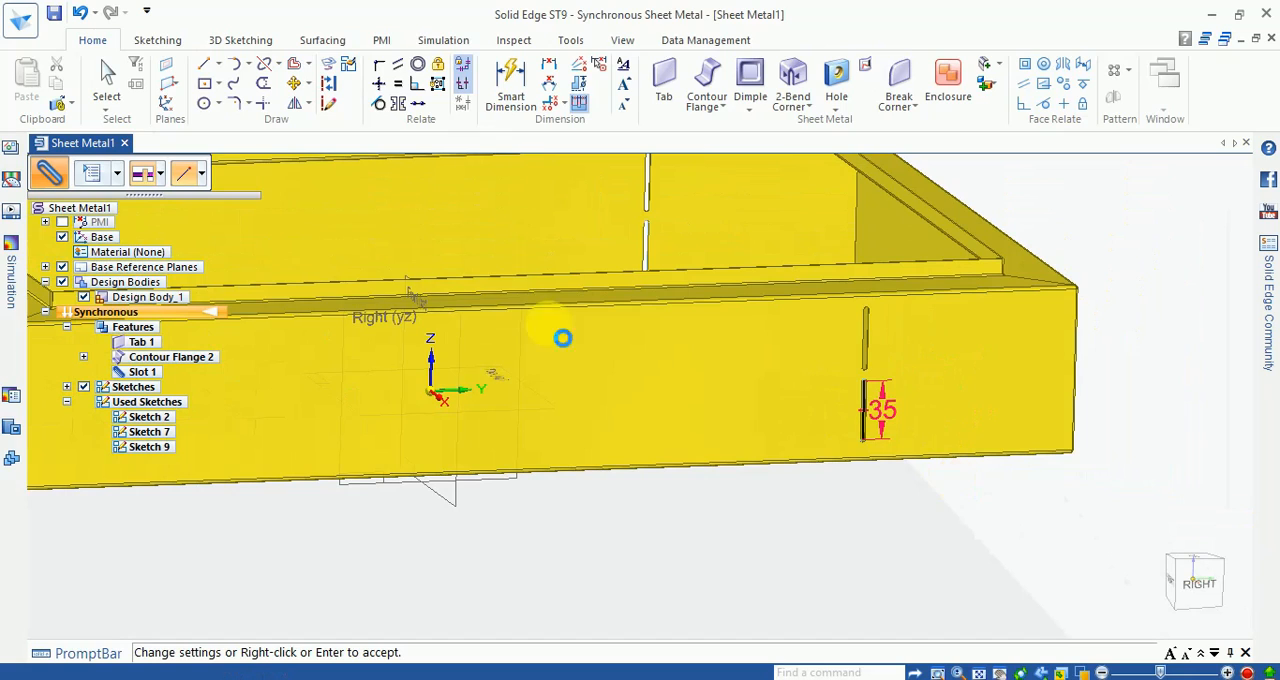
{"action": "right_click", "coordinate": [819, 404]}
Step: Change the upper slot's extent to Through Next, directed into the tray, and accept the edit
{"action": "middle_click_drag", "start_coordinate": [792, 397], "coordinate": [971, 280]}
{"action": "scroll", "coordinate": [914, 355], "scroll_direction": "up", "scroll_amount": 3}
{"action": "middle_click_drag", "start_coordinate": [914, 355], "coordinate": [1094, 563]}
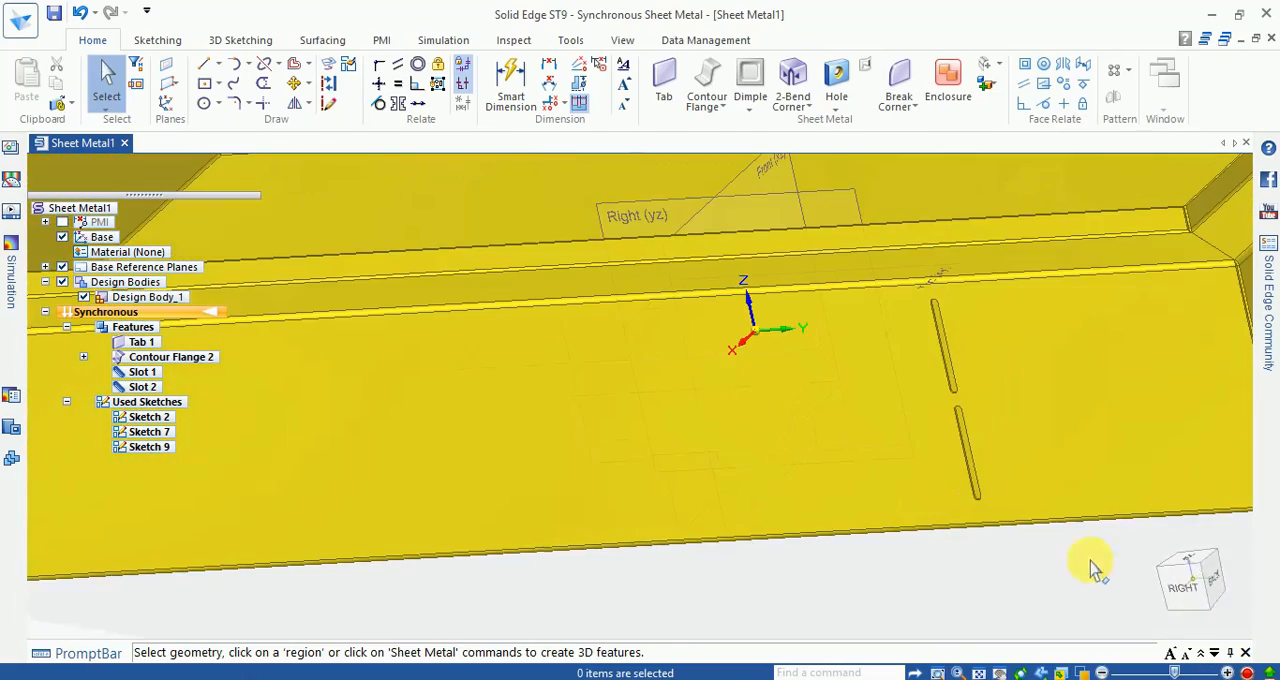
{"action": "left_click", "coordinate": [1178, 586]}
{"action": "middle_click_drag", "start_coordinate": [980, 333], "coordinate": [1063, 418]}
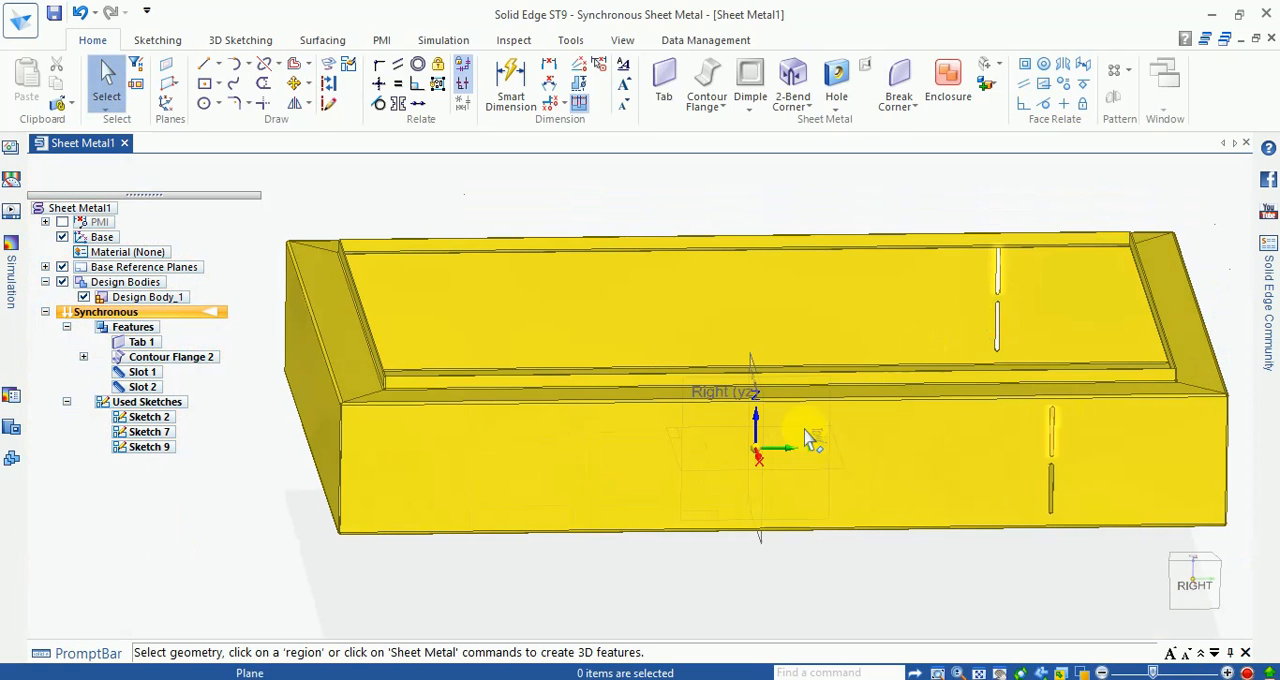
{"action": "scroll", "coordinate": [980, 440], "scroll_direction": "up", "scroll_amount": 5}
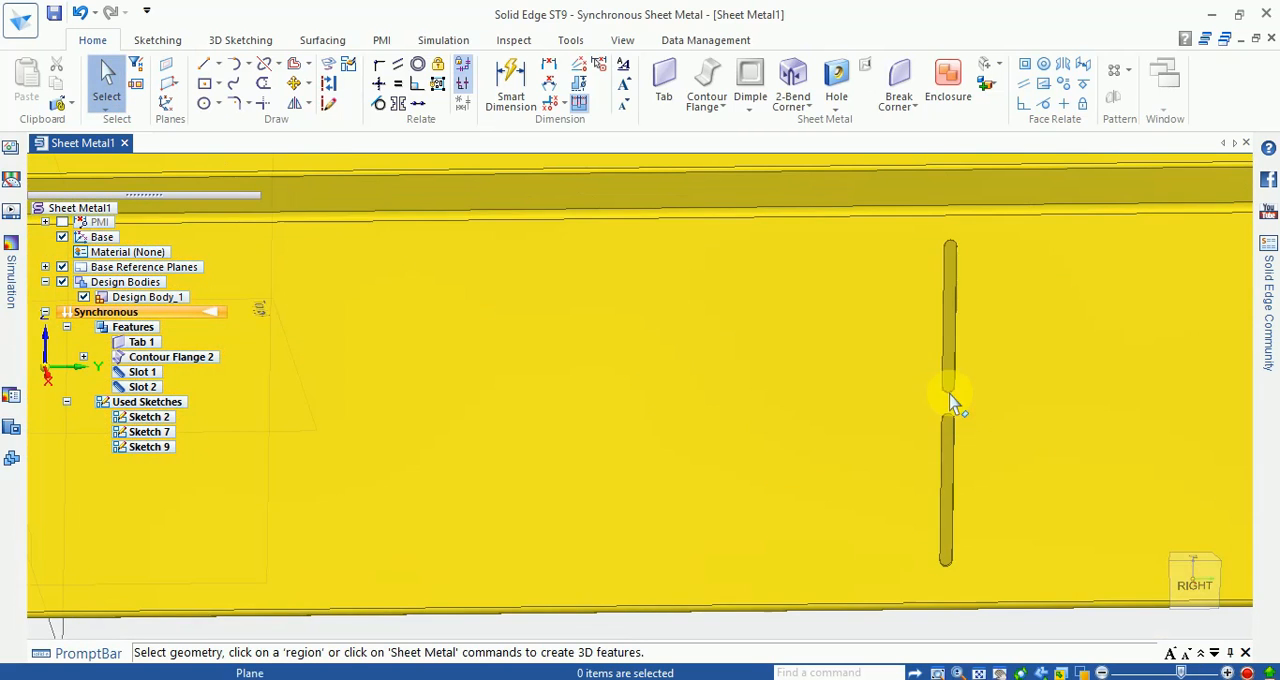
{"action": "left_click", "coordinate": [951, 400]}
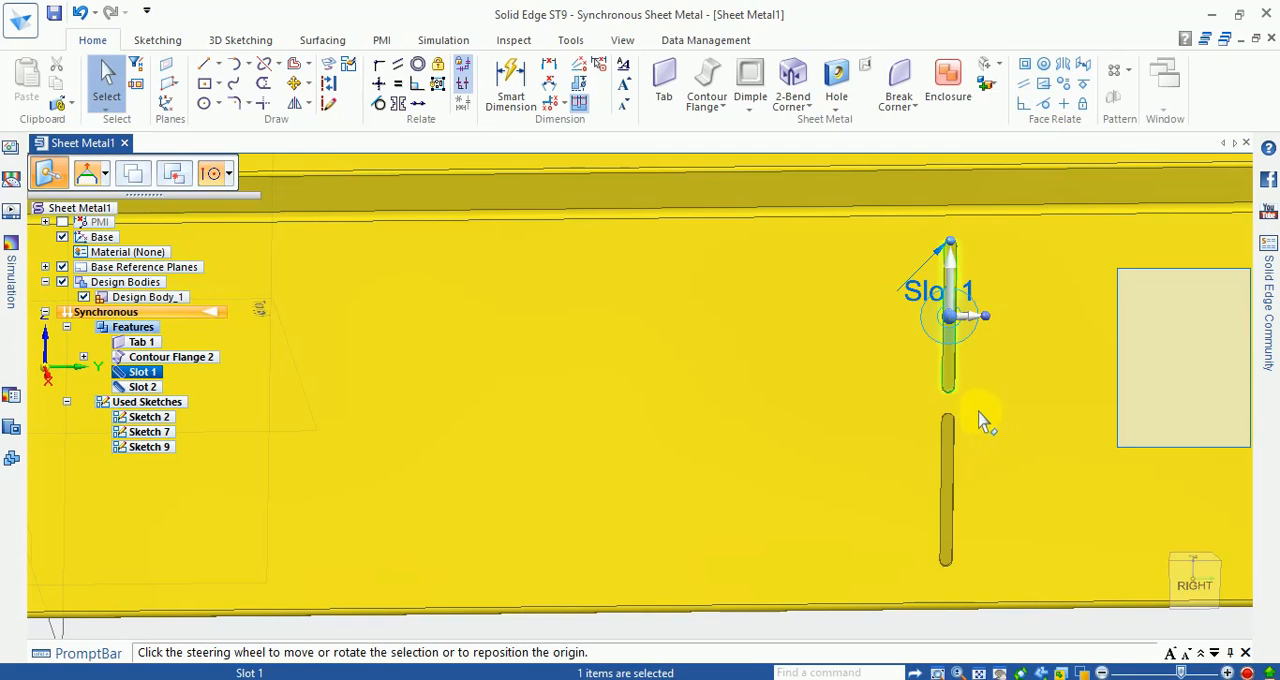
{"action": "double_click", "coordinate": [928, 296]}
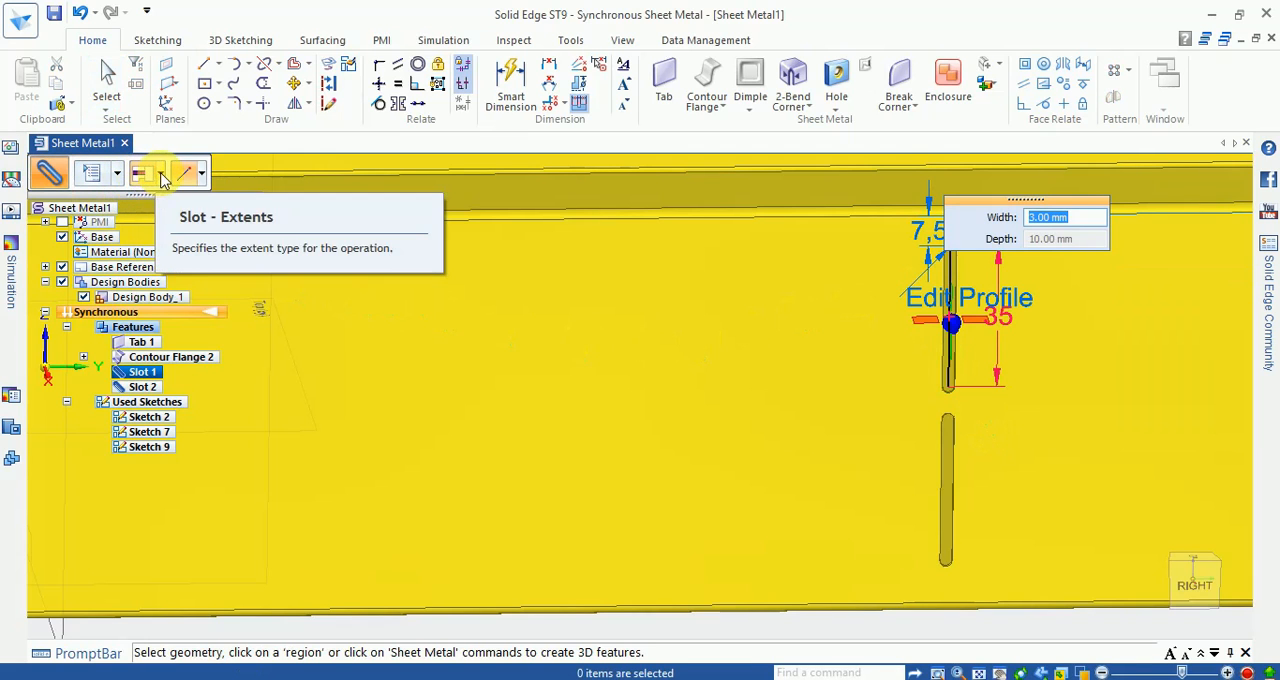
{"action": "left_click", "coordinate": [159, 174]}
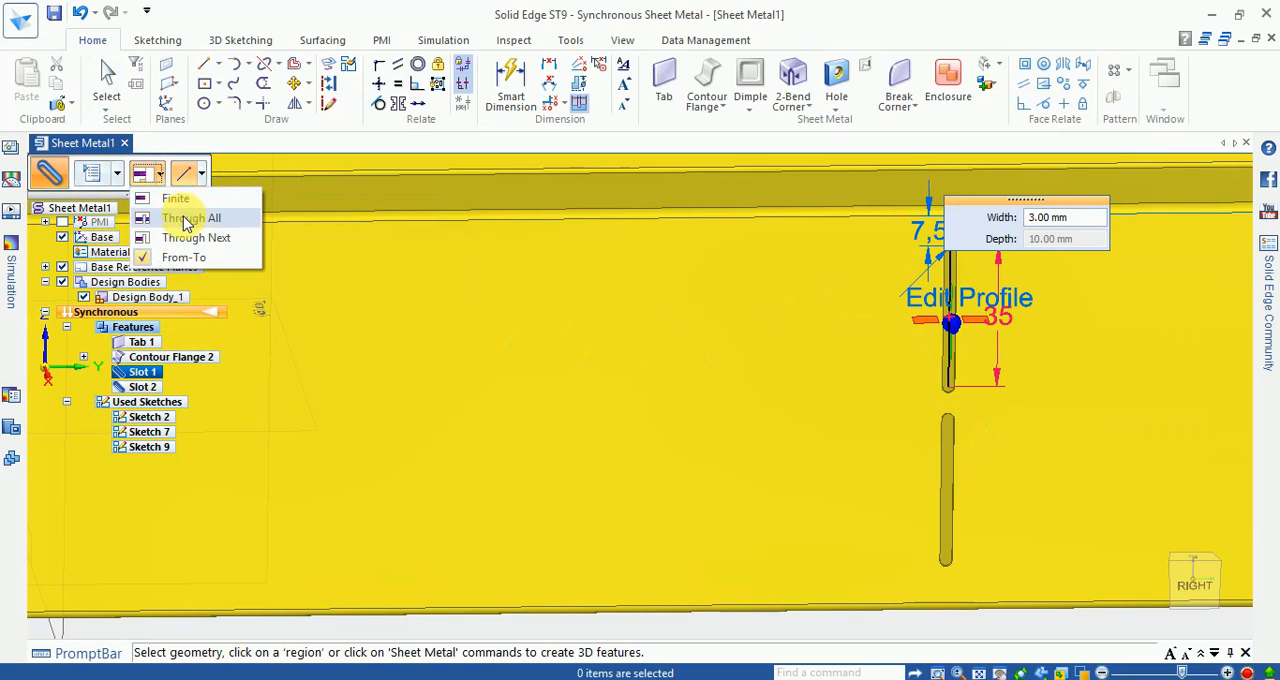
{"action": "left_click", "coordinate": [180, 237]}
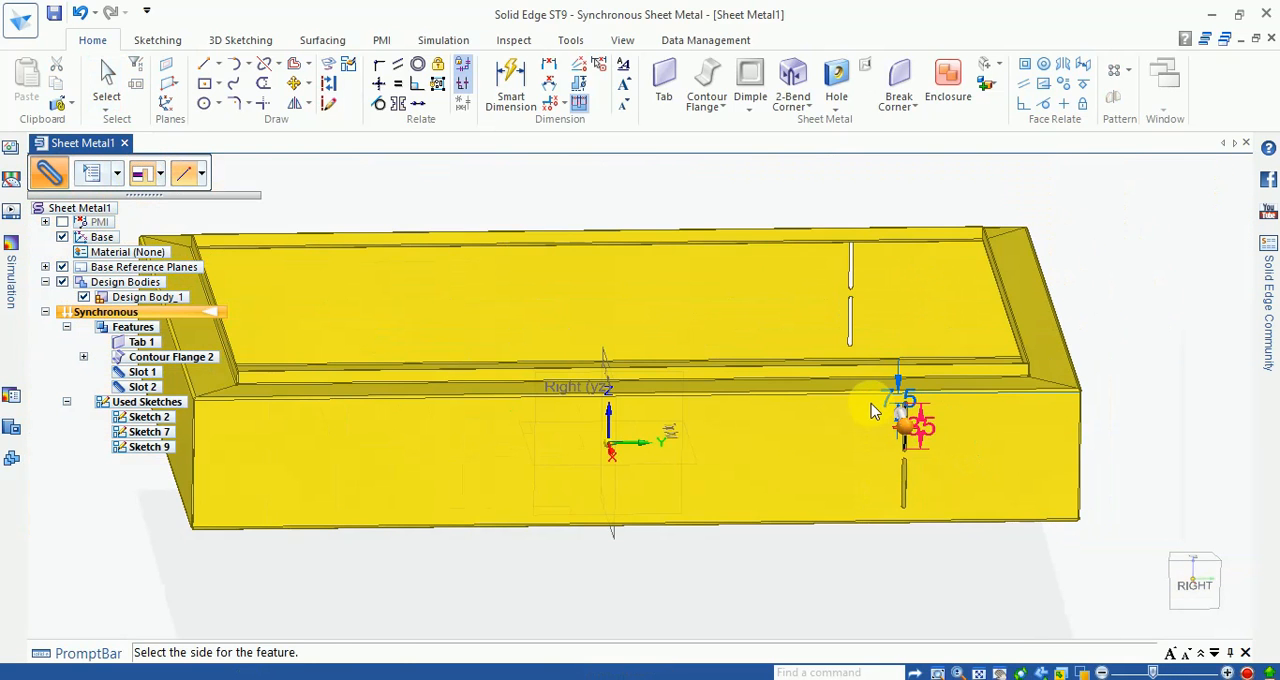
{"action": "left_click", "coordinate": [873, 410]}
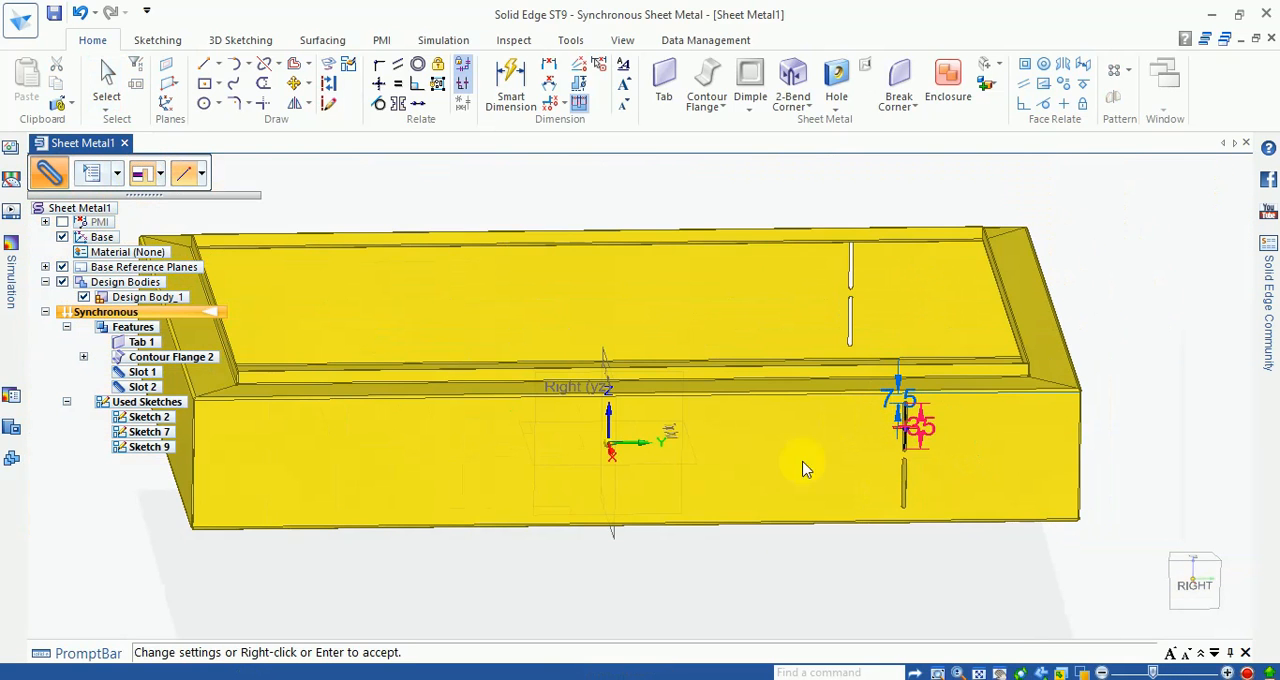
{"action": "right_click", "coordinate": [810, 524]}
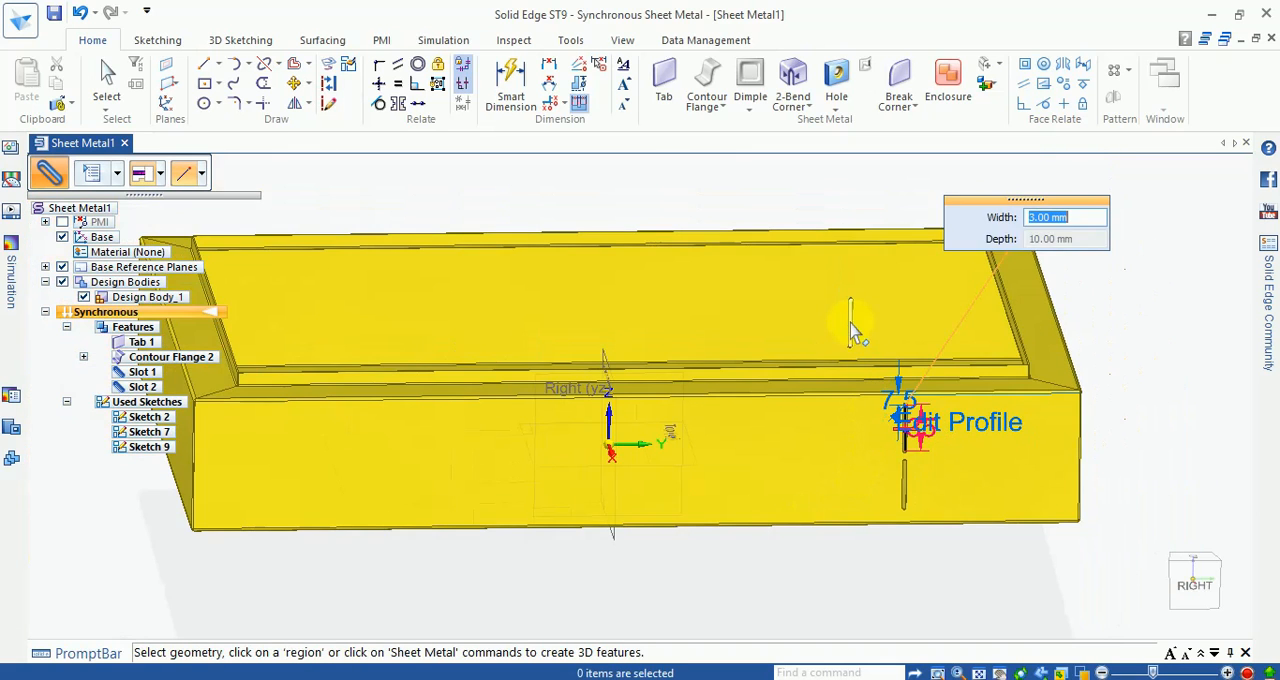
{"action": "left_click", "coordinate": [908, 450]}
{"action": "scroll", "coordinate": [900, 450], "scroll_direction": "up", "scroll_amount": 3}
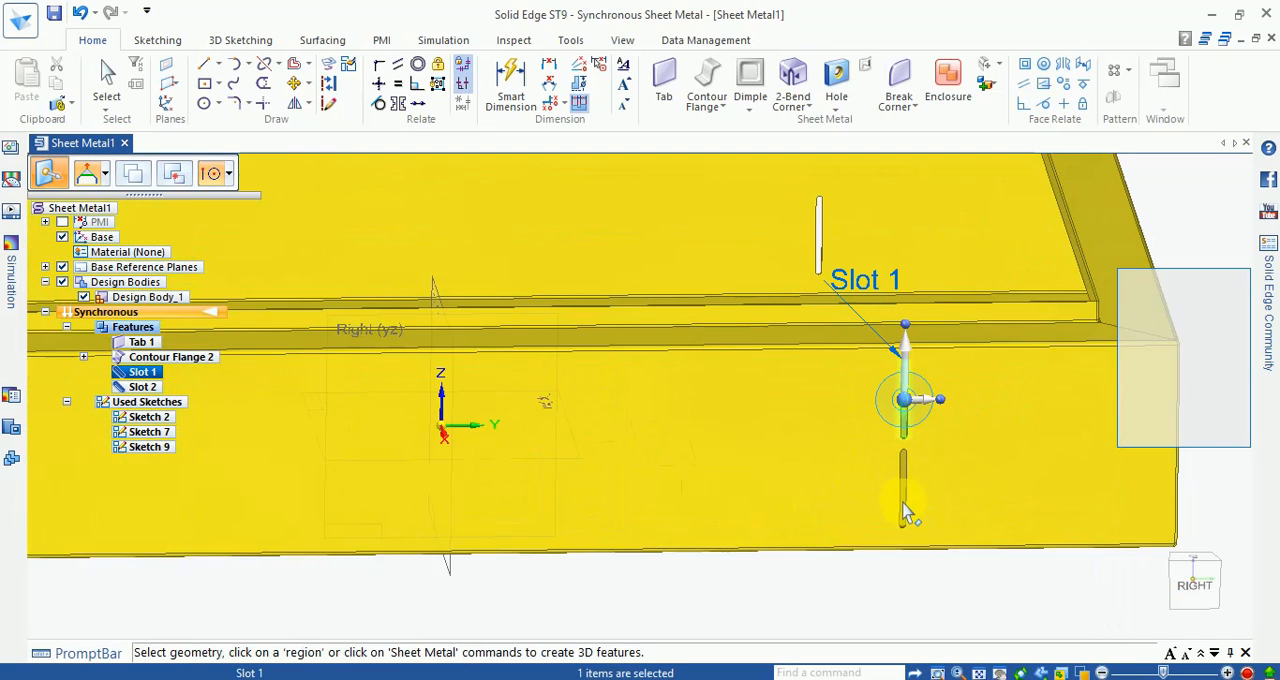
{"action": "key", "text": "Escape"}
Step: Change the lower slot's extent to Through Next, accept the edit and clear the selection
{"action": "scroll", "coordinate": [906, 530], "scroll_direction": "up", "scroll_amount": 3}
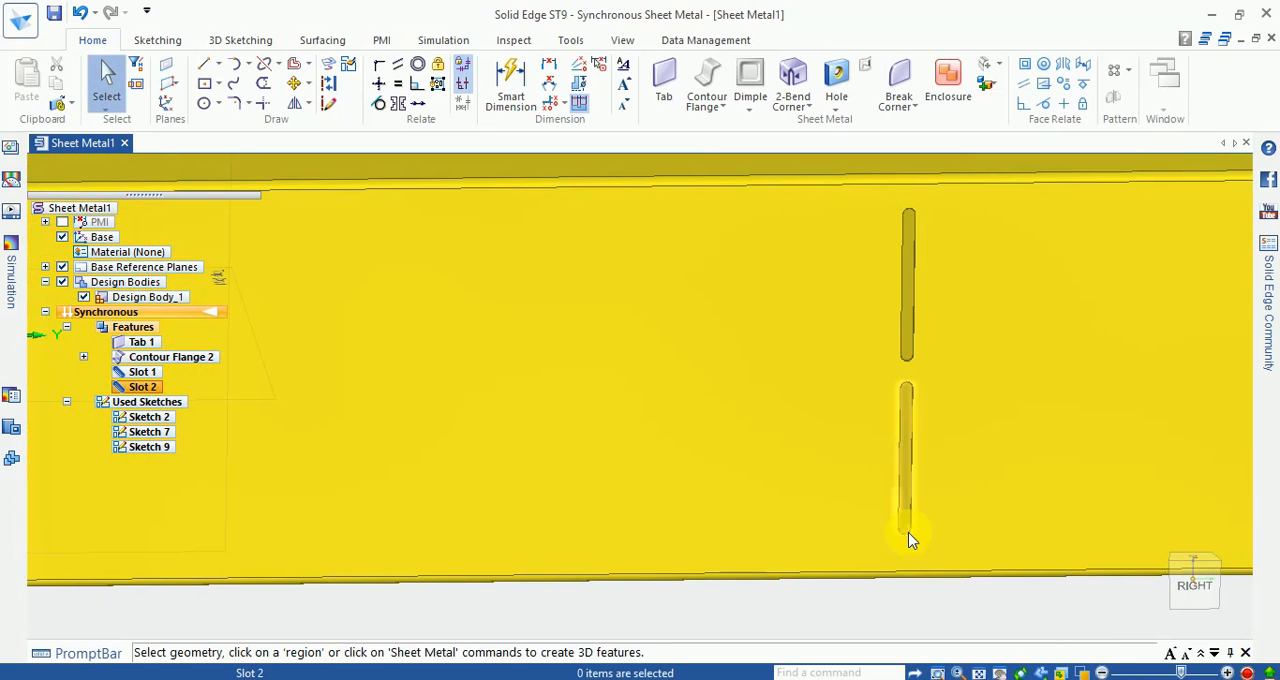
{"action": "left_click", "coordinate": [907, 531]}
{"action": "left_click", "coordinate": [882, 435]}
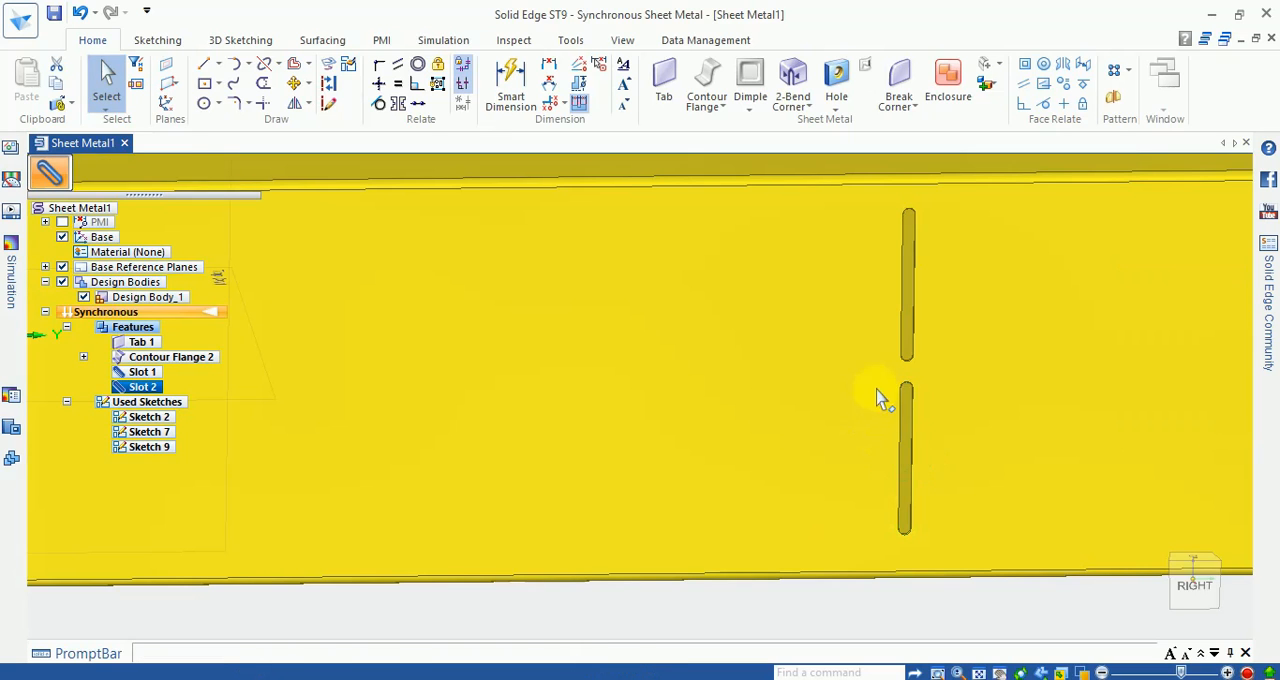
{"action": "scroll", "coordinate": [903, 484], "scroll_direction": "down", "scroll_amount": 3}
{"action": "scroll", "coordinate": [900, 500], "scroll_direction": "down", "scroll_amount": 2}
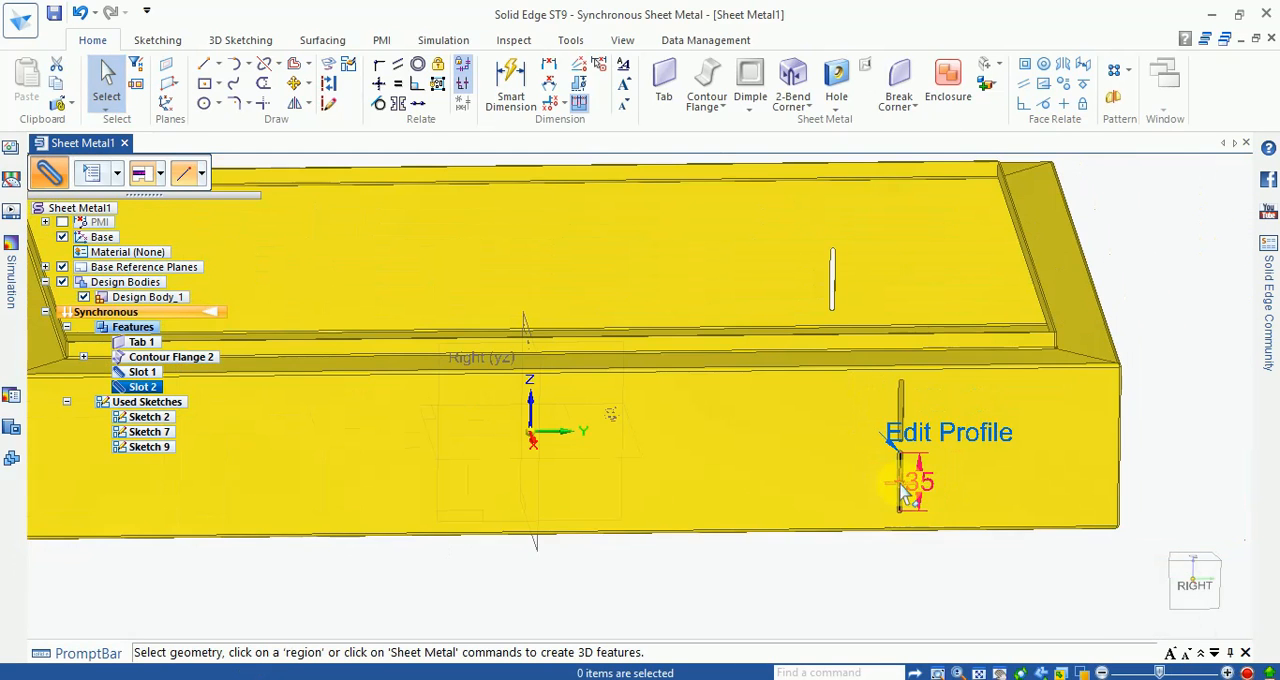
{"action": "left_click", "coordinate": [164, 177]}
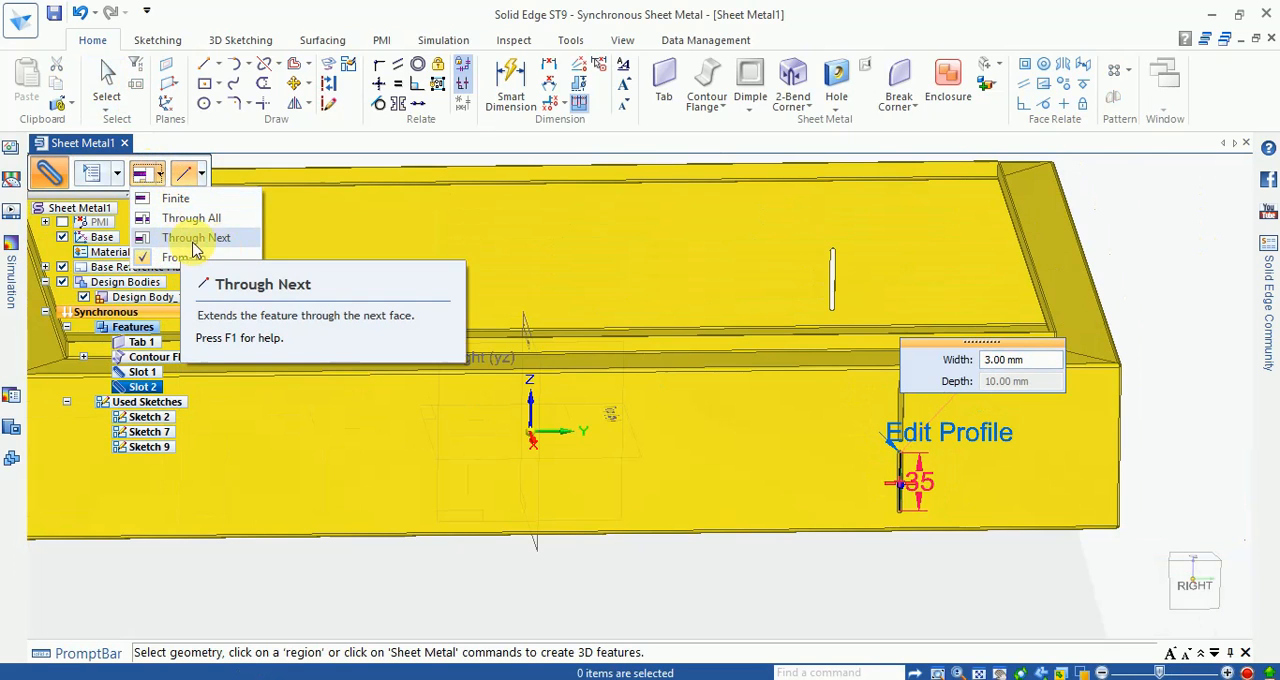
{"action": "left_click", "coordinate": [196, 240]}
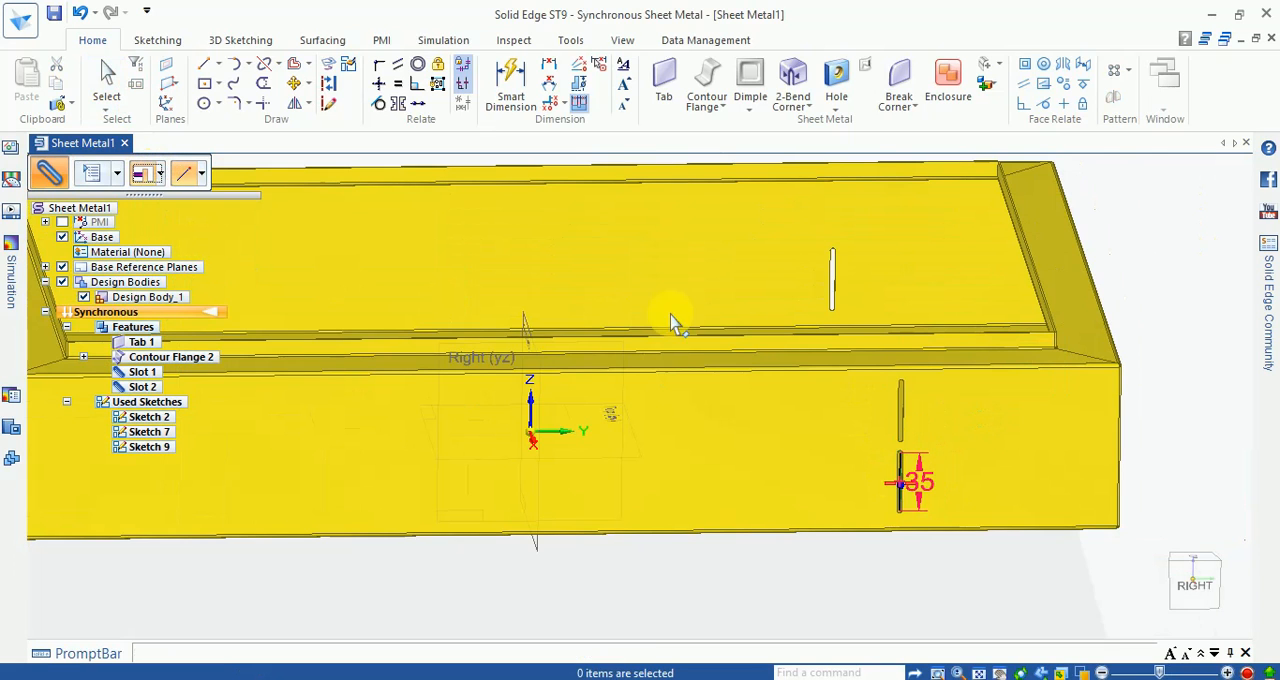
{"action": "right_click", "coordinate": [847, 295]}
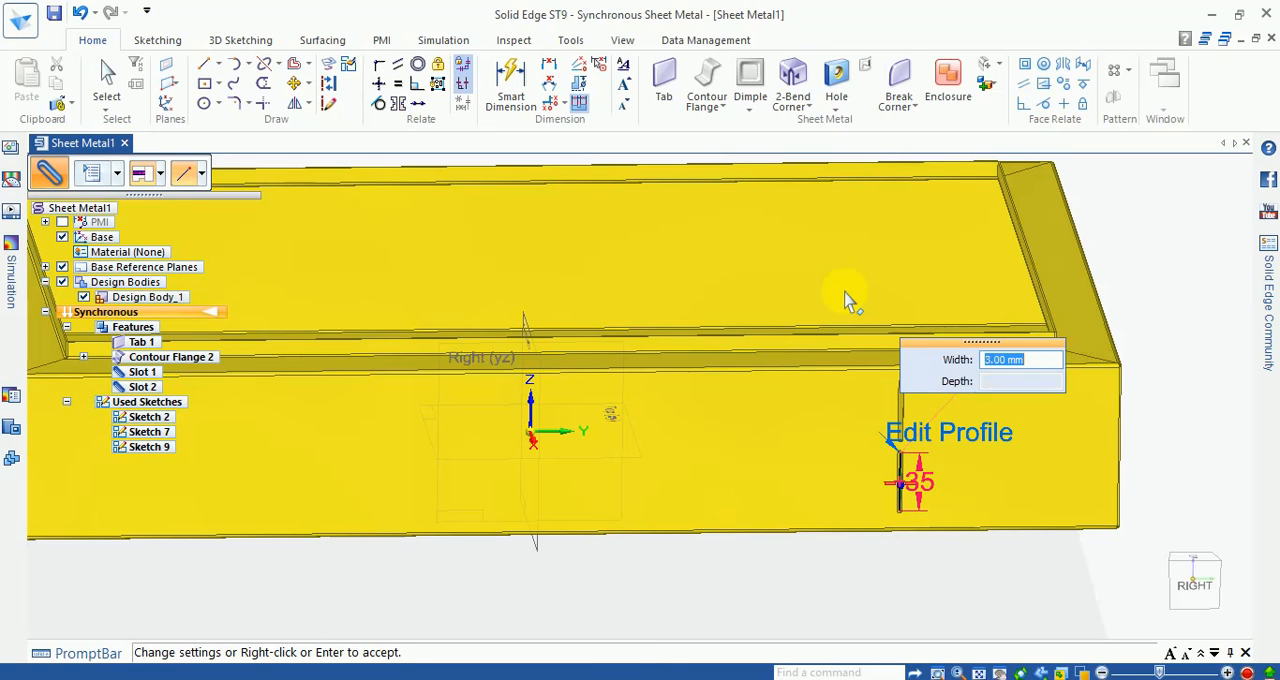
{"action": "scroll", "coordinate": [981, 542], "scroll_direction": "down", "scroll_amount": 3}
{"action": "middle_click_drag", "start_coordinate": [981, 542], "coordinate": [954, 528]}
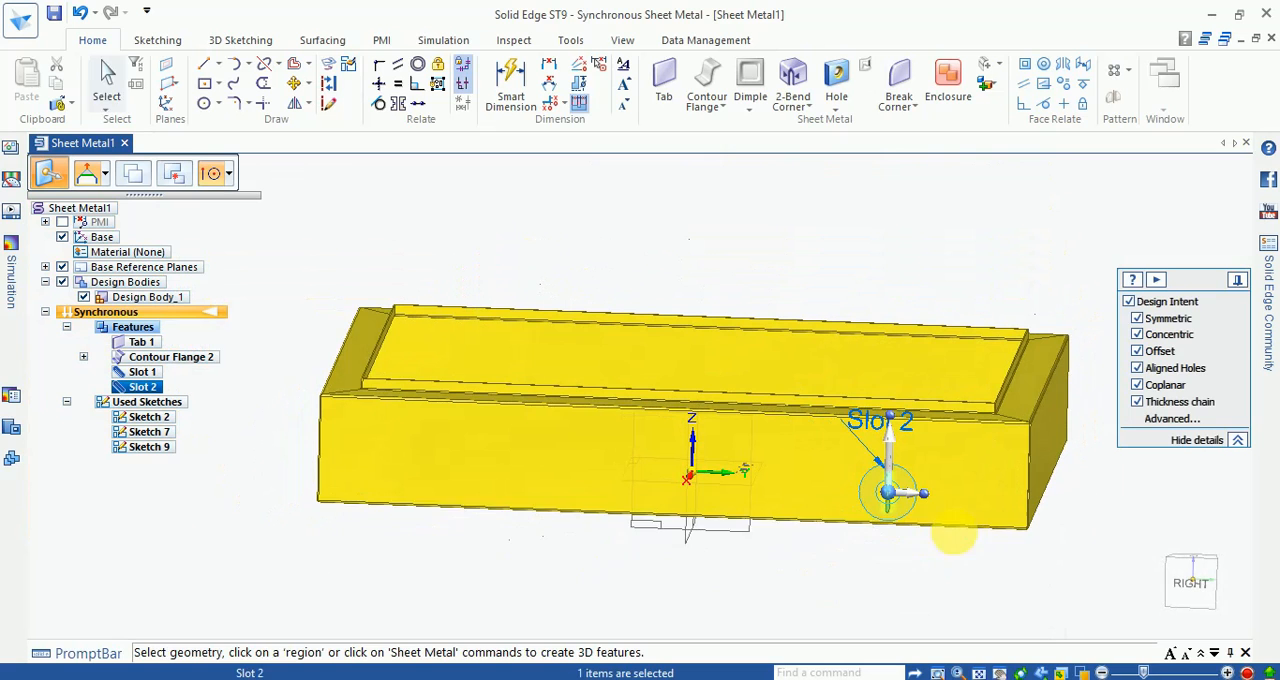
{"action": "left_click", "coordinate": [904, 225]}
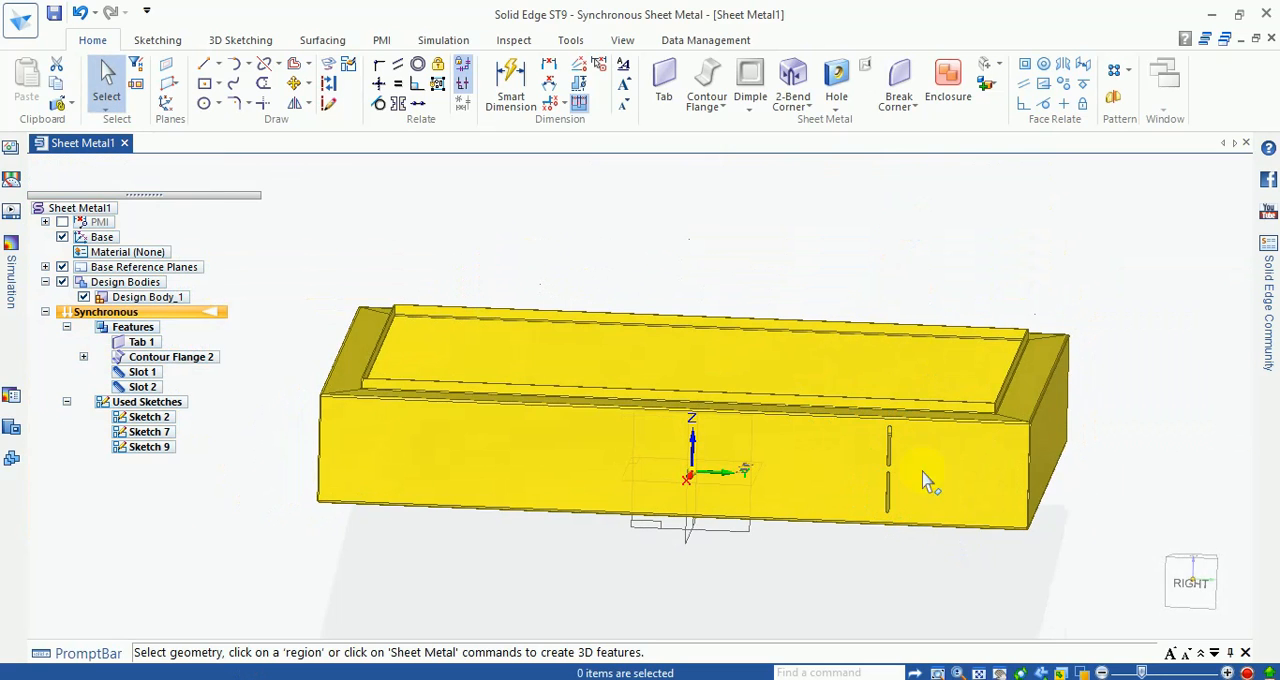
Step: Select both slots and place a rectangular pattern of them on the side wall's outer face, extending toward the wall's middle
{"action": "scroll", "coordinate": [918, 470], "scroll_direction": "up", "scroll_amount": 3}
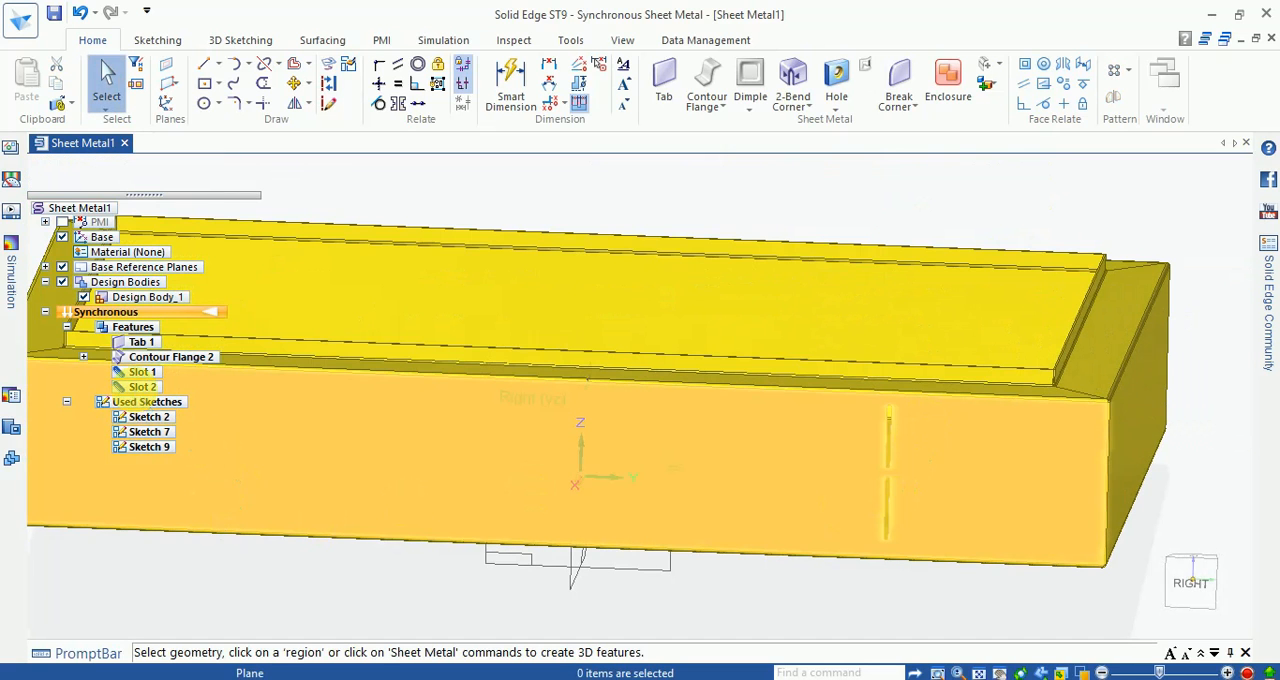
{"action": "left_click", "coordinate": [142, 386]}
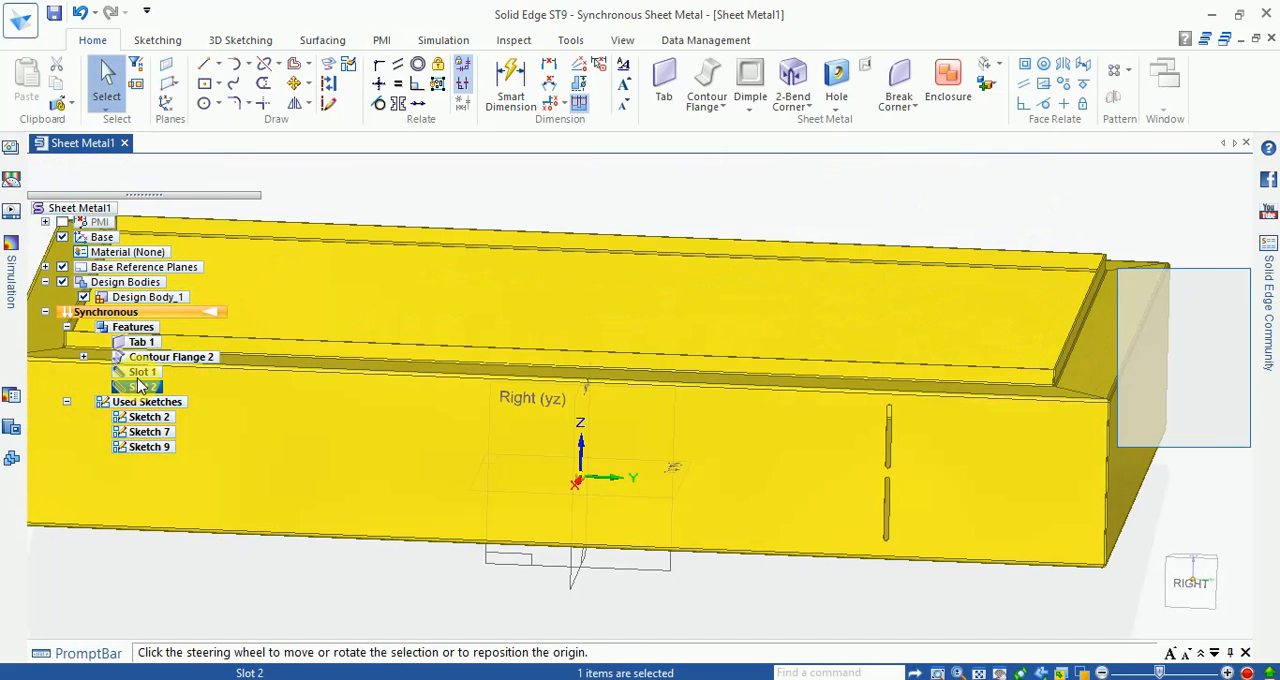
{"action": "left_click", "coordinate": [142, 371], "text": "ctrl"}
{"action": "scroll", "coordinate": [857, 222], "scroll_direction": "down", "scroll_amount": 3}
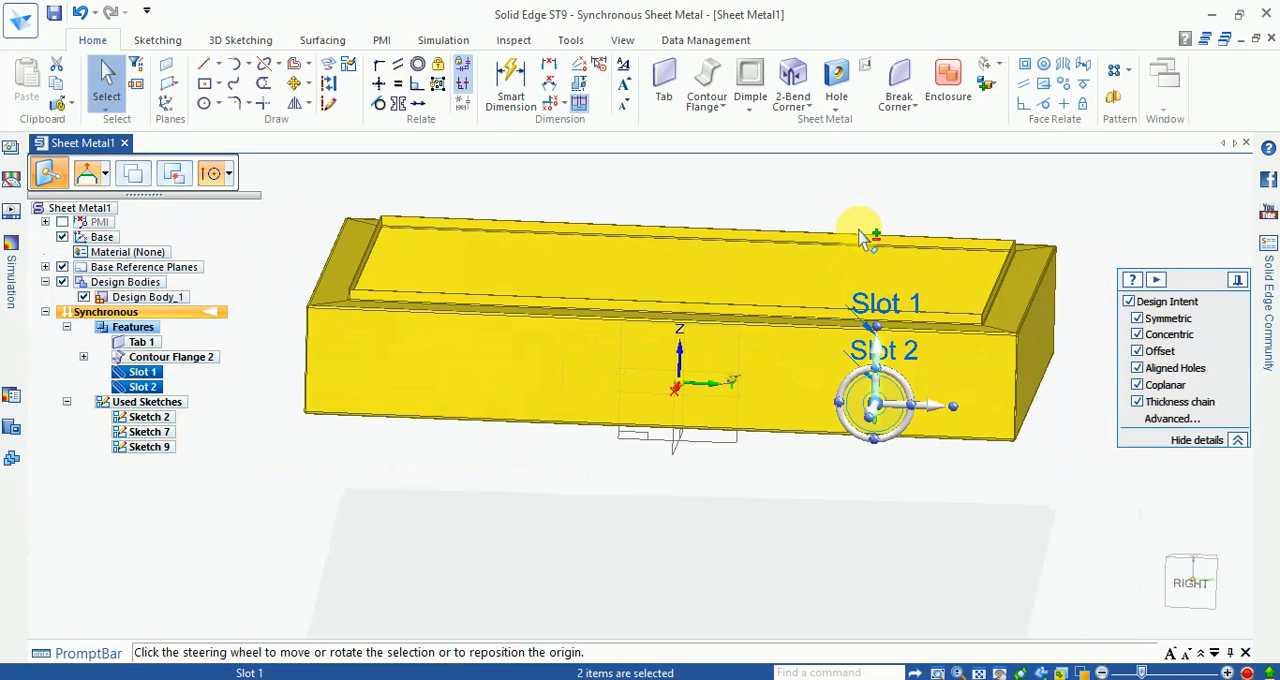
{"action": "left_click", "coordinate": [1192, 583]}
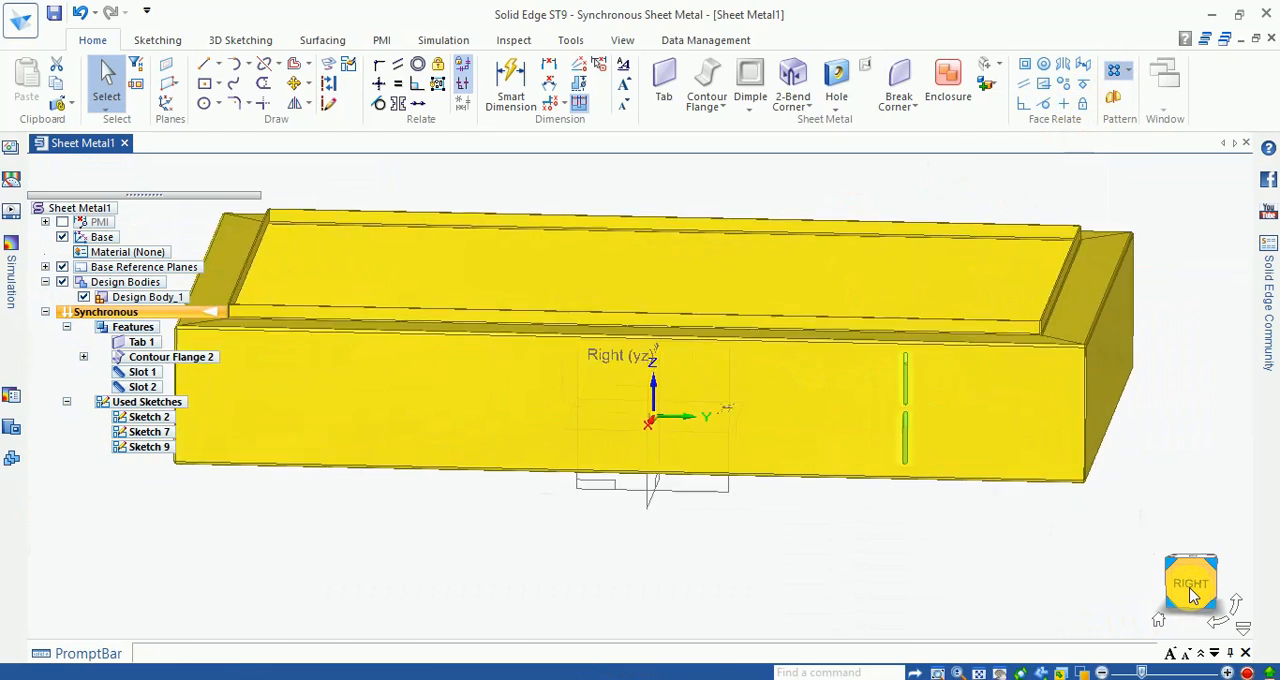
{"action": "scroll", "coordinate": [960, 317], "scroll_direction": "up", "scroll_amount": 2}
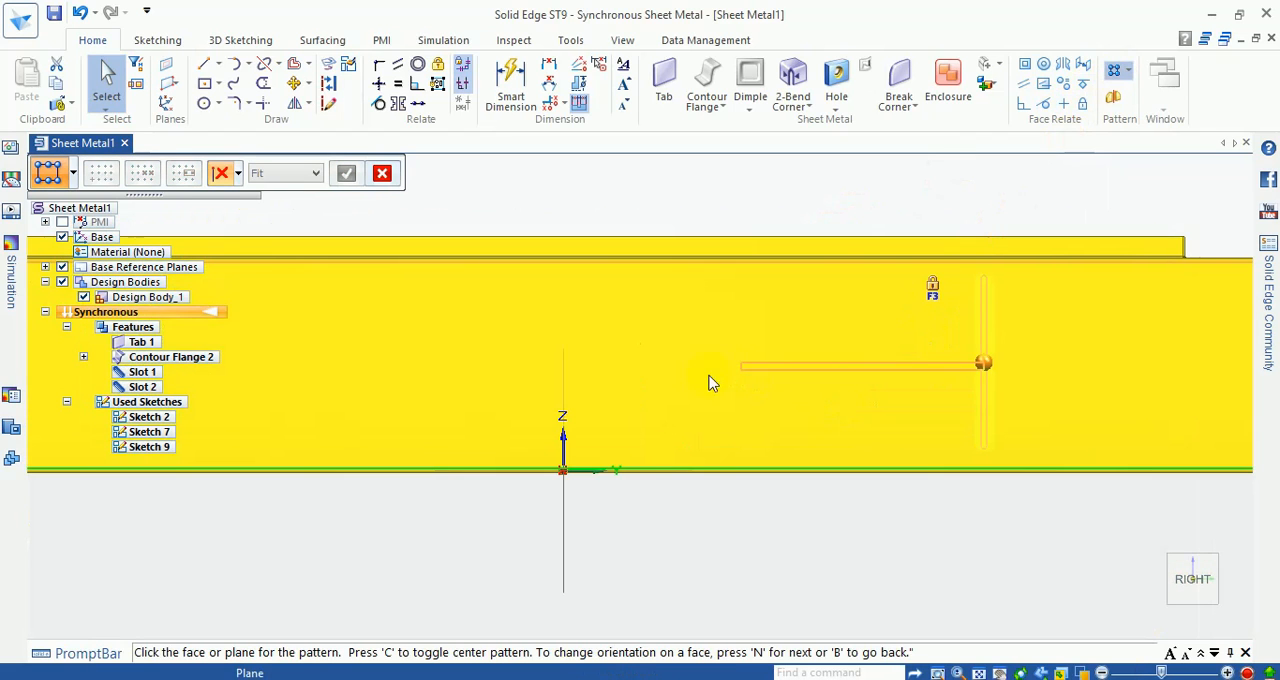
{"action": "left_click", "coordinate": [592, 434]}
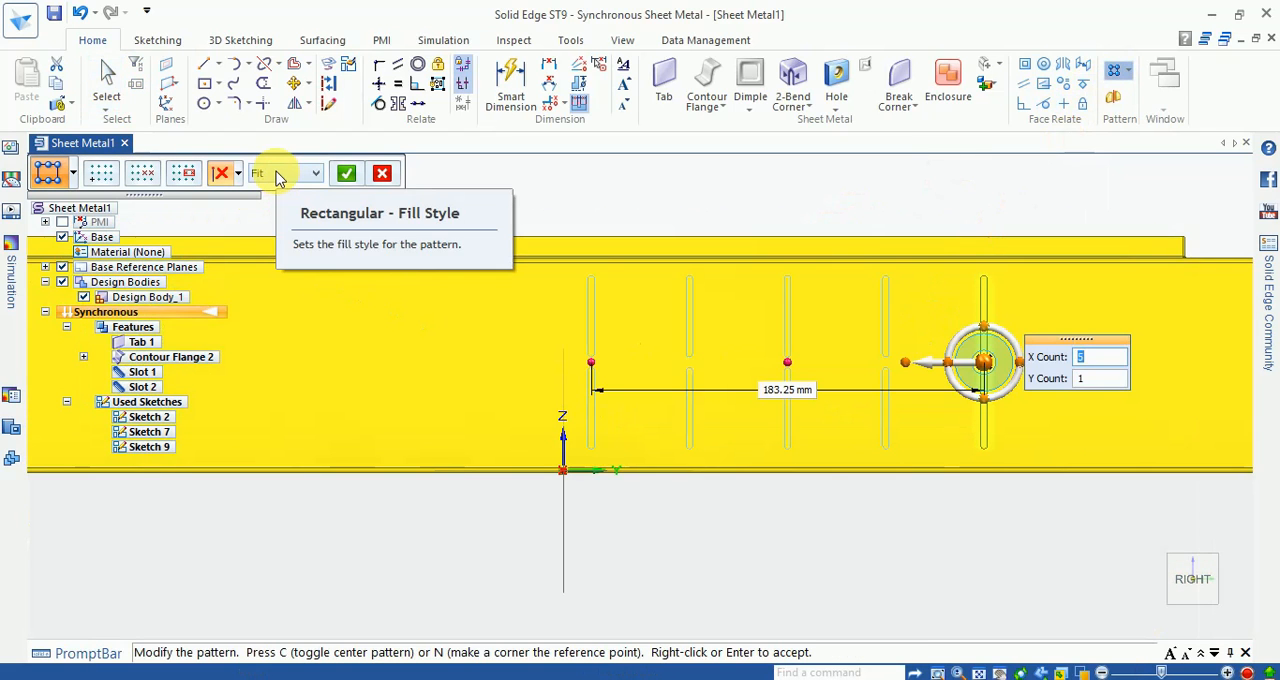
Step: Set the slot pattern's overall horizontal length to 105 mm, using the Fit fill style
{"action": "left_click", "coordinate": [280, 176]}
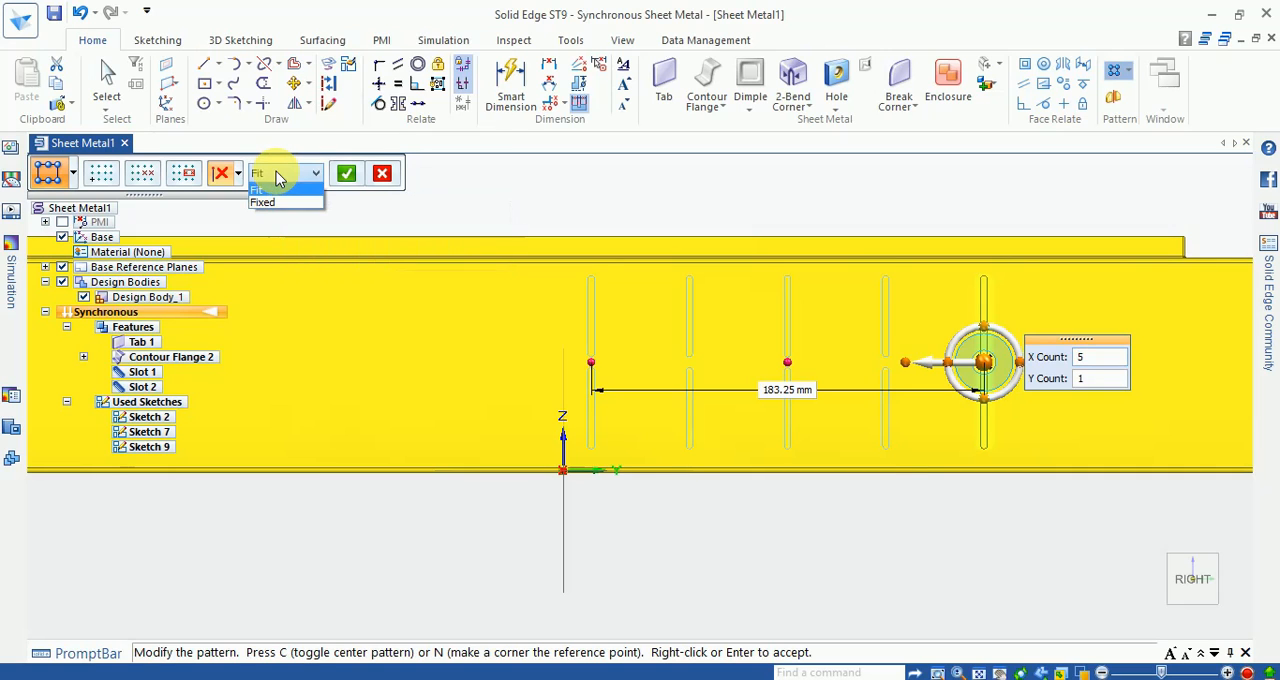
{"action": "double_click", "coordinate": [1112, 360]}
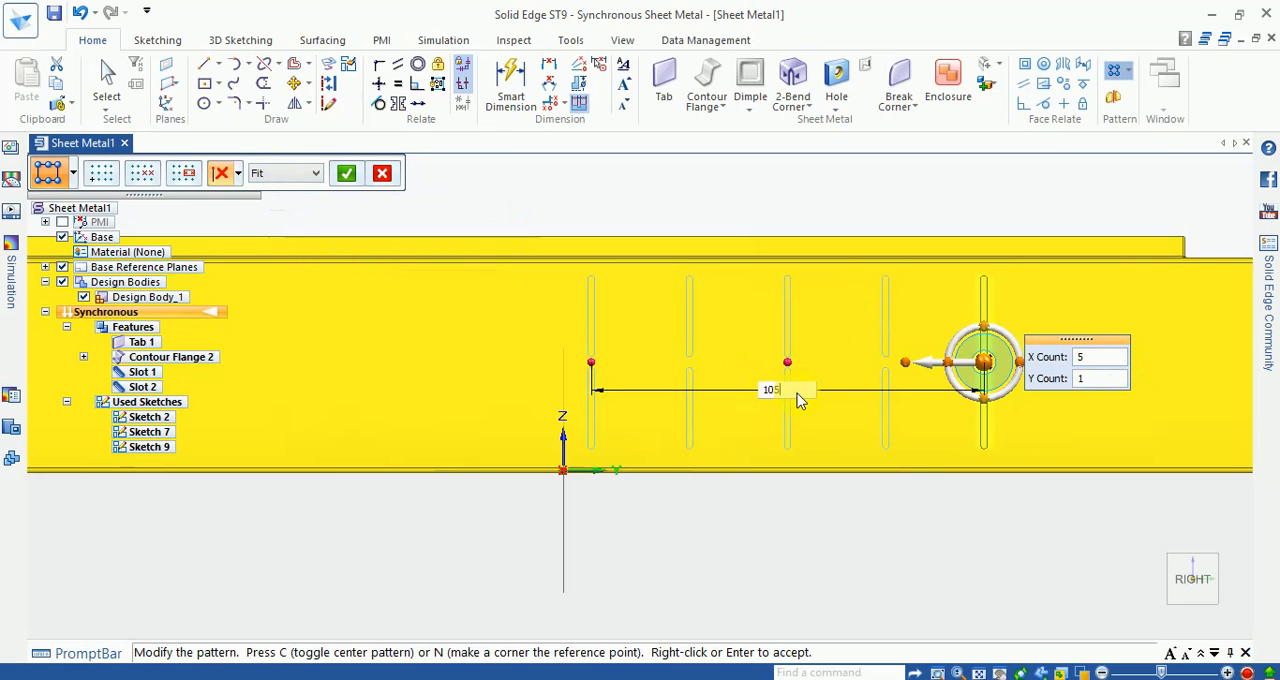
{"action": "type", "text": "105"}
{"action": "key", "text": "Return"}
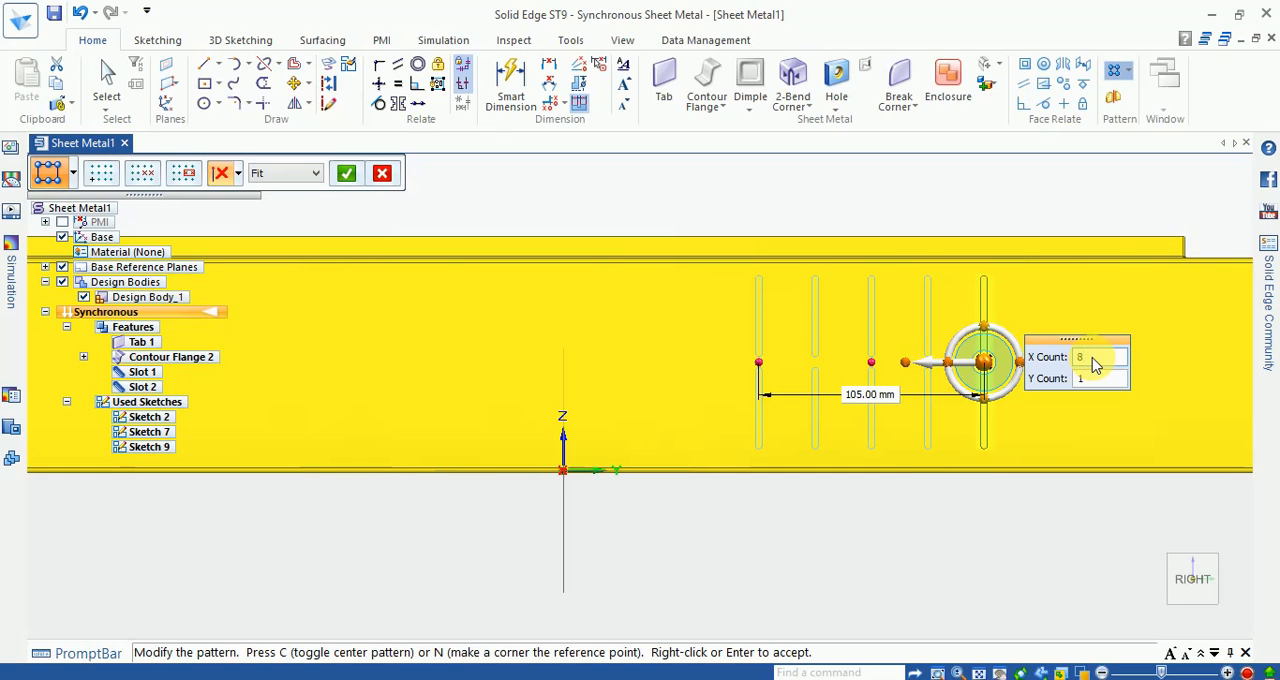
Step: Set the slot pattern's horizontal count to 8 with a Y count of 1 and accept the pattern
{"action": "key", "text": "Return"}
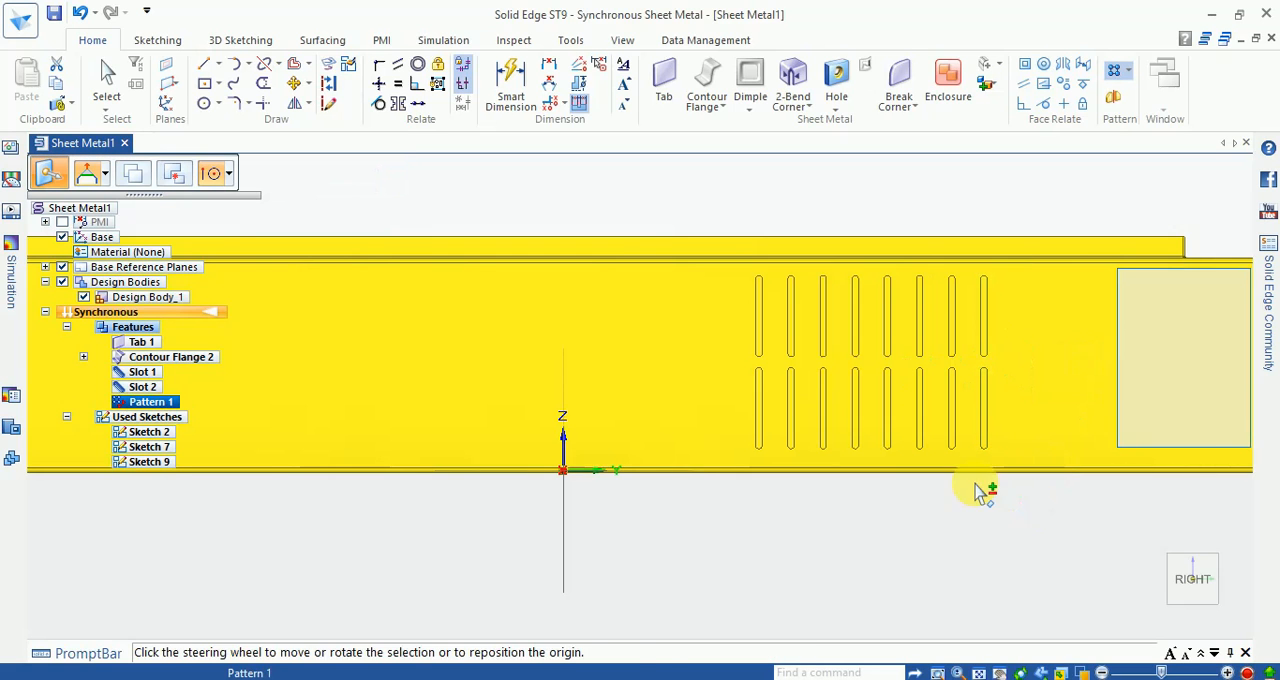
{"action": "scroll", "coordinate": [926, 515], "scroll_direction": "down", "scroll_amount": 3}
{"action": "scroll", "coordinate": [937, 451], "scroll_direction": "up", "scroll_amount": 4}
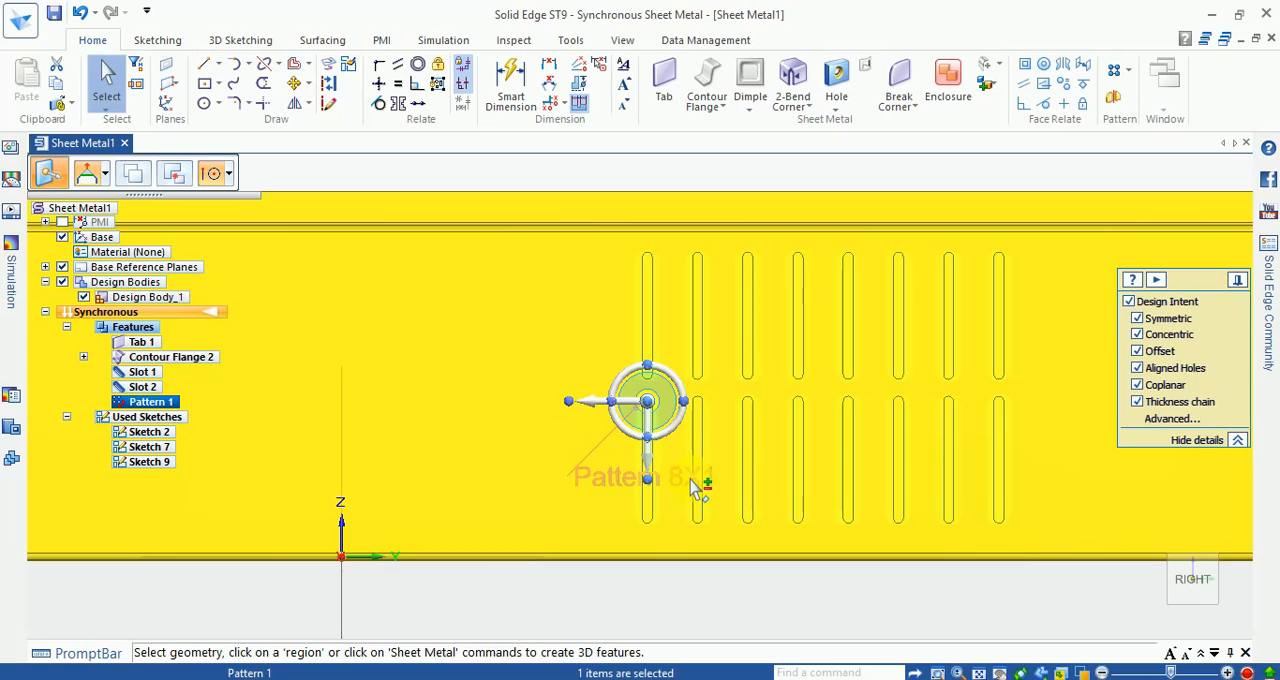
Step: Edit the slot pattern to an overall length of 75 mm and an X count of 12, accept it and clear the selection
{"action": "left_click", "coordinate": [691, 481]}
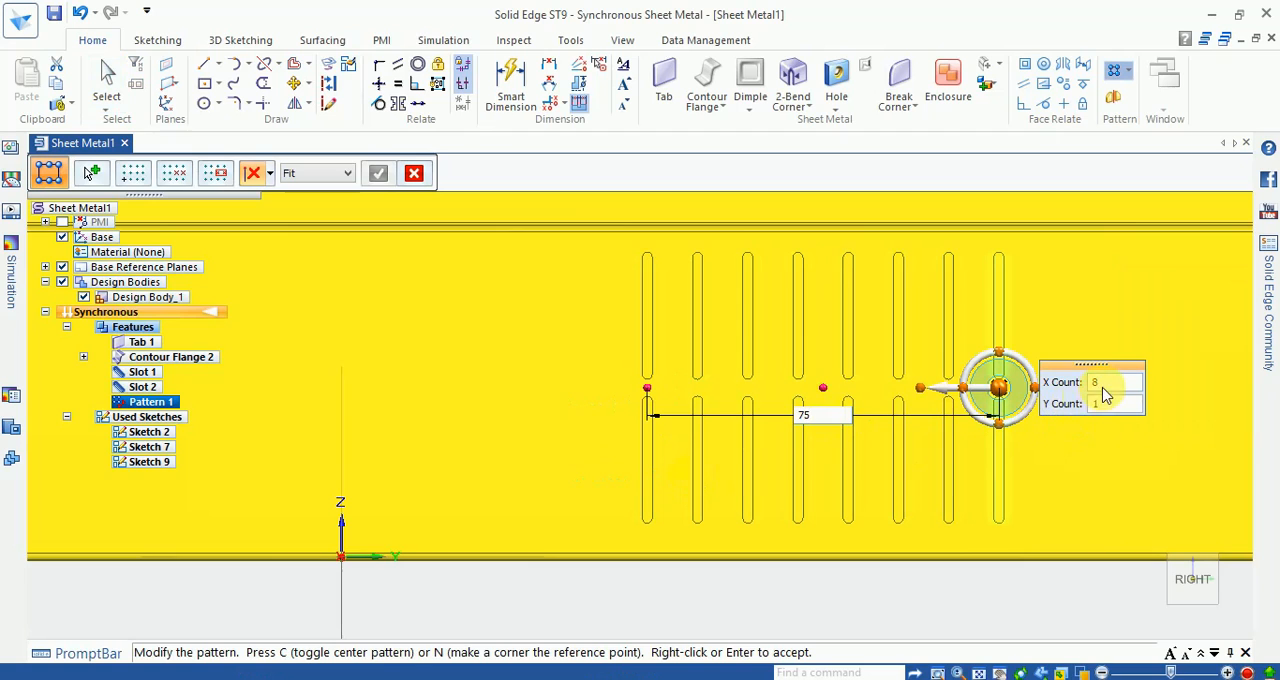
{"action": "key", "text": "Return"}
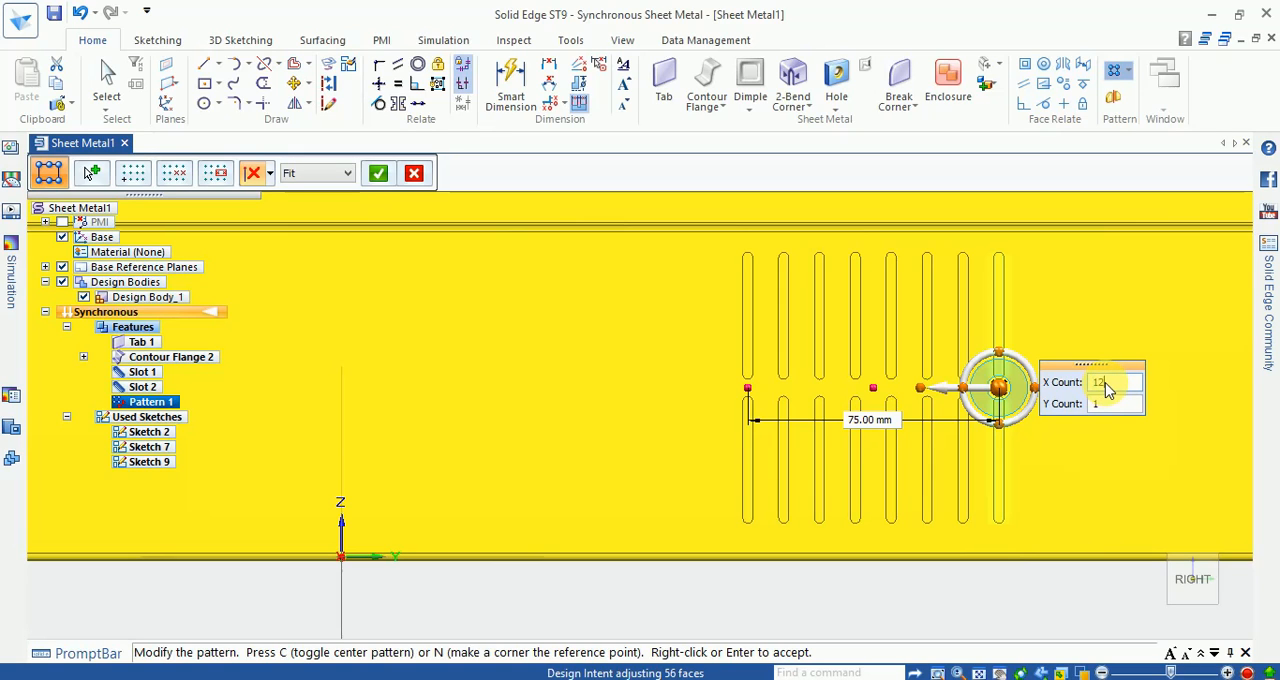
{"action": "key", "text": "Return"}
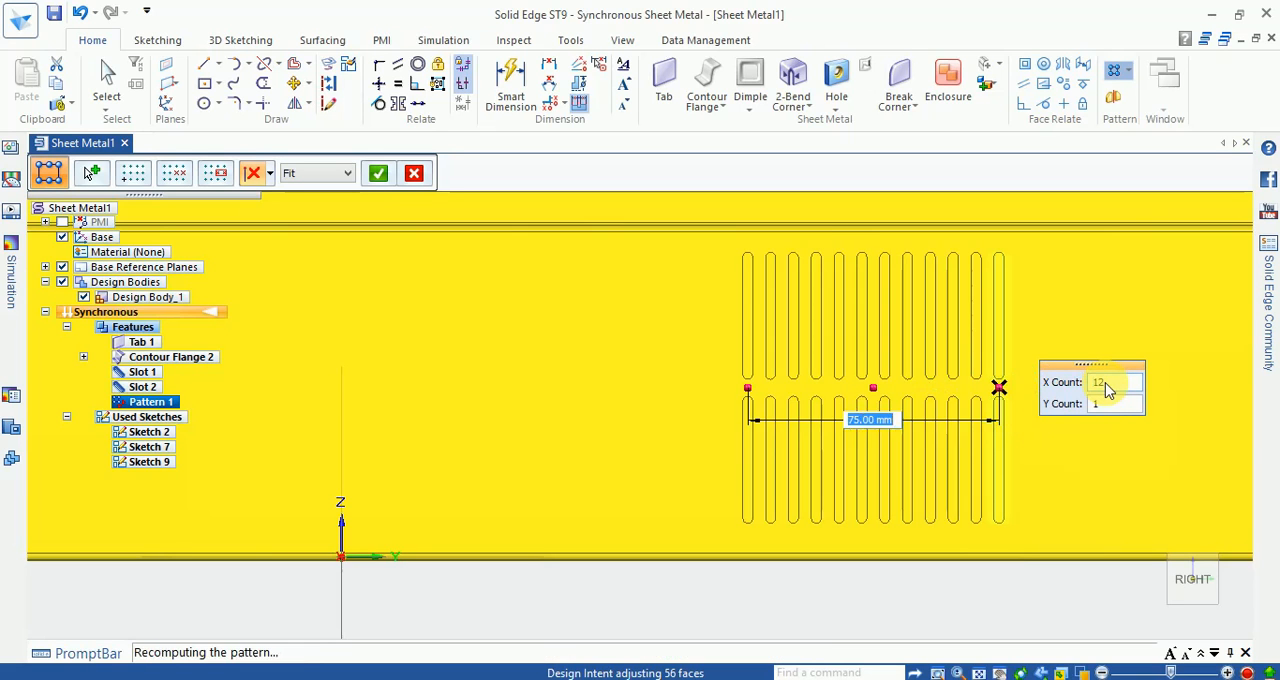
{"action": "key", "text": "Return"}
{"action": "scroll", "coordinate": [923, 393], "scroll_direction": "down", "scroll_amount": 1}
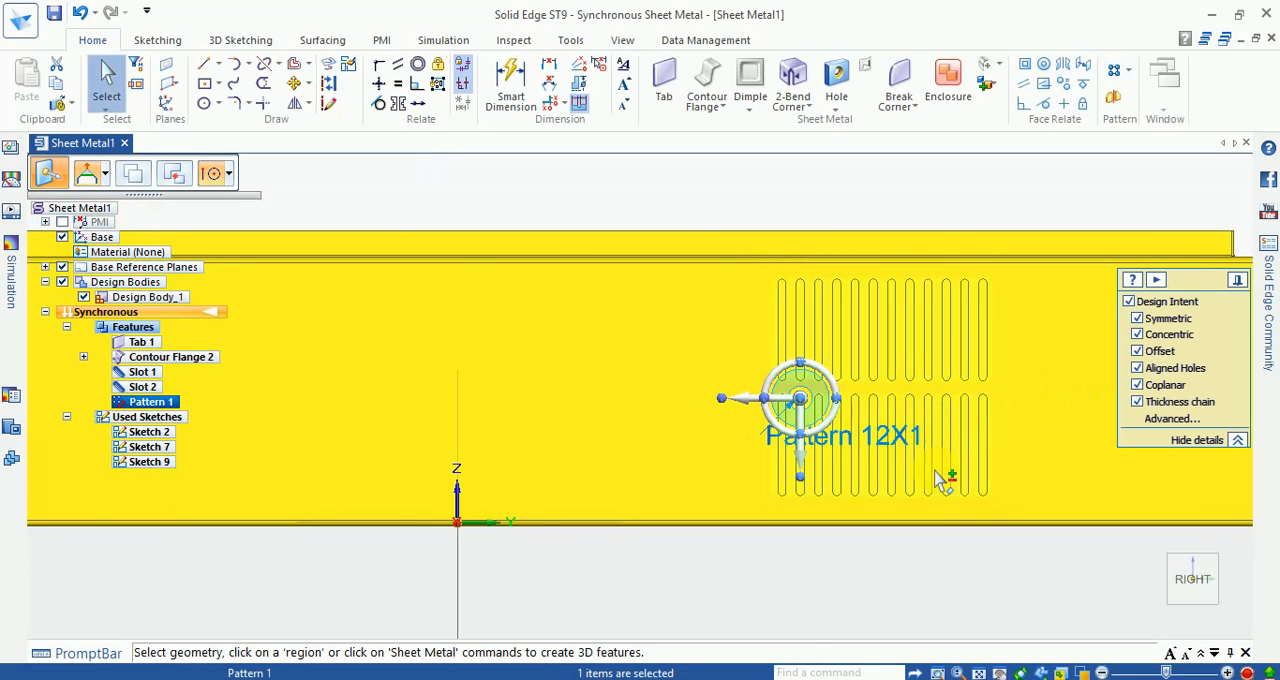
{"action": "scroll", "coordinate": [913, 457], "scroll_direction": "down", "scroll_amount": 2}
{"action": "left_click", "coordinate": [981, 549]}
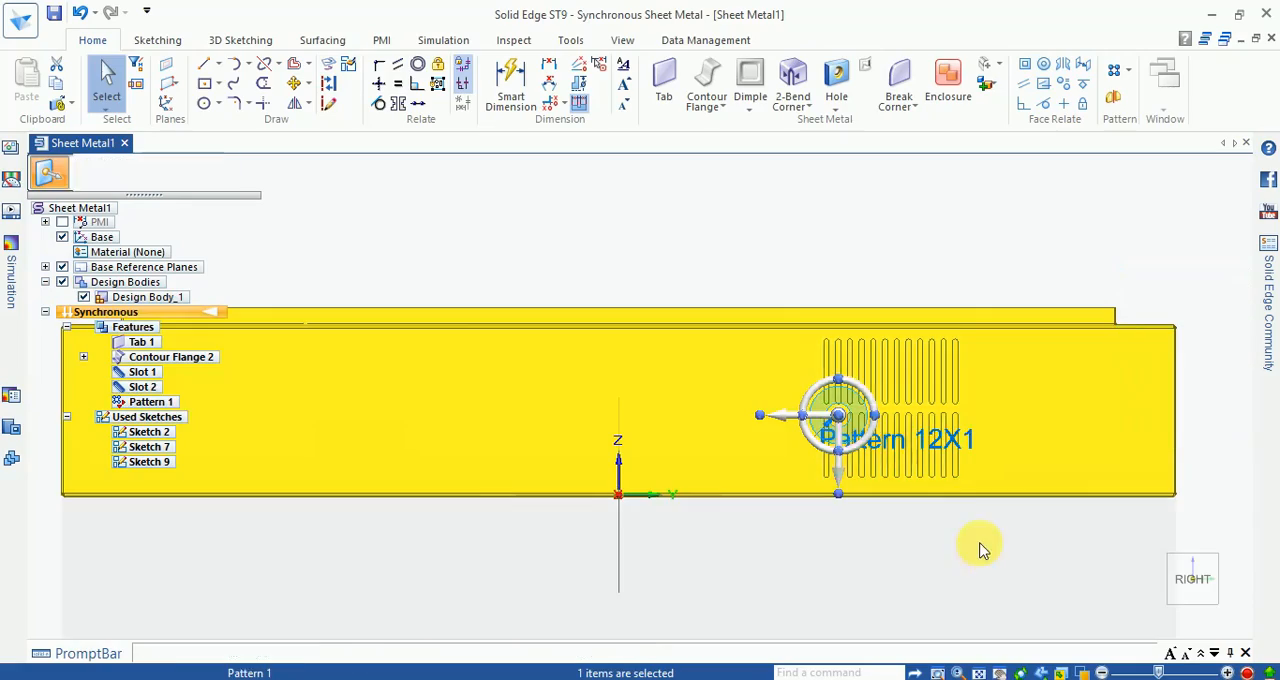
Step: Place a louver on the slotted side wall's outer face, lengthwise along the wall, on the far side of the origin from the slots
{"action": "middle_click_drag", "start_coordinate": [991, 553], "coordinate": [1092, 588]}
{"action": "scroll", "coordinate": [1086, 582], "scroll_direction": "down", "scroll_amount": 3}
{"action": "middle_click_drag", "start_coordinate": [1013, 556], "coordinate": [901, 528]}
{"action": "scroll", "coordinate": [946, 543], "scroll_direction": "down", "scroll_amount": 2}
{"action": "scroll", "coordinate": [843, 549], "scroll_direction": "up", "scroll_amount": 3}
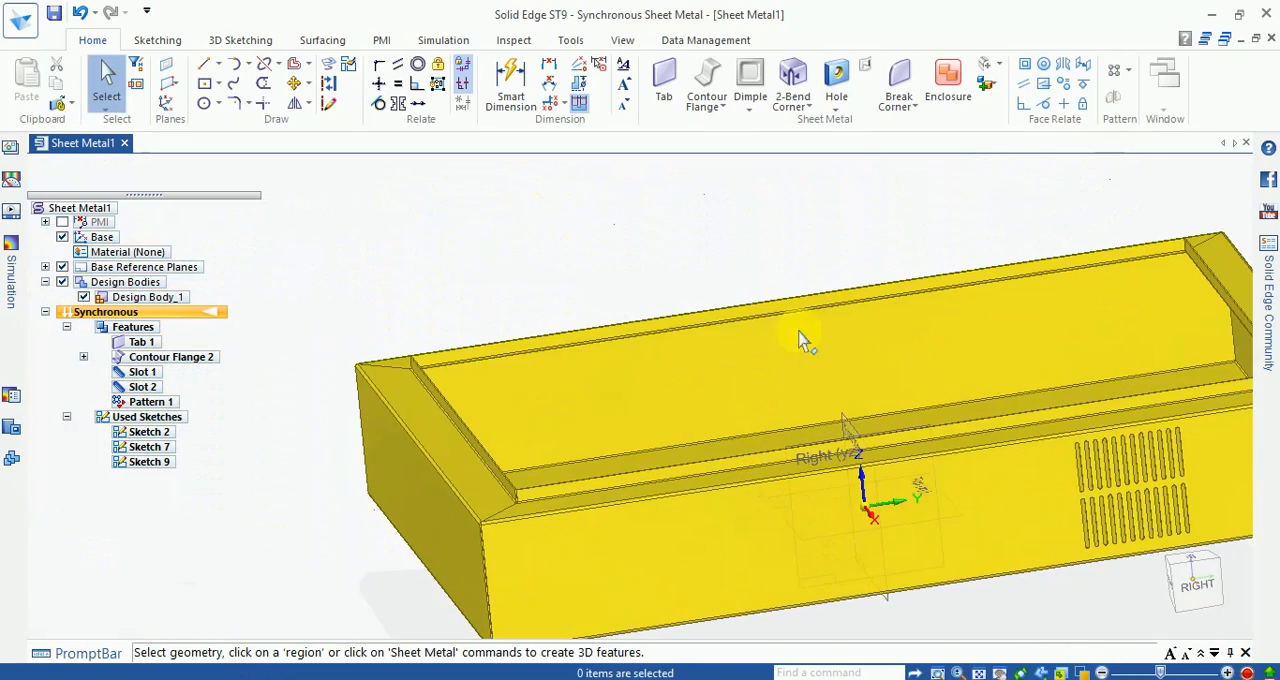
{"action": "left_click", "coordinate": [750, 108]}
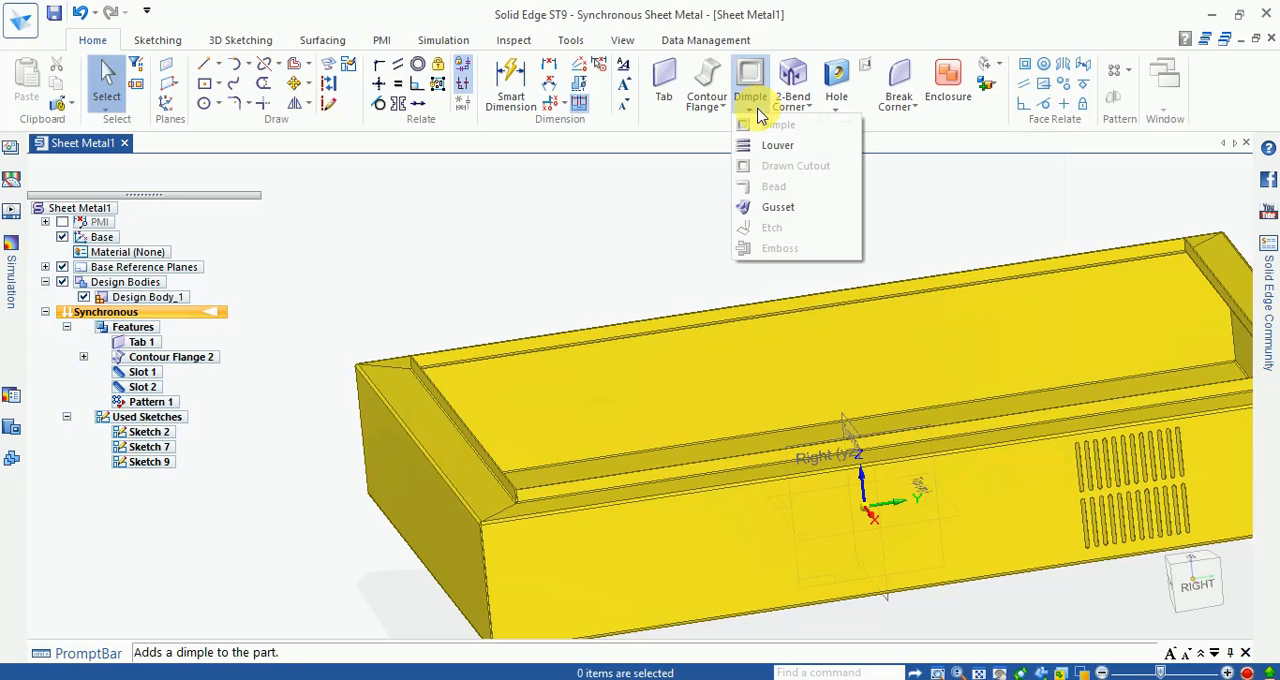
{"action": "left_click", "coordinate": [777, 147]}
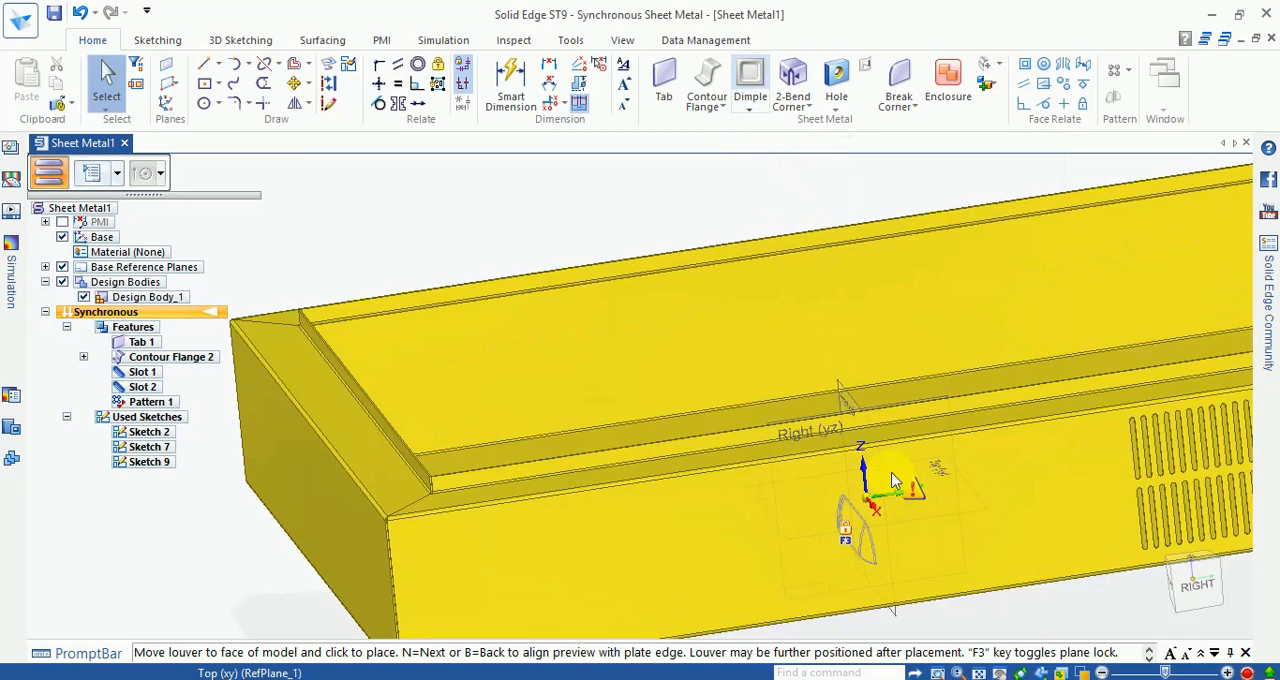
{"action": "scroll", "coordinate": [860, 540], "scroll_direction": "down", "scroll_amount": 3}
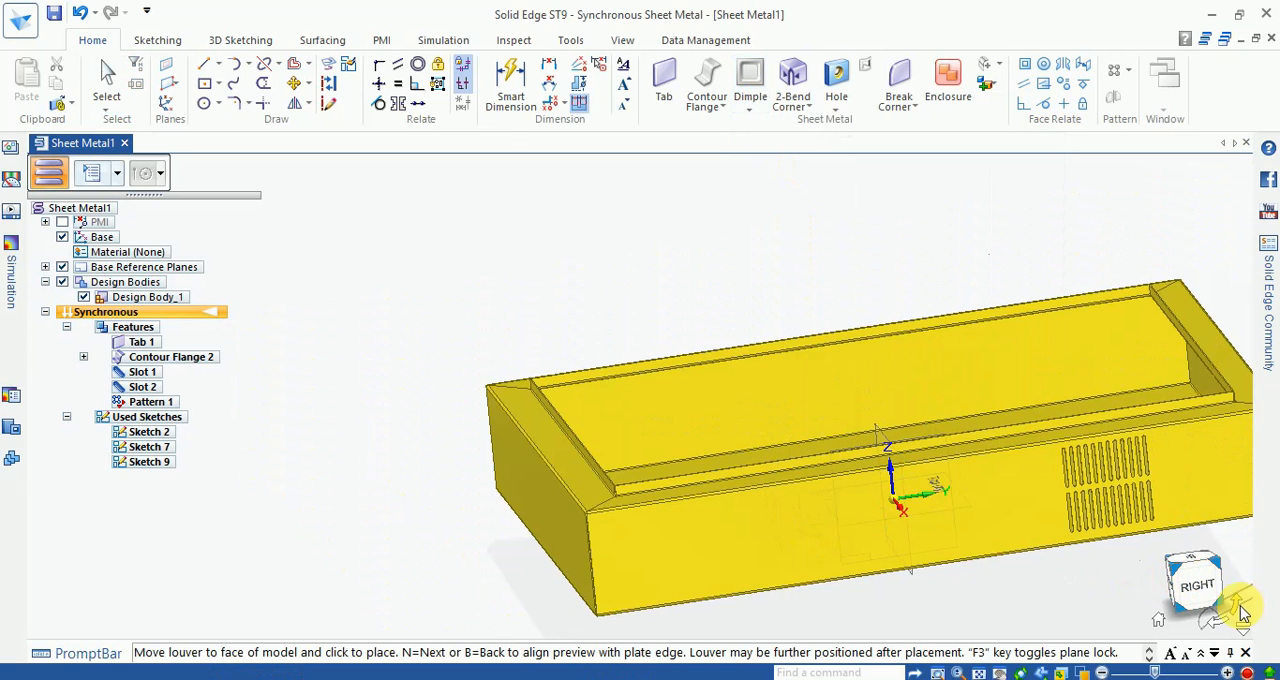
{"action": "left_click", "coordinate": [1238, 606]}
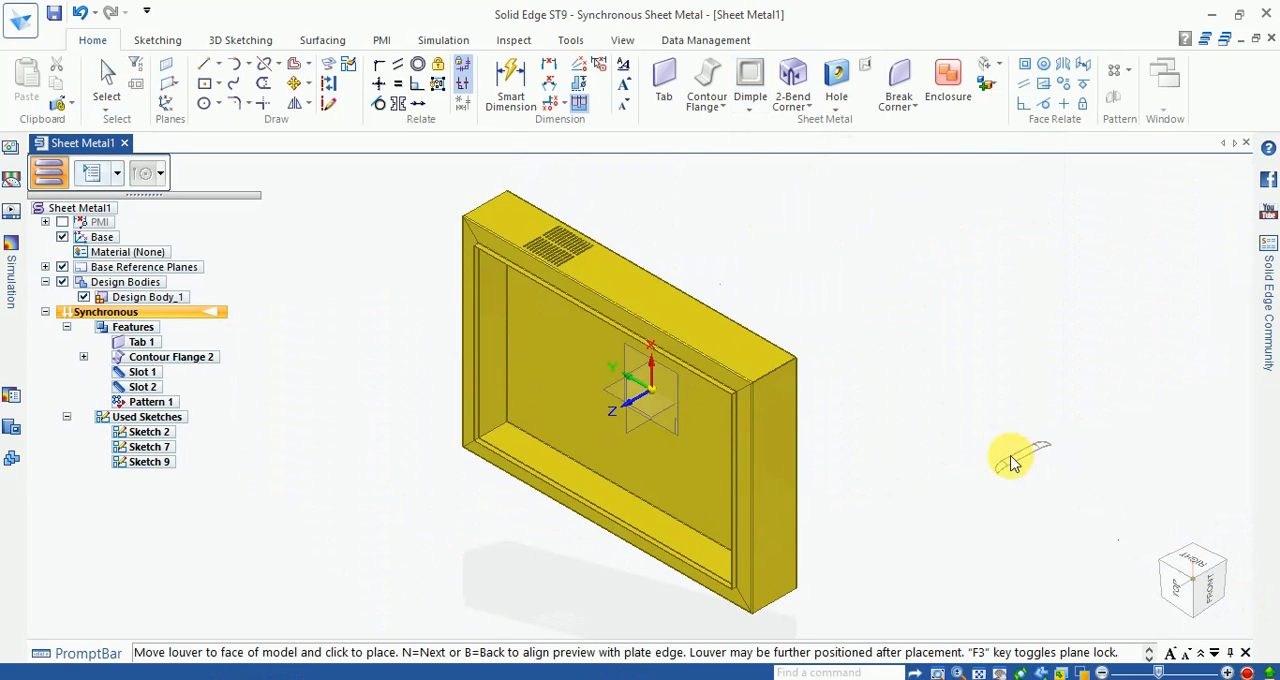
{"action": "middle_click_drag", "start_coordinate": [916, 430], "coordinate": [1006, 645]}
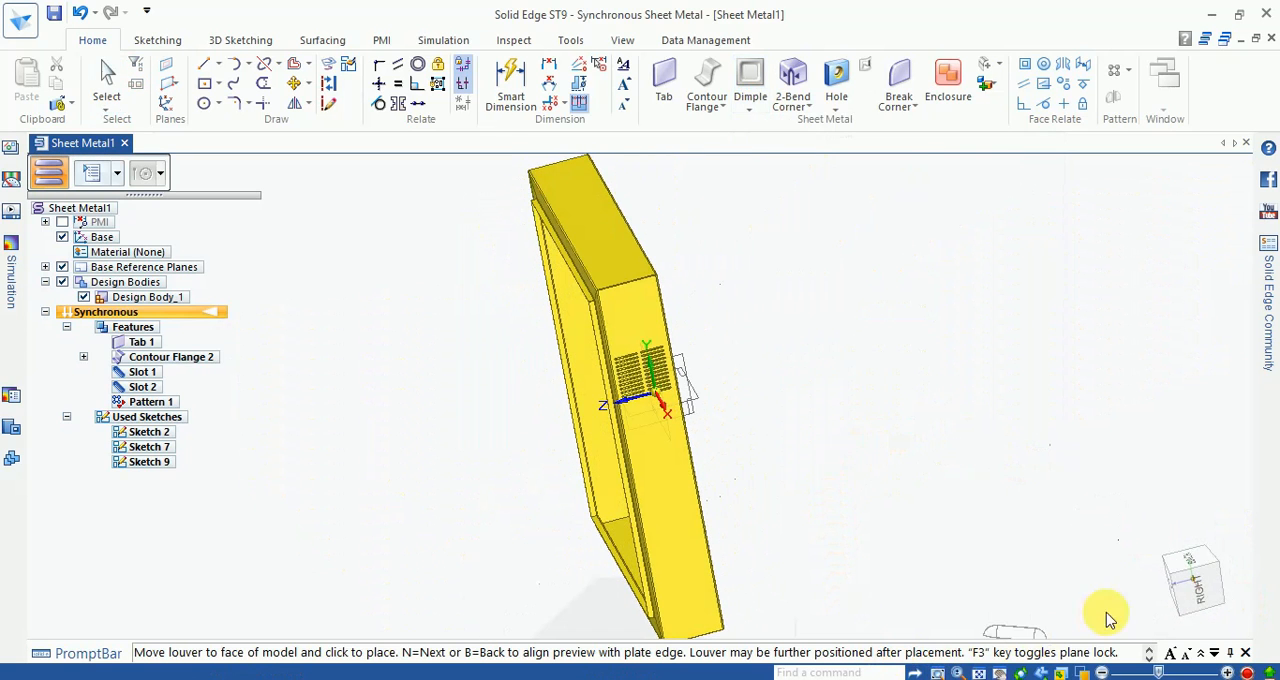
{"action": "left_click", "coordinate": [1210, 598]}
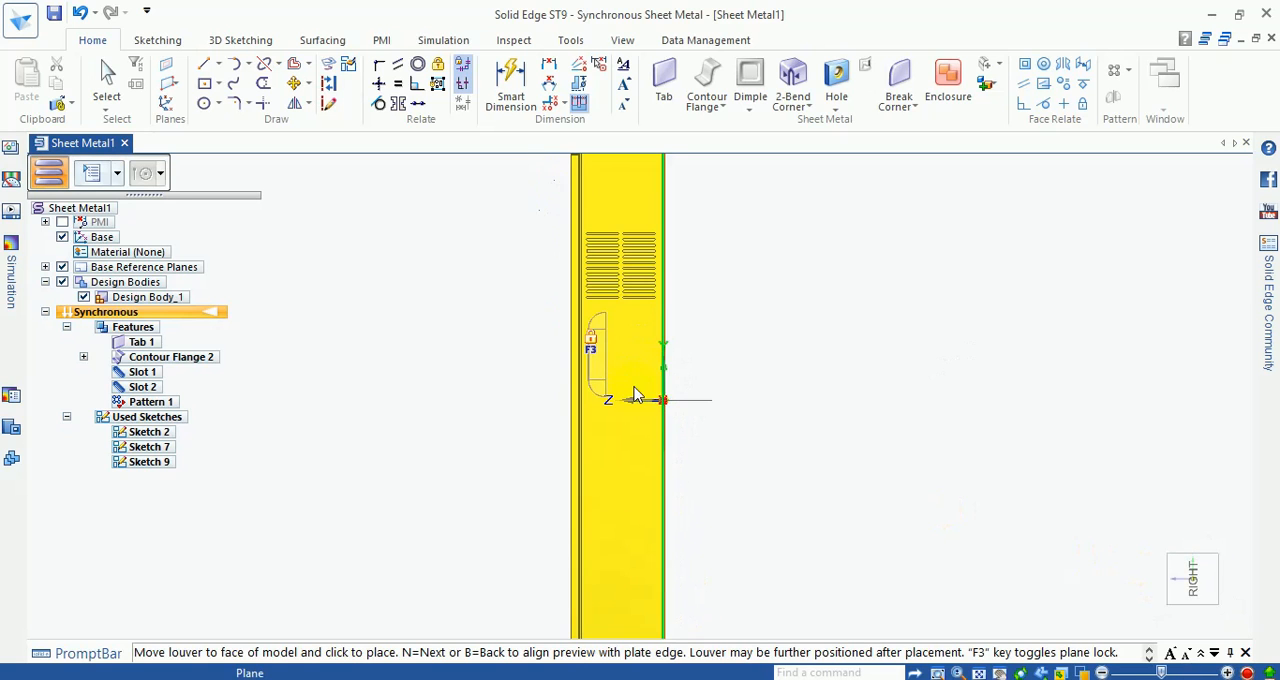
{"action": "scroll", "coordinate": [635, 440], "scroll_direction": "up", "scroll_amount": 3}
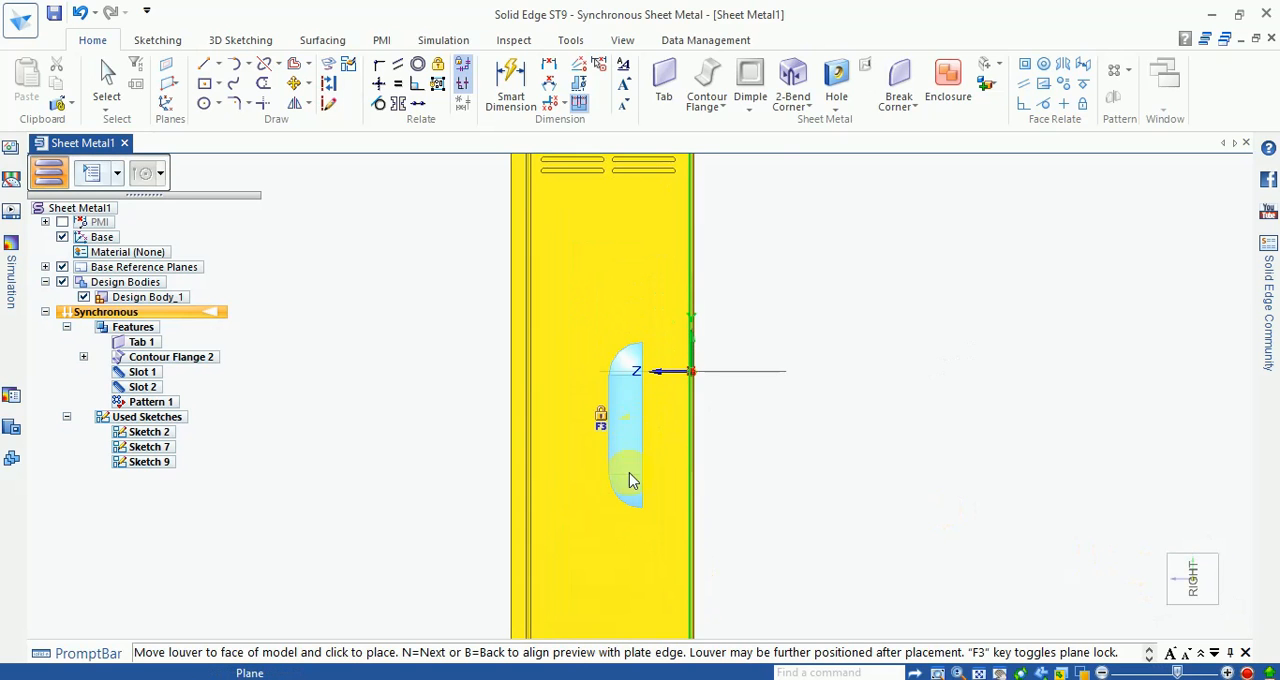
{"action": "scroll", "coordinate": [644, 298], "scroll_direction": "down", "scroll_amount": 3}
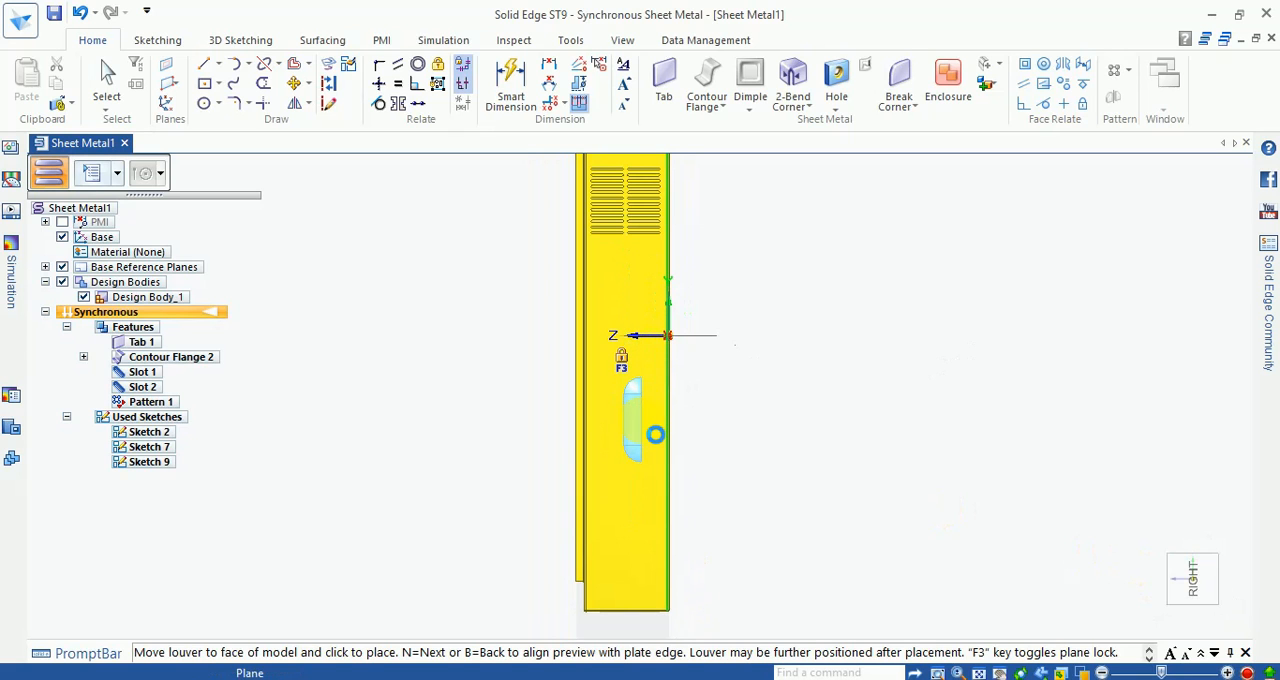
{"action": "left_click", "coordinate": [655, 434]}
Step: Set the louver's length to 70 mm and depth to 12 mm, and accept the edit
{"action": "scroll", "coordinate": [605, 400], "scroll_direction": "up", "scroll_amount": 5}
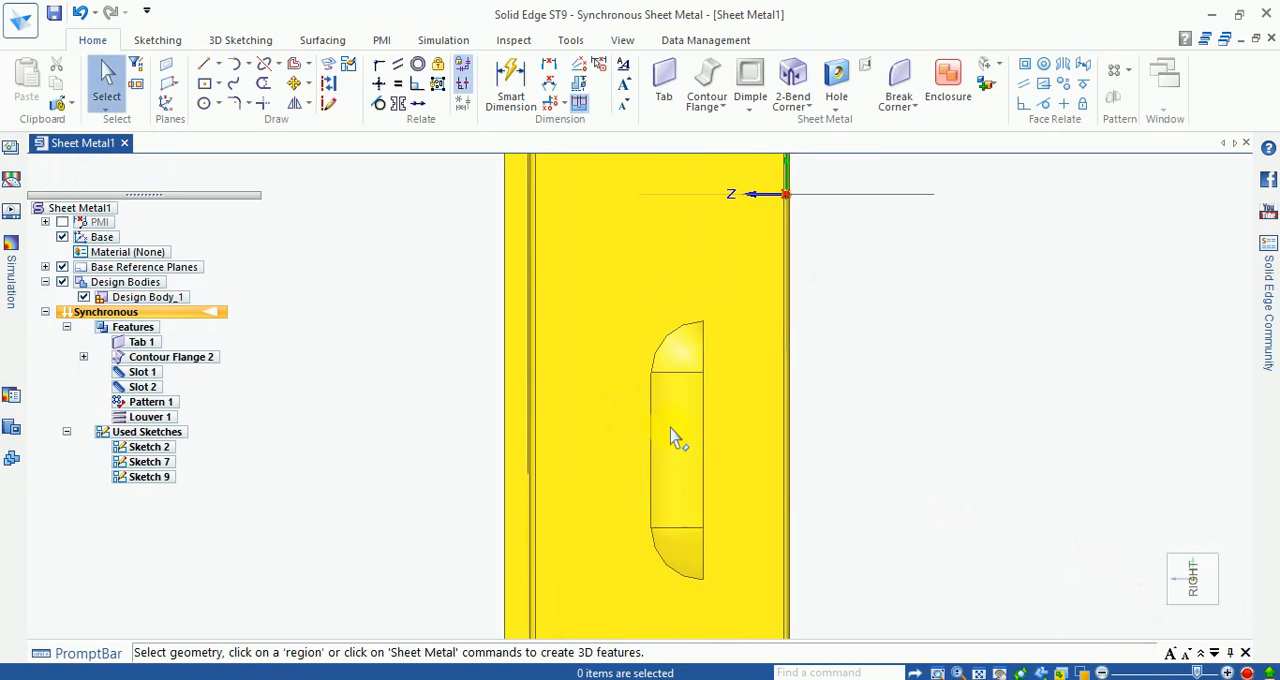
{"action": "left_click", "coordinate": [677, 435]}
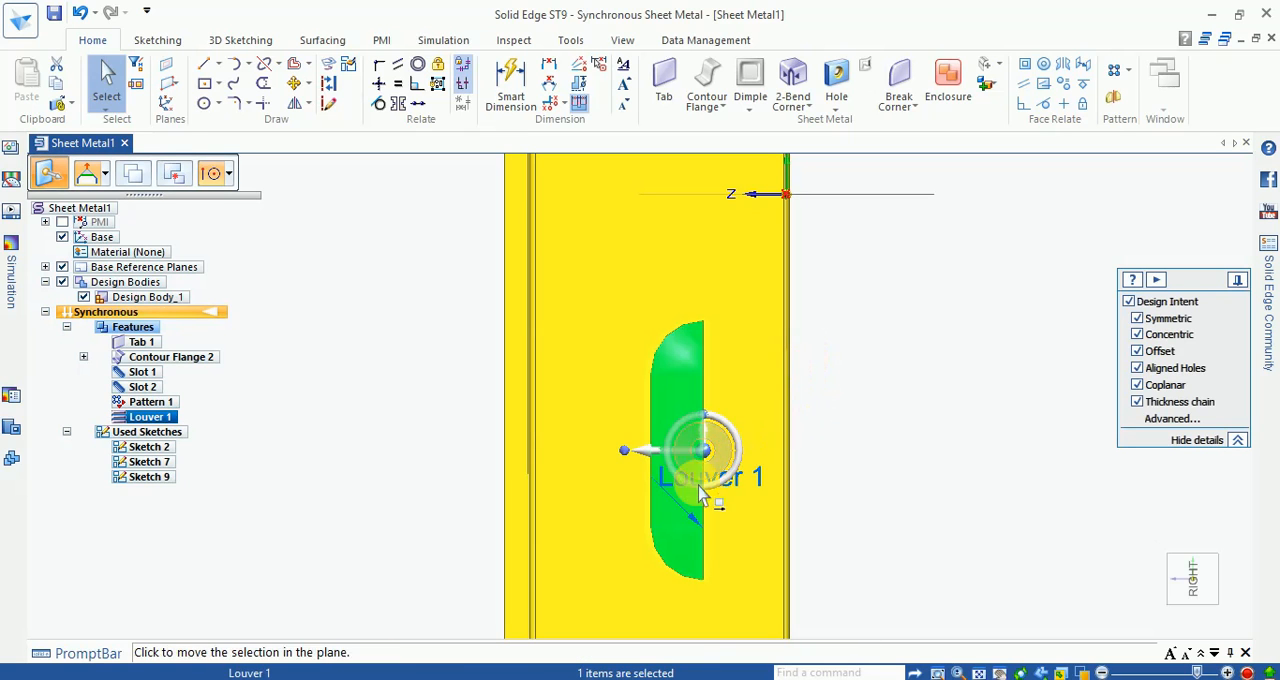
{"action": "left_click", "coordinate": [667, 480]}
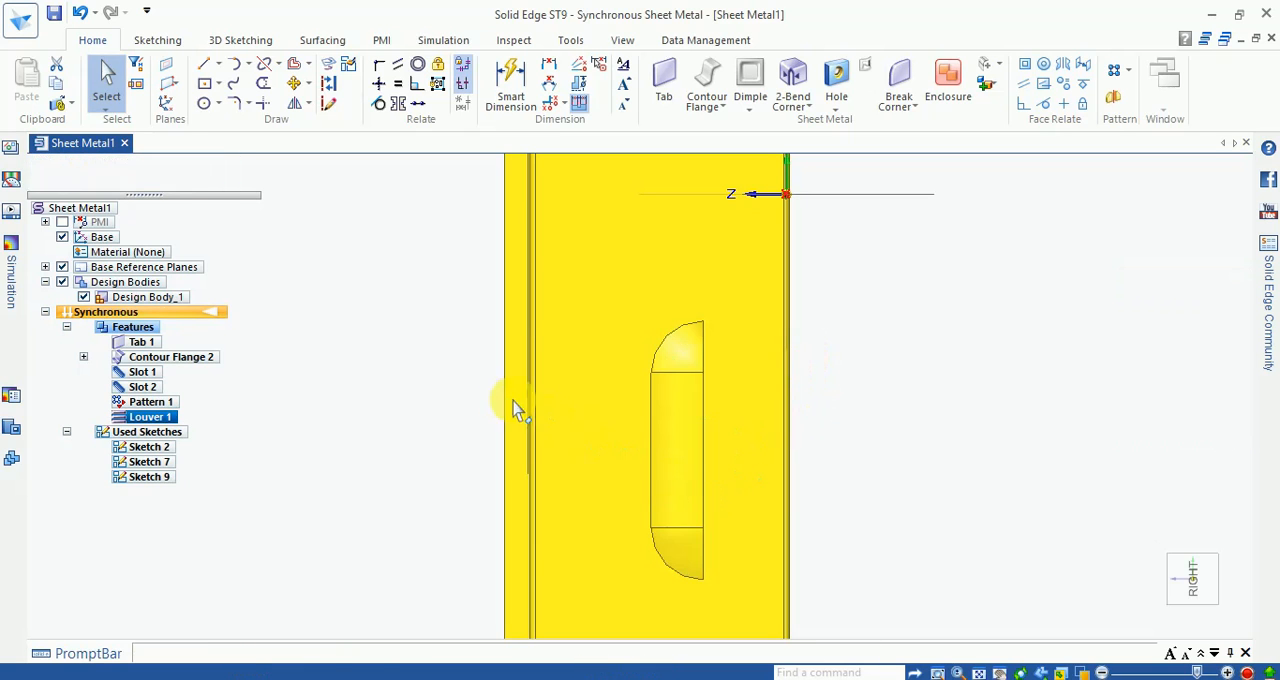
{"action": "left_click", "coordinate": [93, 176]}
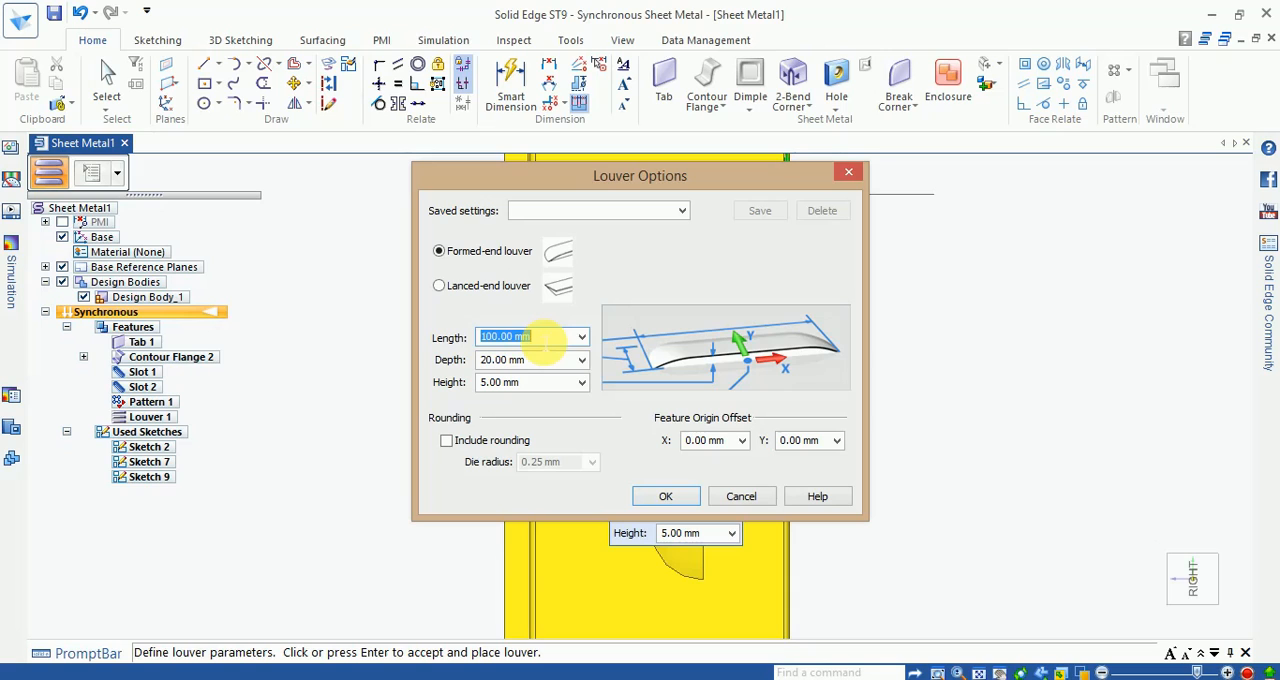
{"action": "type", "text": "7"}
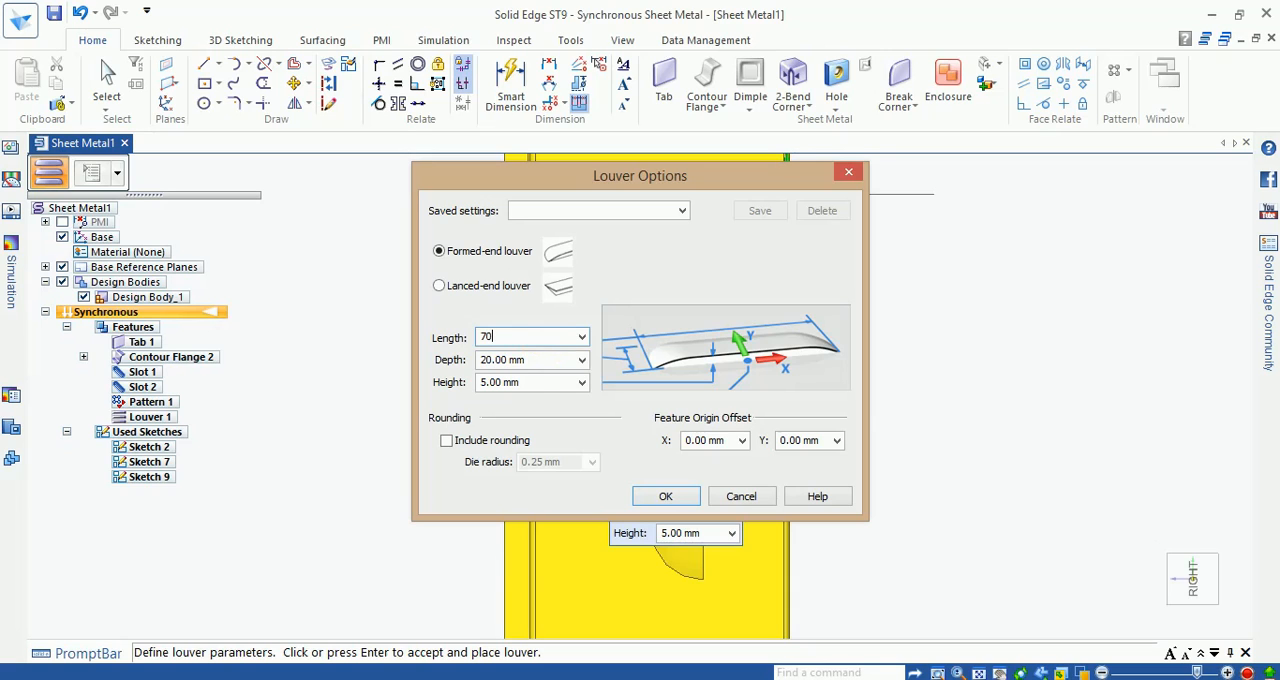
{"action": "type", "text": "0"}
{"action": "key", "text": "Tab"}
{"action": "type", "text": "2"}
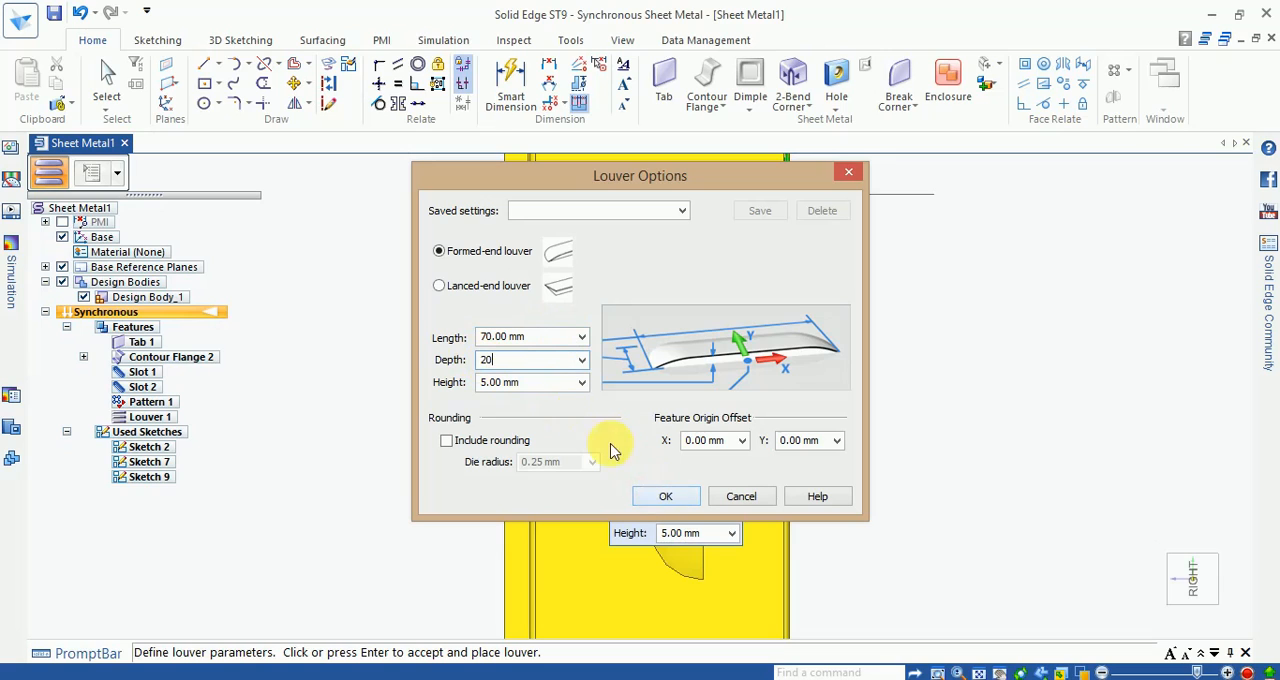
{"action": "left_click_drag", "start_coordinate": [534, 365], "coordinate": [462, 373]}
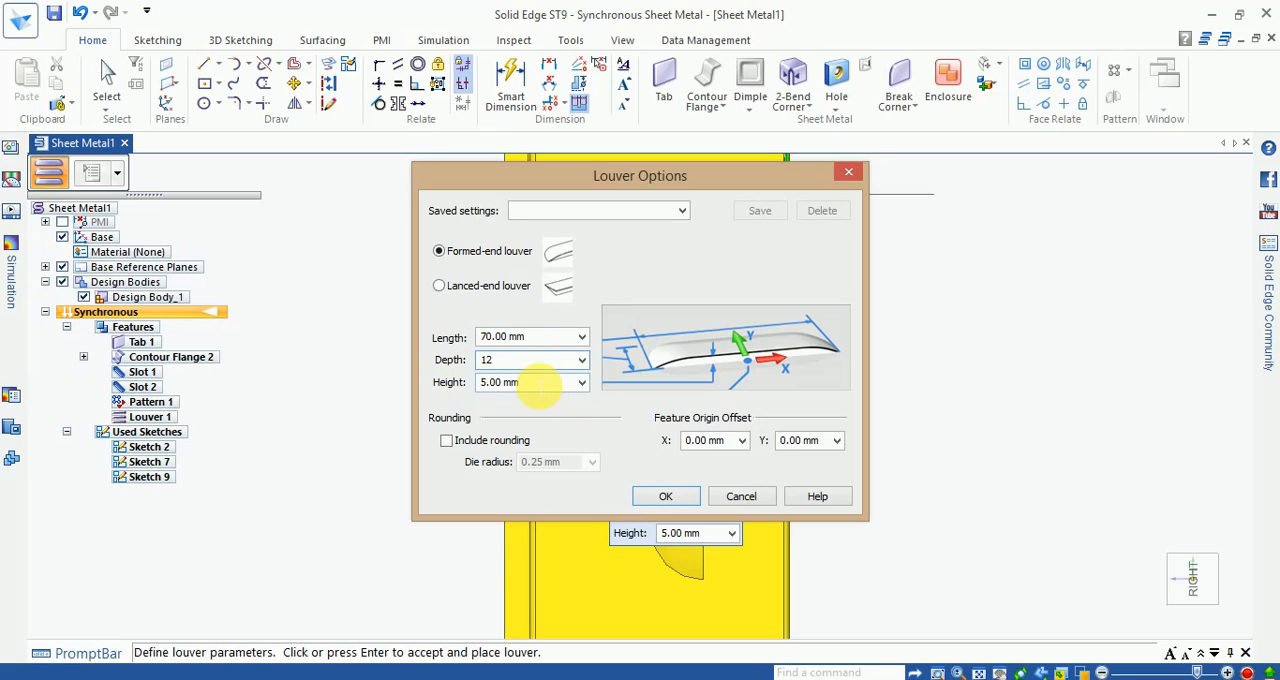
{"action": "key", "text": "Return"}
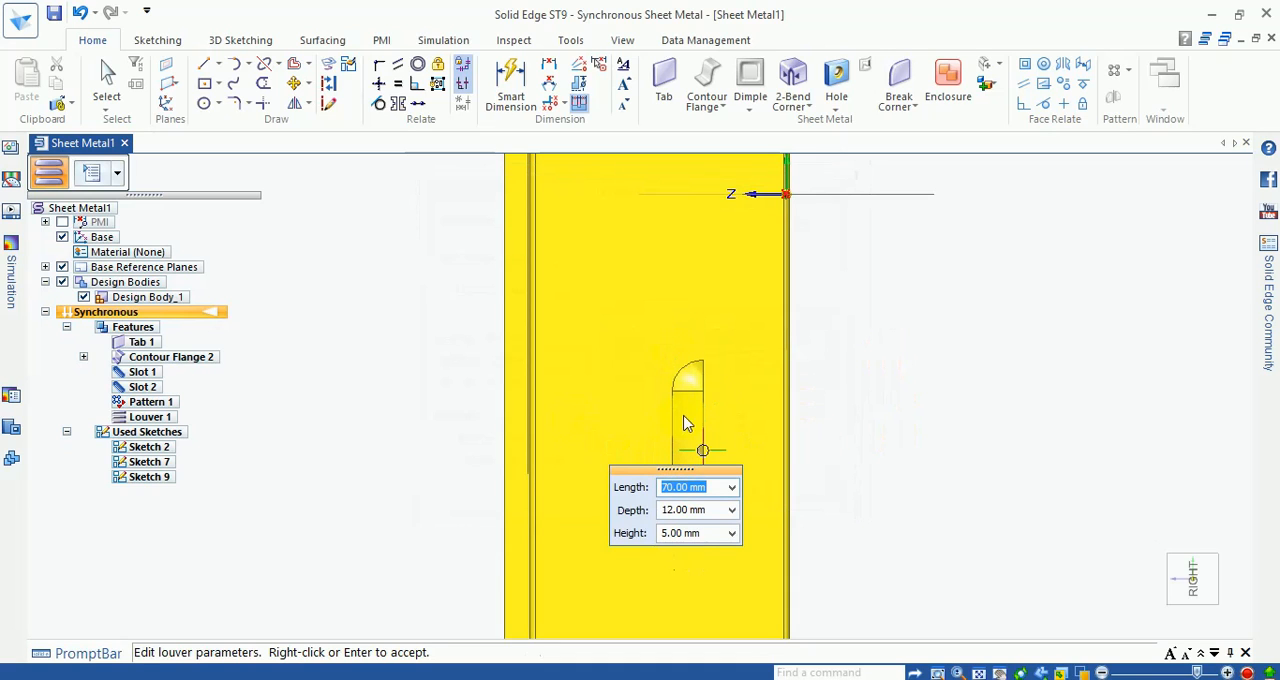
{"action": "right_click", "coordinate": [850, 423]}
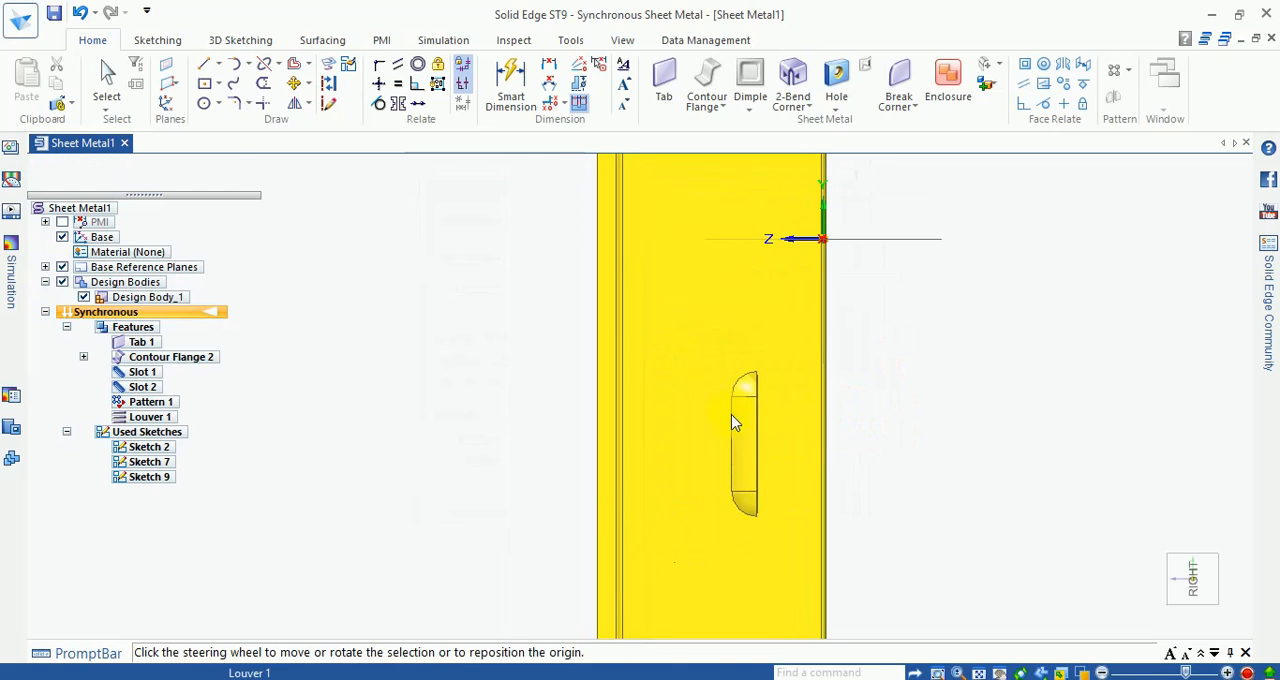
Step: Move the louver toward the middle of the wall's width, rotate it 270° in the wall's plane and clear the selection
{"action": "left_click", "coordinate": [740, 429]}
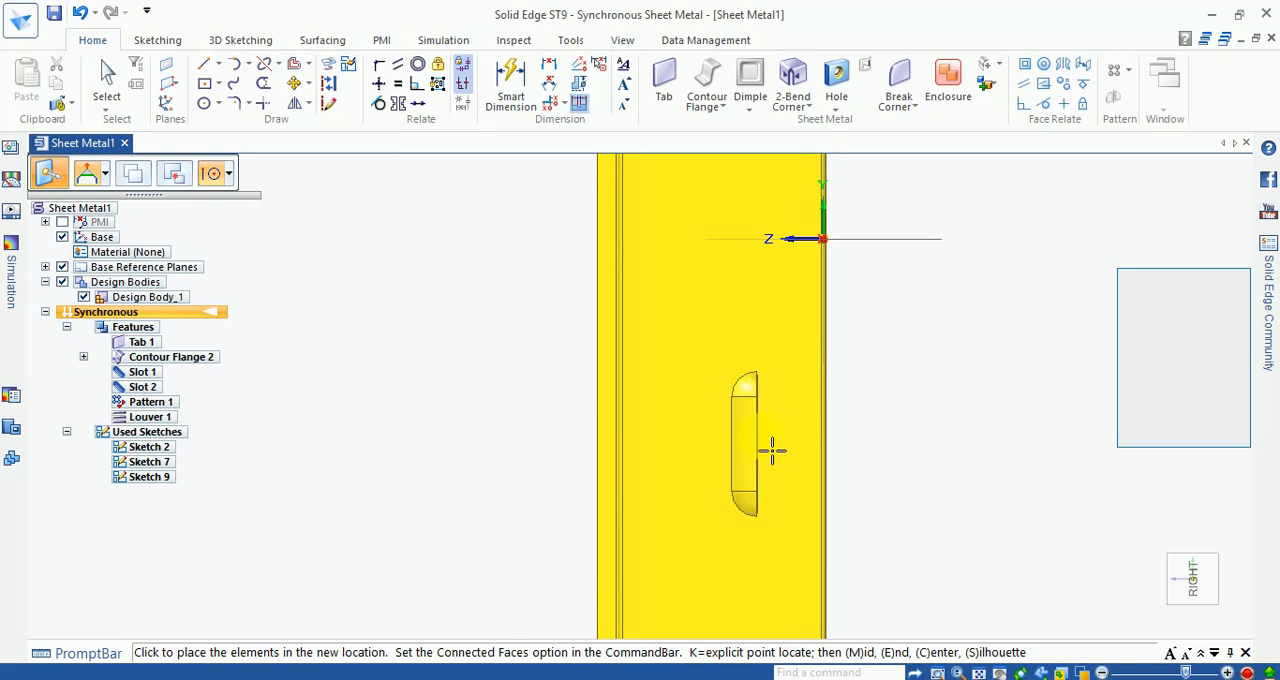
{"action": "left_click", "coordinate": [912, 410]}
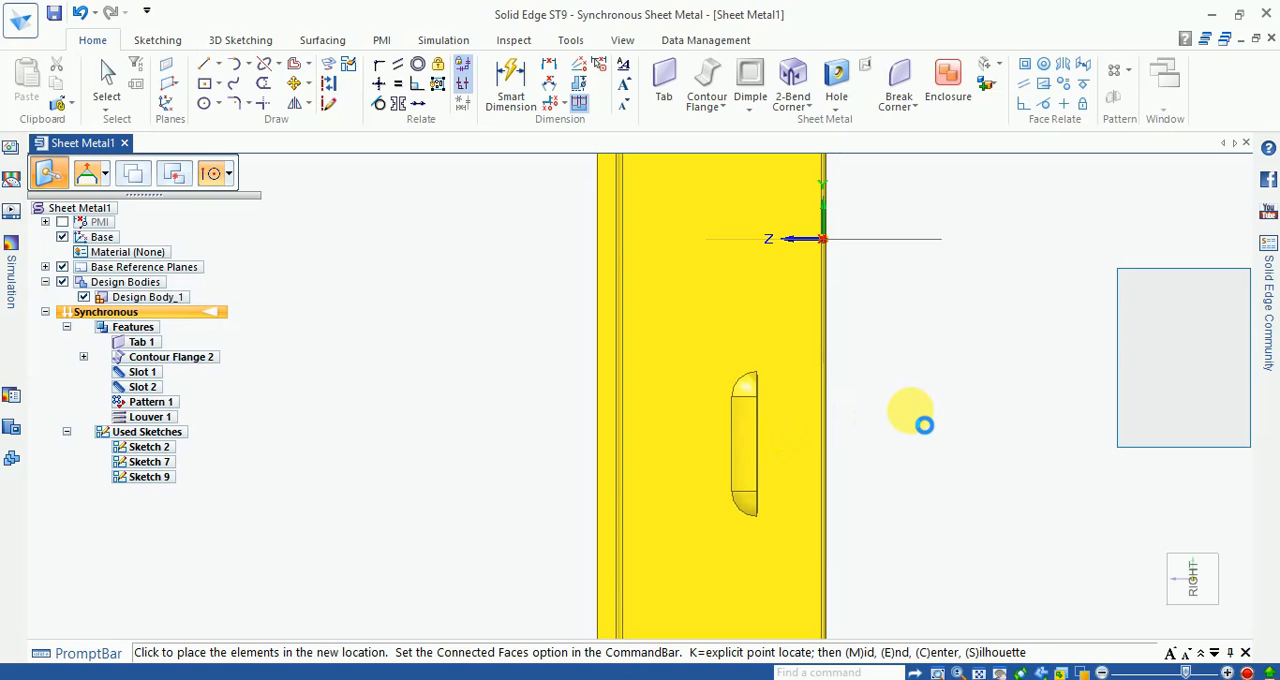
{"action": "left_click", "coordinate": [695, 416]}
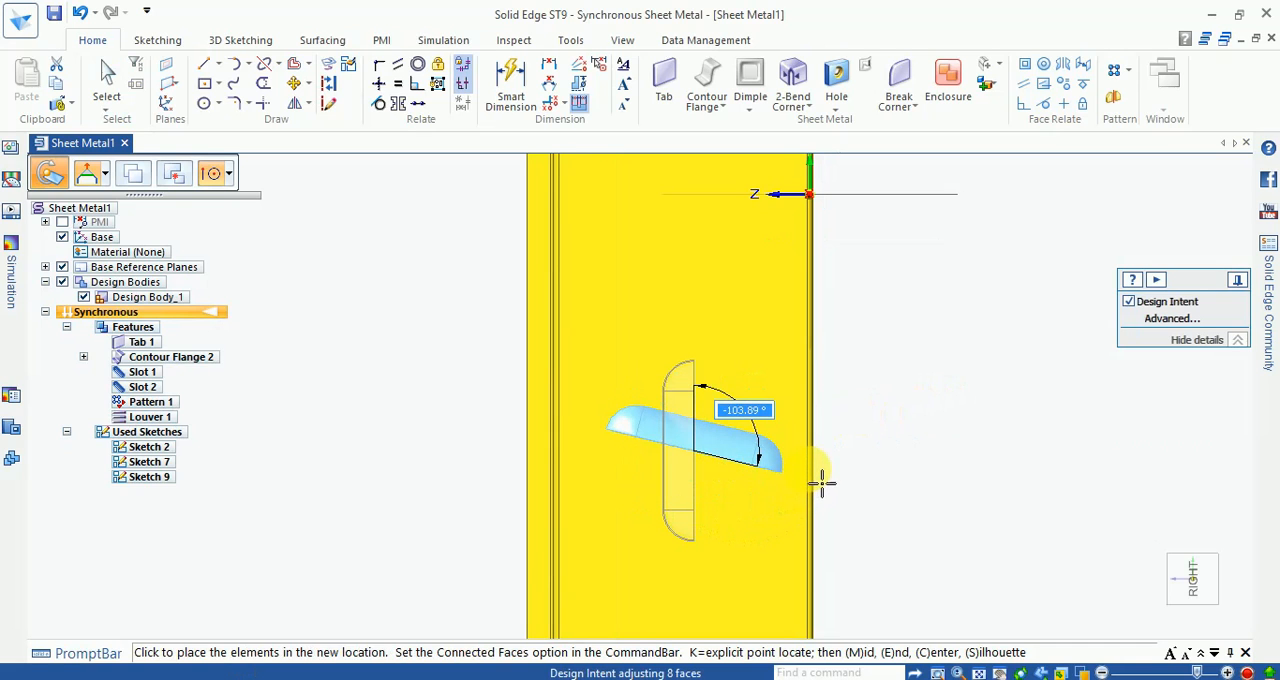
{"action": "type", "text": "270"}
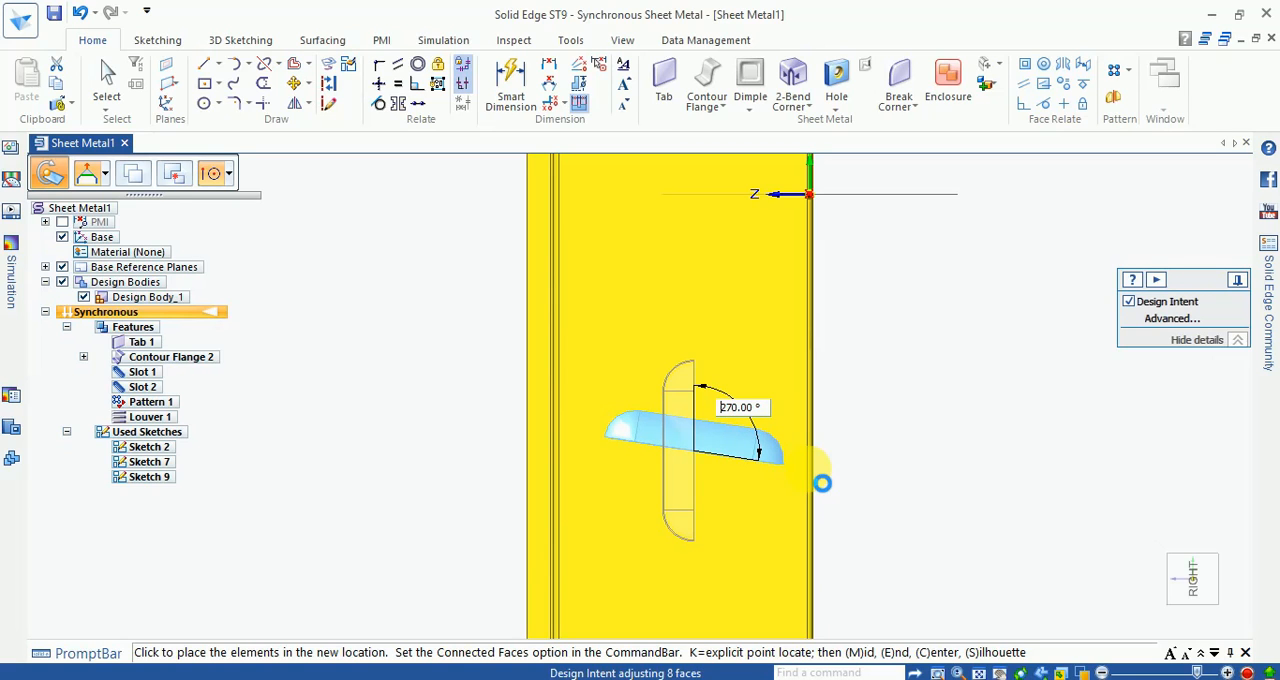
{"action": "left_click", "coordinate": [821, 483]}
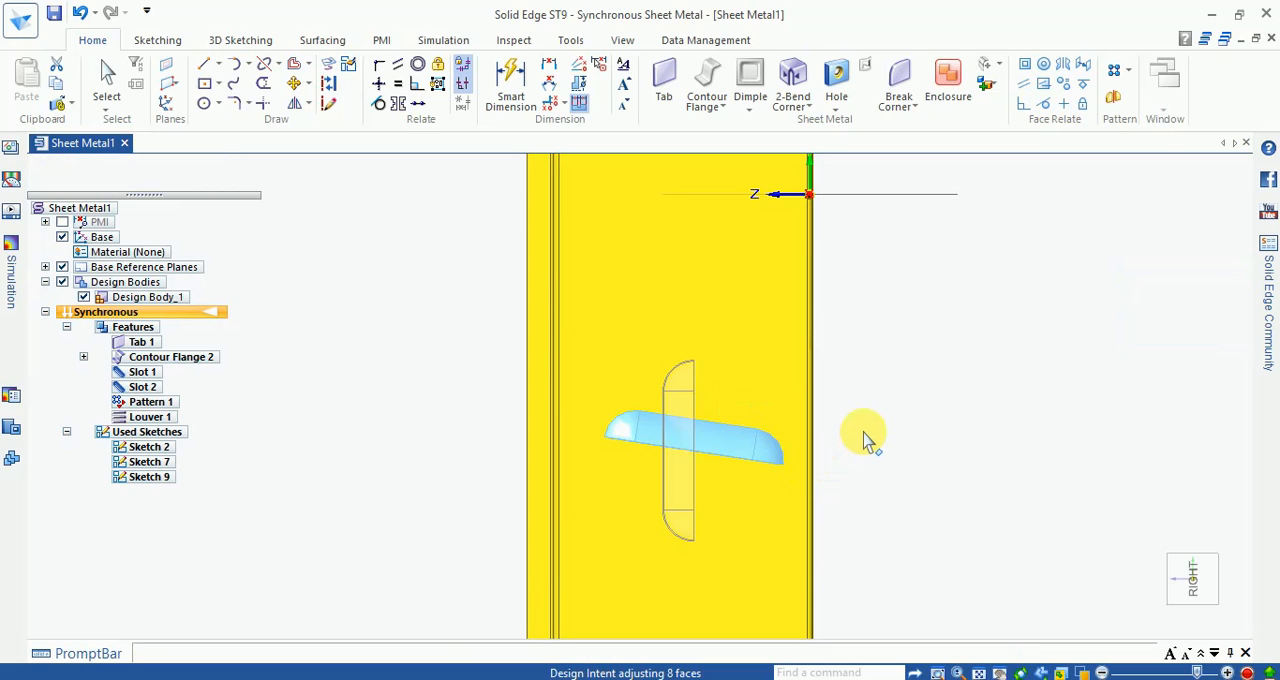
{"action": "scroll", "coordinate": [864, 432], "scroll_direction": "down", "scroll_amount": 1}
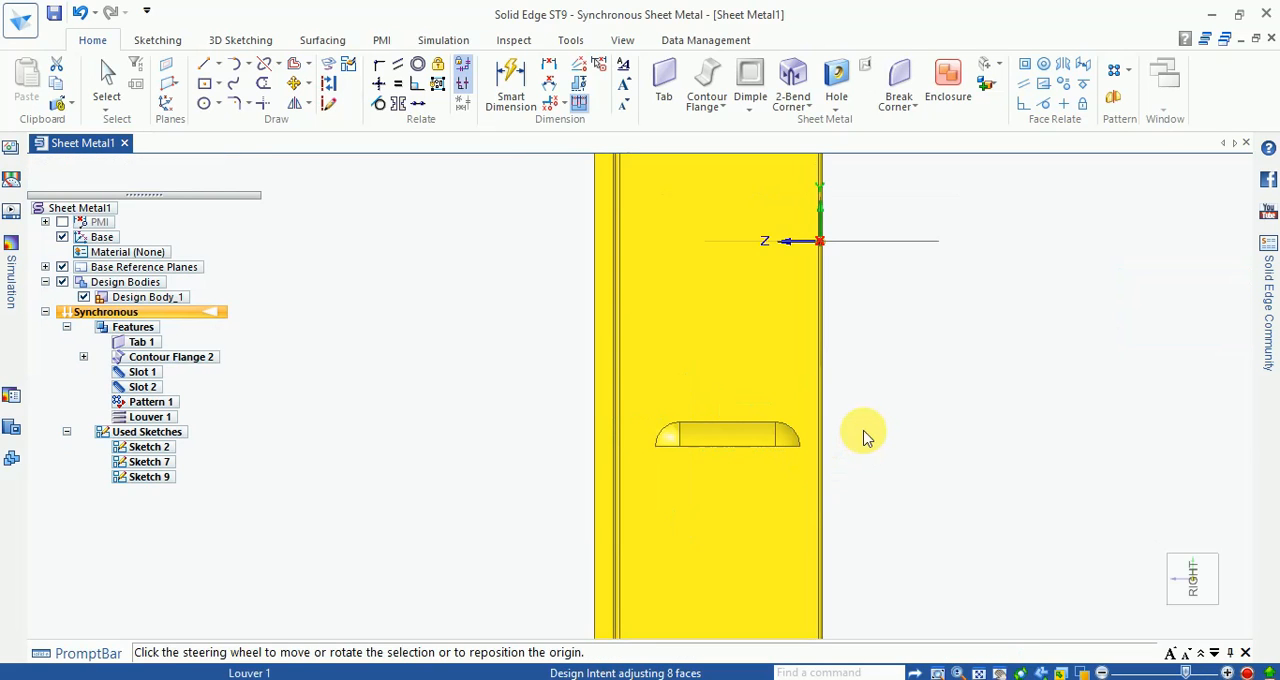
{"action": "scroll", "coordinate": [846, 423], "scroll_direction": "up", "scroll_amount": 1}
{"action": "scroll", "coordinate": [857, 417], "scroll_direction": "down", "scroll_amount": 2}
{"action": "left_click", "coordinate": [849, 449]}
{"action": "scroll", "coordinate": [790, 440], "scroll_direction": "up", "scroll_amount": 2}
{"action": "scroll", "coordinate": [875, 380], "scroll_direction": "down", "scroll_amount": 1}
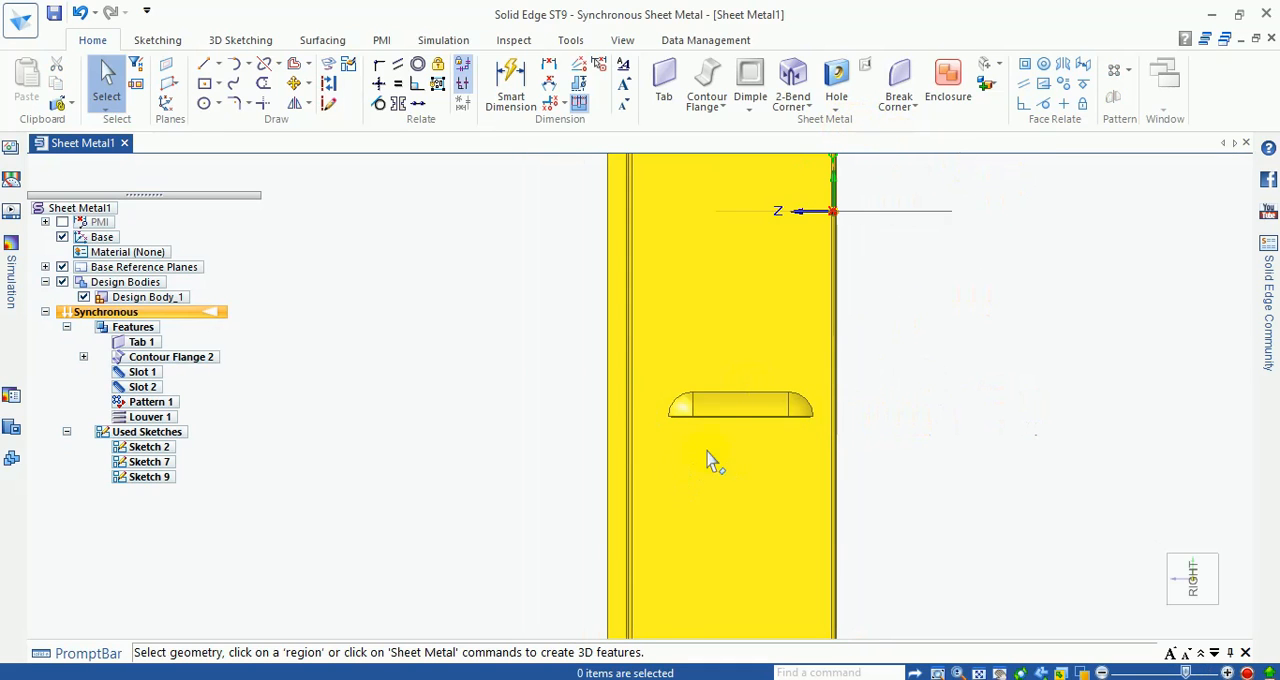
Step: Pattern the louver along the side wall with an X count of 8, a Y count of 1 and a 150 mm overall length
{"action": "left_click", "coordinate": [731, 416]}
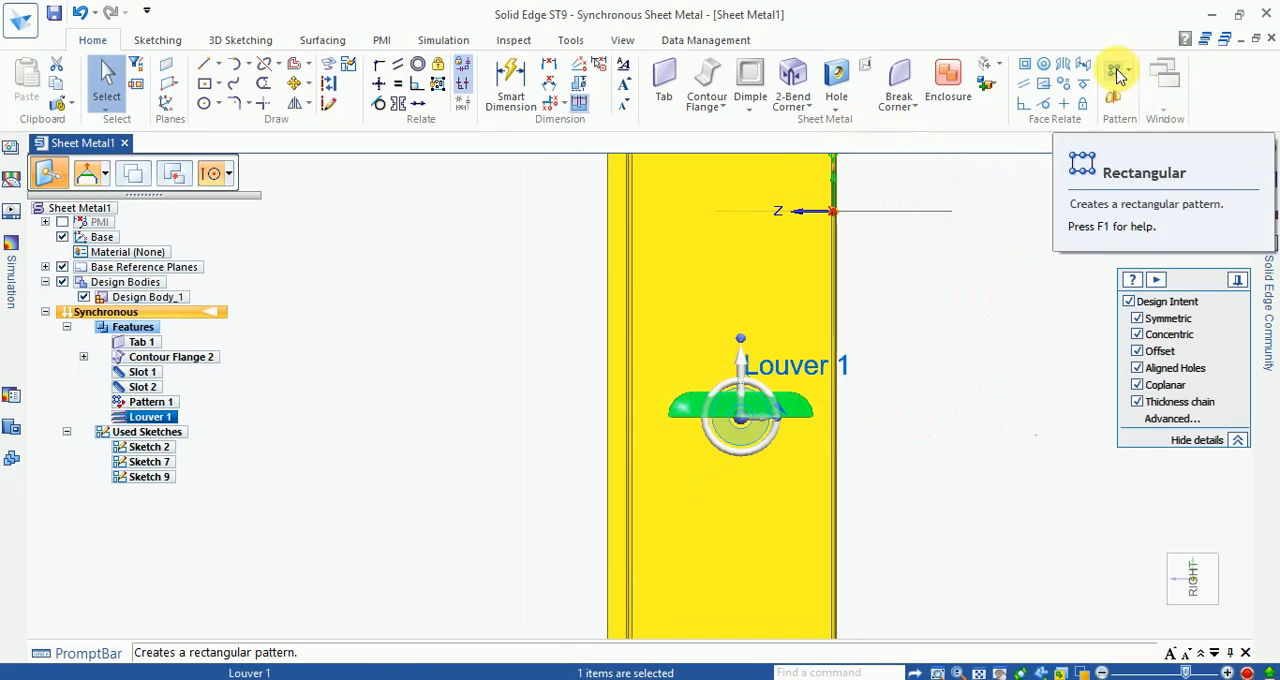
{"action": "left_click", "coordinate": [1114, 71]}
{"action": "scroll", "coordinate": [727, 280], "scroll_direction": "down", "scroll_amount": 3}
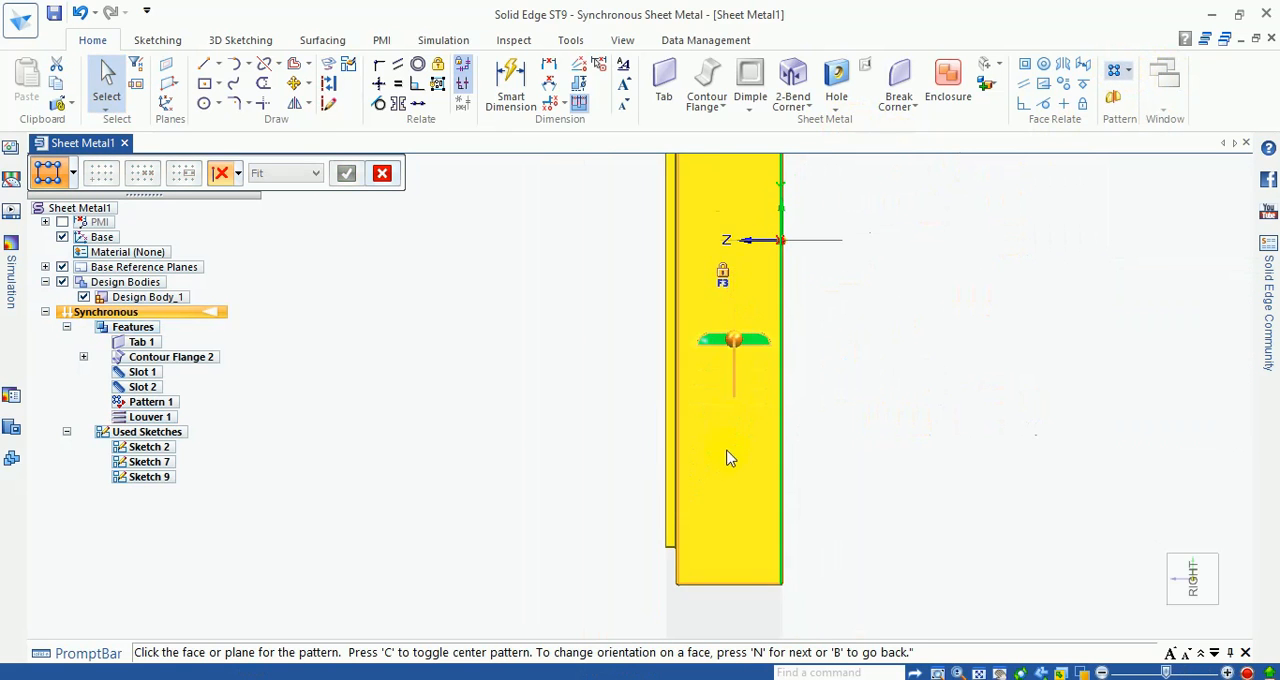
{"action": "scroll", "coordinate": [727, 456], "scroll_direction": "up", "scroll_amount": 2}
{"action": "left_click", "coordinate": [757, 521]}
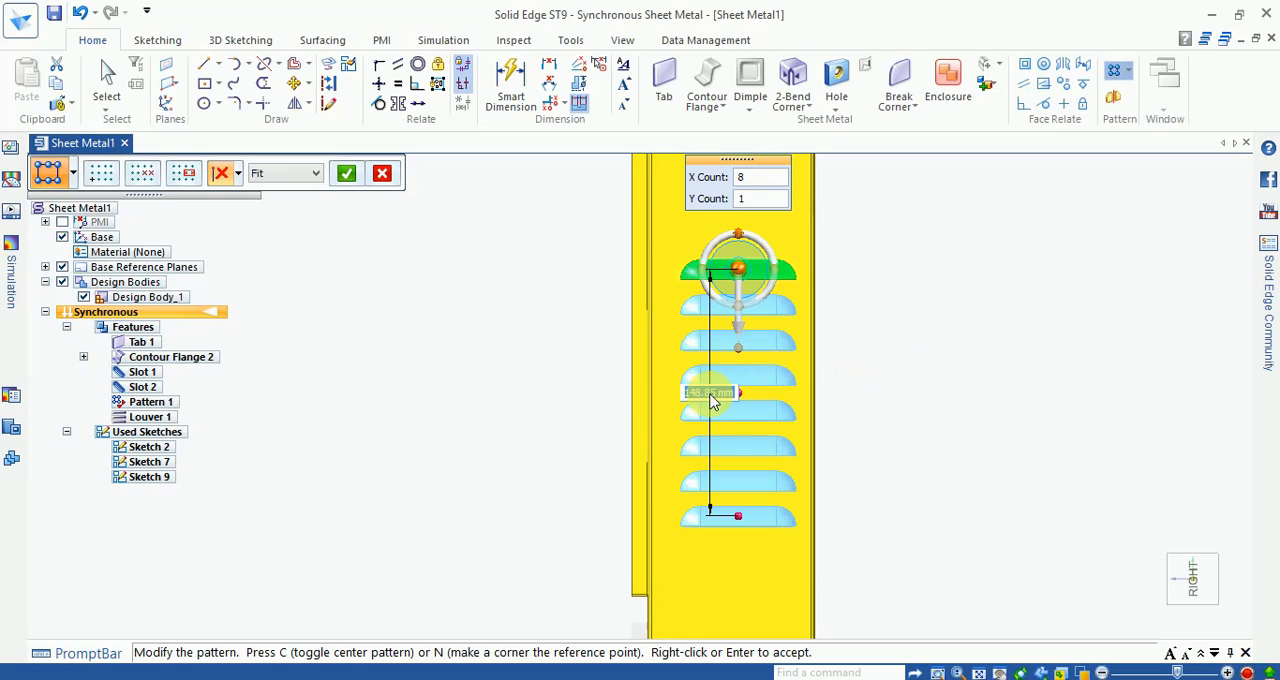
{"action": "right_click", "coordinate": [960, 438]}
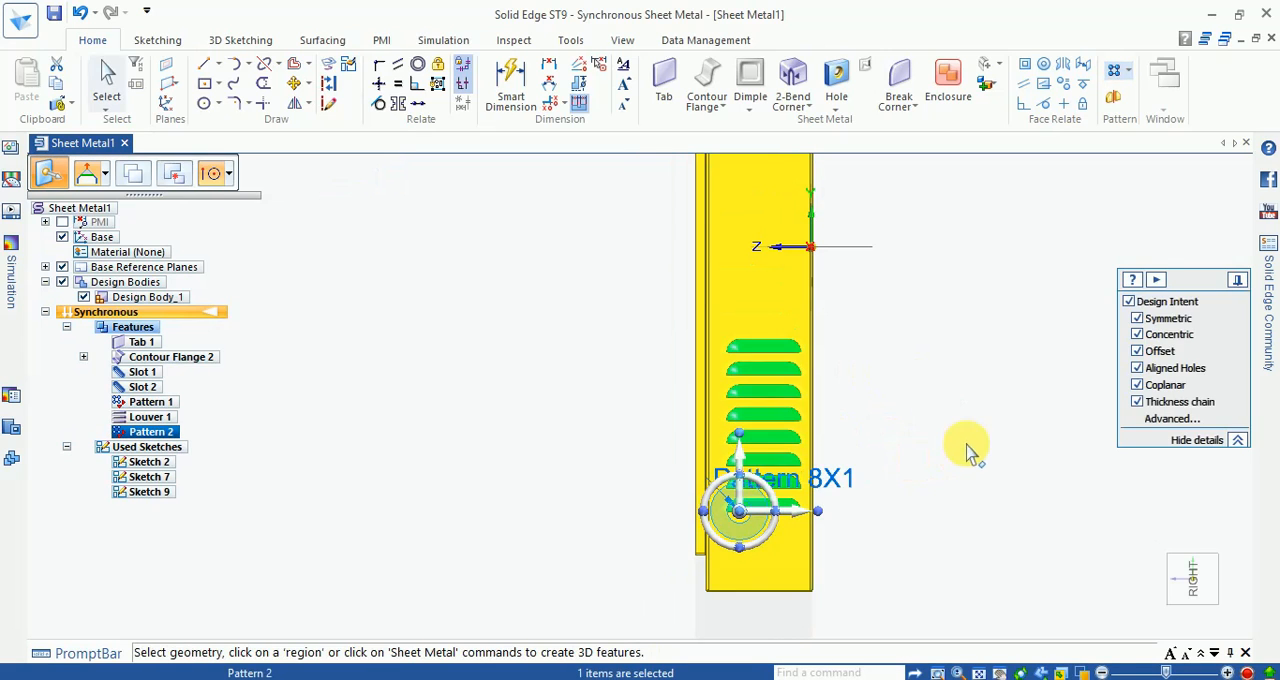
{"action": "left_click", "coordinate": [968, 450]}
{"action": "middle_click_drag", "start_coordinate": [971, 449], "coordinate": [1089, 310]}
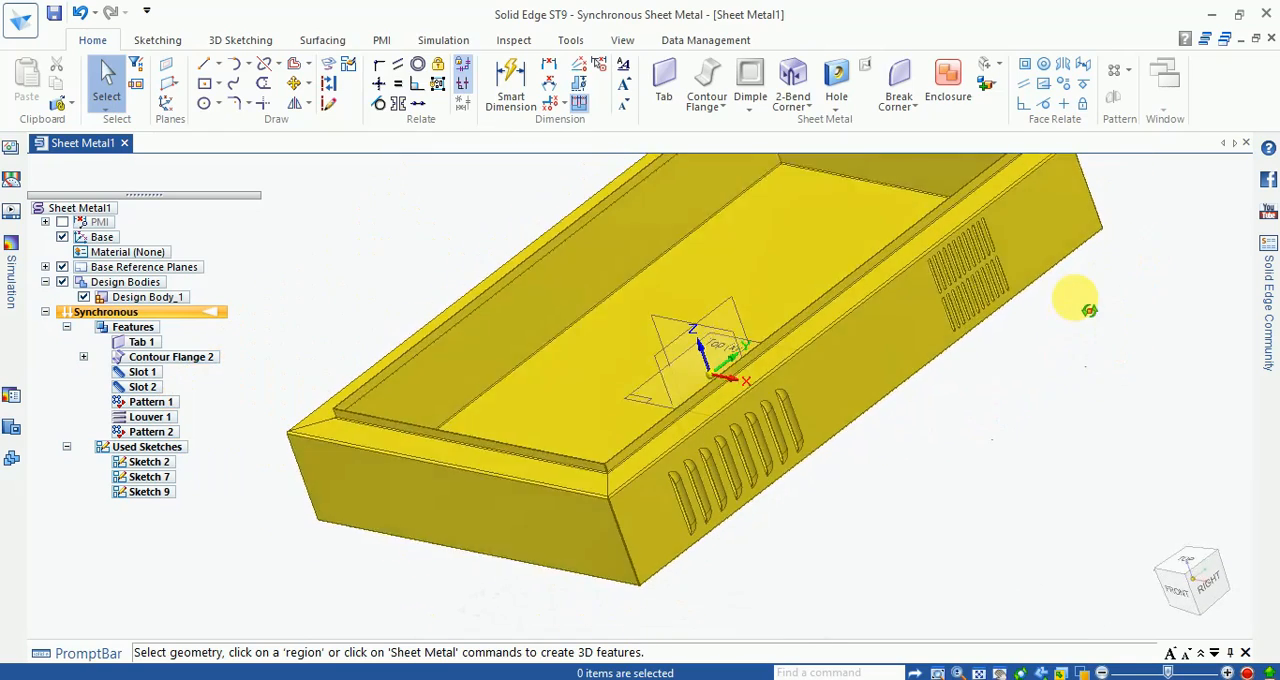
Step: Move the patterned louvers 30 mm along the side wall toward the origin and clear the selection
{"action": "scroll", "coordinate": [700, 430], "scroll_direction": "up", "scroll_amount": 5}
{"action": "left_click", "coordinate": [724, 444]}
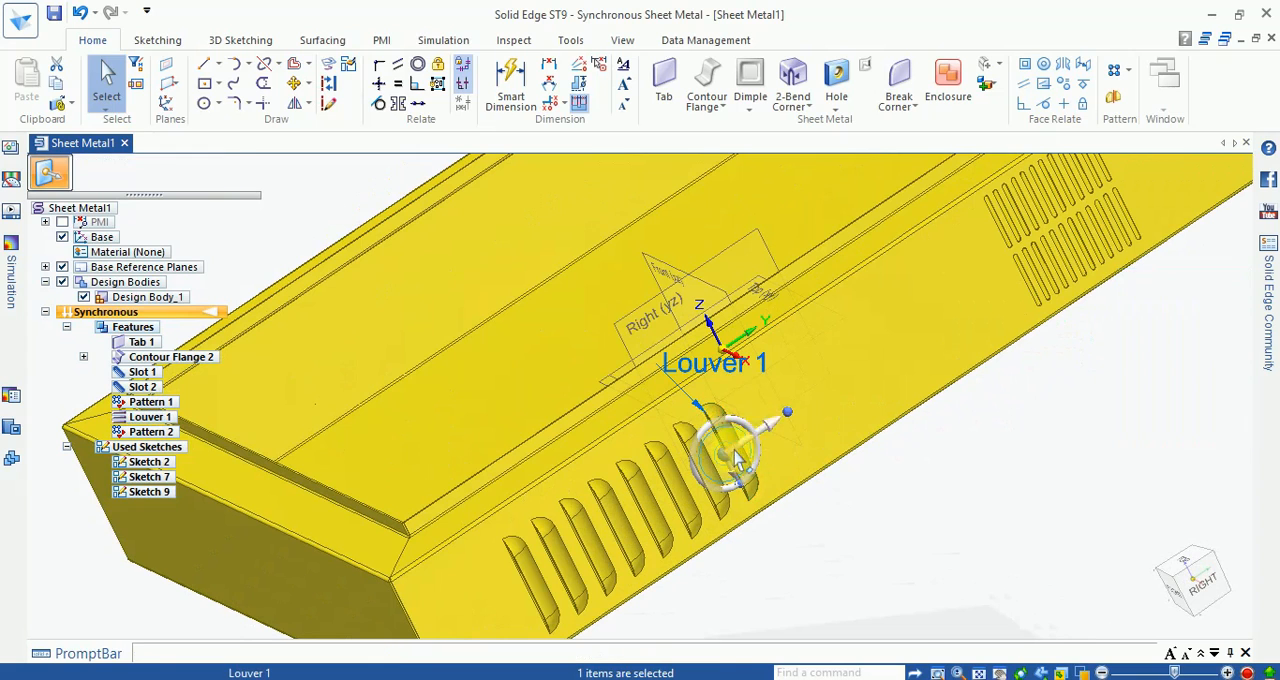
{"action": "left_click", "coordinate": [737, 458]}
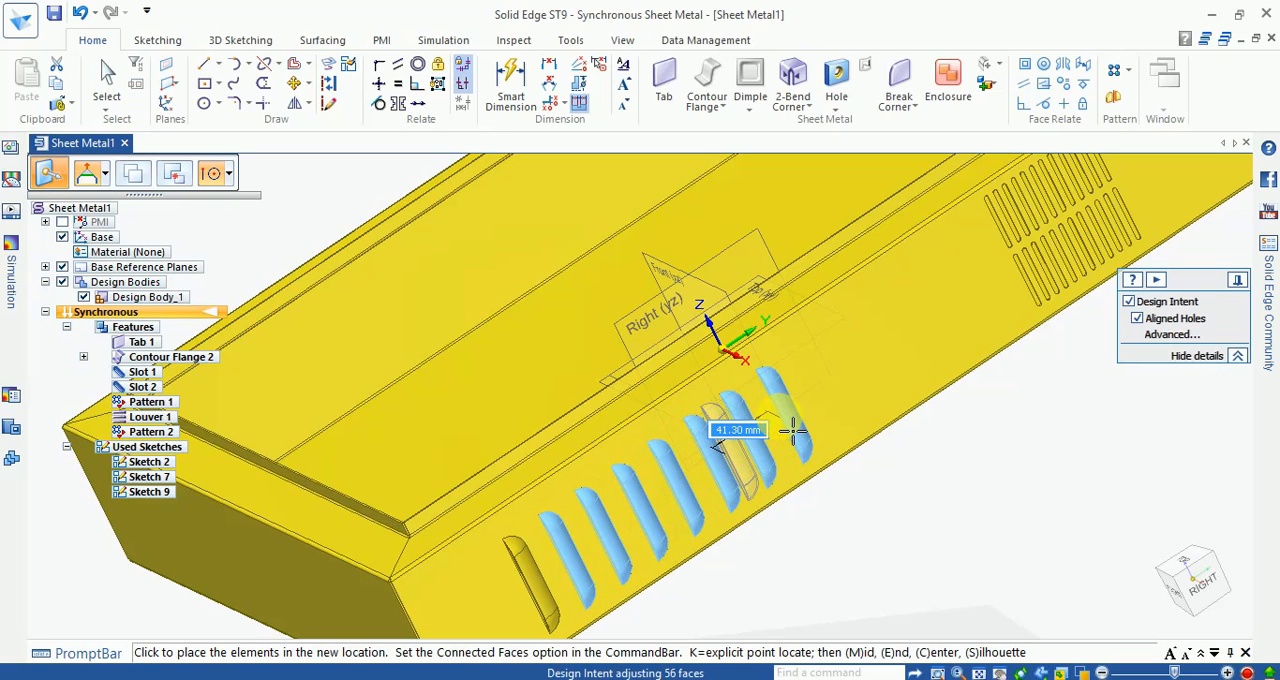
{"action": "type", "text": "30"}
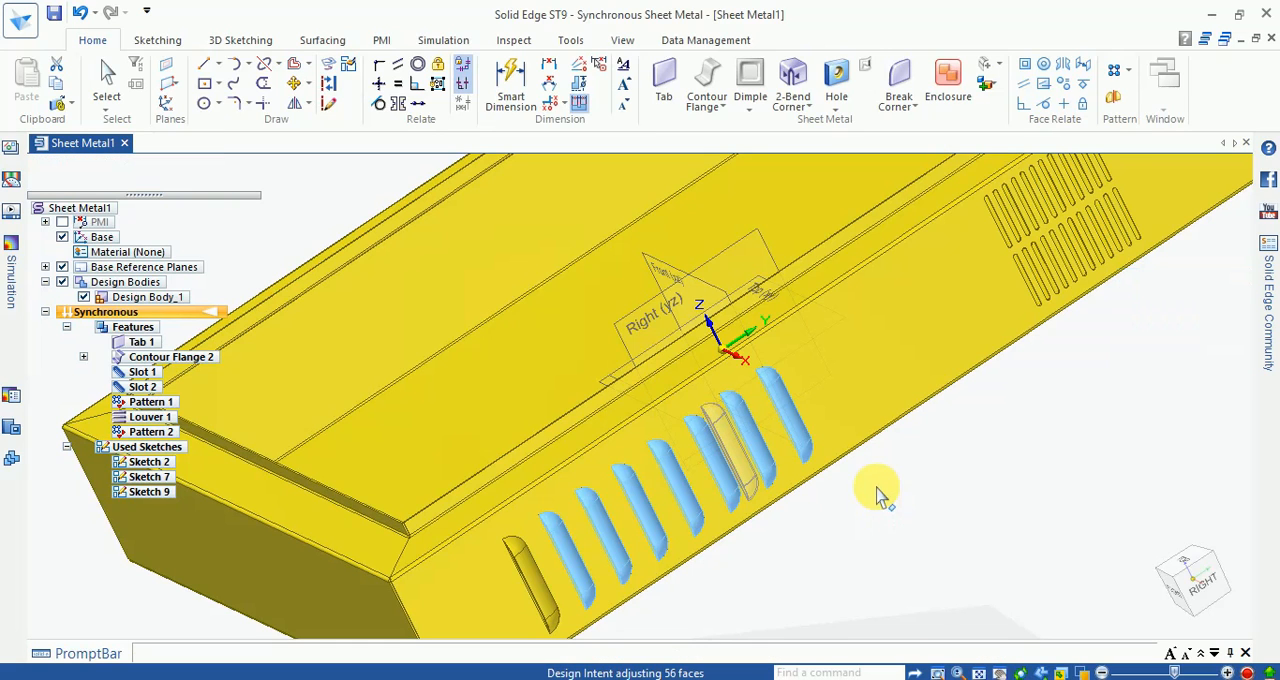
{"action": "scroll", "coordinate": [879, 488], "scroll_direction": "down", "scroll_amount": 2}
{"action": "middle_click_drag", "start_coordinate": [887, 504], "coordinate": [1040, 338]}
{"action": "left_click", "coordinate": [914, 512]}
{"action": "scroll", "coordinate": [843, 450], "scroll_direction": "down", "scroll_amount": 3}
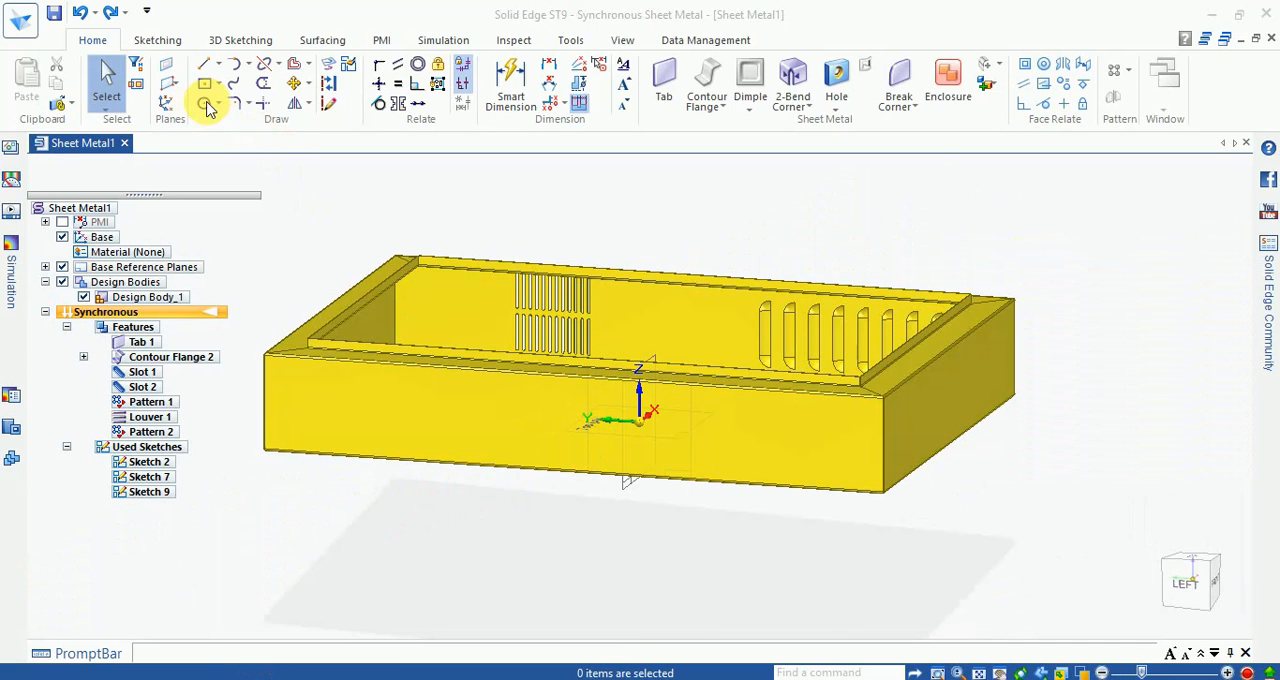
Step: Switch the model from the synchronous sheet metal environment to the ordered Part environment
{"action": "scroll", "coordinate": [582, 216], "scroll_direction": "down", "scroll_amount": 2}
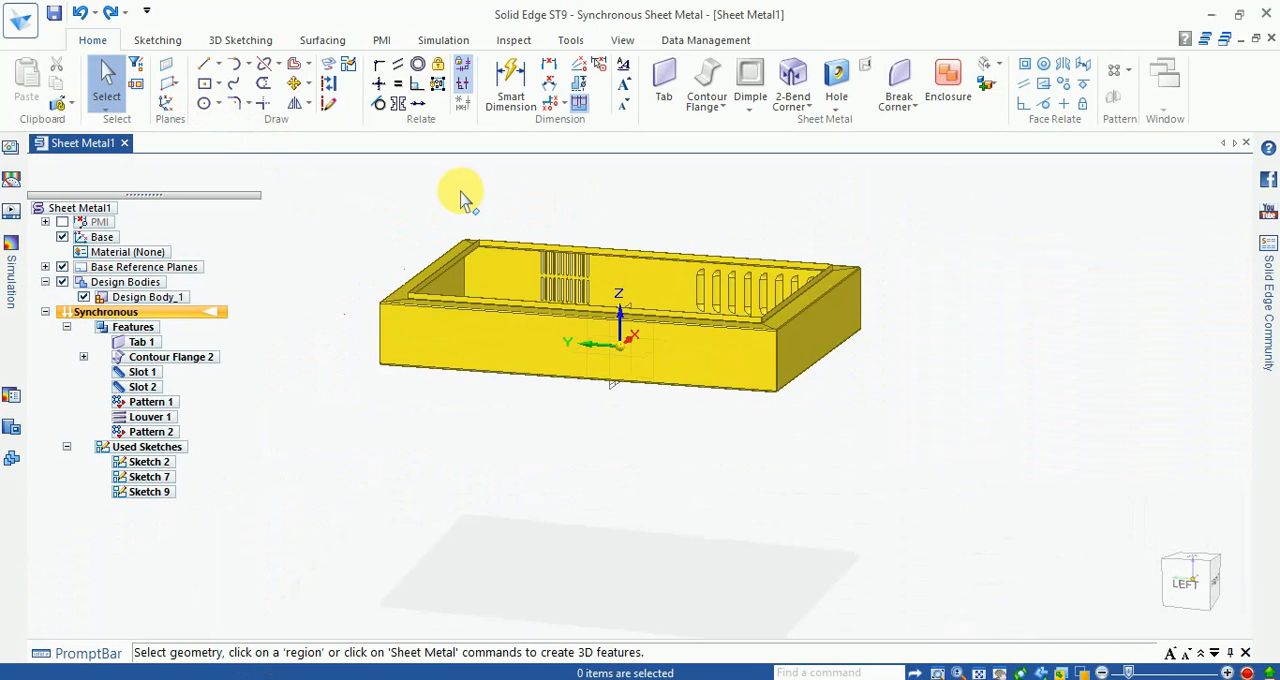
{"action": "scroll", "coordinate": [461, 196], "scroll_direction": "up", "scroll_amount": 2}
{"action": "left_click", "coordinate": [204, 103]}
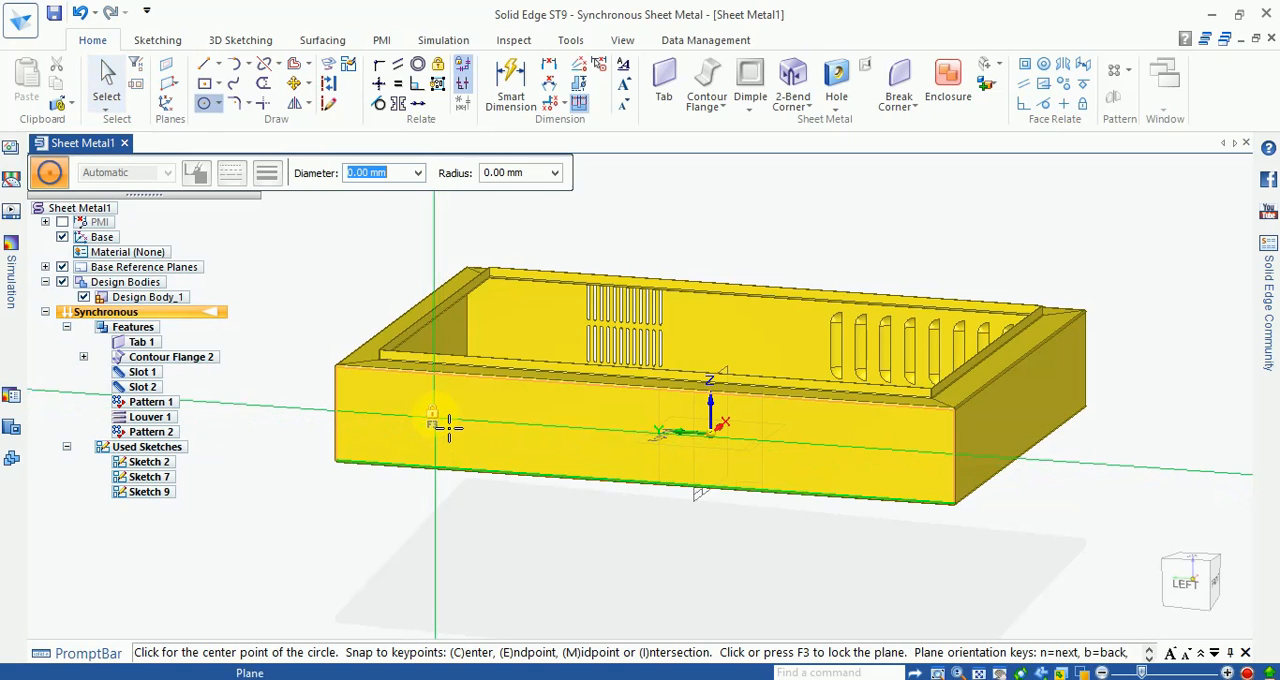
{"action": "key", "text": "Escape"}
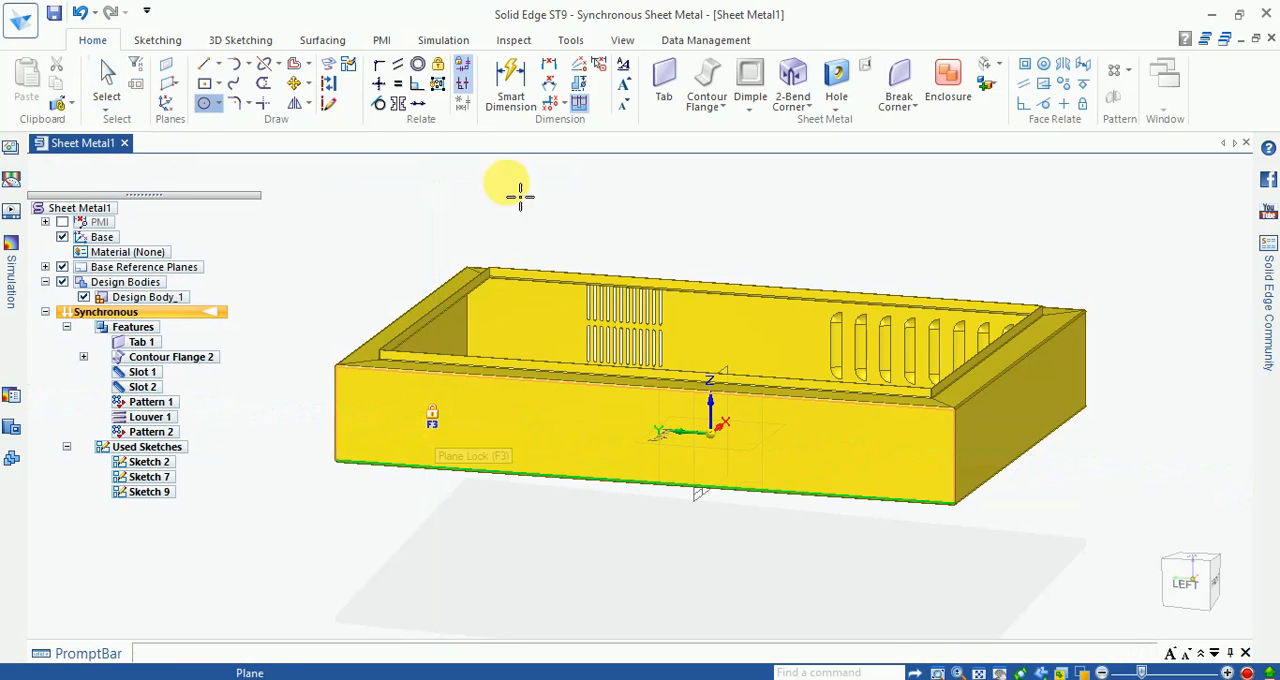
{"action": "left_click", "coordinate": [570, 40]}
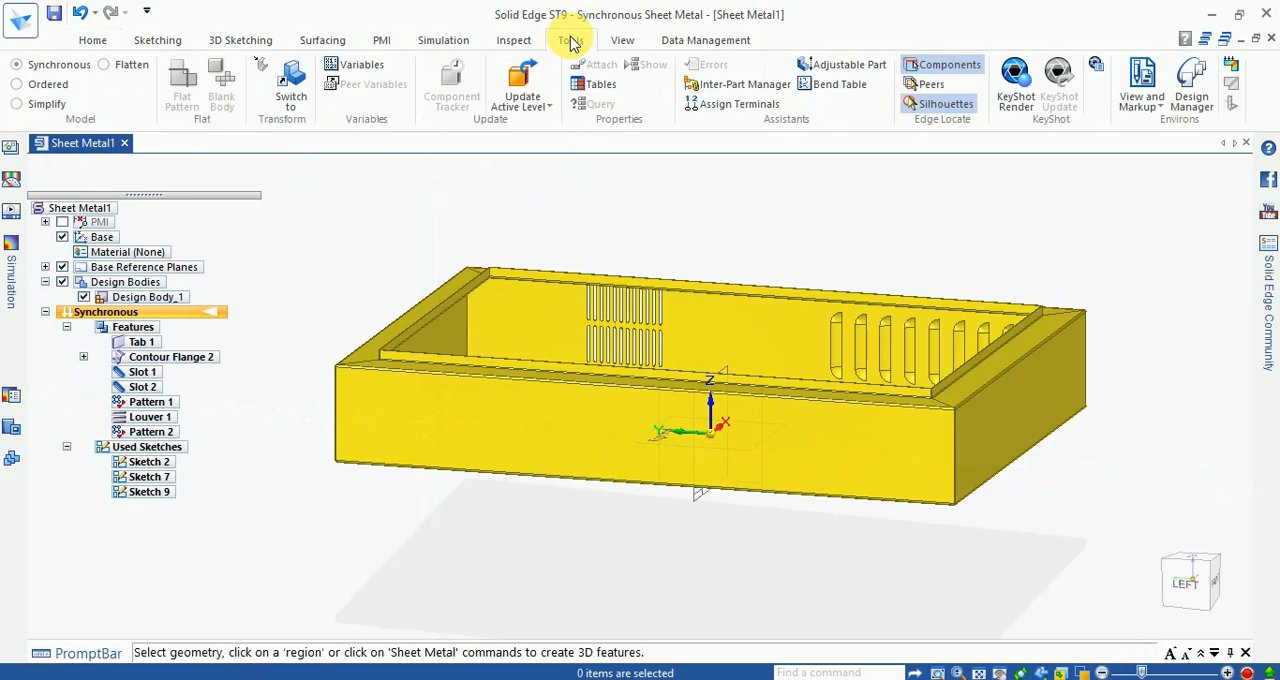
{"action": "left_click", "coordinate": [293, 88]}
{"action": "left_click", "coordinate": [669, 376]}
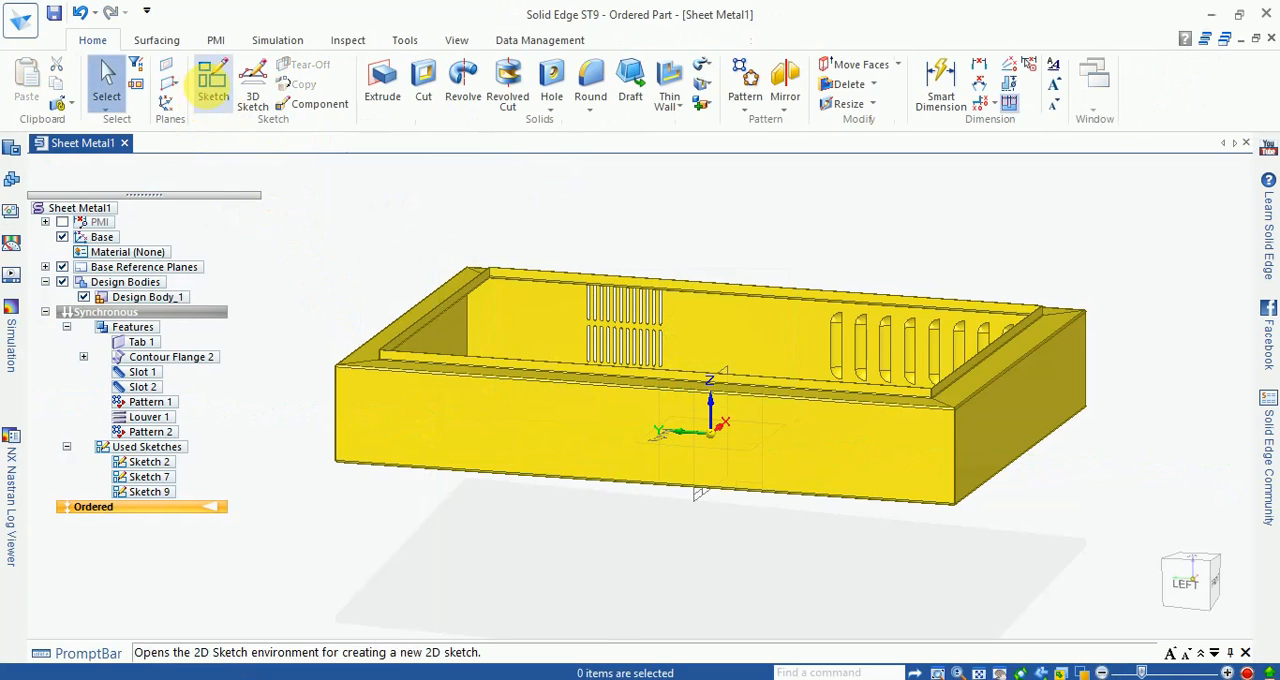
Step: Sketch a 75 mm diameter circle on the plain long side wall opposite the louvers, and shift it slightly downward
{"action": "left_click", "coordinate": [213, 85]}
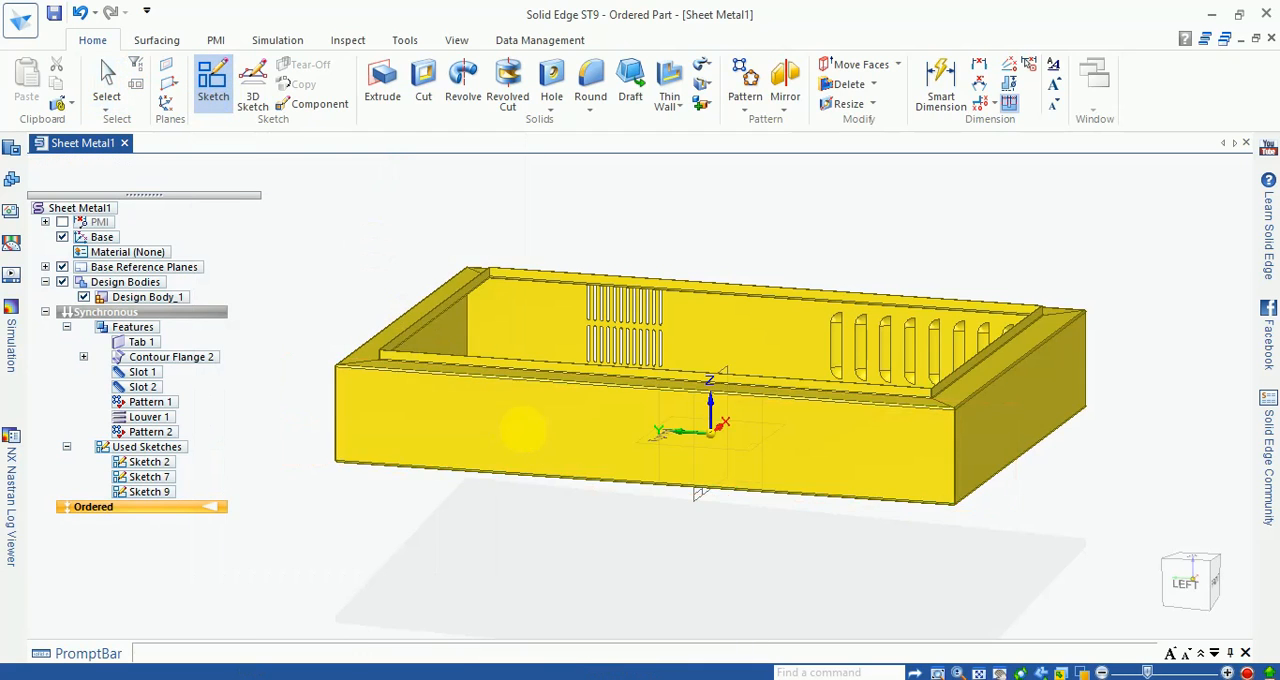
{"action": "left_click", "coordinate": [511, 423]}
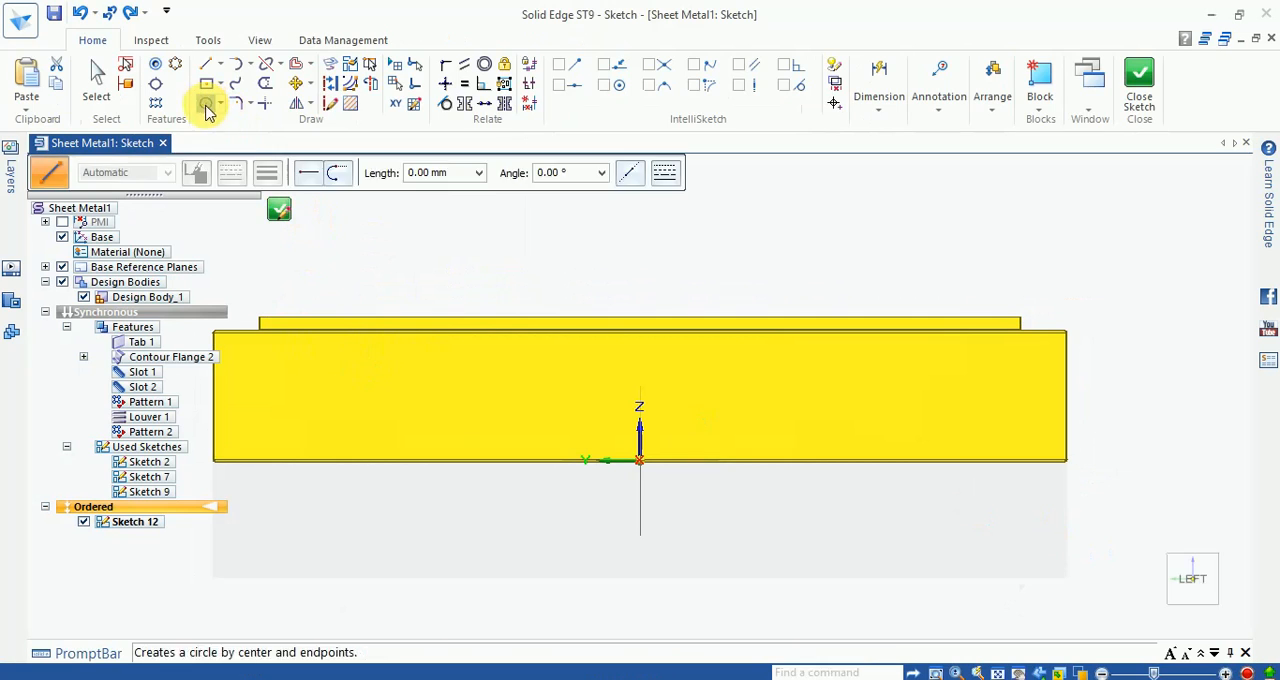
{"action": "left_click", "coordinate": [205, 103]}
{"action": "scroll", "coordinate": [543, 406], "scroll_direction": "up", "scroll_amount": 3}
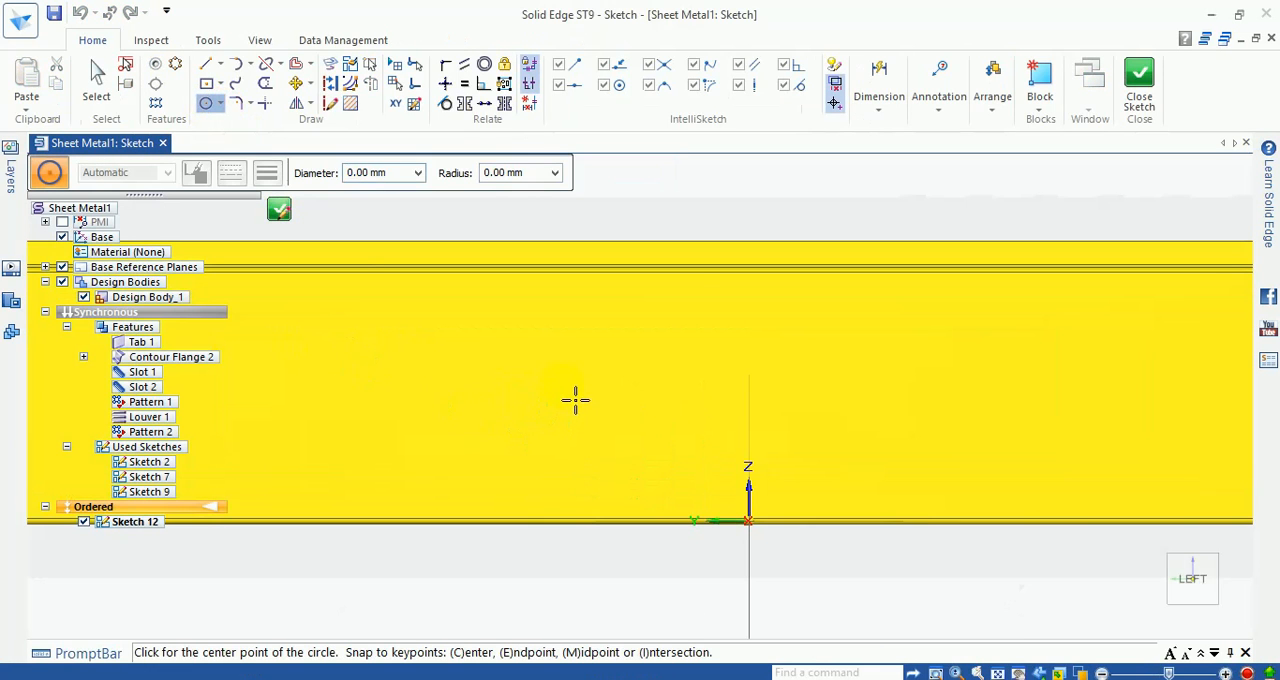
{"action": "left_click", "coordinate": [561, 384]}
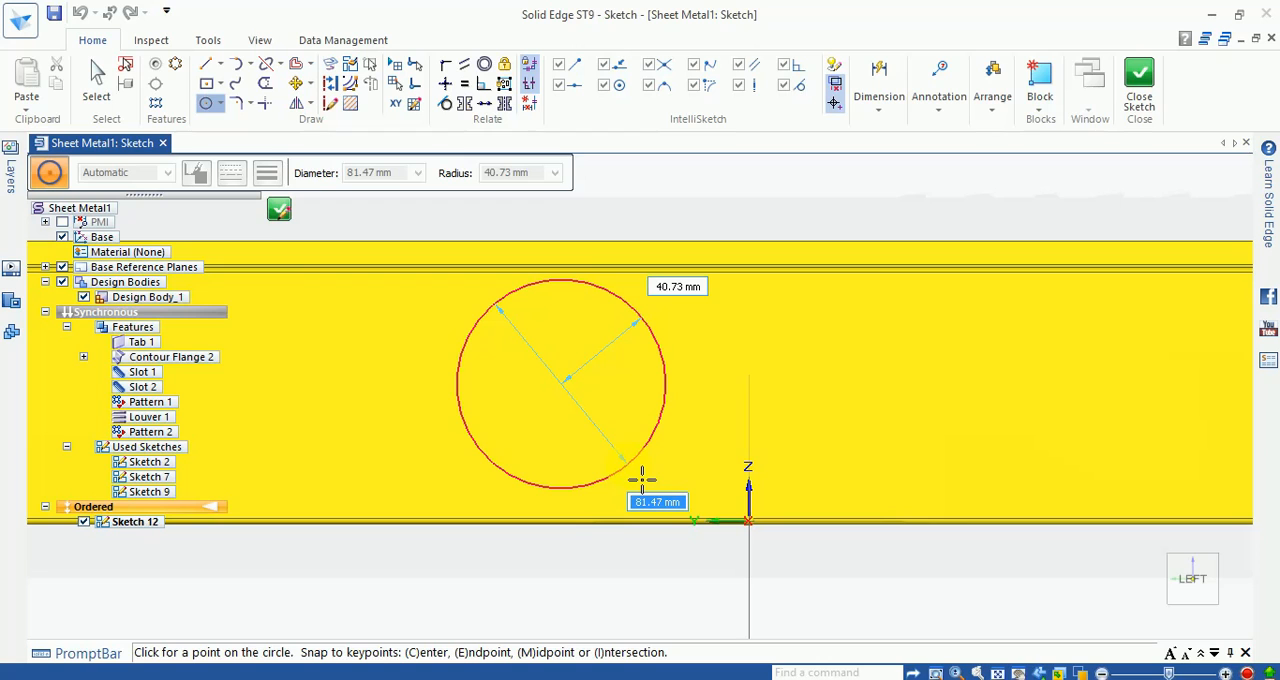
{"action": "key", "text": "Return"}
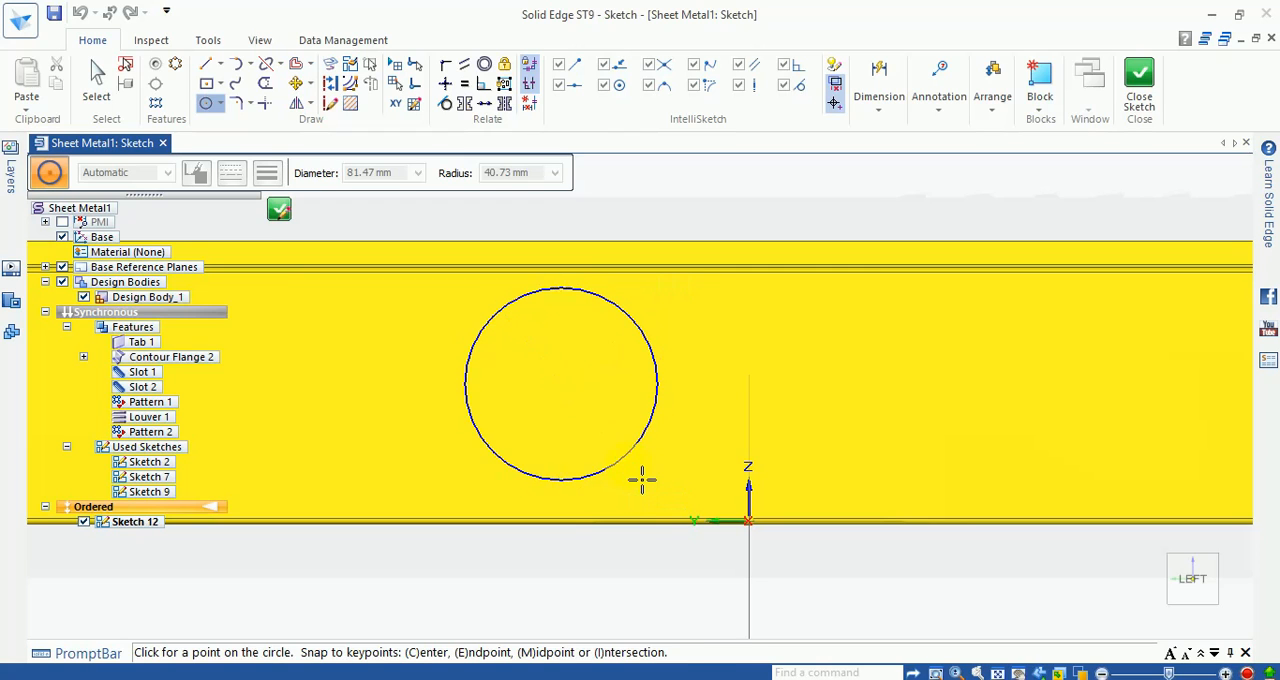
{"action": "key", "text": "Escape"}
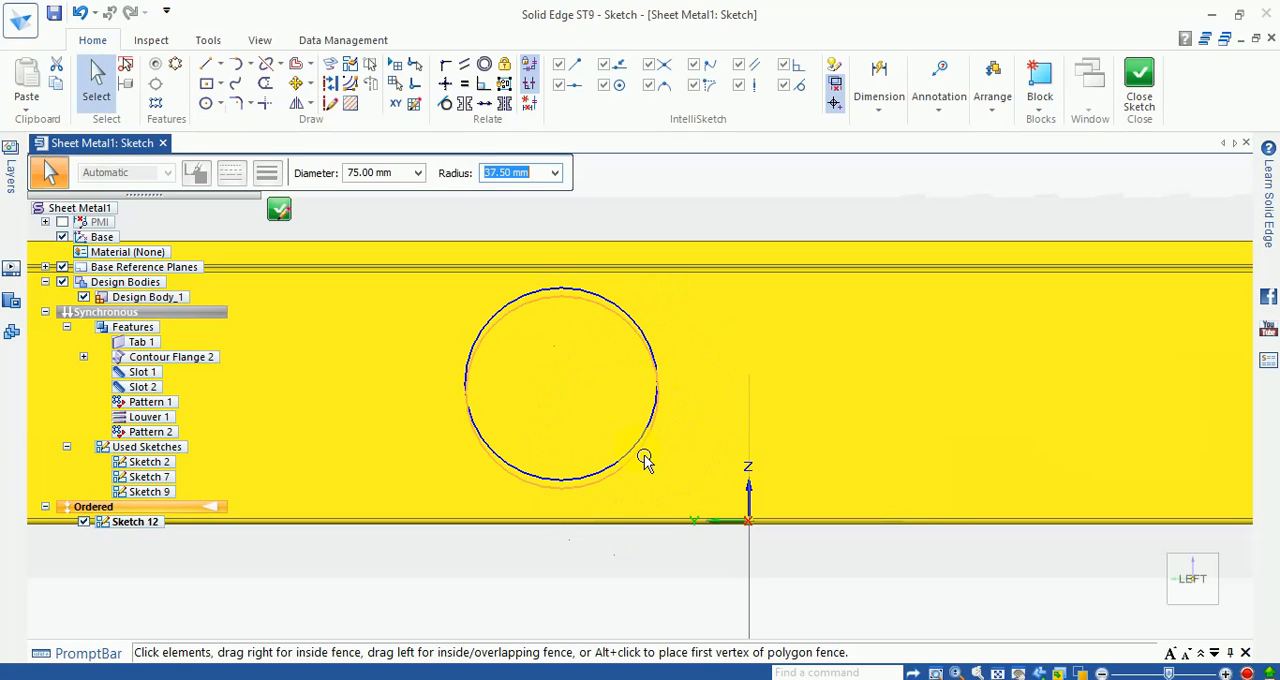
{"action": "left_click_drag", "start_coordinate": [644, 456], "coordinate": [644, 456]}
{"action": "key", "text": "Escape"}
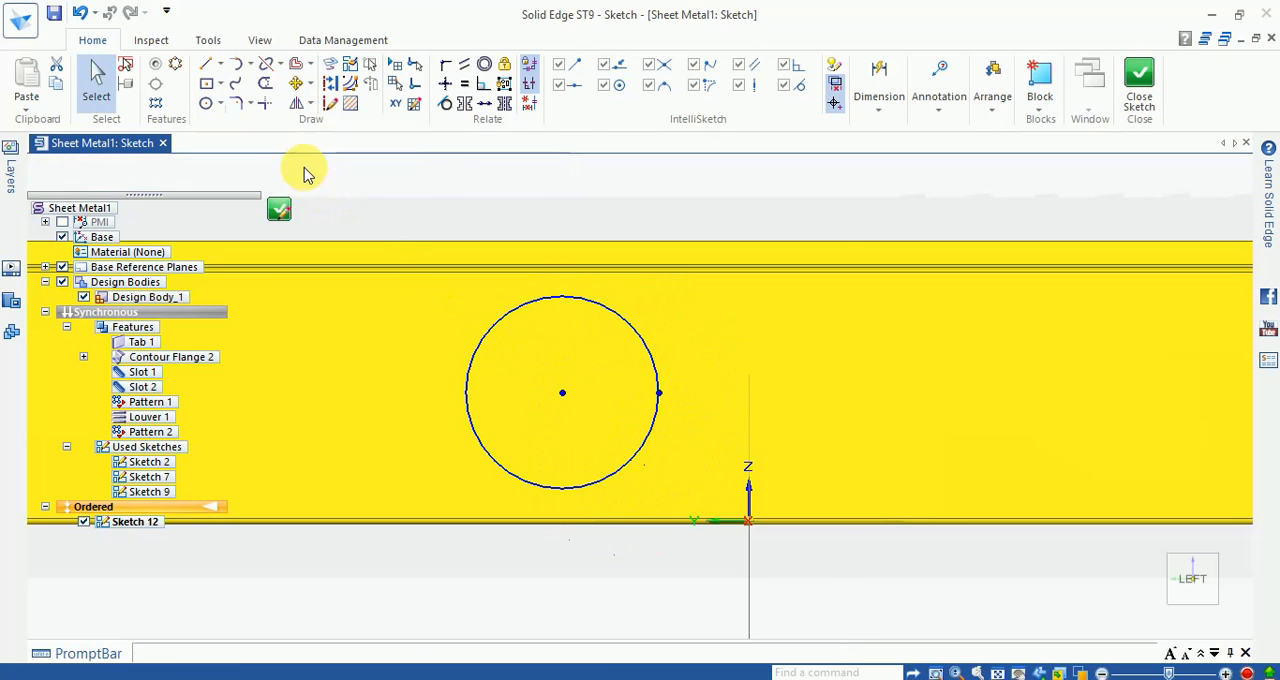
Step: Offset the 75 mm circle inward four times in succession at a distance of 7 mm
{"action": "left_click", "coordinate": [296, 67]}
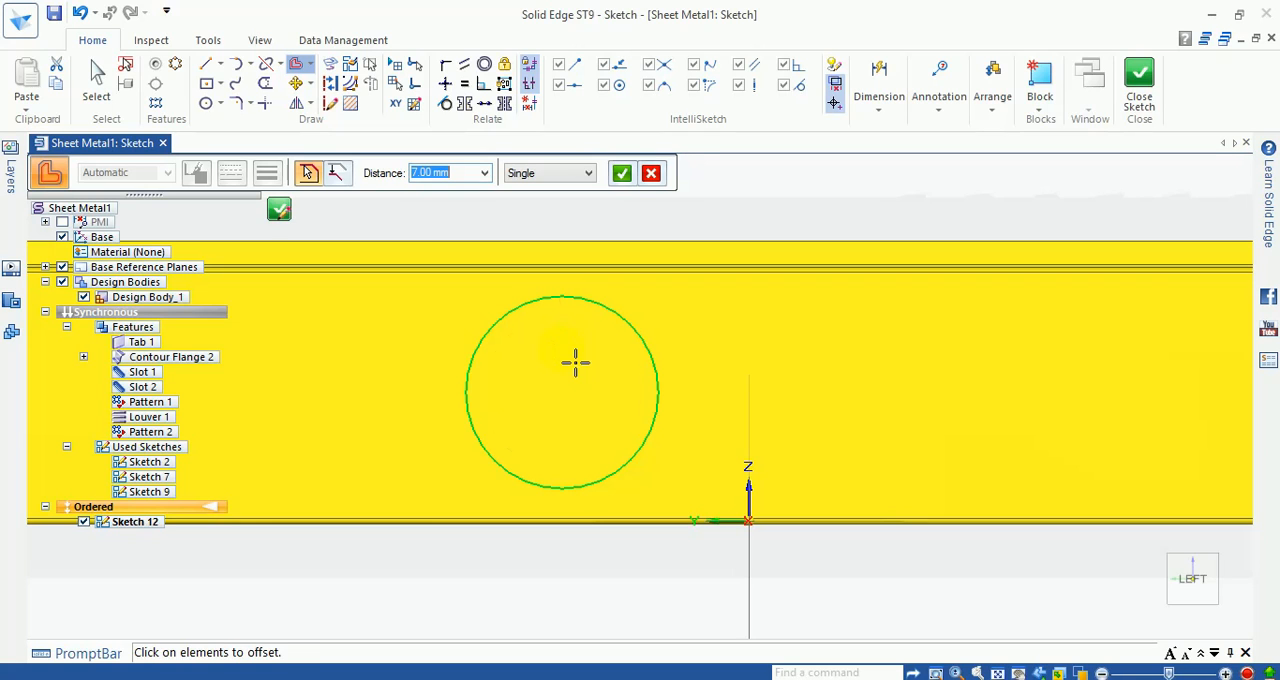
{"action": "left_click", "coordinate": [575, 362]}
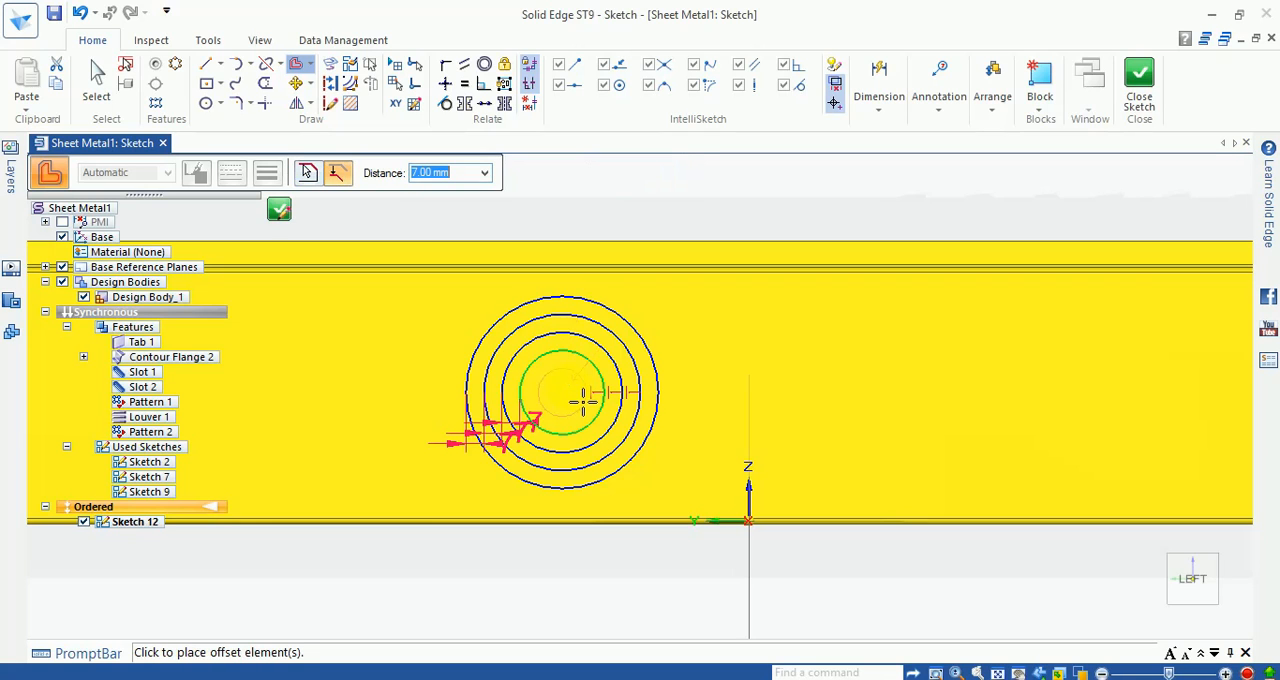
{"action": "key", "text": "Escape"}
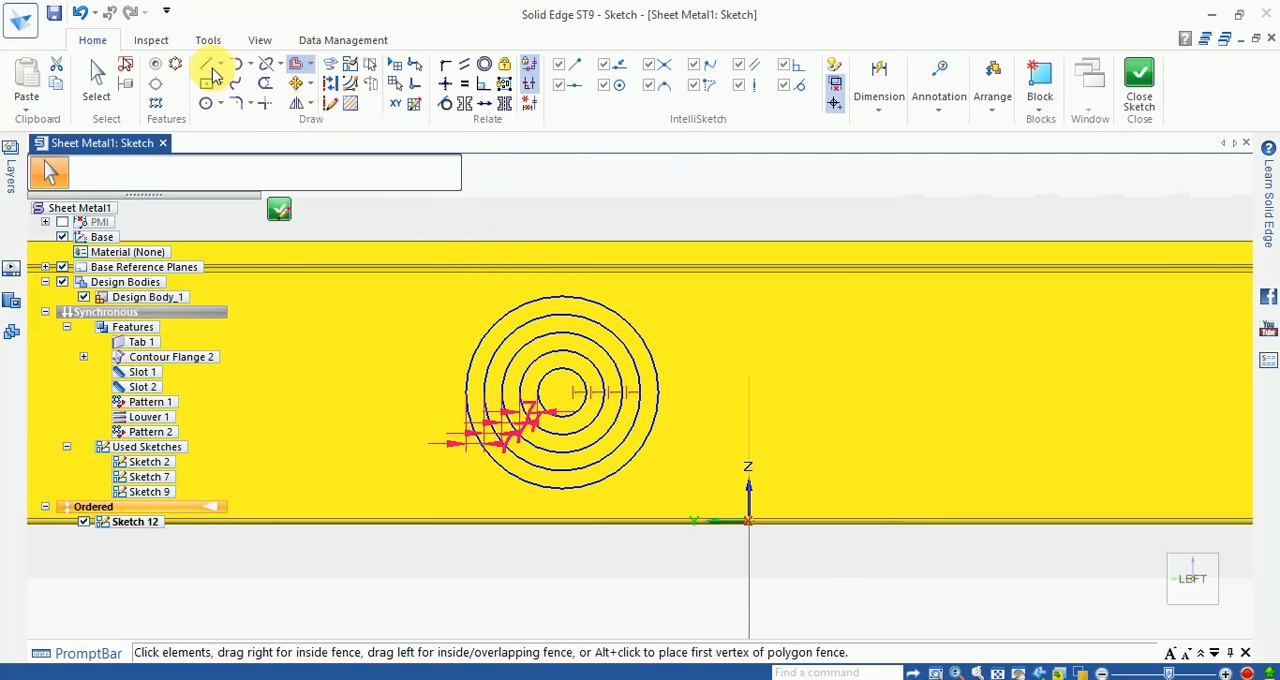
Step: Draw a vertical and a horizontal line across the full diameter of the outermost circle
{"action": "left_click", "coordinate": [206, 64]}
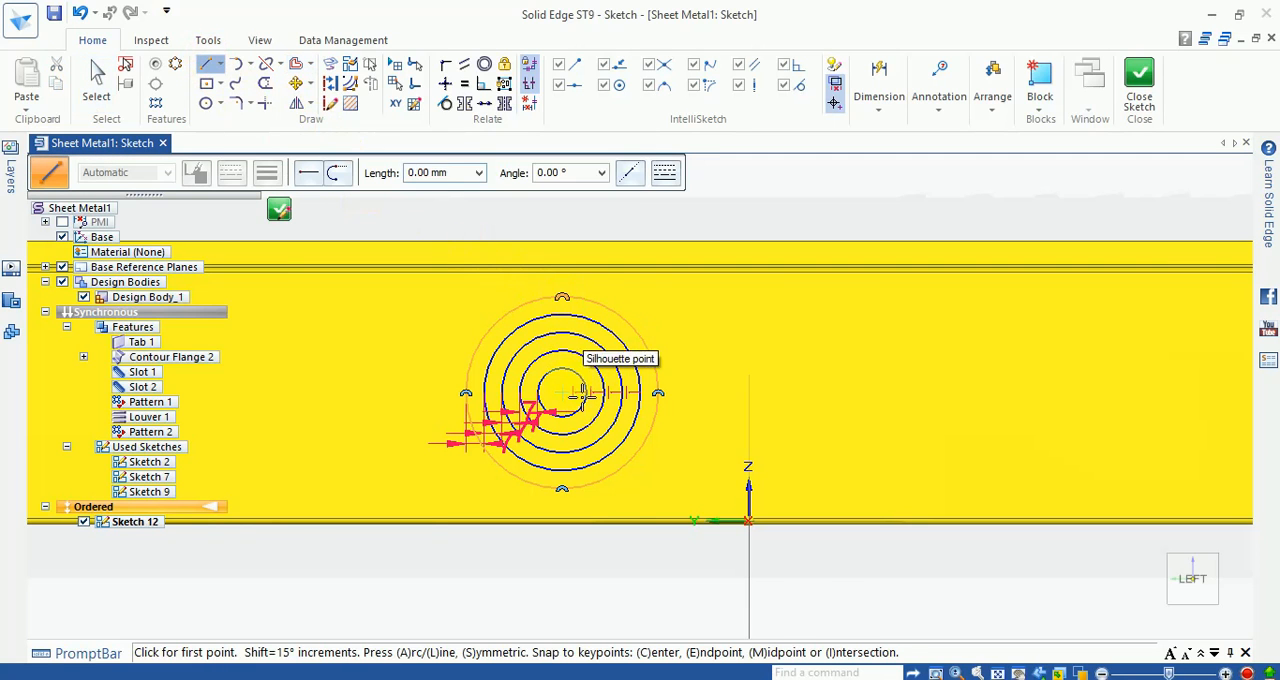
{"action": "left_click", "coordinate": [563, 298]}
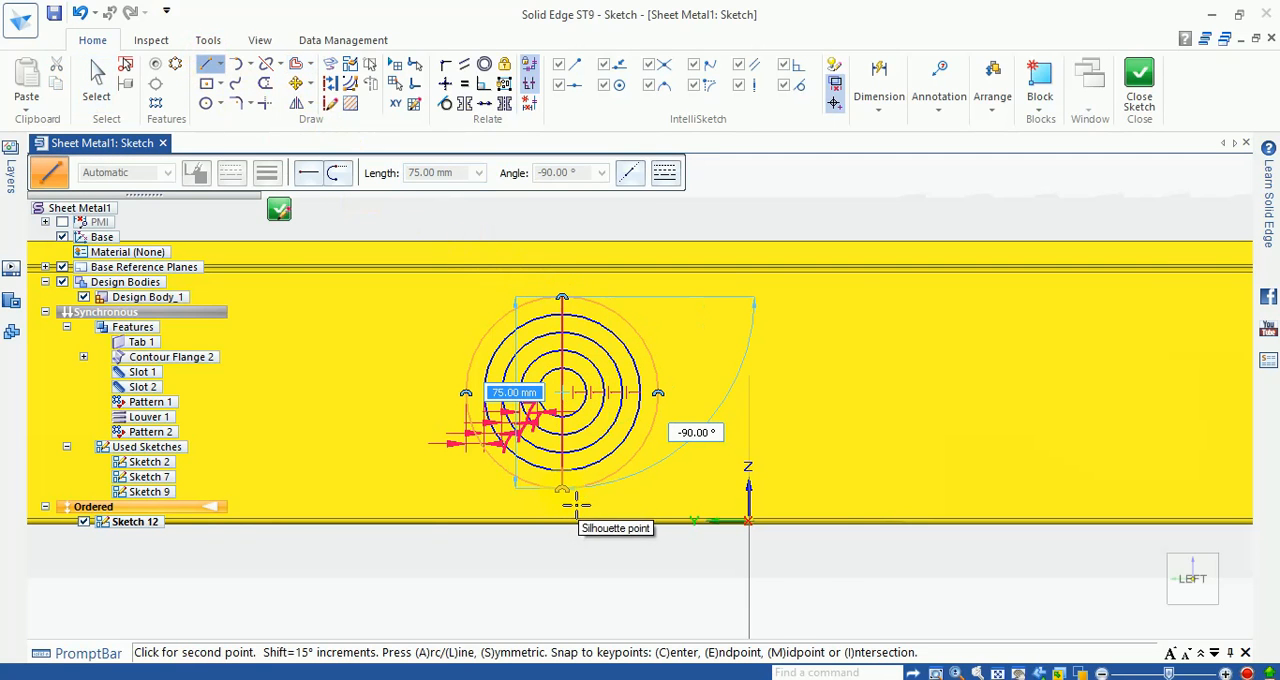
{"action": "left_click", "coordinate": [576, 503]}
{"action": "scroll", "coordinate": [553, 405], "scroll_direction": "up", "scroll_amount": 3}
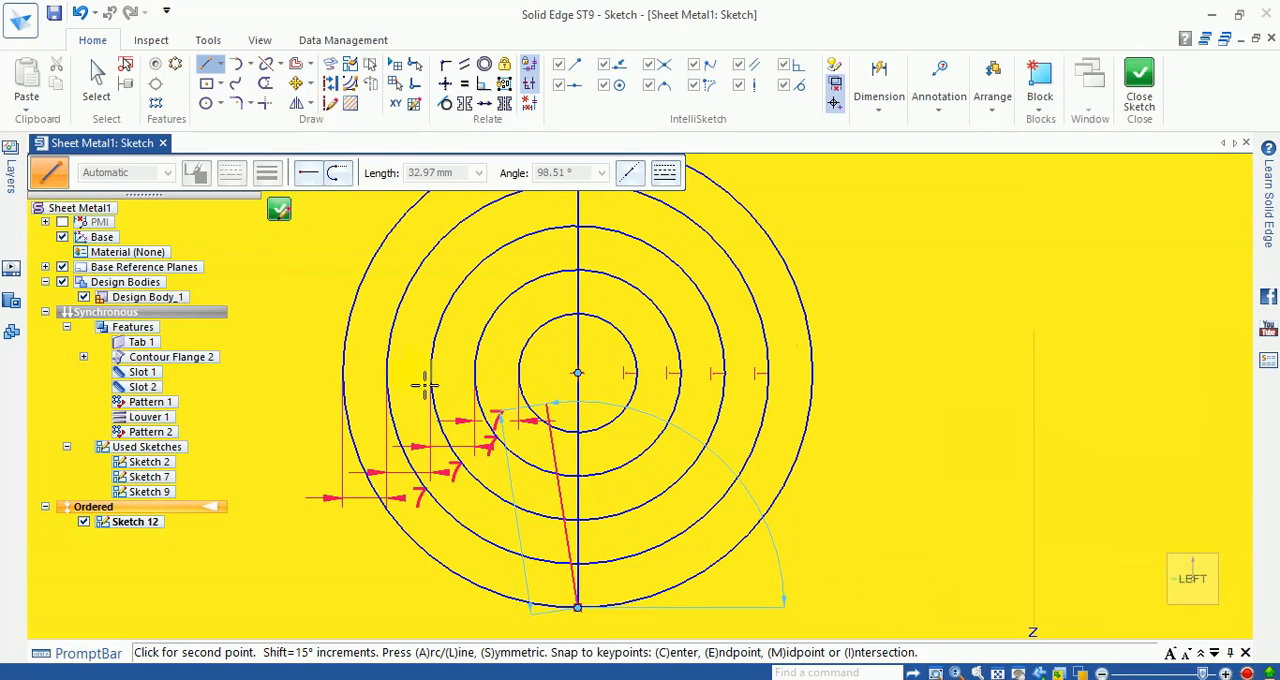
{"action": "key", "text": "Escape"}
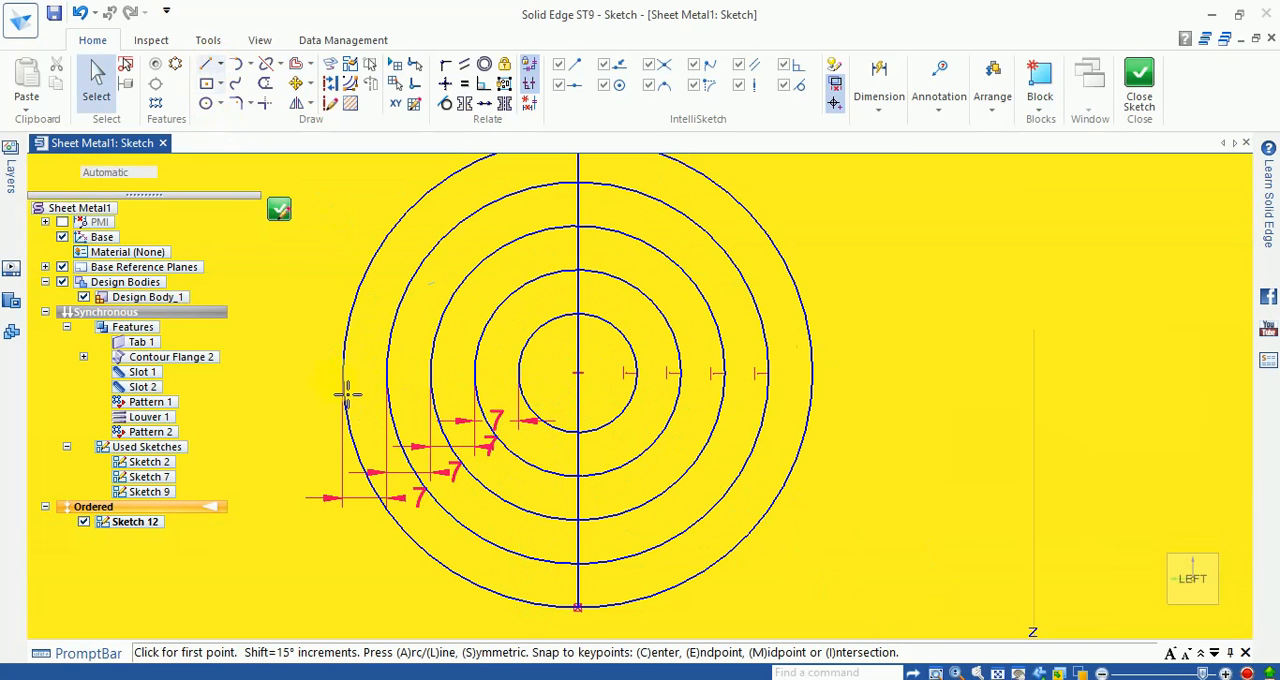
{"action": "key", "text": "l"}
{"action": "left_click", "coordinate": [343, 373]}
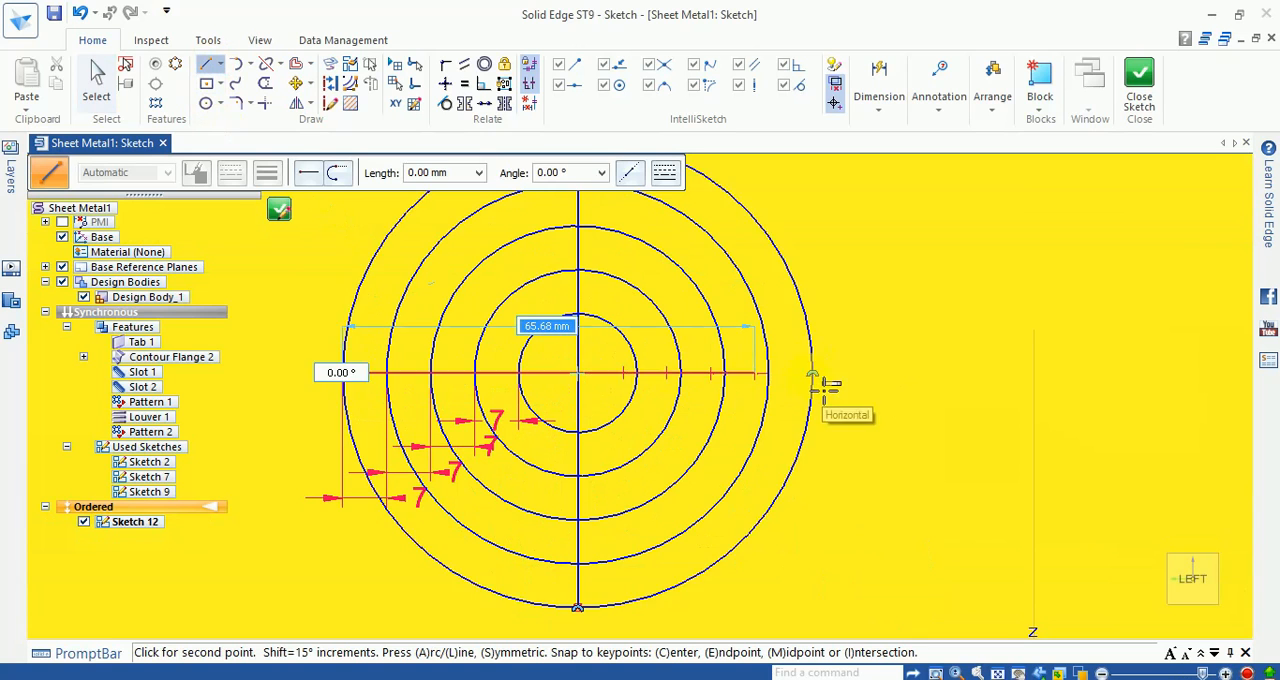
{"action": "left_click", "coordinate": [827, 381]}
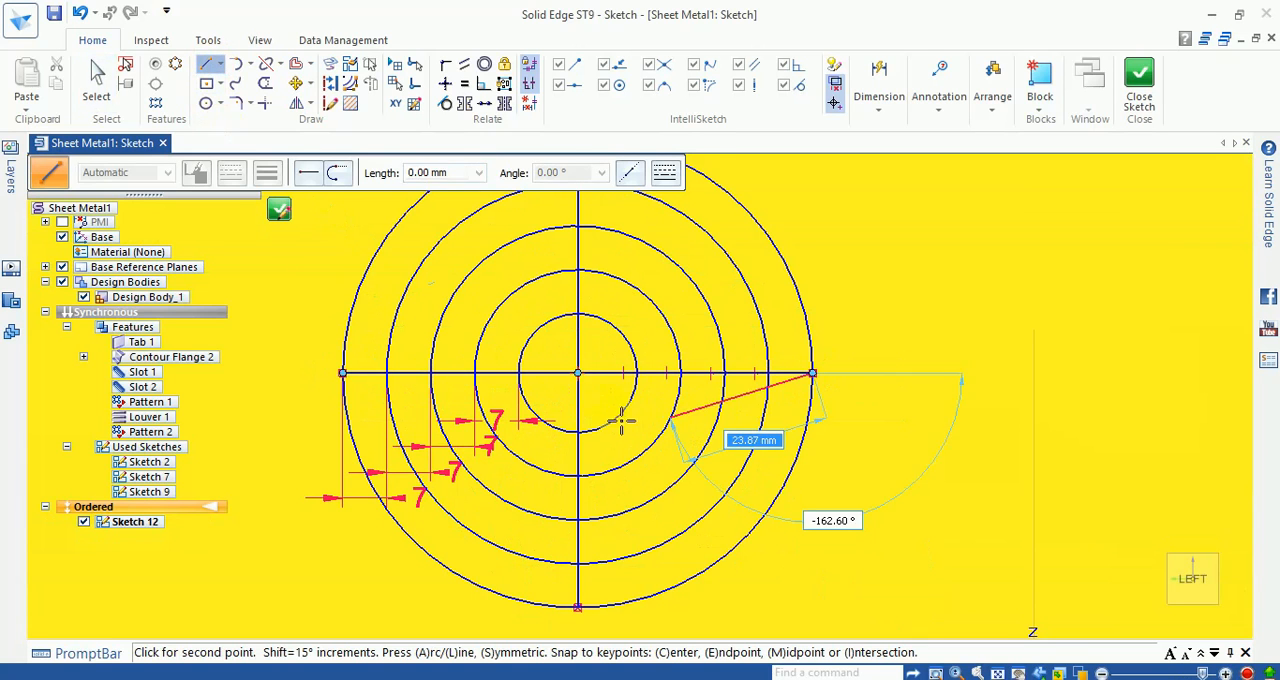
{"action": "key", "text": "Escape"}
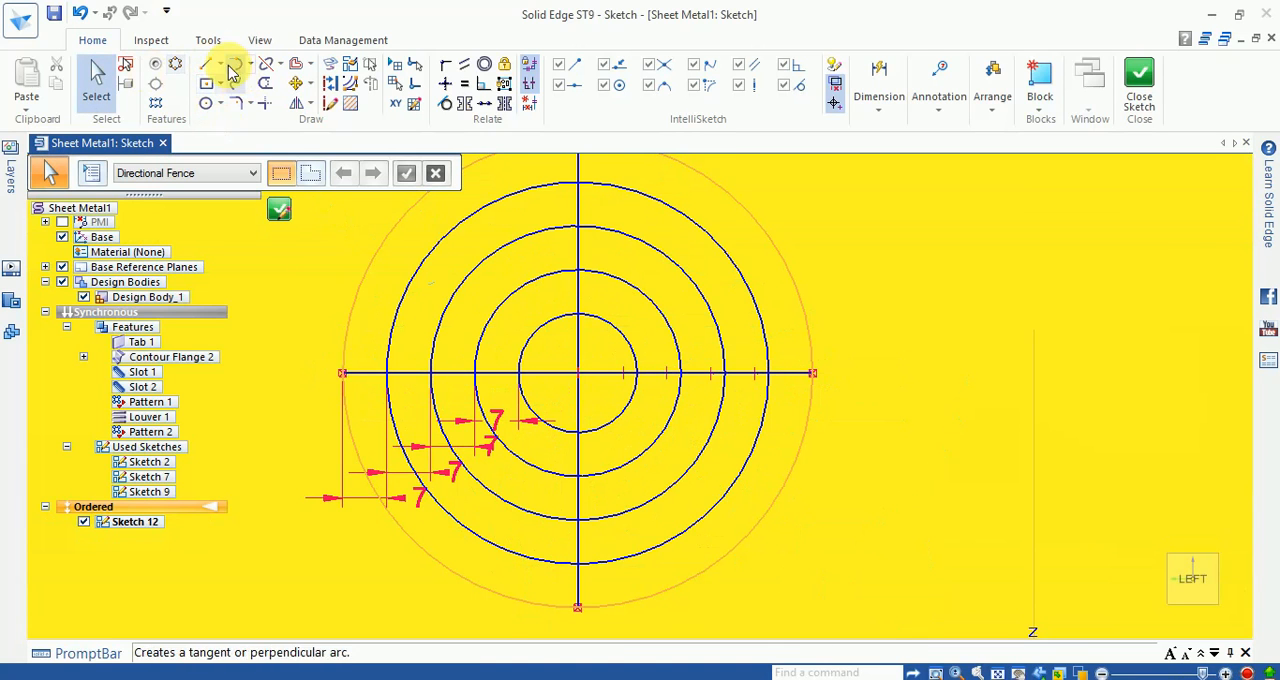
Step: Draw a diagonal line at about -45° across the outermost circle, passing close to its center
{"action": "left_click", "coordinate": [206, 63]}
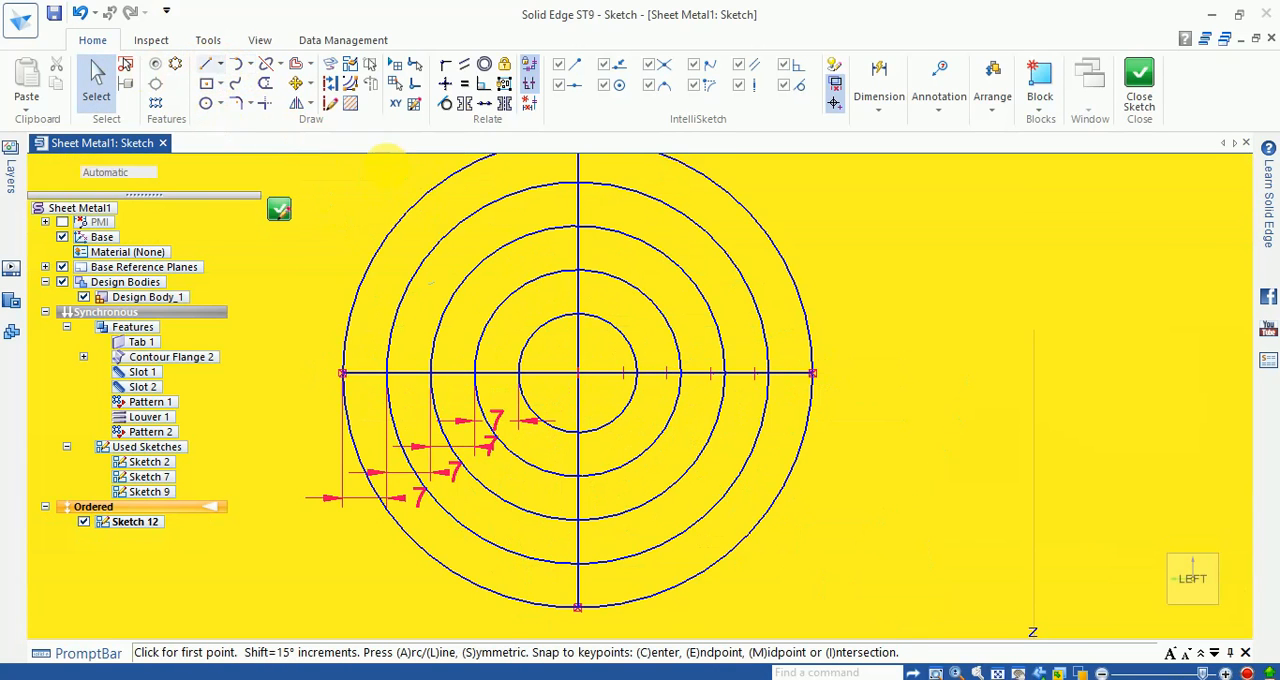
{"action": "left_click", "coordinate": [416, 203]}
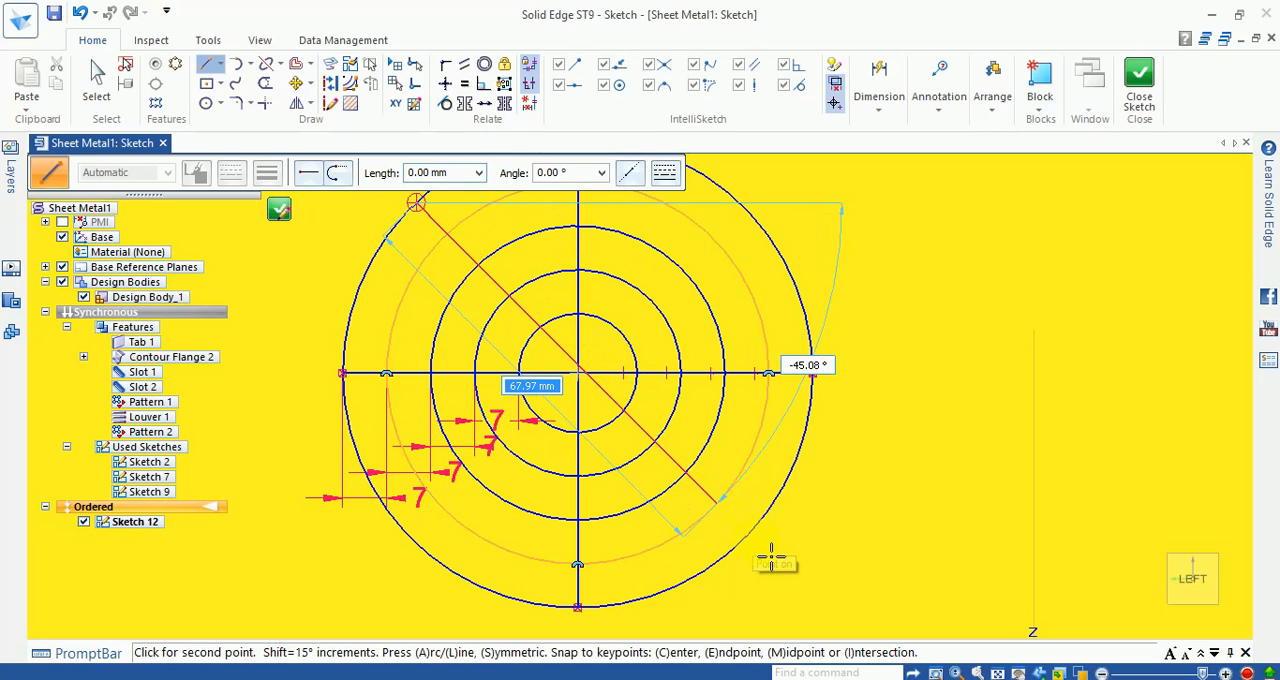
{"action": "left_click", "coordinate": [766, 548]}
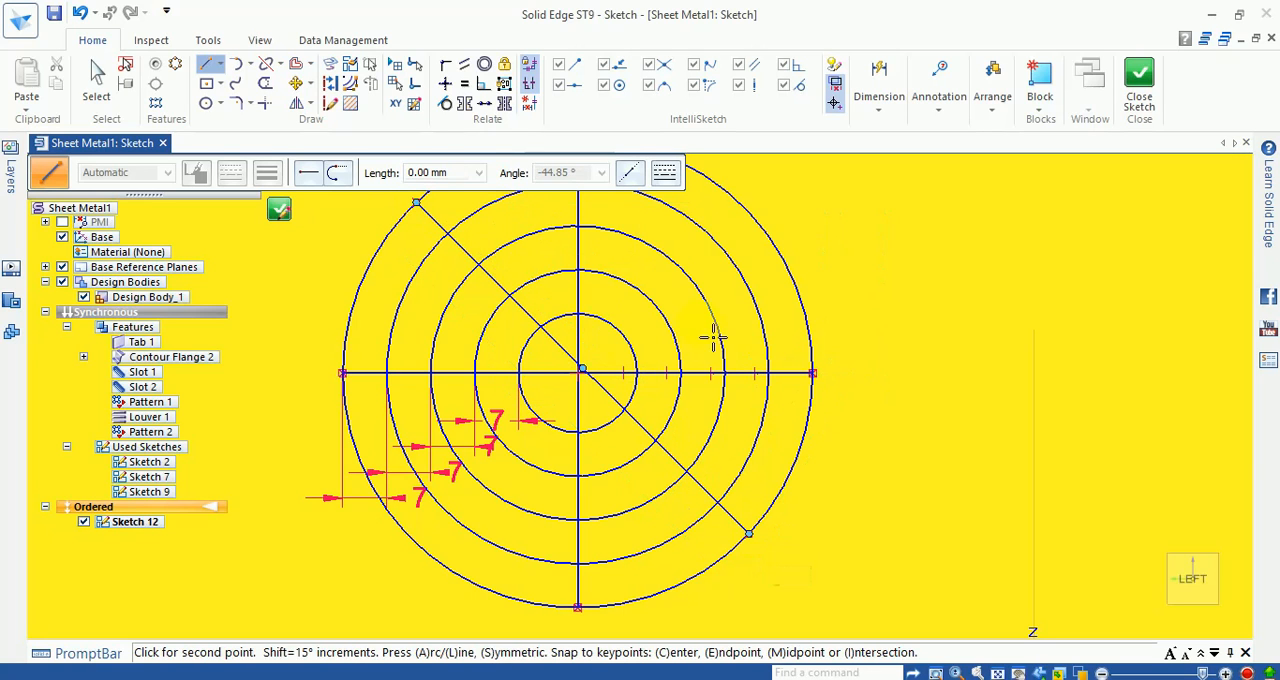
{"action": "key", "text": "Escape"}
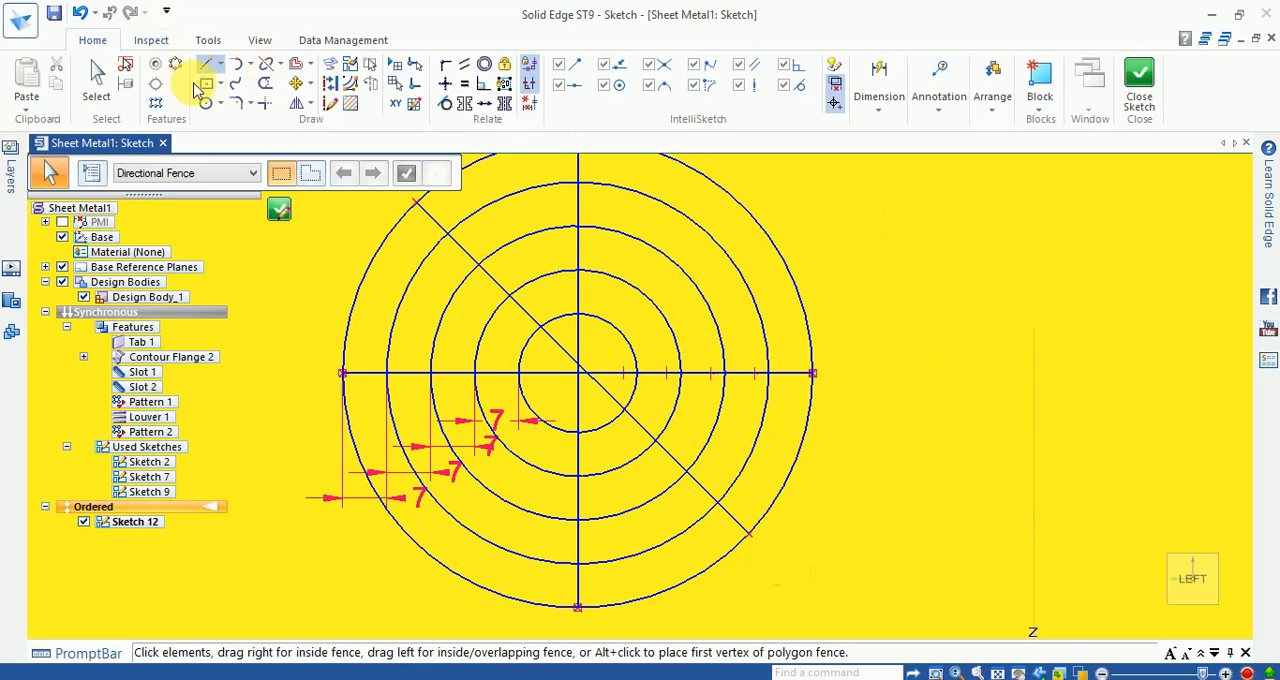
Step: Draw a second diagonal line about 75 mm long across the outermost circle, from its upper right to its lower left
{"action": "left_click", "coordinate": [207, 64]}
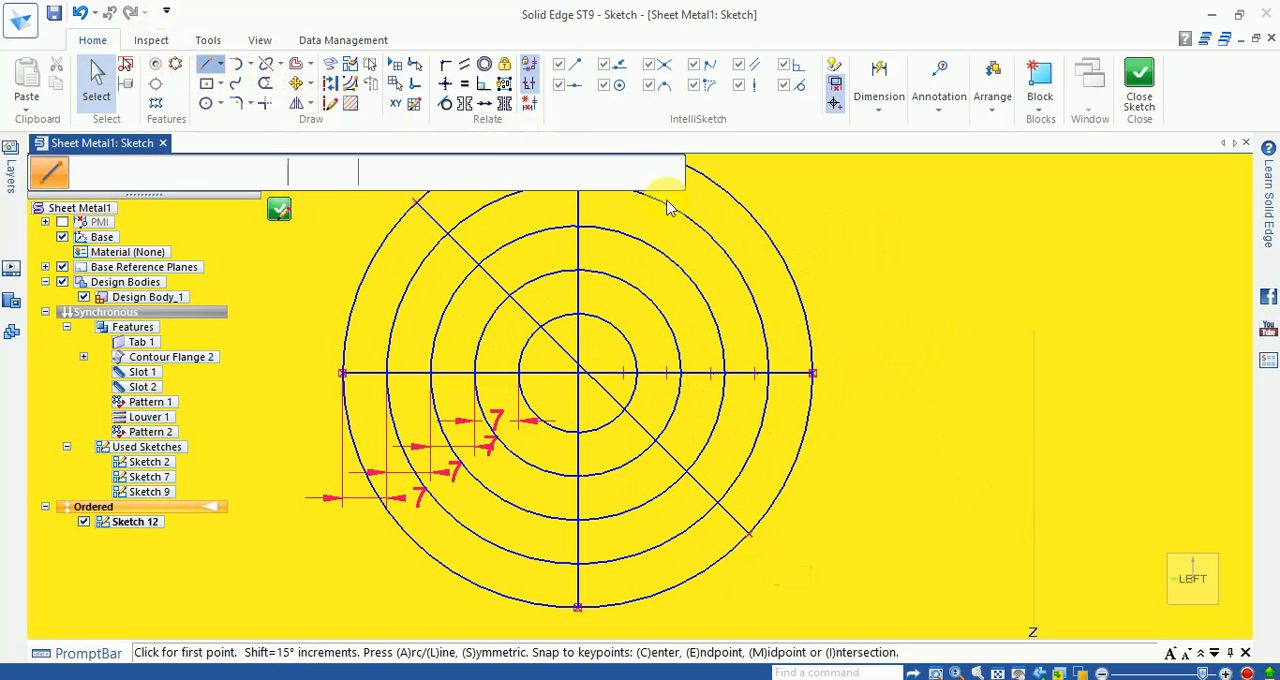
{"action": "left_click", "coordinate": [741, 205]}
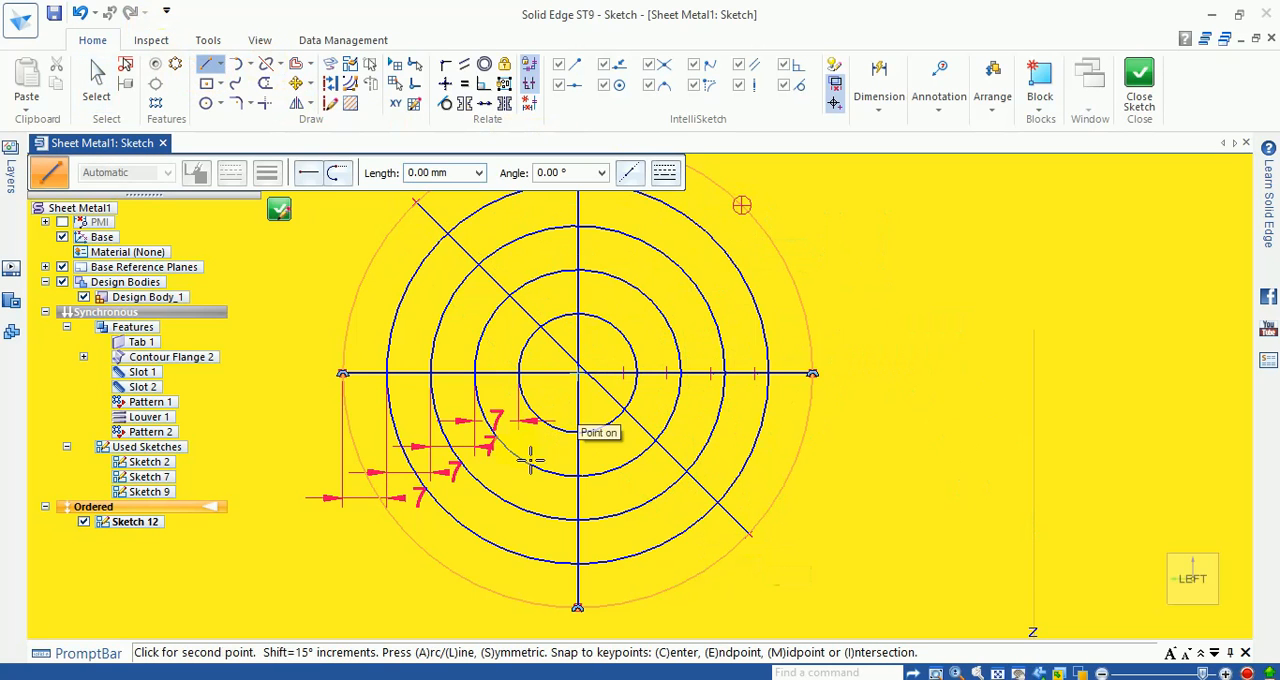
{"action": "left_click", "coordinate": [406, 530]}
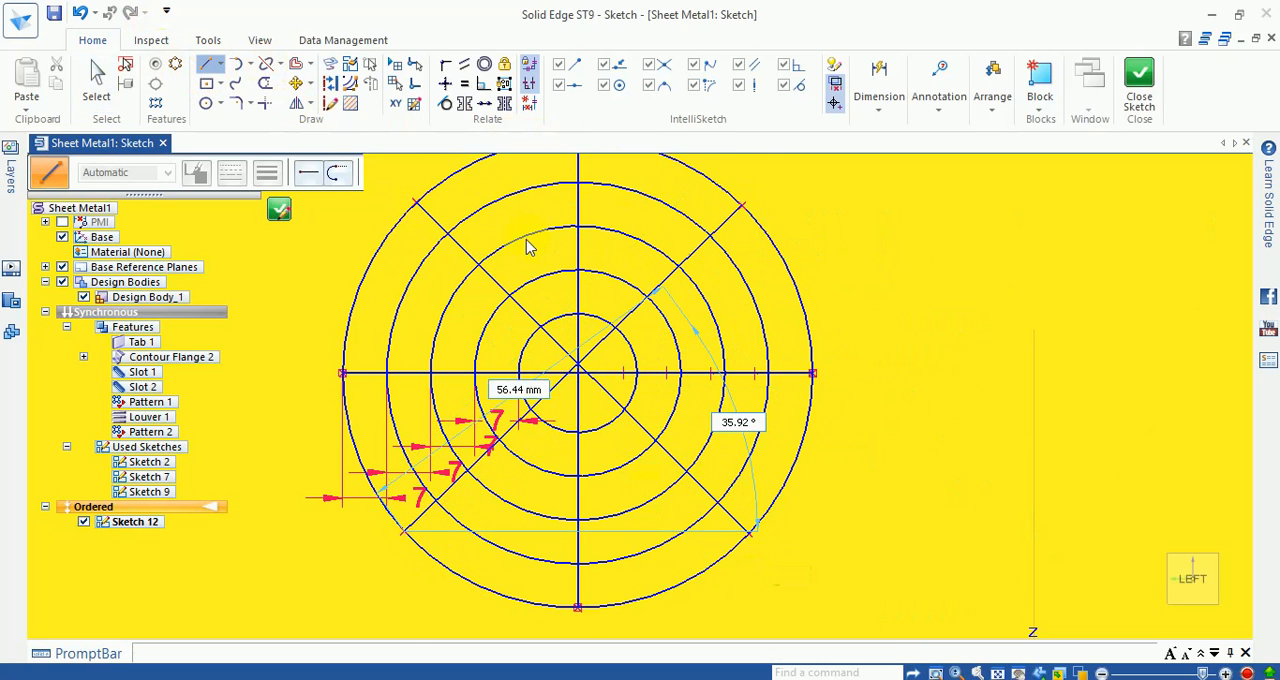
{"action": "scroll", "coordinate": [528, 246], "scroll_direction": "up", "scroll_amount": 5}
{"action": "scroll", "coordinate": [550, 292], "scroll_direction": "up", "scroll_amount": 1}
{"action": "key", "text": "Escape"}
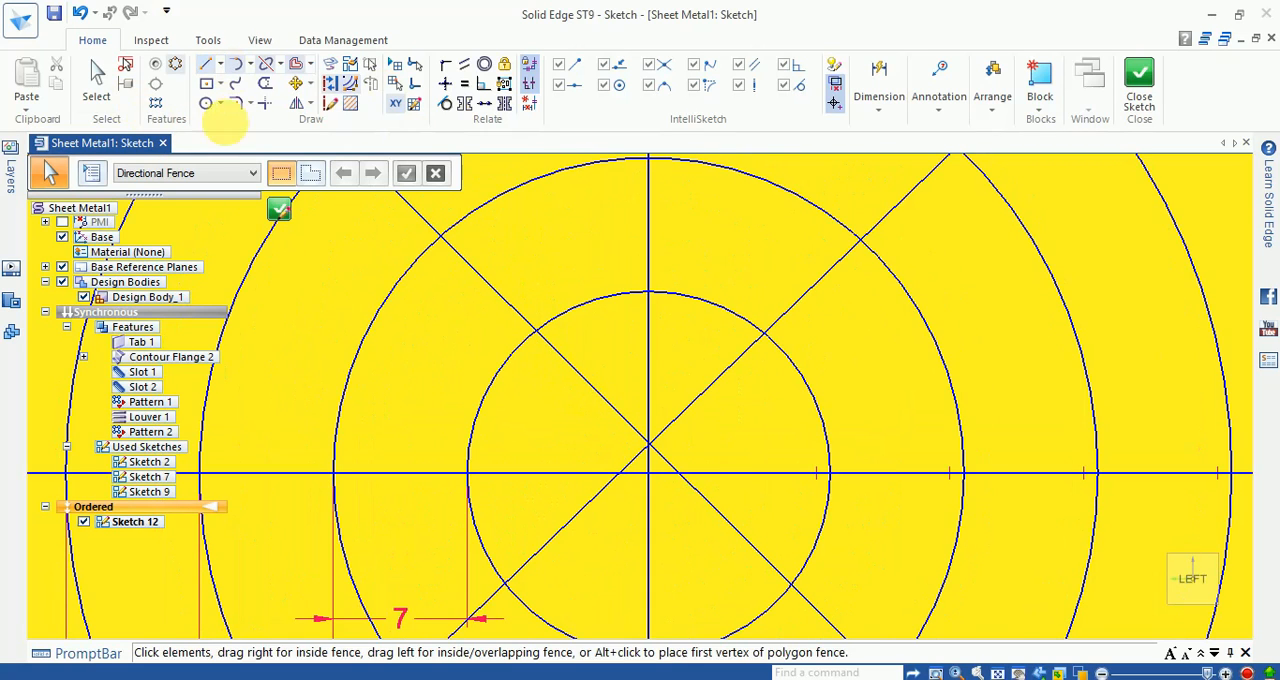
Step: Connect both diagonal lines to the midpoint of the horizontal line at the center of the circles
{"action": "left_click", "coordinate": [446, 64]}
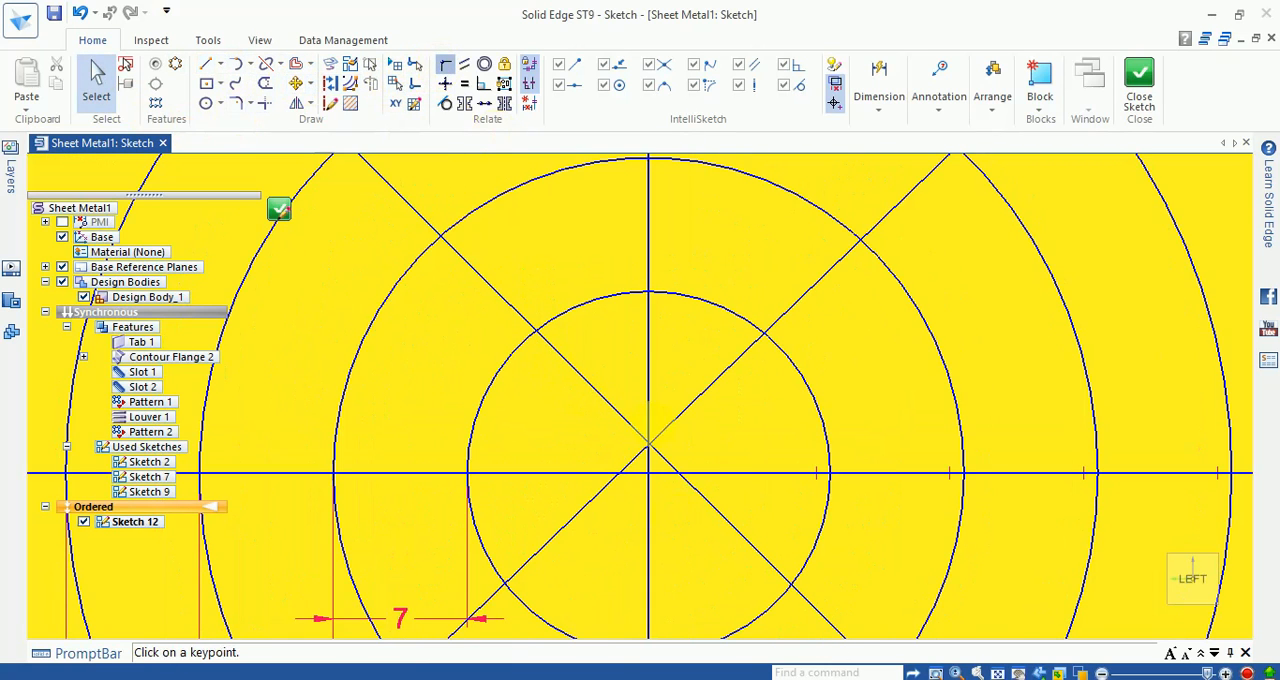
{"action": "left_click", "coordinate": [663, 460]}
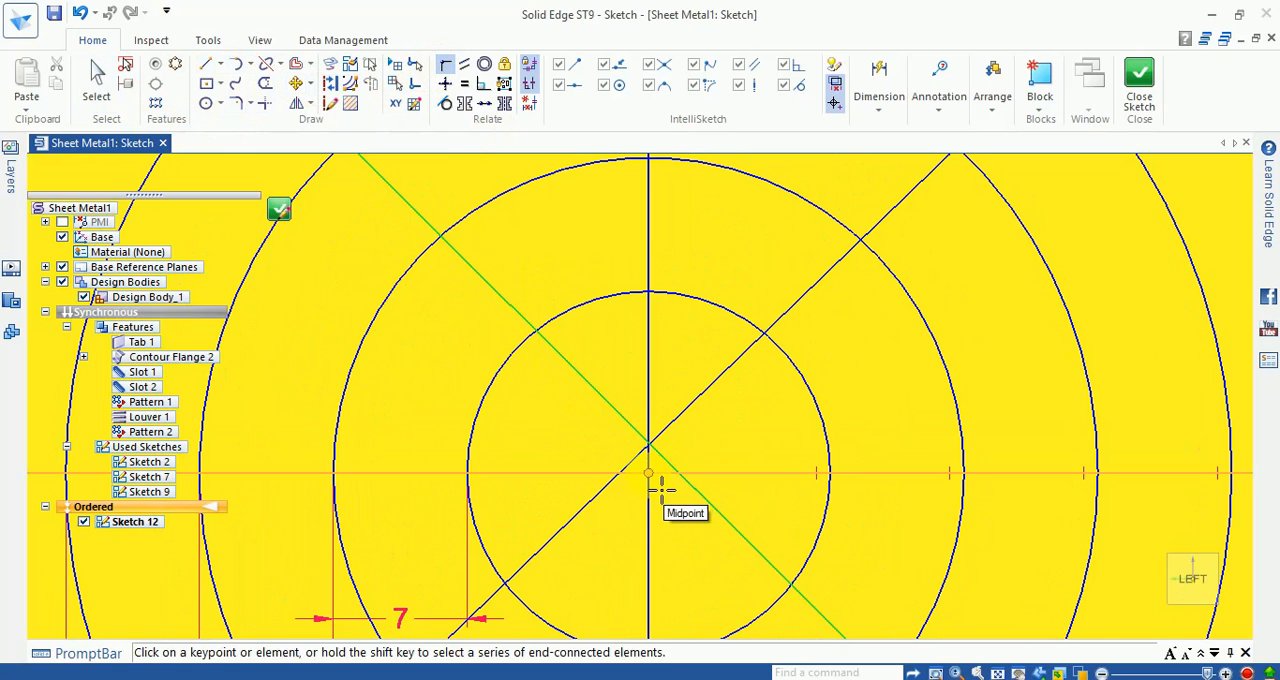
{"action": "left_click", "coordinate": [647, 471]}
{"action": "left_click", "coordinate": [649, 471]}
{"action": "left_click", "coordinate": [648, 472]}
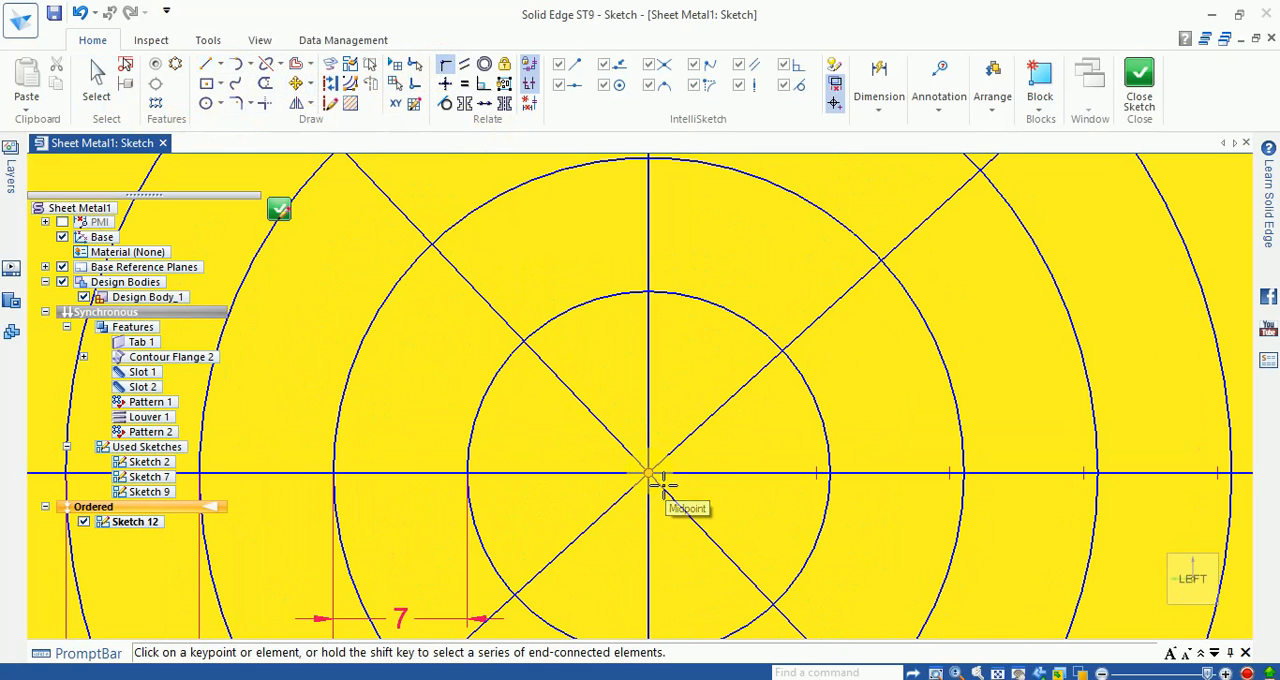
{"action": "scroll", "coordinate": [643, 548], "scroll_direction": "down", "scroll_amount": 1}
{"action": "scroll", "coordinate": [628, 451], "scroll_direction": "down", "scroll_amount": 1}
{"action": "key", "text": "Escape"}
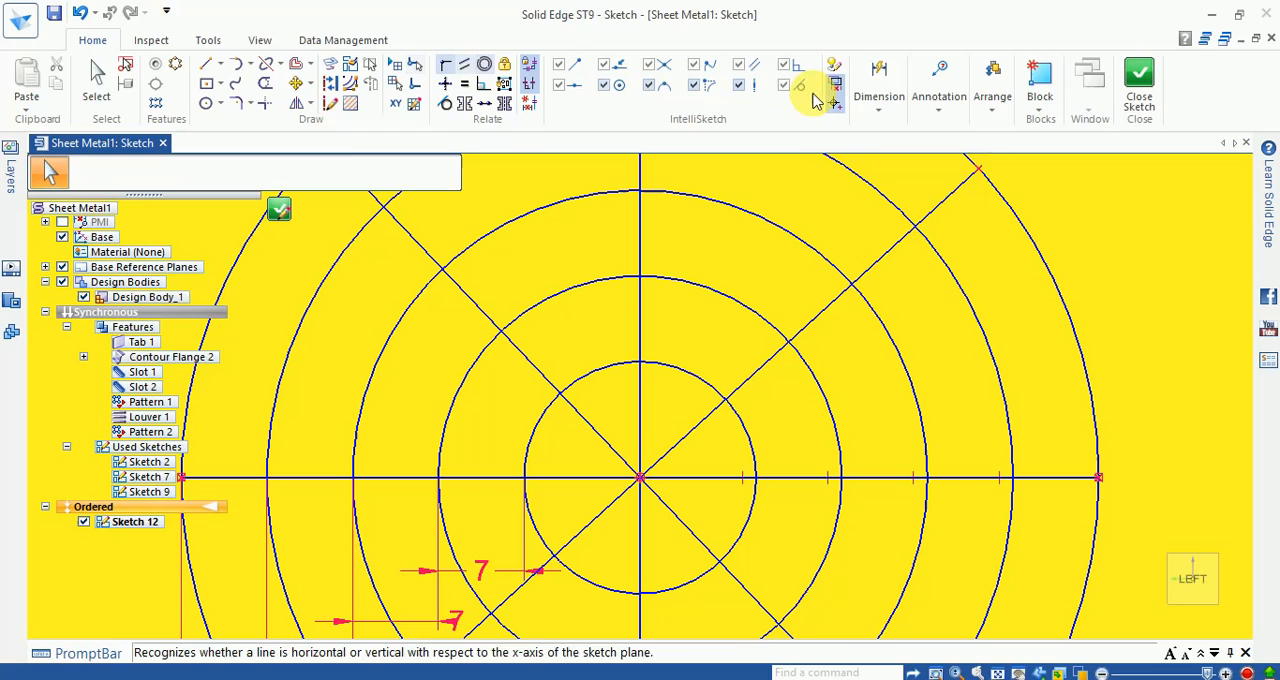
Step: Dimension the angle between the vertical line and the upper-left diagonal and set it to 45°
{"action": "left_click", "coordinate": [879, 78]}
{"action": "left_click", "coordinate": [880, 150]}
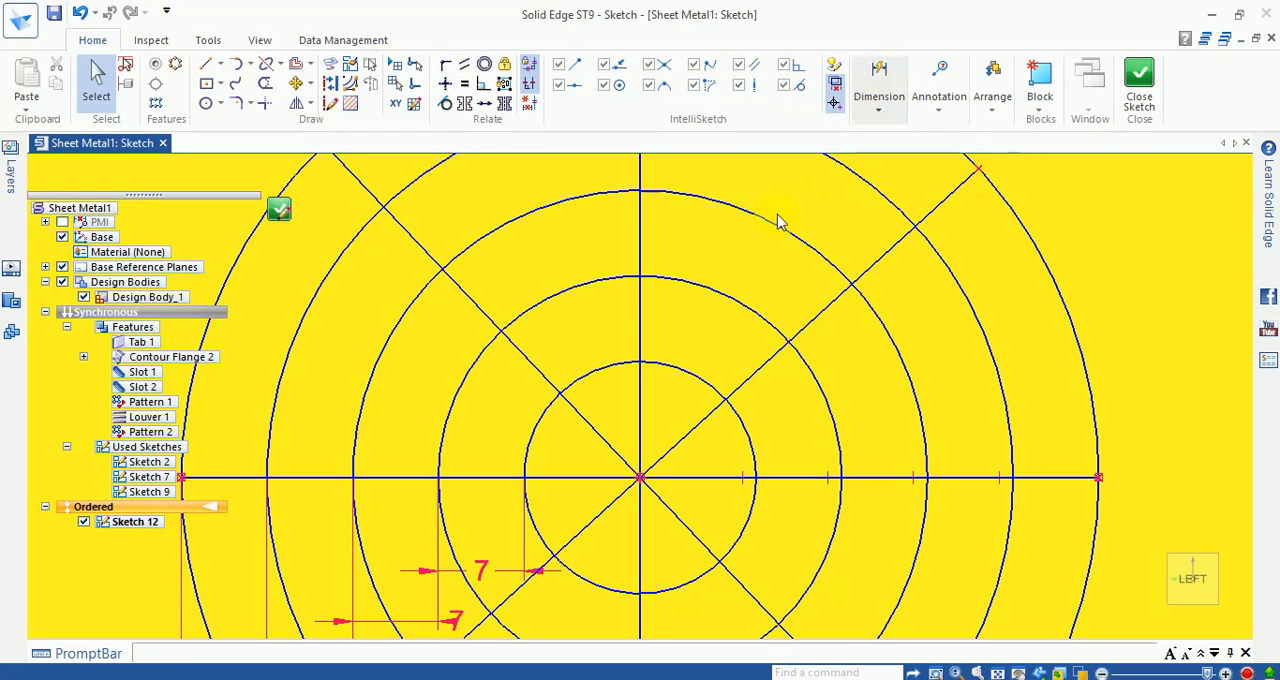
{"action": "left_click", "coordinate": [650, 336]}
{"action": "left_click", "coordinate": [551, 391]}
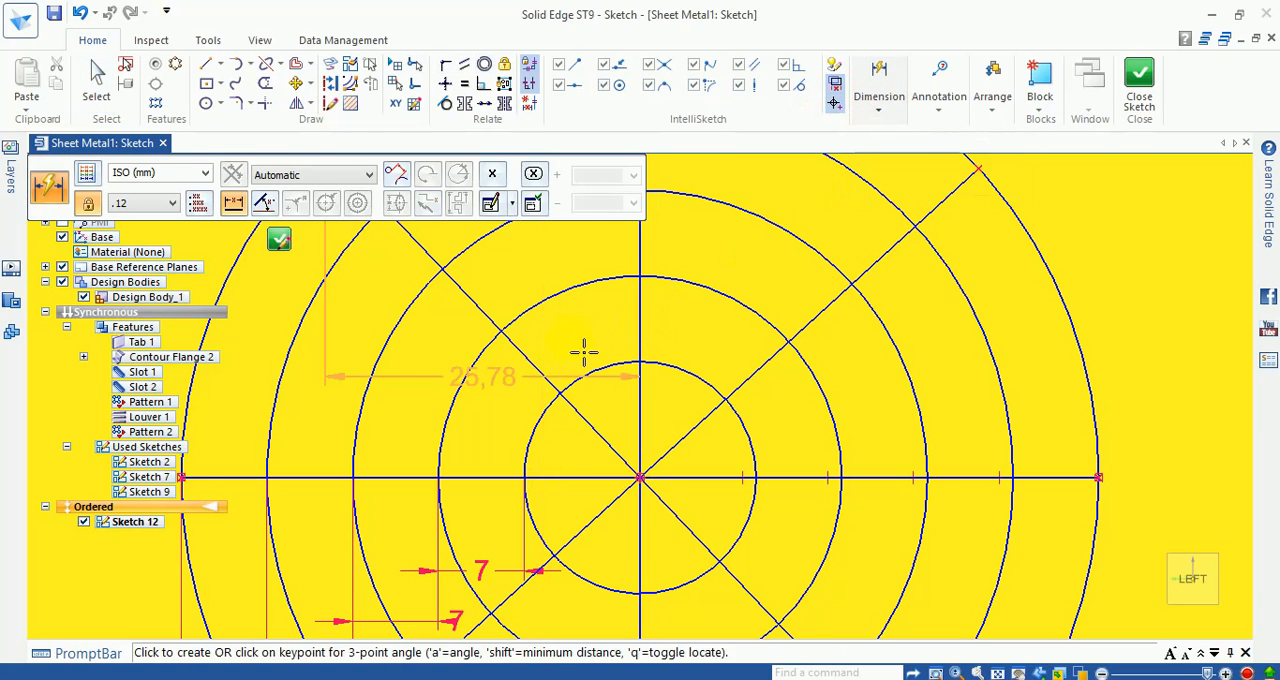
{"action": "key", "text": "a"}
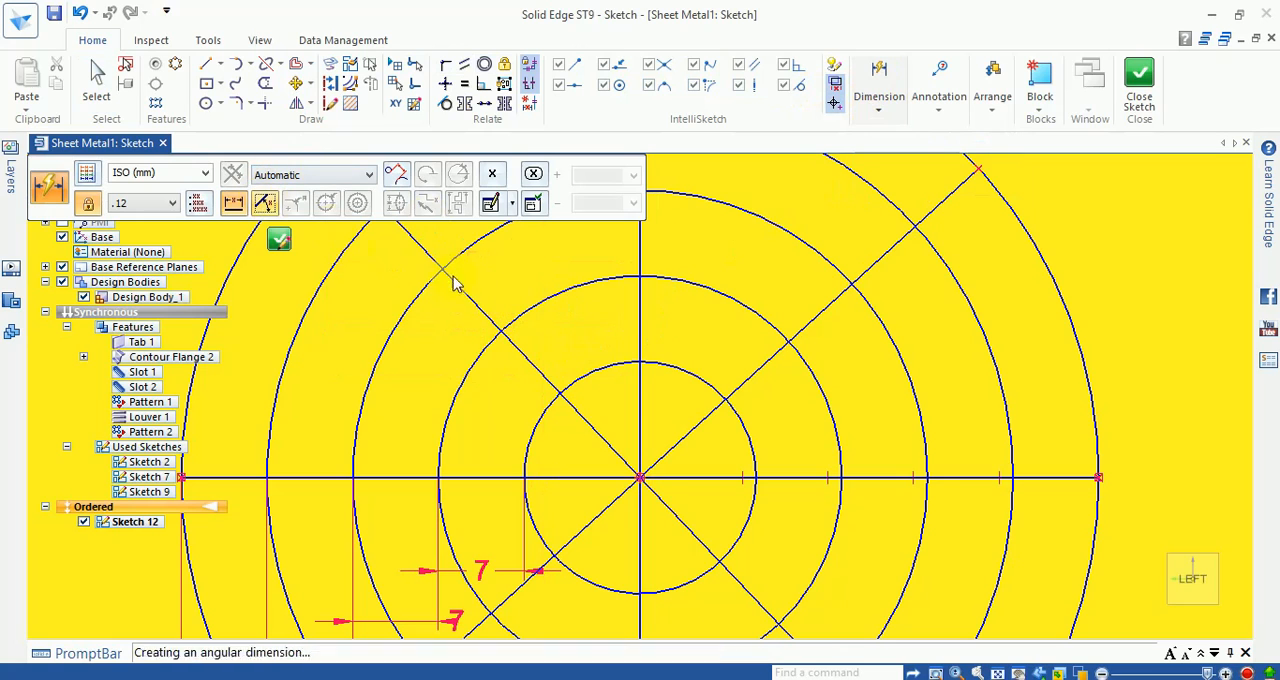
{"action": "left_click", "coordinate": [589, 338]}
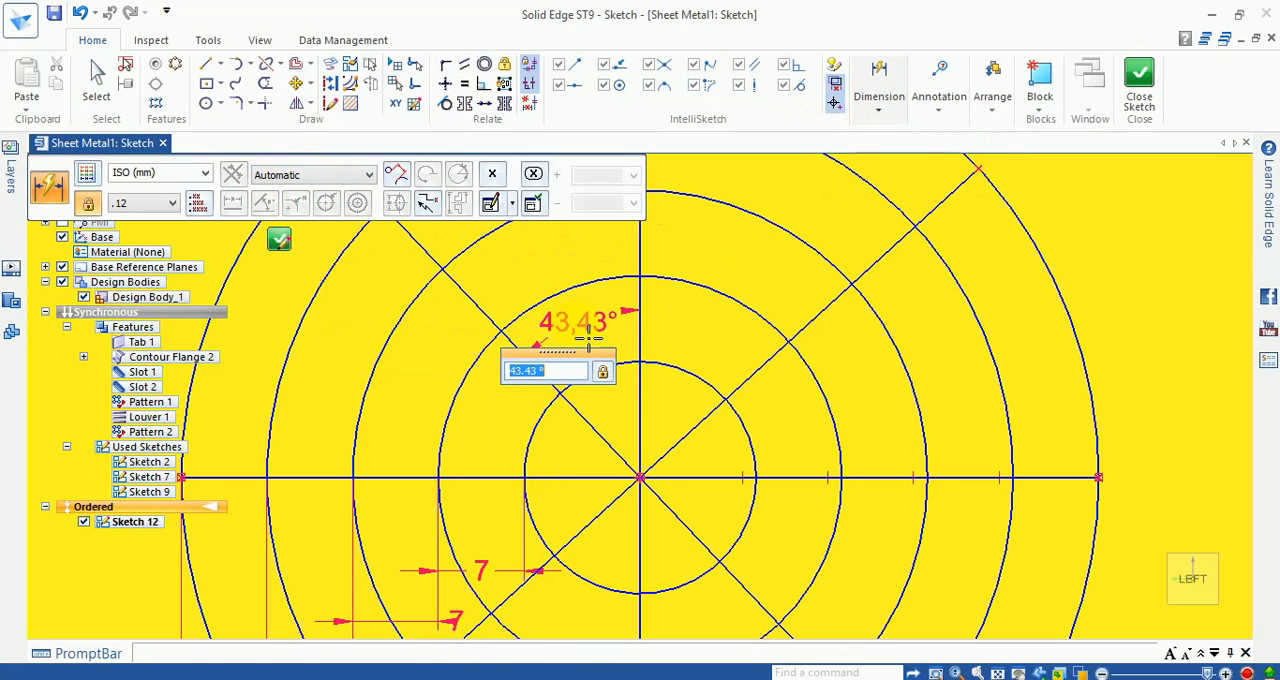
{"action": "key", "text": "Return"}
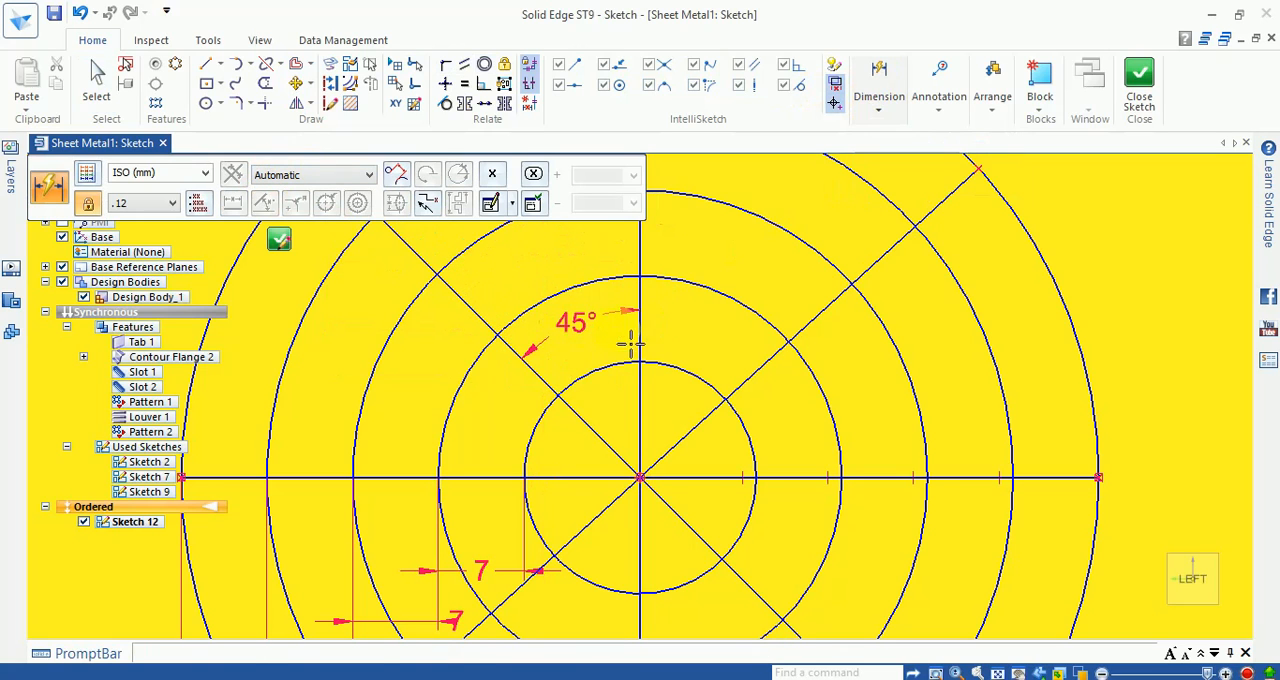
Step: Set the angle between the vertical line and the upper-right diagonal to 45°, and finish the sketch
{"action": "left_click", "coordinate": [654, 256]}
{"action": "left_click", "coordinate": [745, 376]}
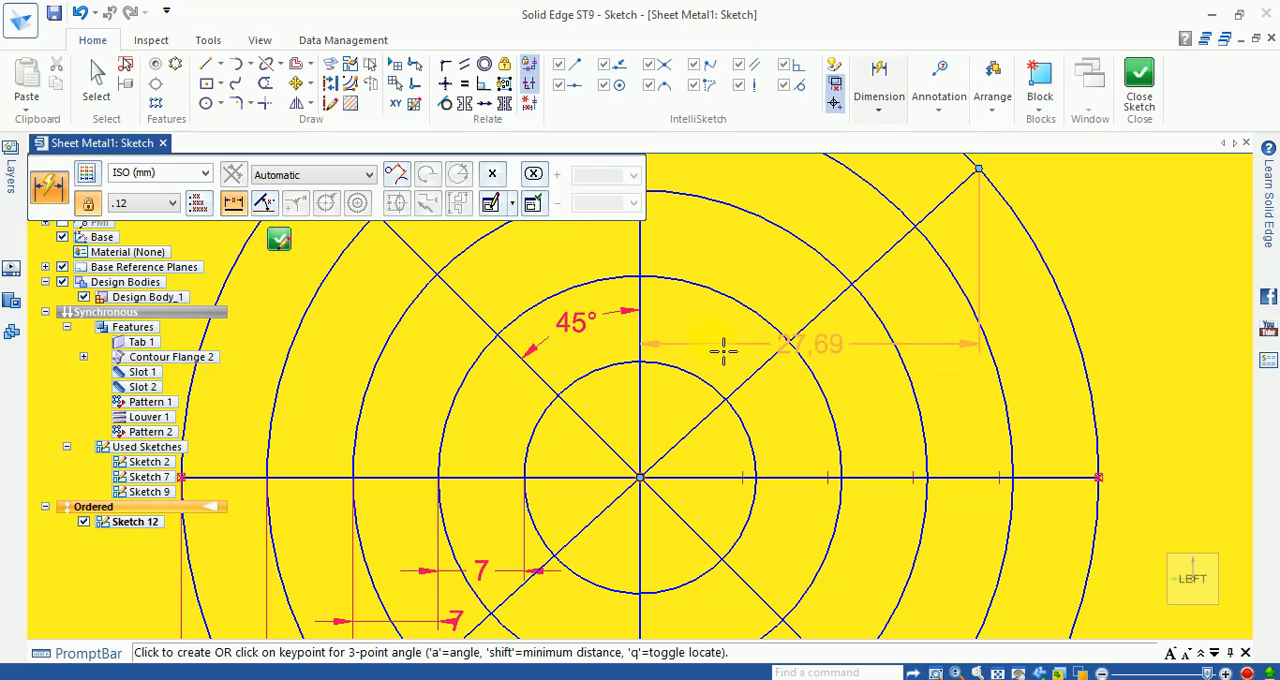
{"action": "key", "text": "a"}
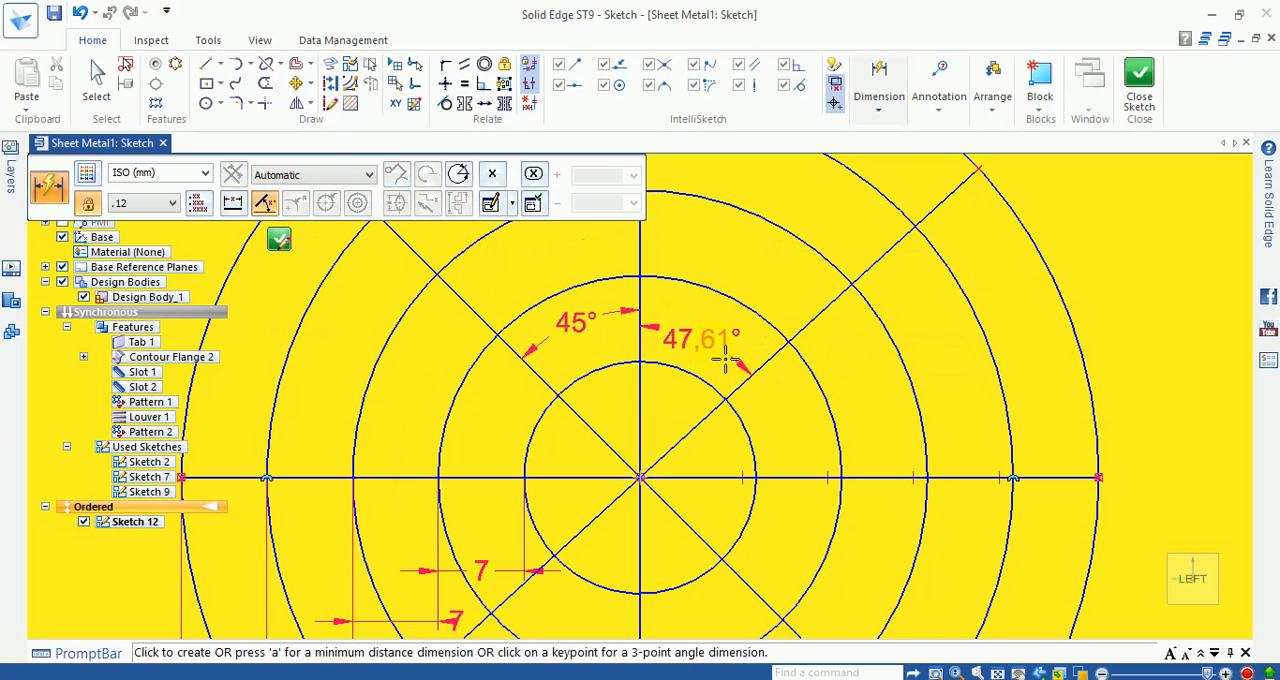
{"action": "left_click", "coordinate": [726, 357]}
{"action": "type", "text": "45"}
{"action": "key", "text": "Return"}
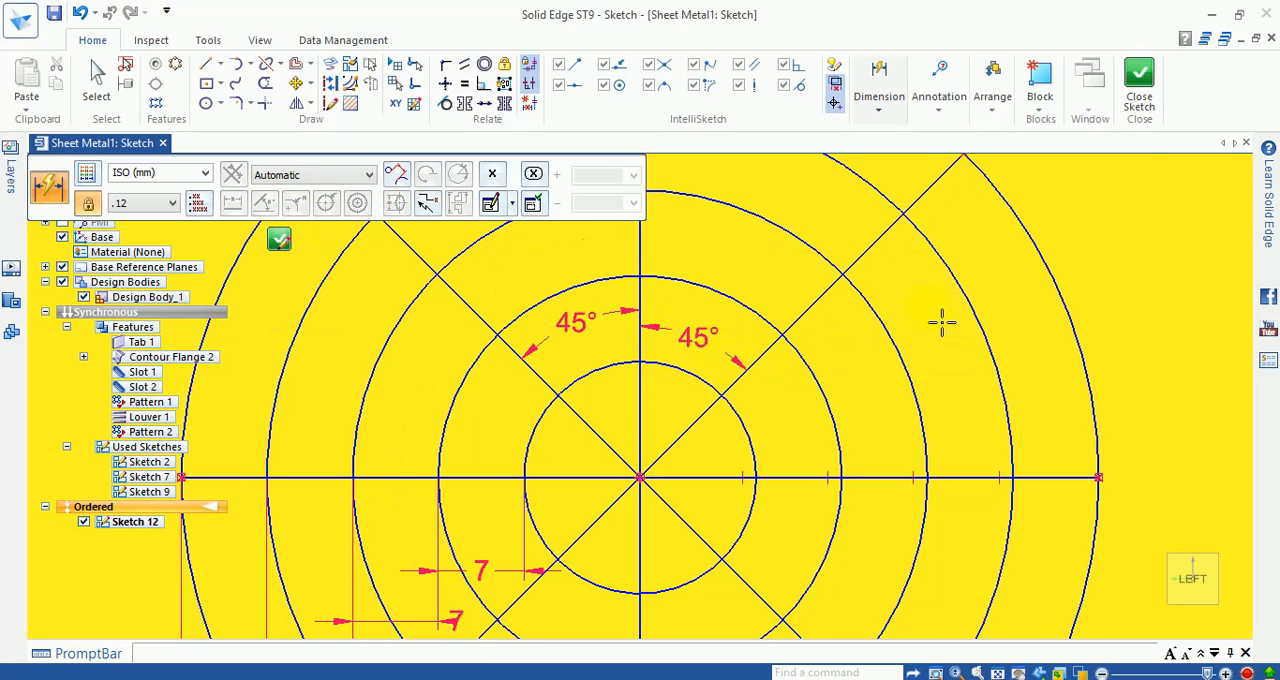
{"action": "left_click", "coordinate": [1135, 75]}
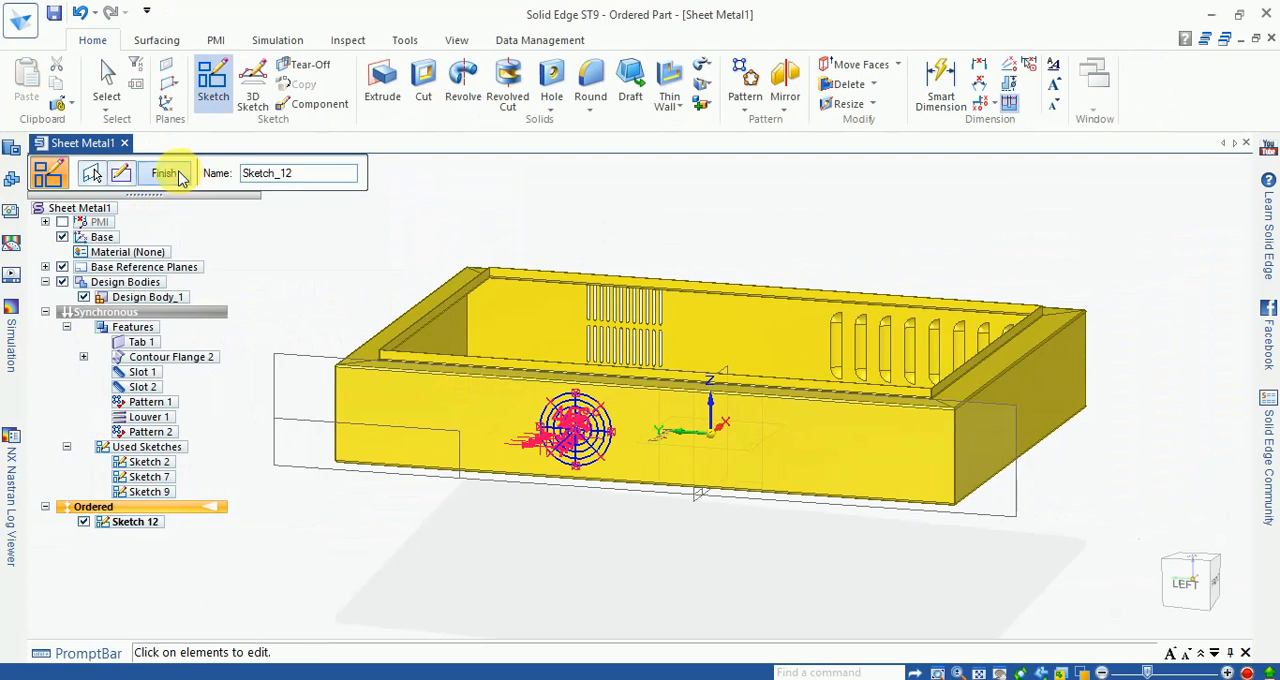
{"action": "left_click", "coordinate": [168, 174]}
Step: Start a Vent with 4 mm thick, 1 mm deep ribs and spars, using the outermost circle as its boundary
{"action": "scroll", "coordinate": [394, 337], "scroll_direction": "up", "scroll_amount": 5}
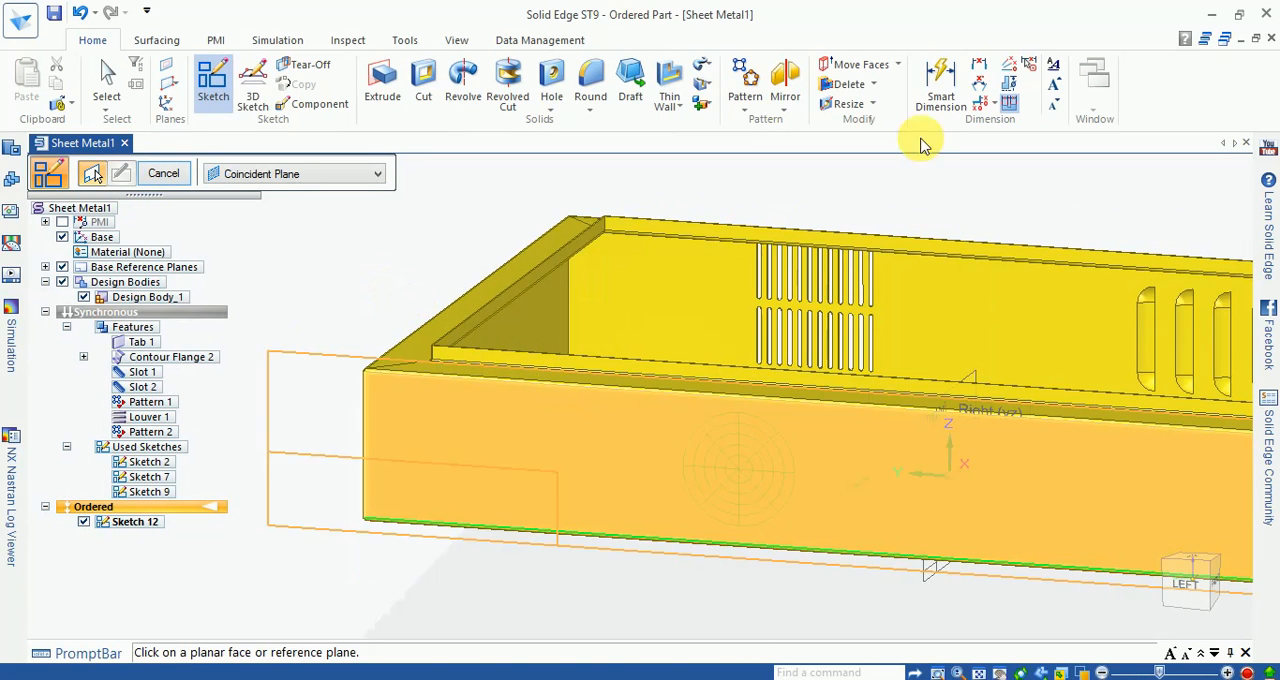
{"action": "left_click", "coordinate": [679, 107]}
{"action": "left_click", "coordinate": [680, 234]}
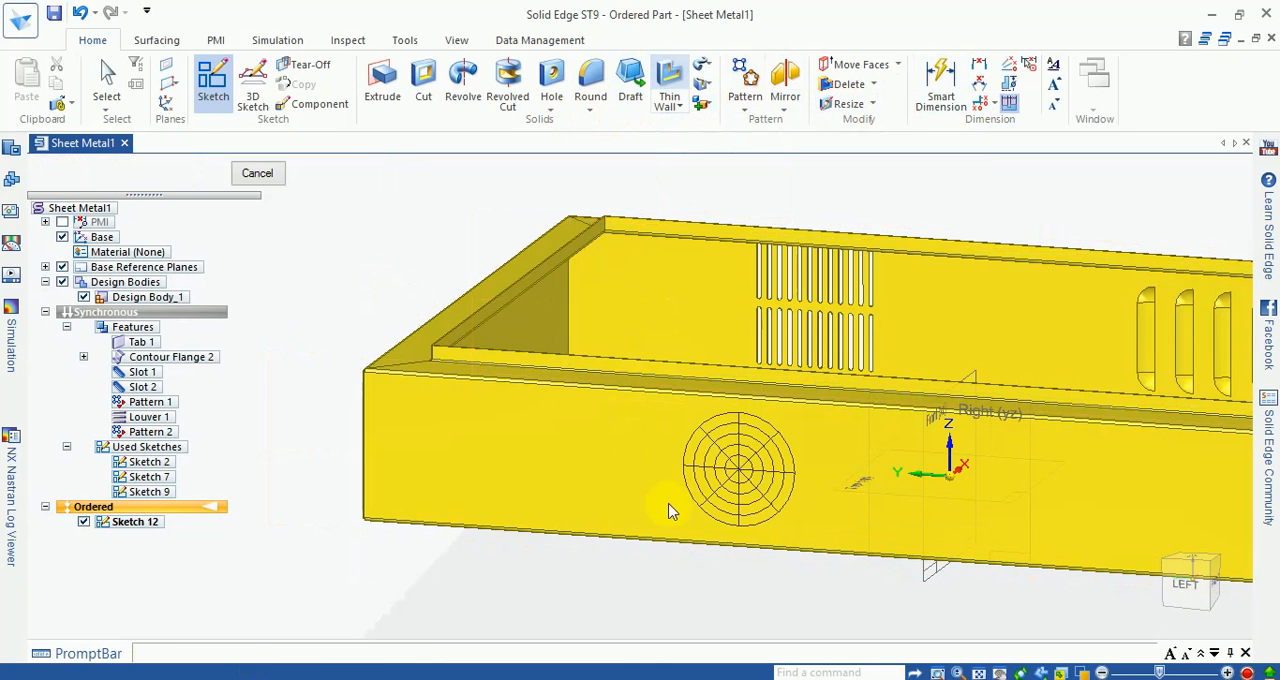
{"action": "scroll", "coordinate": [700, 490], "scroll_direction": "up", "scroll_amount": 5}
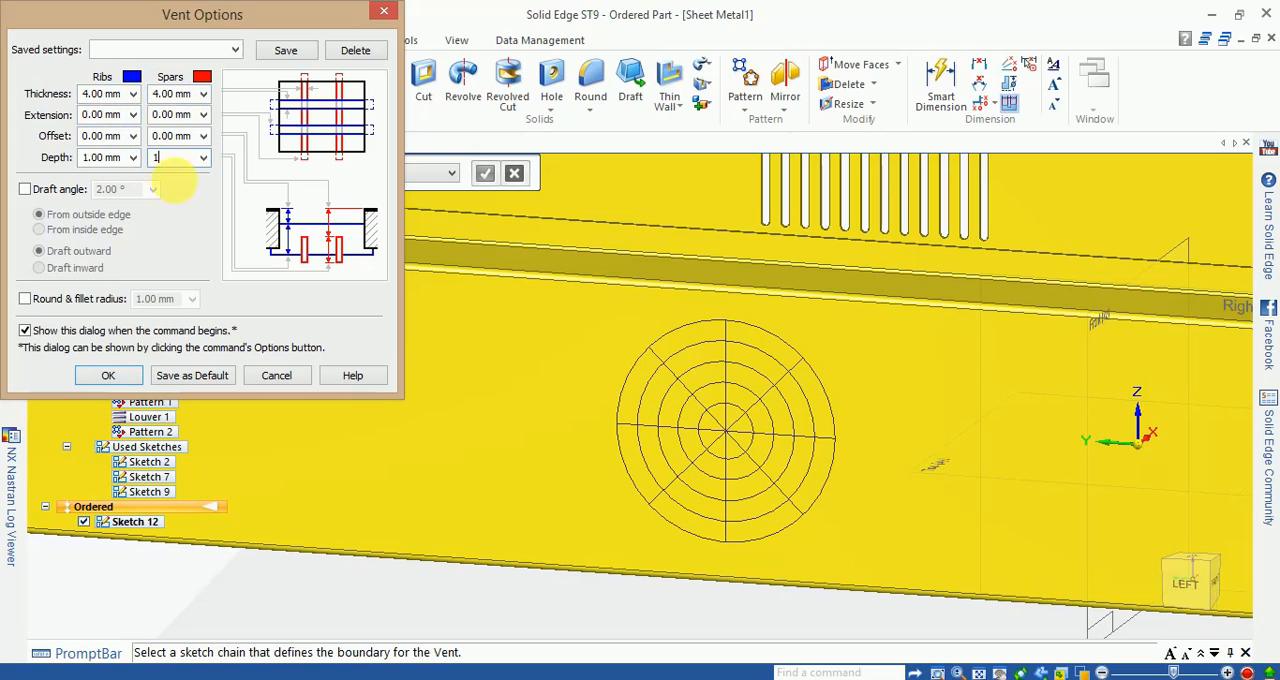
{"action": "left_click", "coordinate": [108, 376]}
{"action": "scroll", "coordinate": [748, 360], "scroll_direction": "up", "scroll_amount": 2}
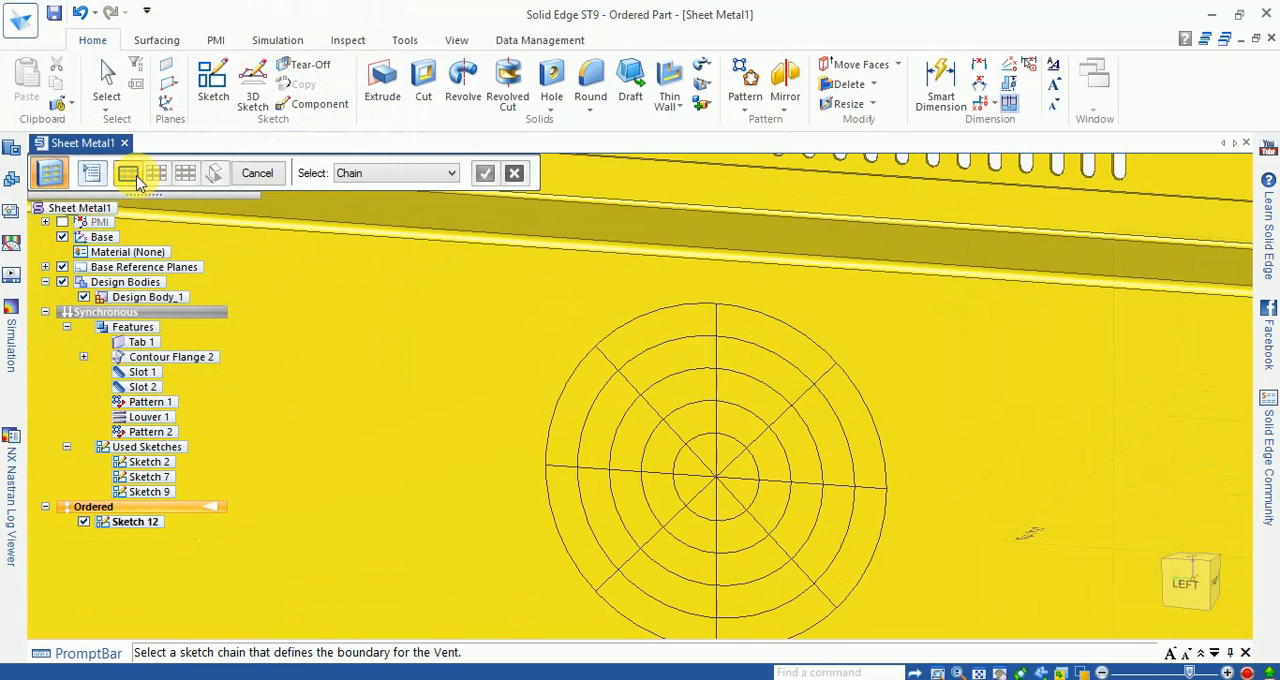
{"action": "left_click", "coordinate": [655, 317]}
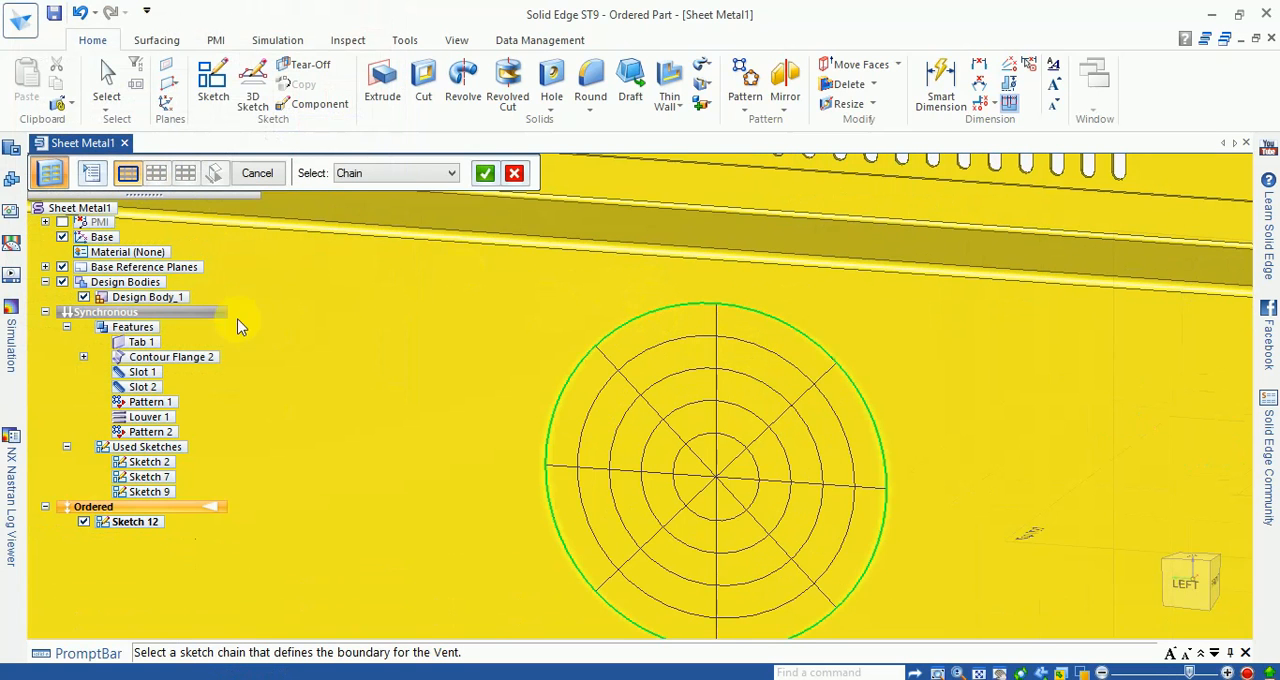
{"action": "left_click", "coordinate": [486, 176]}
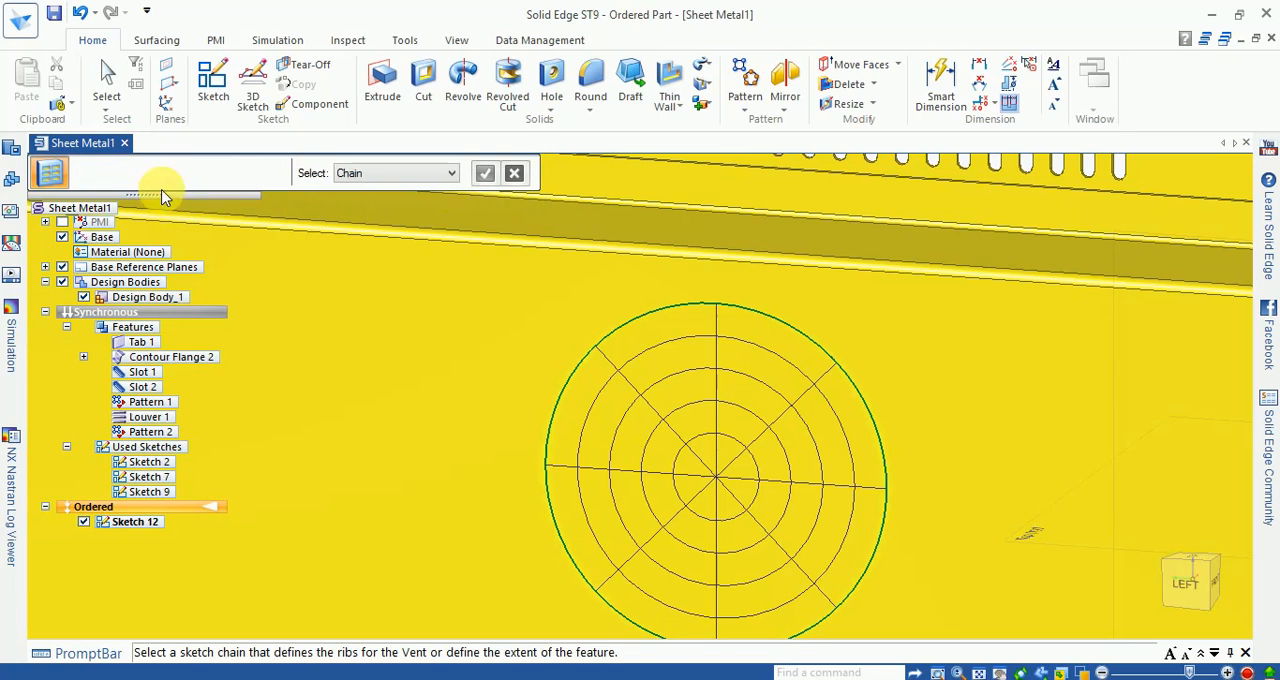
Step: Define the four inner circles as the vent's ribs and the four straight lines as its spars
{"action": "left_click", "coordinate": [640, 367]}
{"action": "left_click", "coordinate": [676, 379]}
{"action": "left_click", "coordinate": [688, 405]}
{"action": "left_click", "coordinate": [700, 443]}
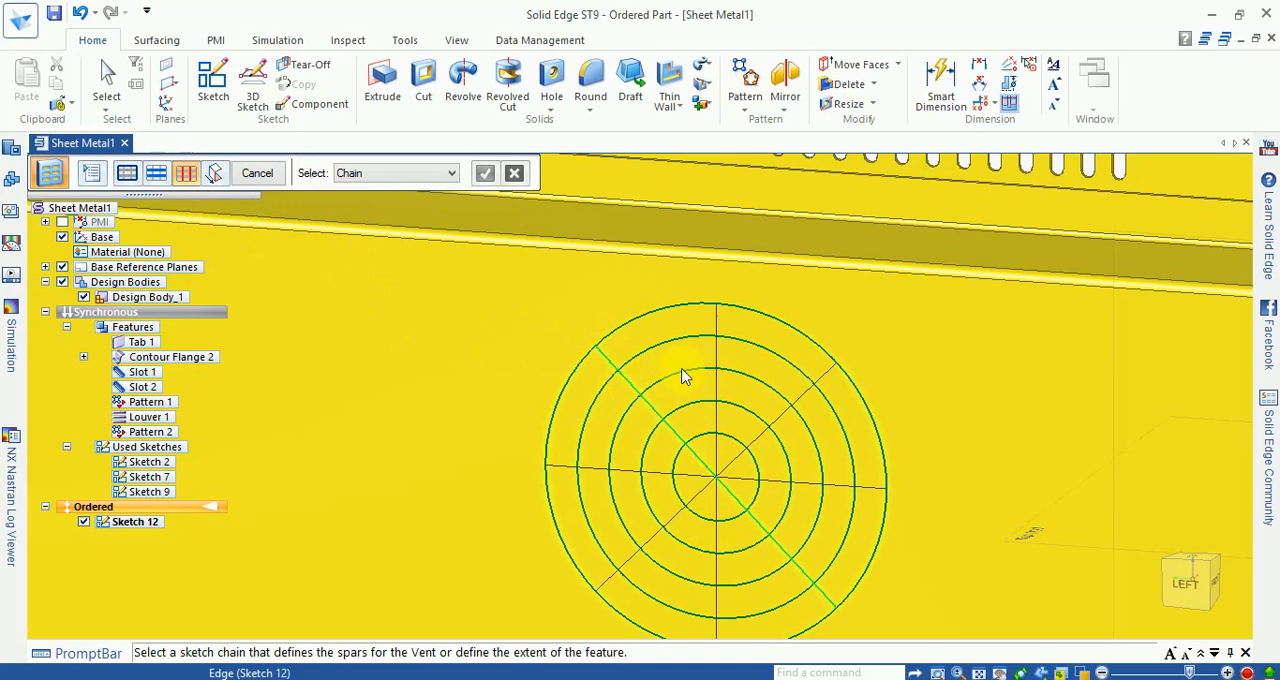
{"action": "left_click", "coordinate": [715, 357]}
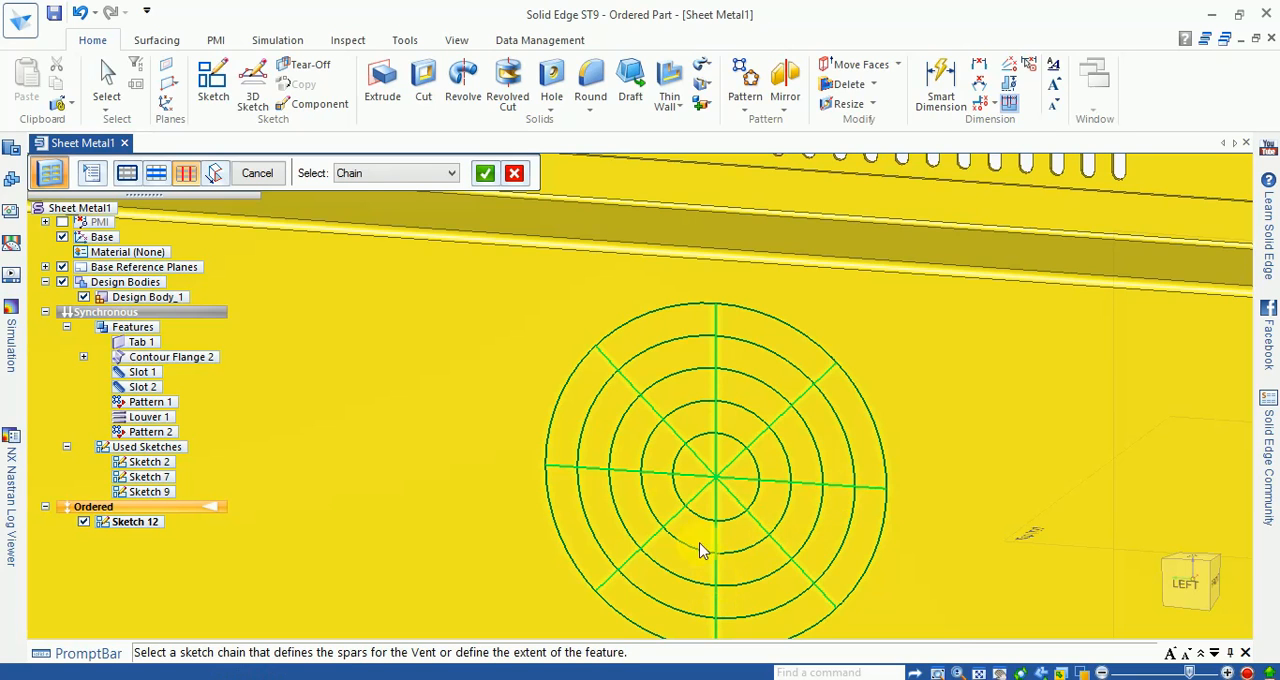
{"action": "left_click", "coordinate": [484, 173]}
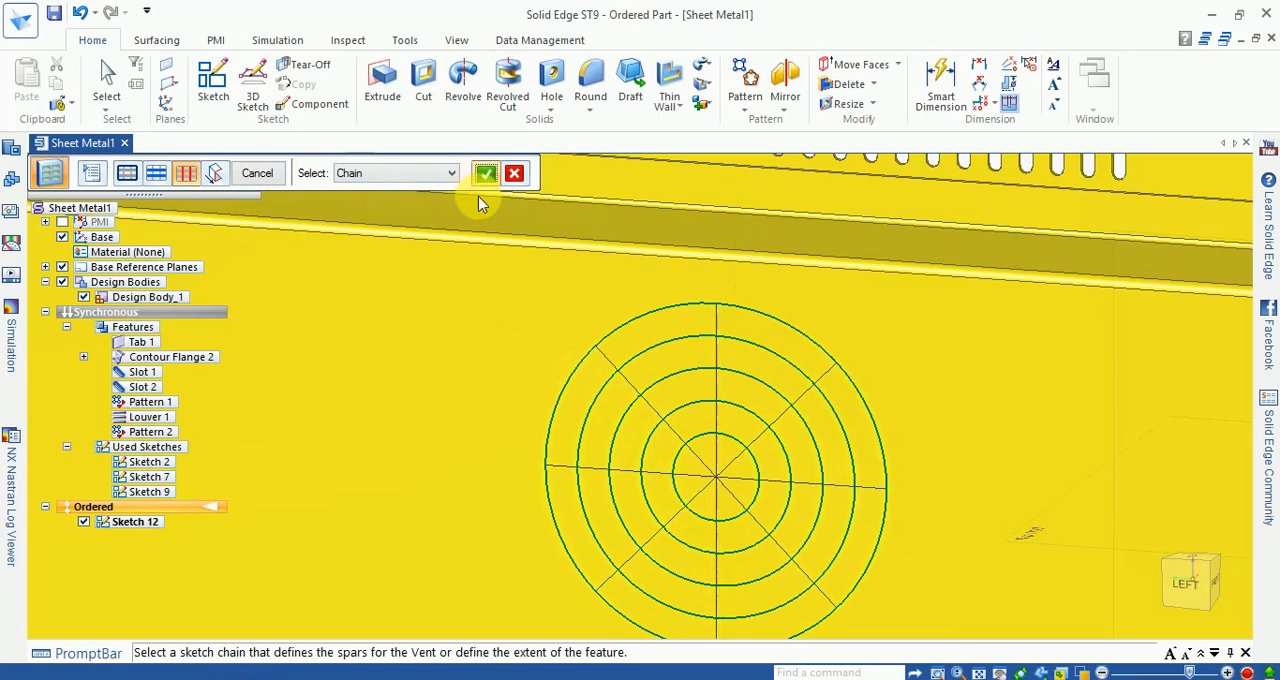
Step: Set the side of the vent so that it cuts through the wall, and finish the feature
{"action": "left_click", "coordinate": [737, 436]}
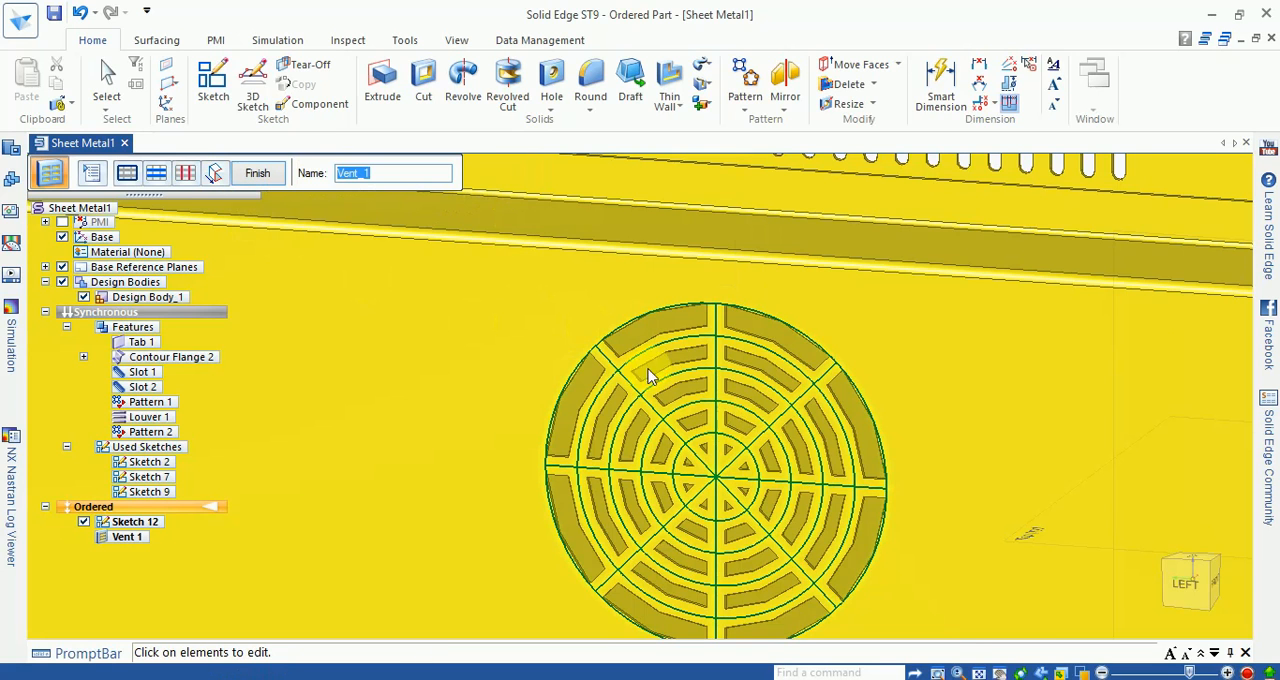
{"action": "scroll", "coordinate": [608, 370], "scroll_direction": "down", "scroll_amount": 5}
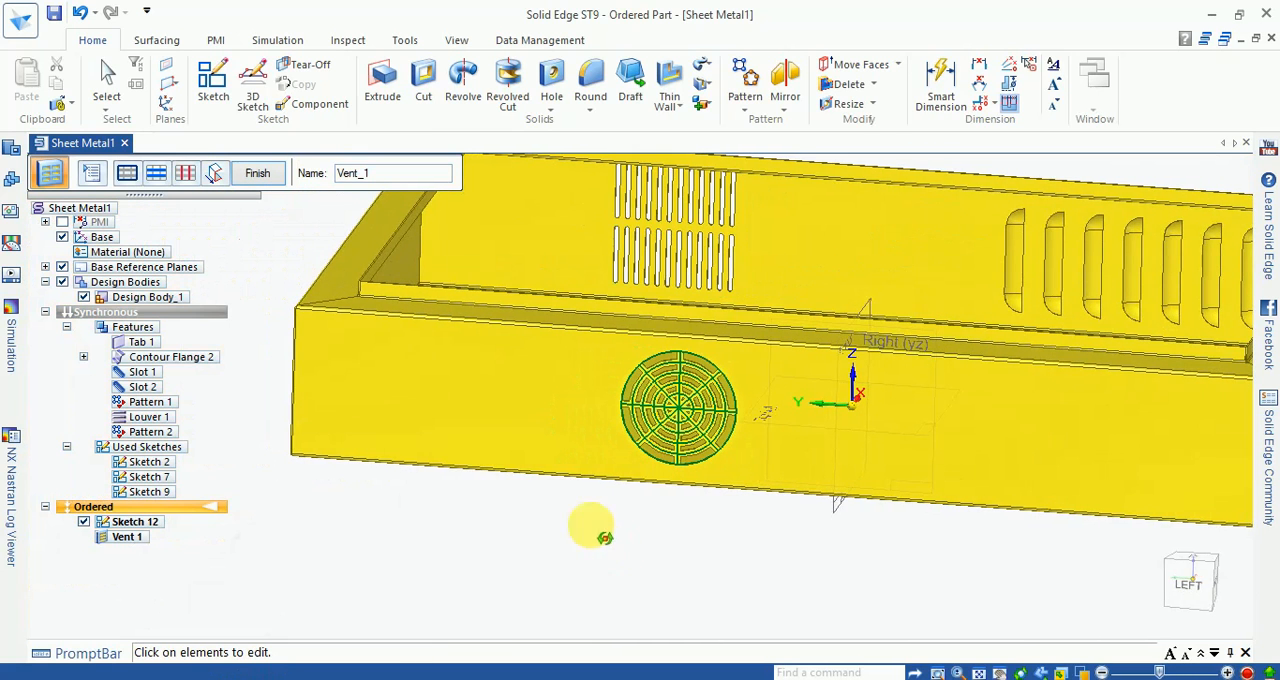
{"action": "left_click", "coordinate": [257, 173]}
{"action": "middle_click_drag", "start_coordinate": [636, 515], "coordinate": [565, 508]}
{"action": "left_click", "coordinate": [257, 173]}
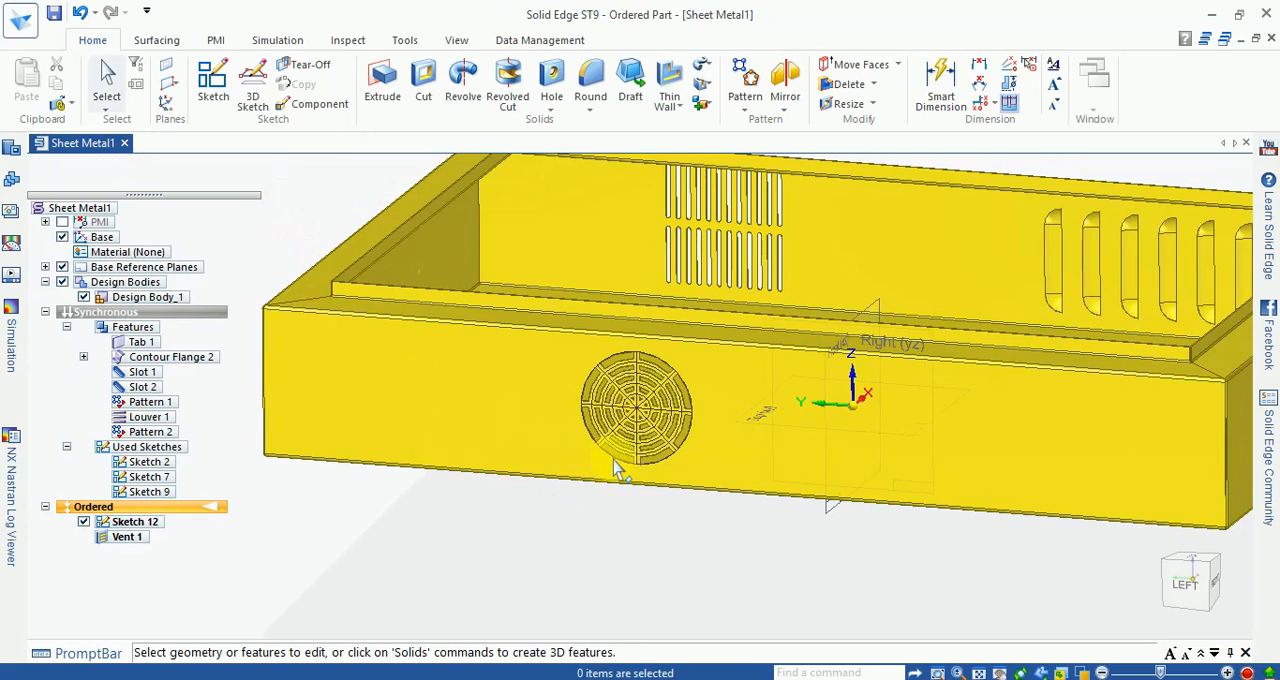
Step: Hide Sketch 12 so that only the vent cutouts show on the wall
{"action": "scroll", "coordinate": [625, 400], "scroll_direction": "up", "scroll_amount": 5}
{"action": "scroll", "coordinate": [625, 390], "scroll_direction": "down", "scroll_amount": 3}
{"action": "left_click", "coordinate": [84, 522]}
{"action": "scroll", "coordinate": [655, 300], "scroll_direction": "down", "scroll_amount": 4}
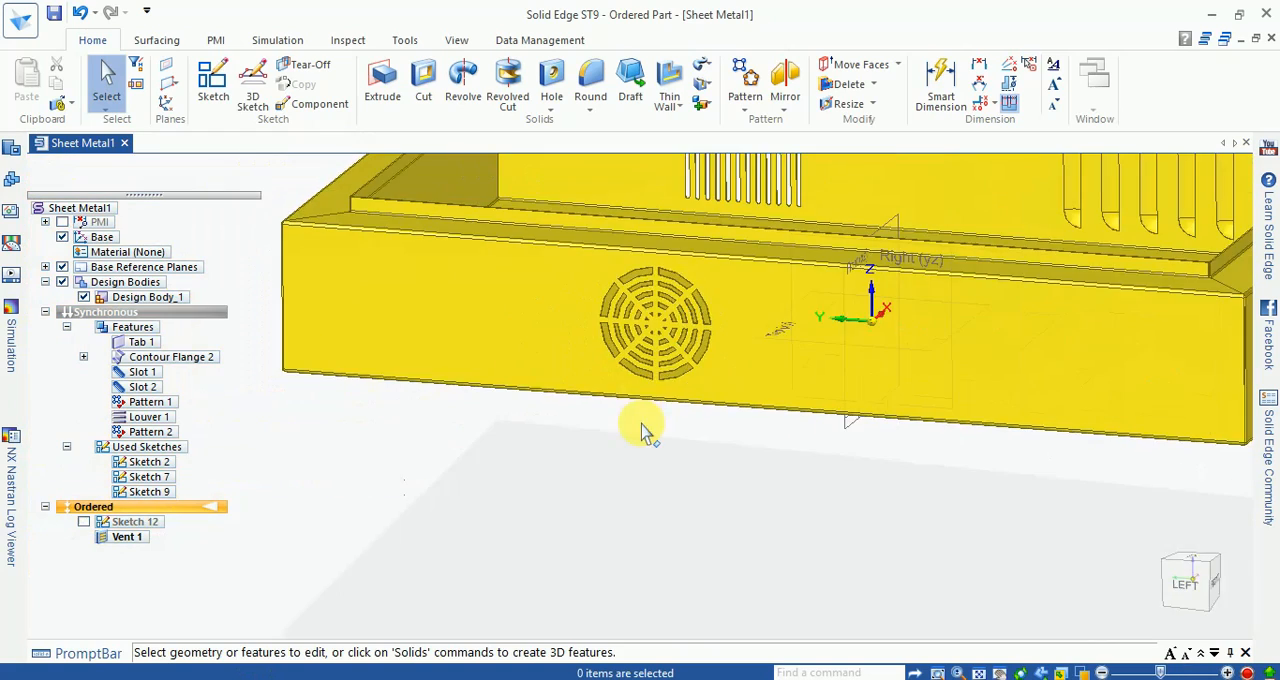
Step: Edit the circular vent, setting both rib and spar thickness to 3 mm, and finish the feature
{"action": "scroll", "coordinate": [714, 329], "scroll_direction": "up", "scroll_amount": 8}
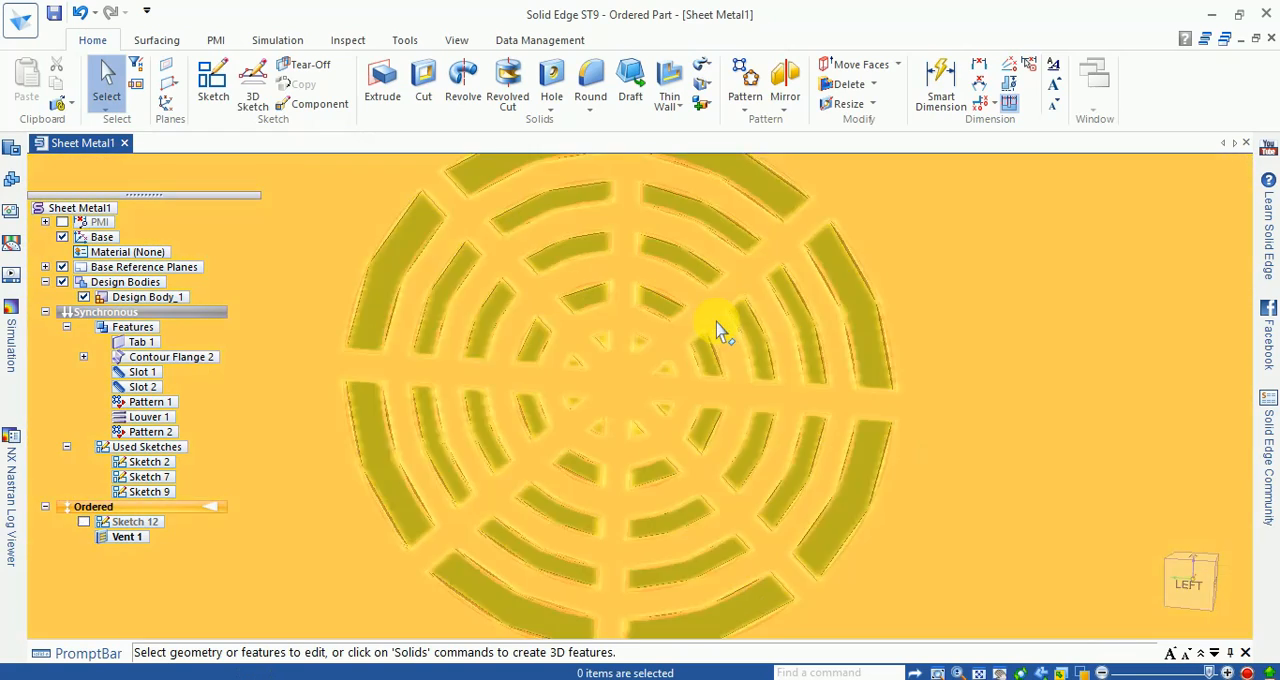
{"action": "scroll", "coordinate": [720, 333], "scroll_direction": "down", "scroll_amount": 5}
{"action": "scroll", "coordinate": [700, 354], "scroll_direction": "up", "scroll_amount": 2}
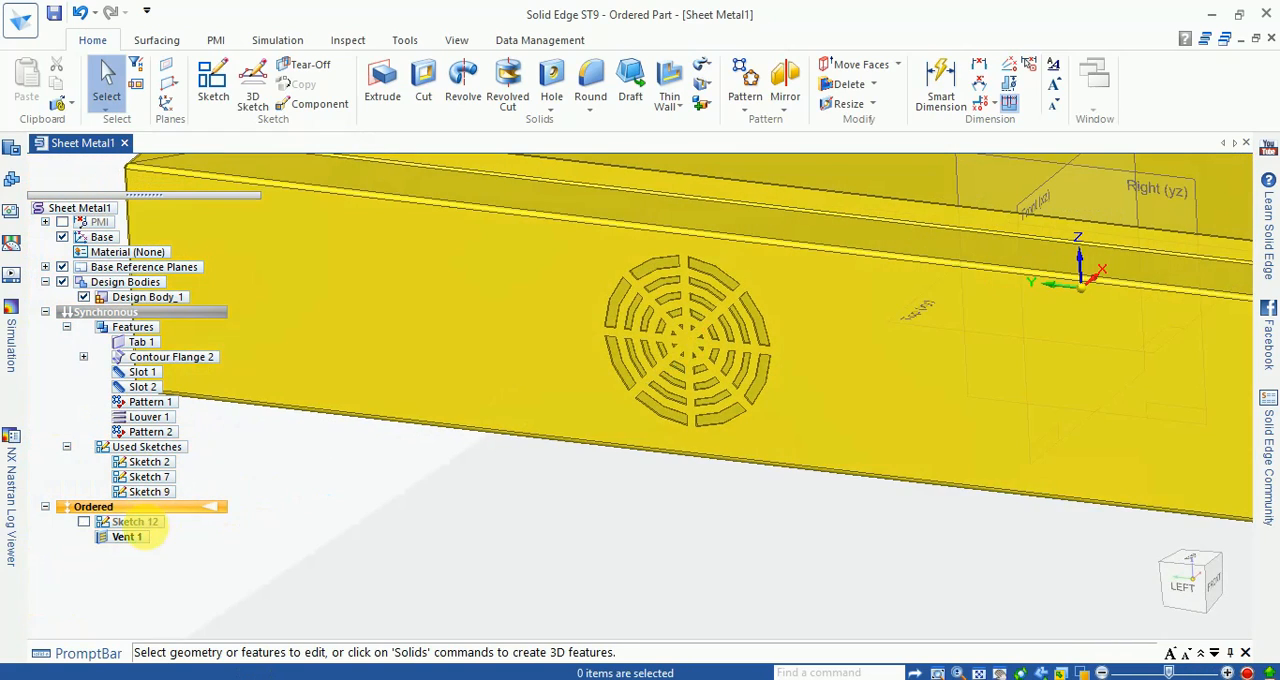
{"action": "left_click", "coordinate": [136, 541]}
{"action": "left_click", "coordinate": [557, 362]}
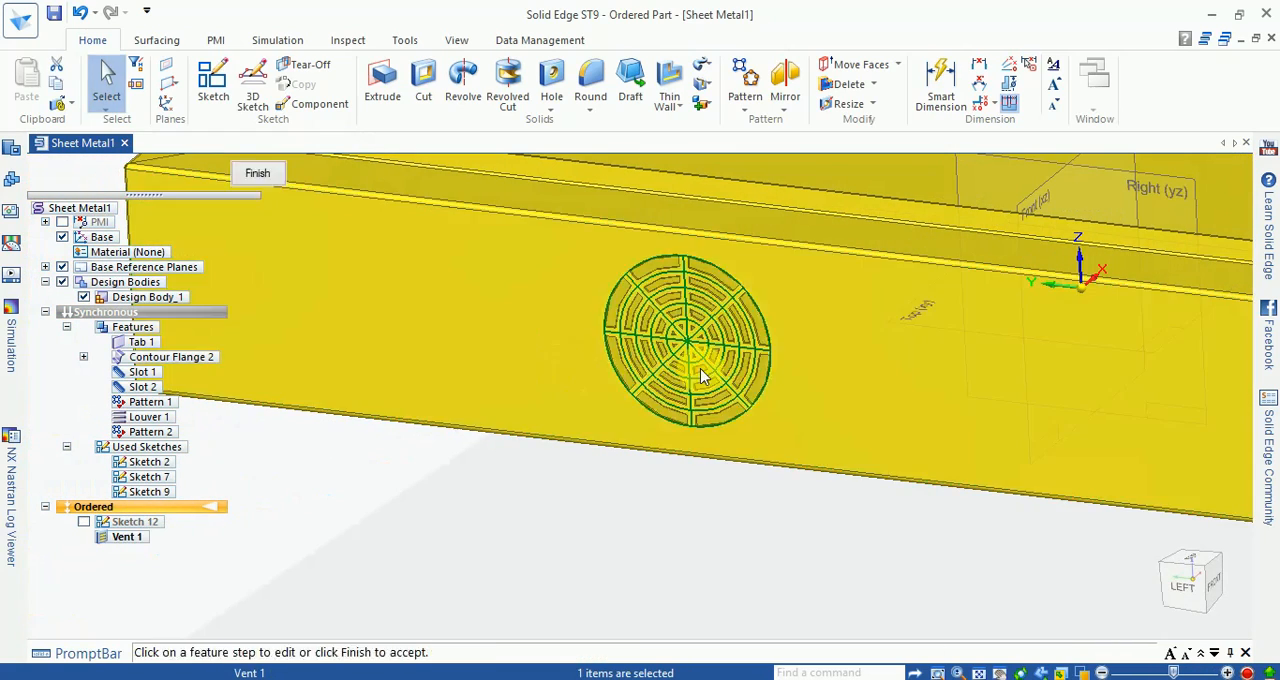
{"action": "left_click", "coordinate": [85, 173]}
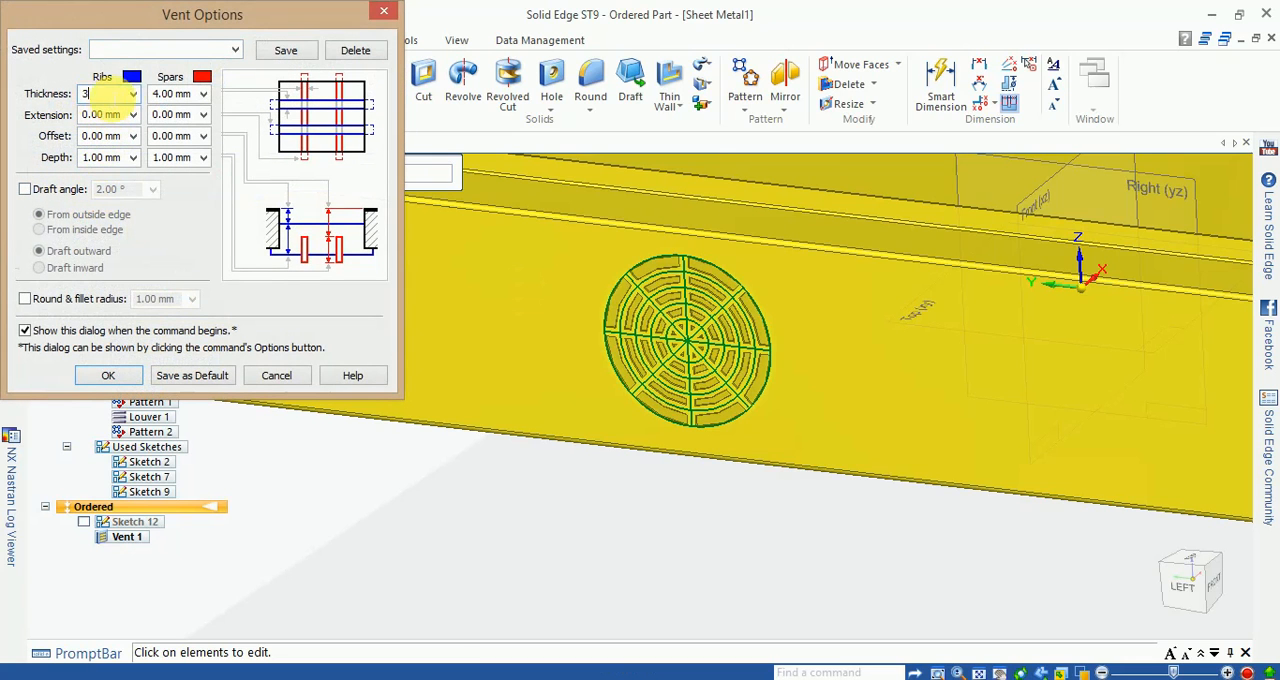
{"action": "left_click", "coordinate": [104, 376]}
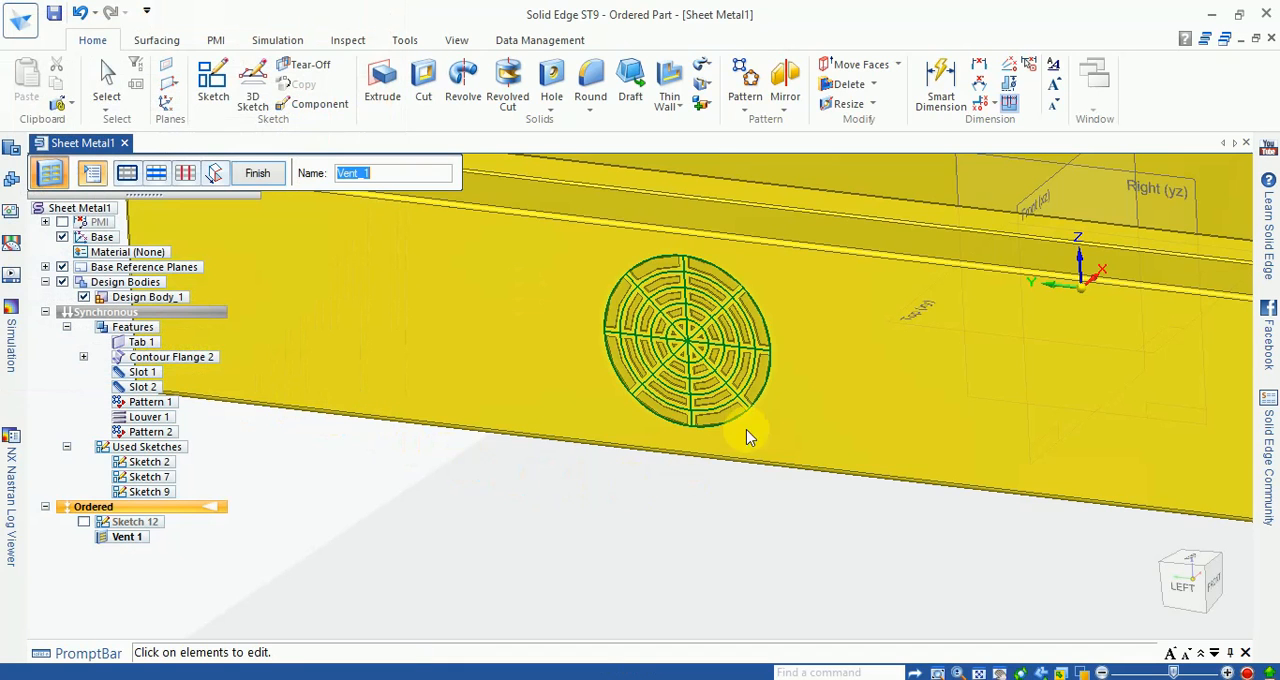
{"action": "left_click", "coordinate": [257, 174]}
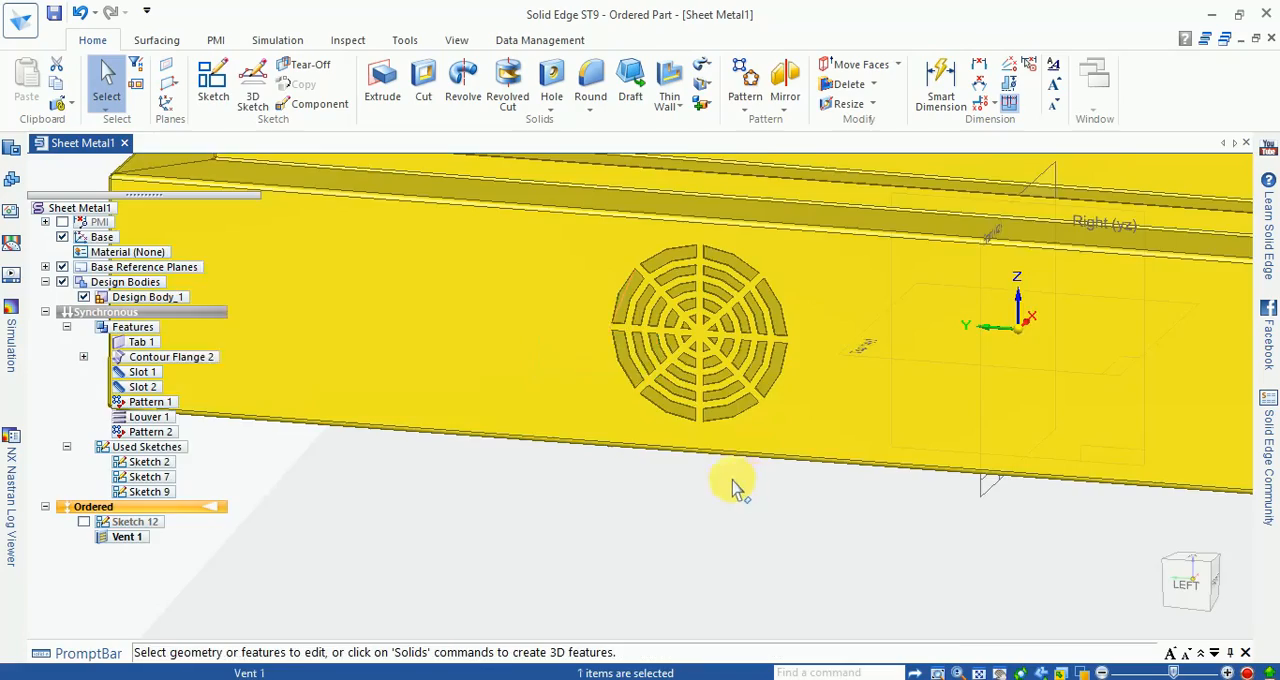
Step: Hide the base coordinate system and the base reference planes of the tray model
{"action": "scroll", "coordinate": [740, 486], "scroll_direction": "down", "scroll_amount": 3}
{"action": "middle_click_drag", "start_coordinate": [740, 486], "coordinate": [668, 526]}
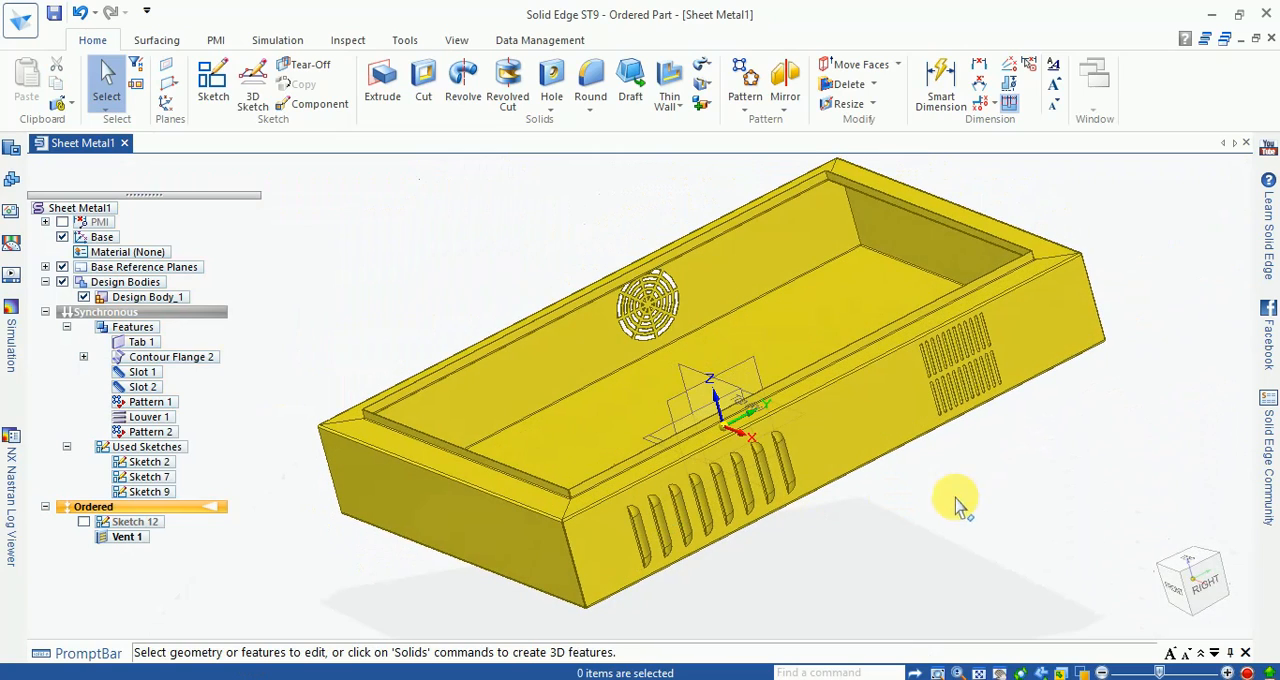
{"action": "left_click", "coordinate": [1170, 591]}
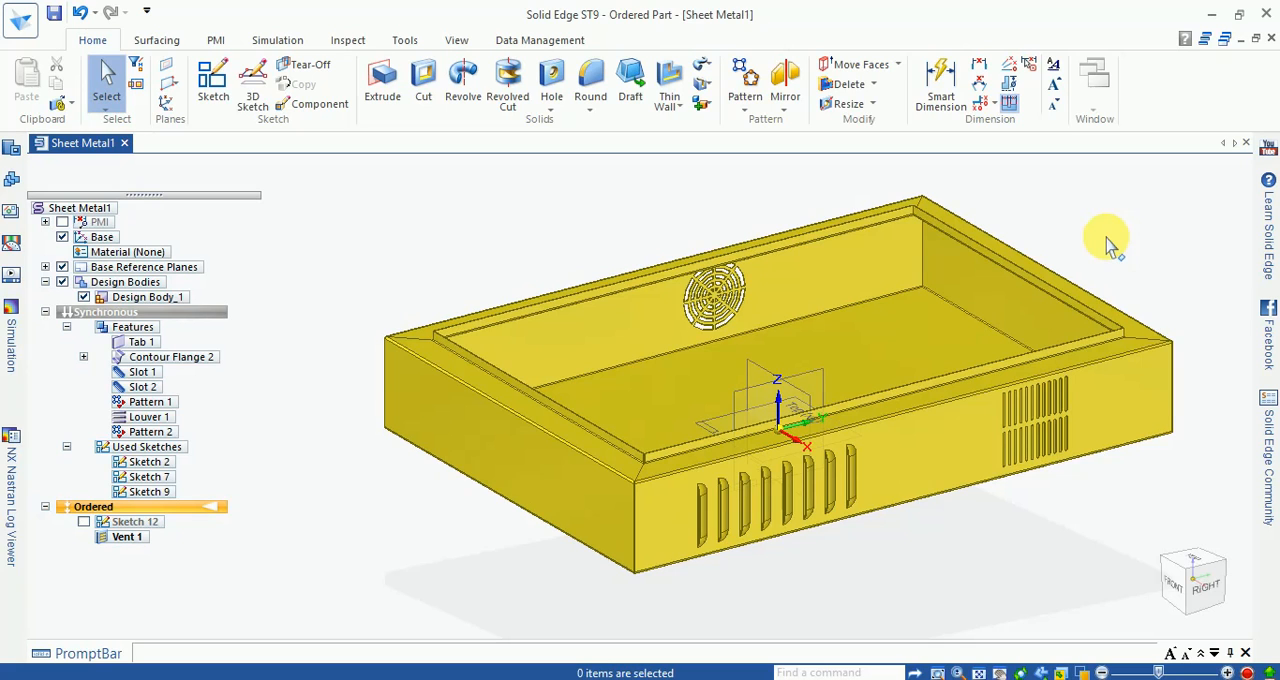
{"action": "left_click", "coordinate": [62, 238]}
{"action": "left_click", "coordinate": [62, 267]}
{"action": "middle_click_drag", "start_coordinate": [502, 213], "coordinate": [500, 221]}
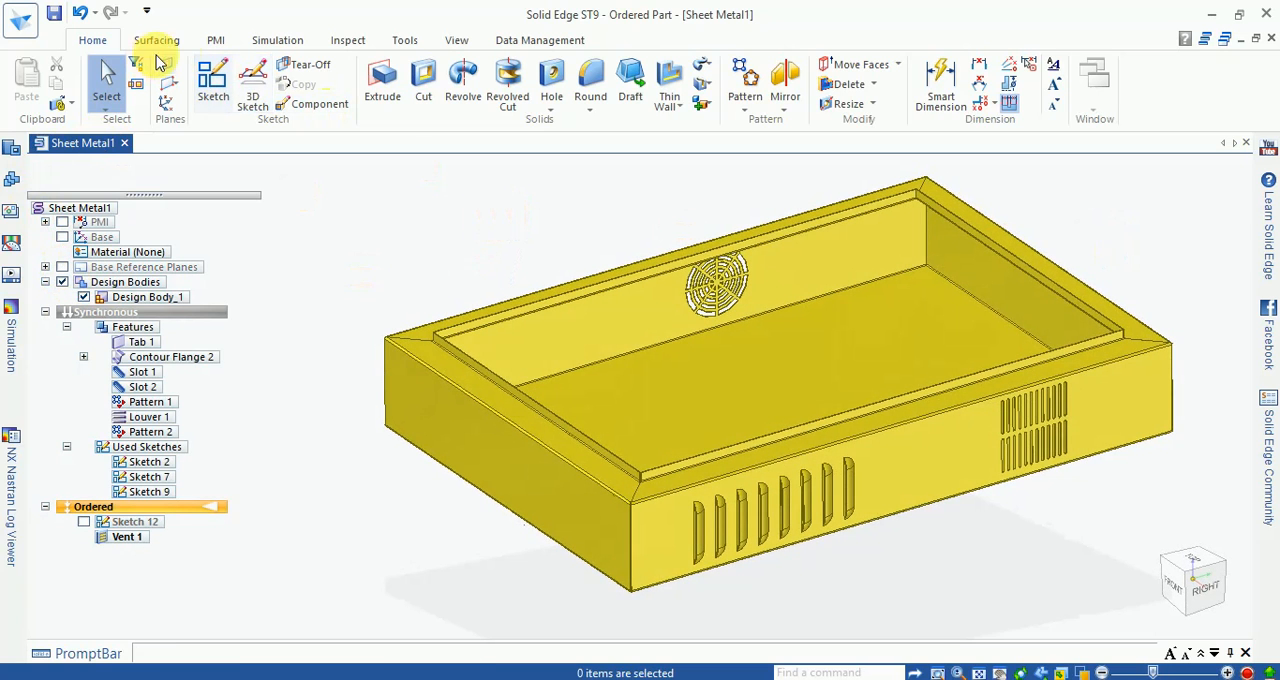
Step: Switch the tray from the Ordered to the Flatten environment to produce its flat pattern
{"action": "left_click", "coordinate": [405, 42]}
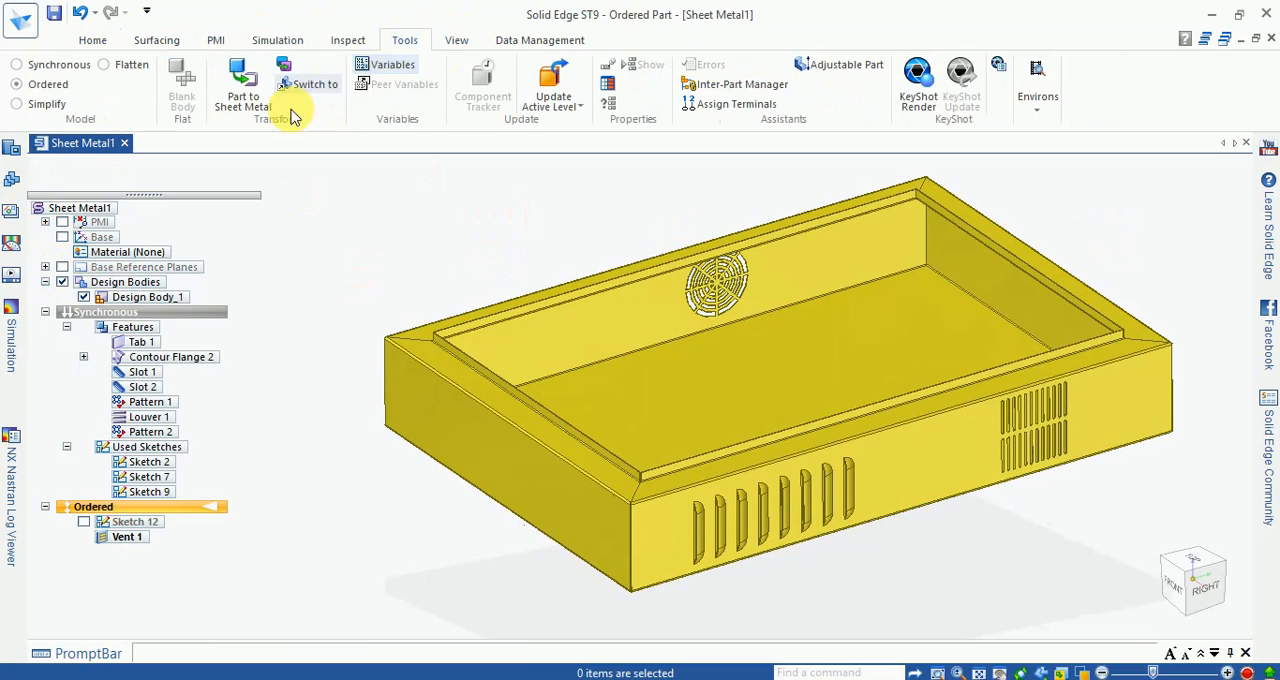
{"action": "mouse_move", "coordinate": [502, 305]}
{"action": "middle_mouse_down"}
{"action": "mouse_move", "coordinate": [605, 310]}
{"action": "mouse_move", "coordinate": [522, 292]}
{"action": "middle_mouse_up"}
{"action": "scroll", "coordinate": [674, 229], "scroll_direction": "up", "scroll_amount": 5}
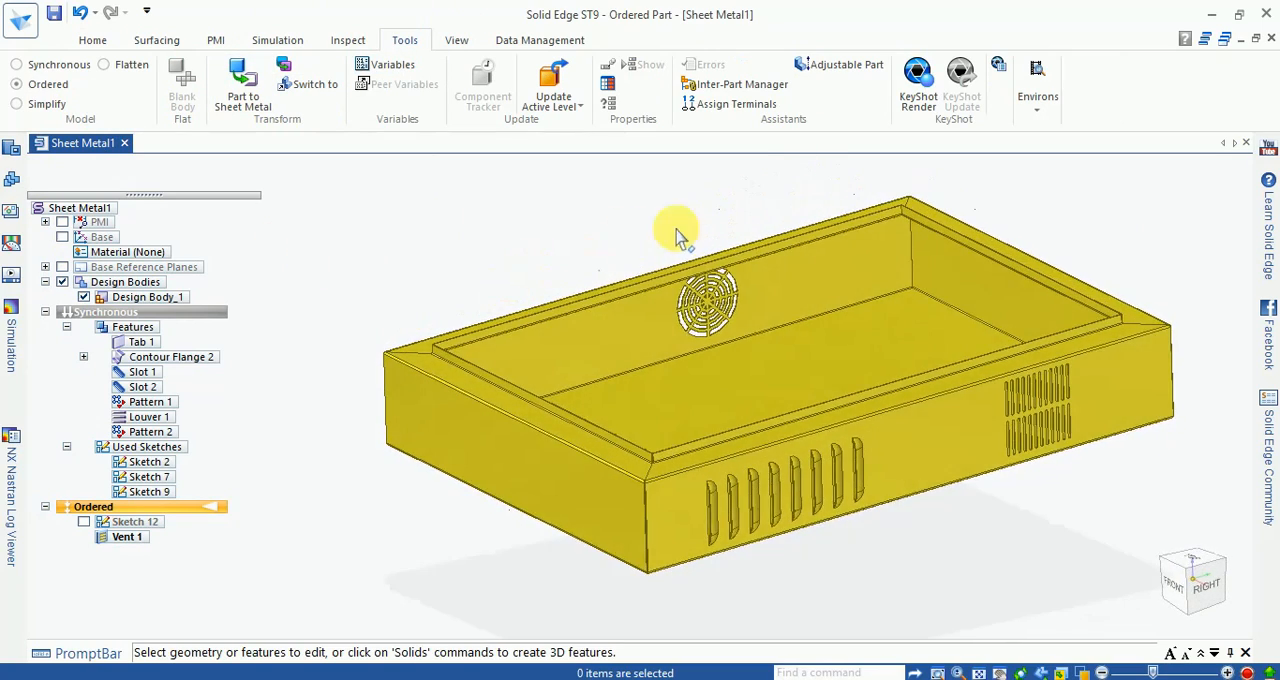
{"action": "scroll", "coordinate": [585, 198], "scroll_direction": "down", "scroll_amount": 3}
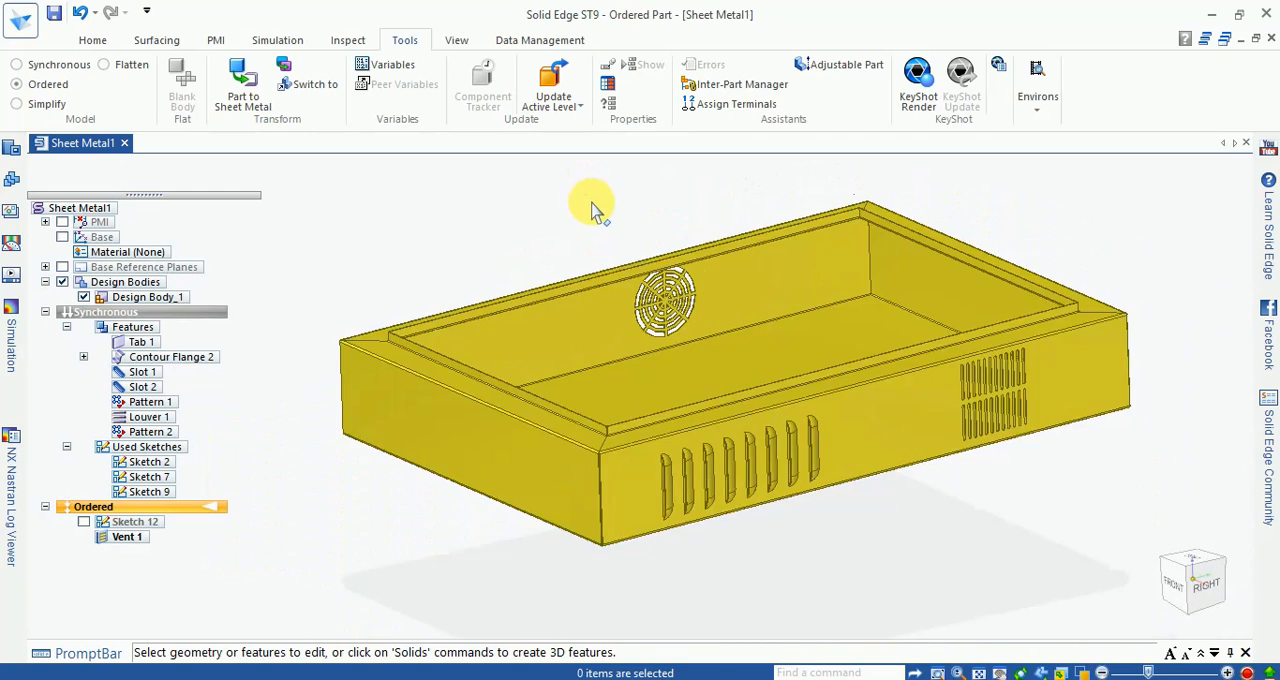
{"action": "left_click", "coordinate": [106, 64]}
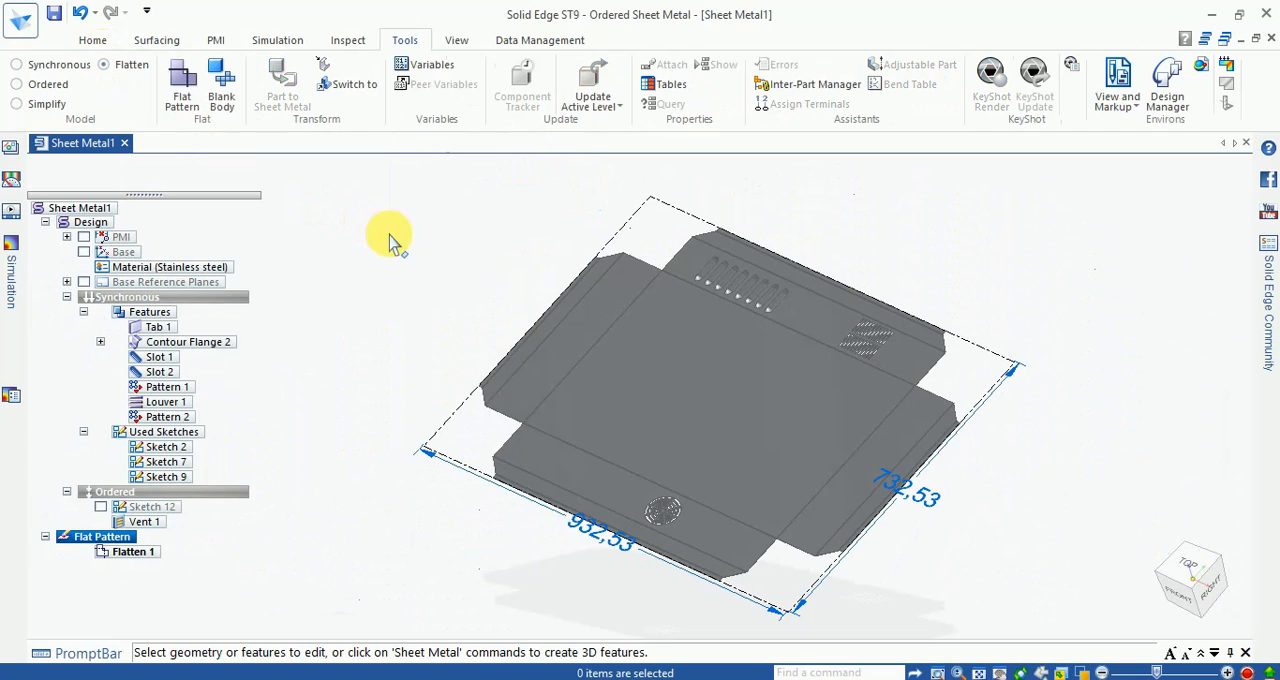
Step: Paint the whole flat pattern body with the Yellow style using Part Painter, and clear the selection
{"action": "left_click", "coordinate": [657, 358]}
{"action": "left_click", "coordinate": [452, 39]}
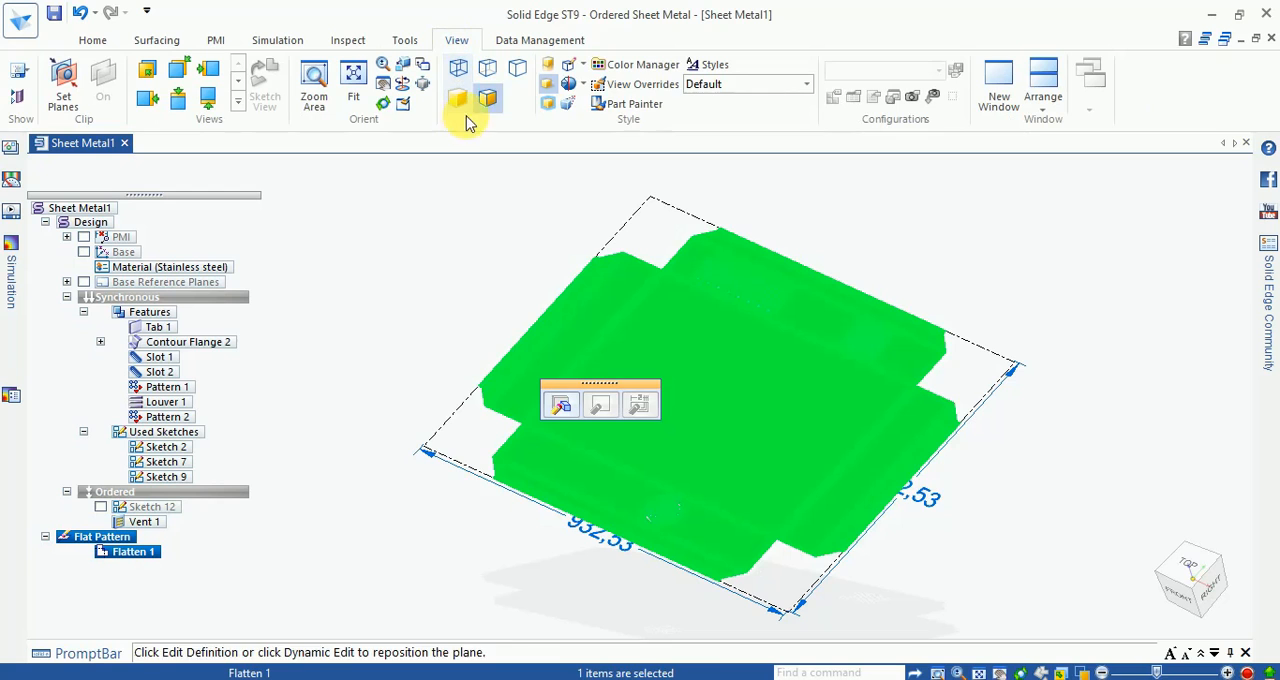
{"action": "left_click", "coordinate": [625, 103]}
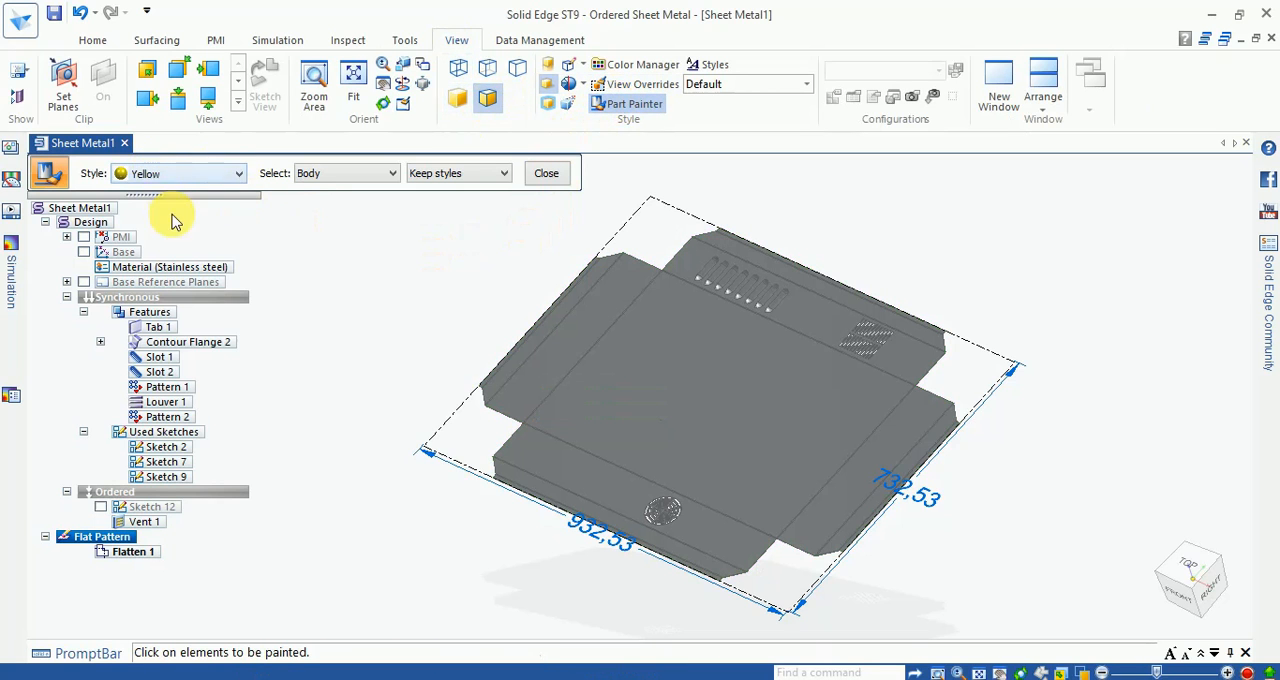
{"action": "left_click", "coordinate": [180, 173]}
{"action": "left_click", "coordinate": [145, 448]}
{"action": "left_click", "coordinate": [712, 440]}
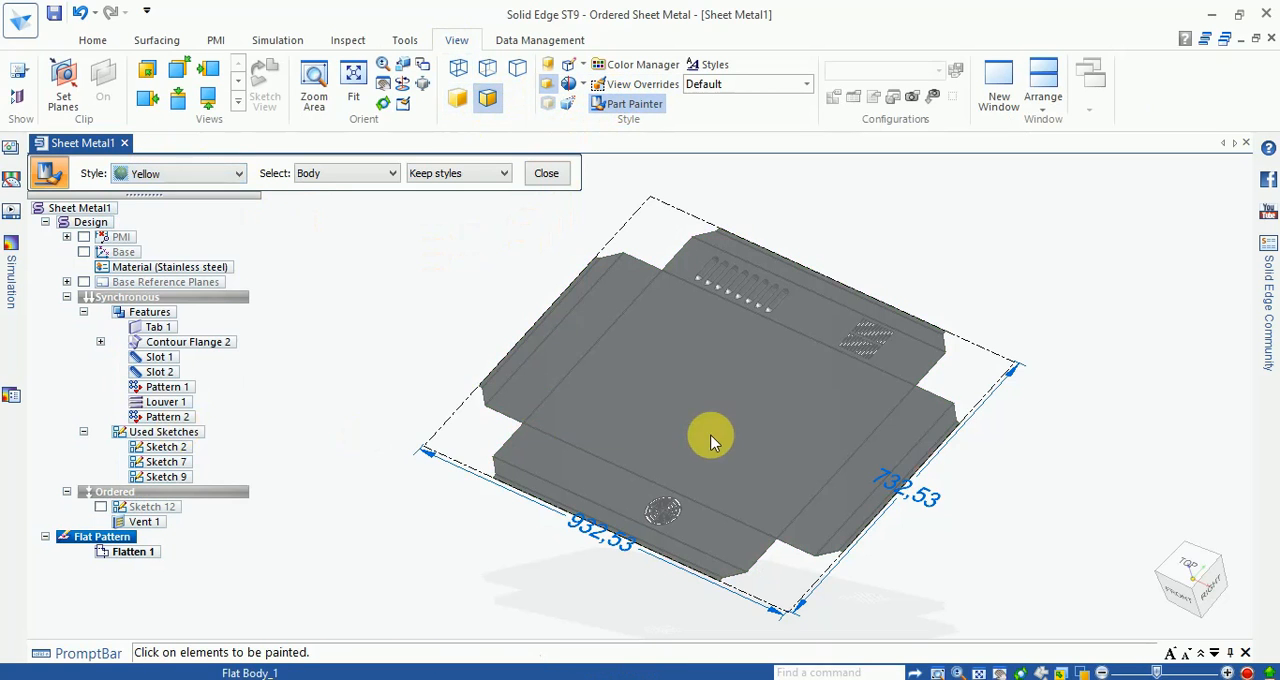
{"action": "middle_click_drag", "start_coordinate": [1030, 372], "coordinate": [1084, 391]}
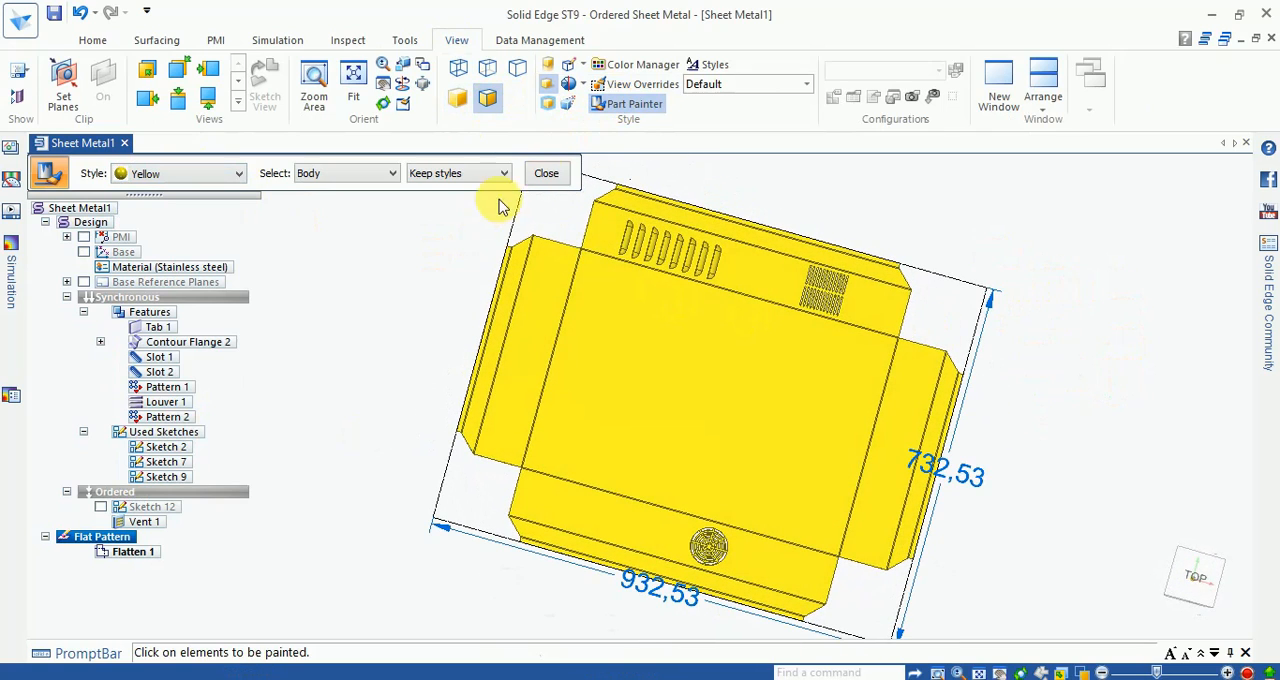
{"action": "left_click", "coordinate": [546, 173]}
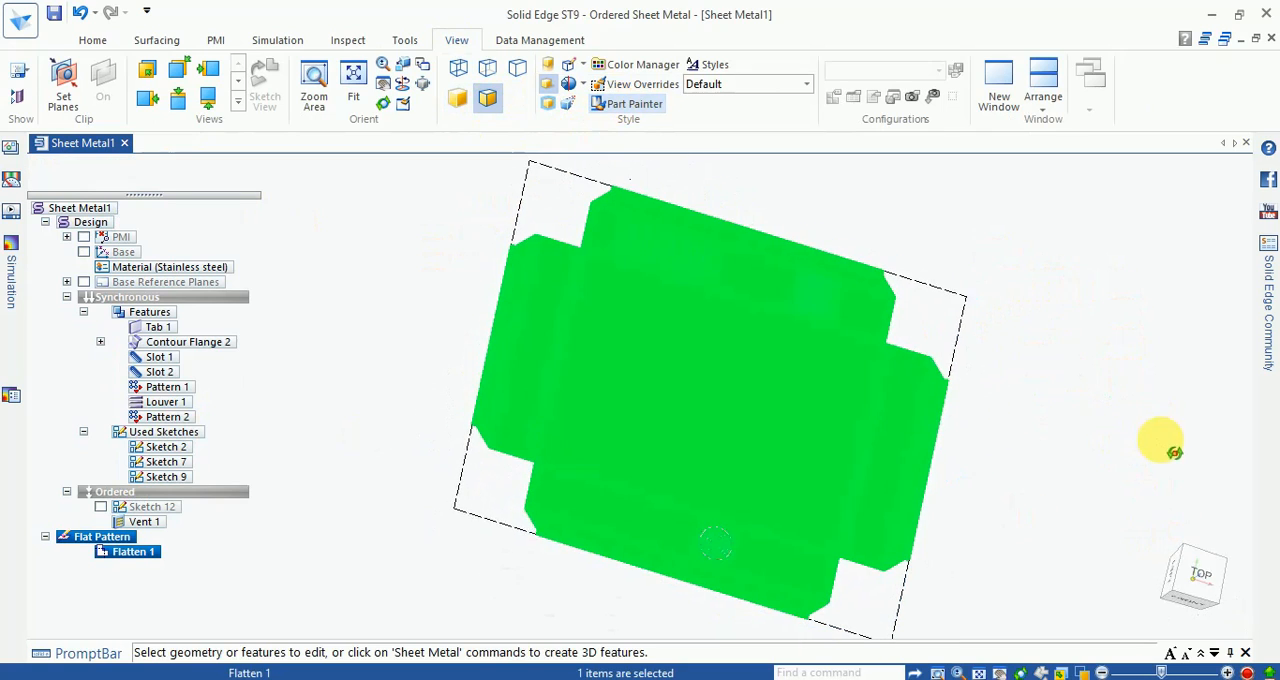
{"action": "left_click", "coordinate": [1123, 423]}
Step: In a top view, move the flat pattern's overall vertical and horizontal dimensions farther away from its outline
{"action": "middle_click_drag", "start_coordinate": [1120, 394], "coordinate": [1075, 495]}
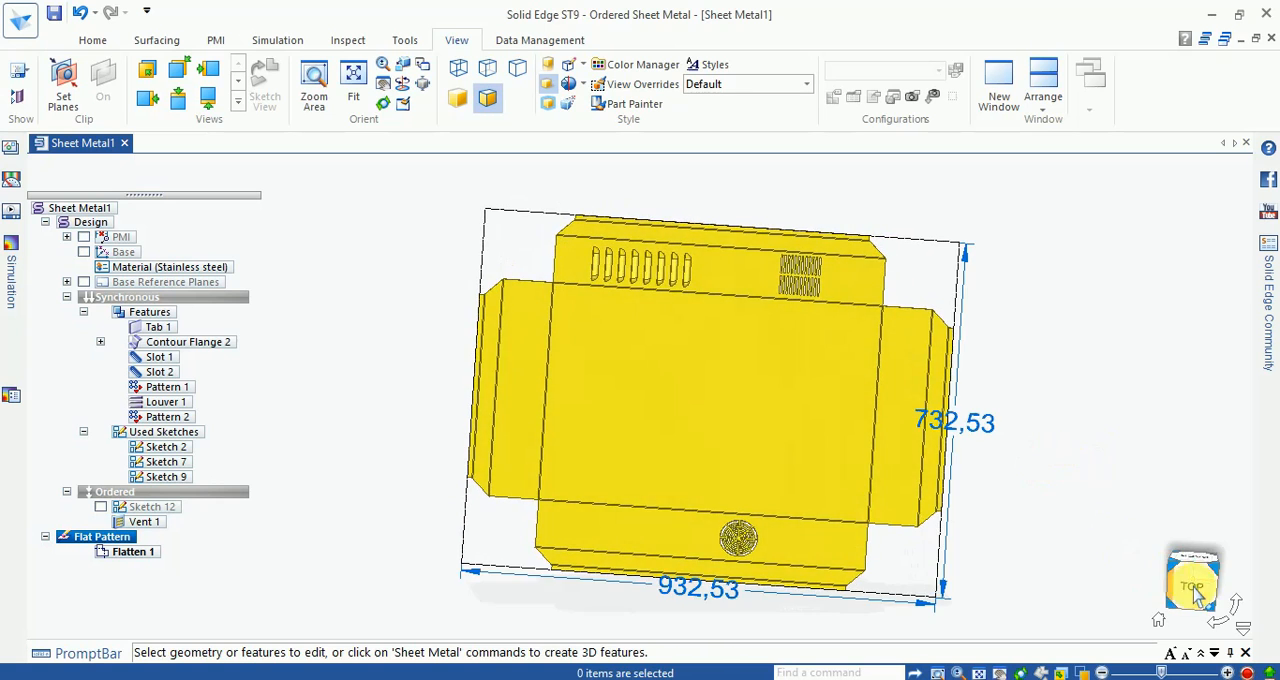
{"action": "left_click", "coordinate": [1190, 584]}
{"action": "scroll", "coordinate": [548, 205], "scroll_direction": "up", "scroll_amount": 4}
{"action": "scroll", "coordinate": [764, 190], "scroll_direction": "down", "scroll_amount": 2}
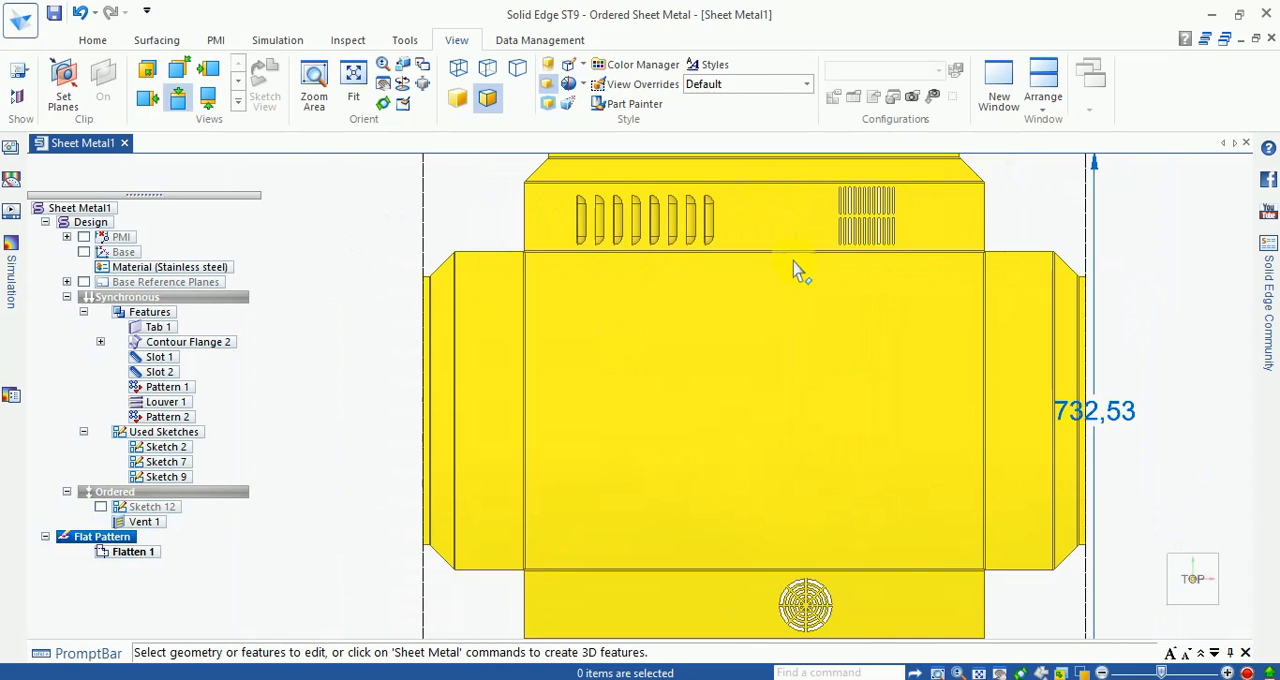
{"action": "scroll", "coordinate": [806, 308], "scroll_direction": "down", "scroll_amount": 1}
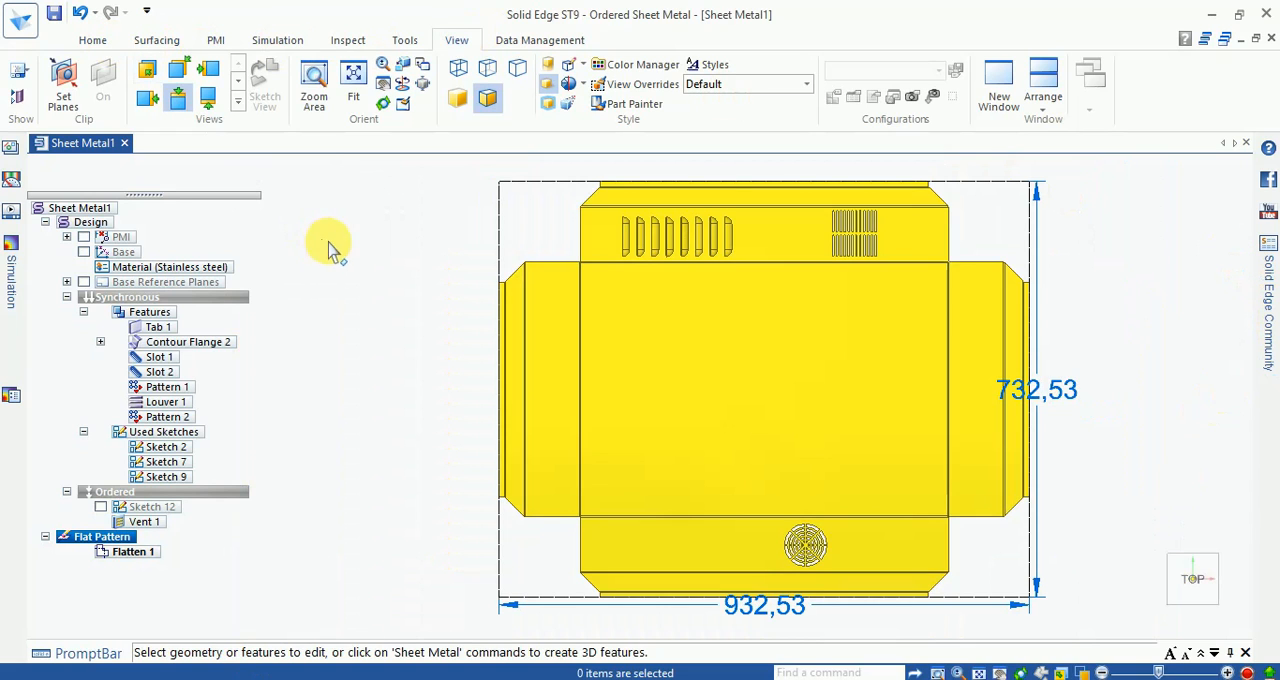
{"action": "scroll", "coordinate": [465, 347], "scroll_direction": "down", "scroll_amount": 1}
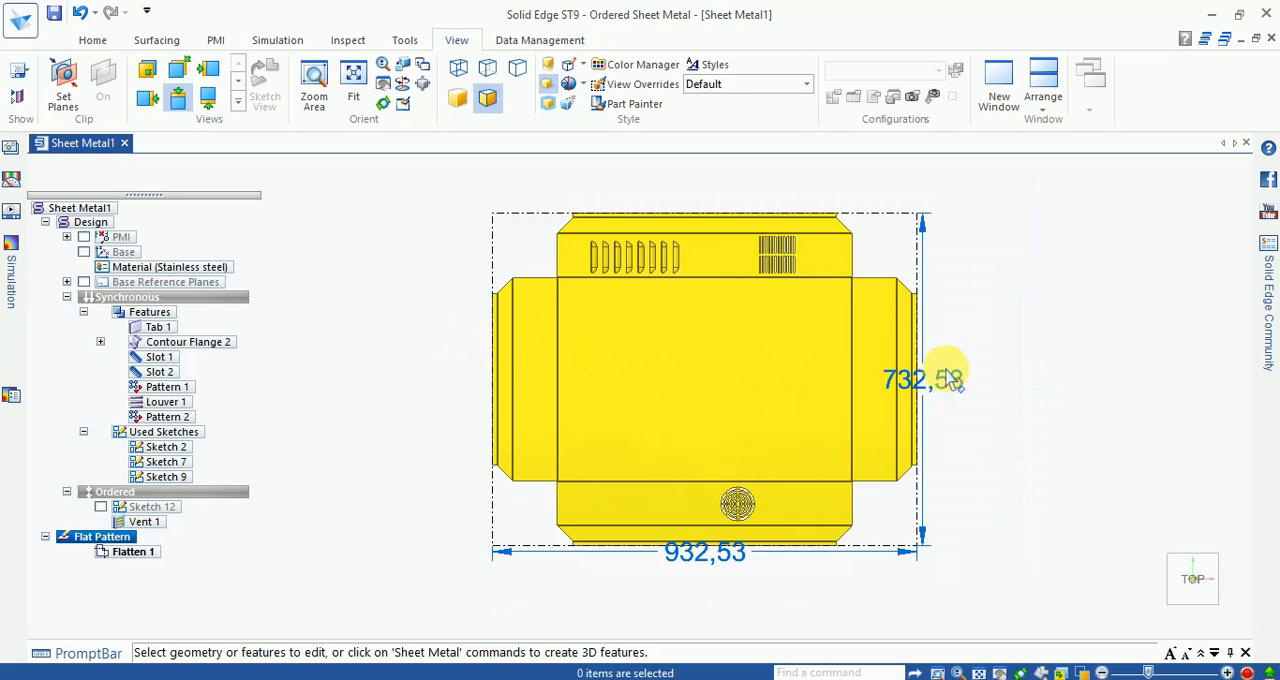
{"action": "left_click", "coordinate": [940, 378]}
{"action": "left_click_drag", "start_coordinate": [940, 378], "coordinate": [1000, 380]}
{"action": "left_click", "coordinate": [700, 556]}
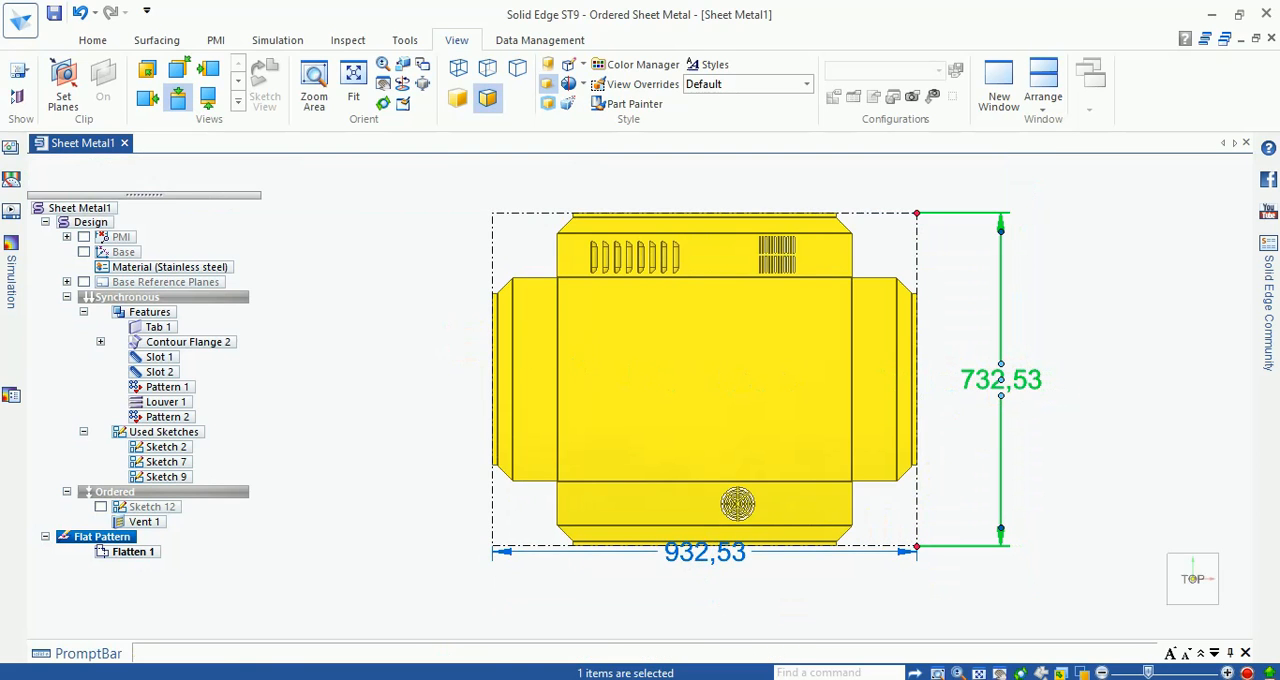
{"action": "left_click_drag", "start_coordinate": [703, 560], "coordinate": [716, 590]}
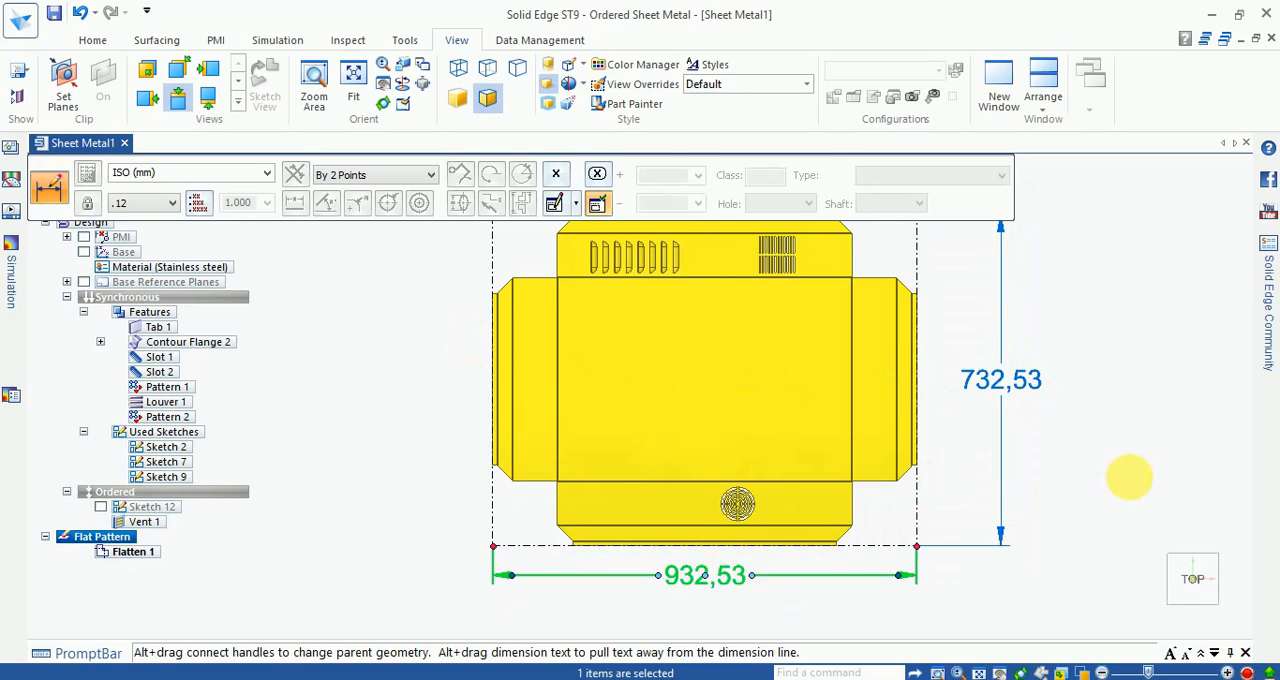
{"action": "left_click", "coordinate": [1130, 478]}
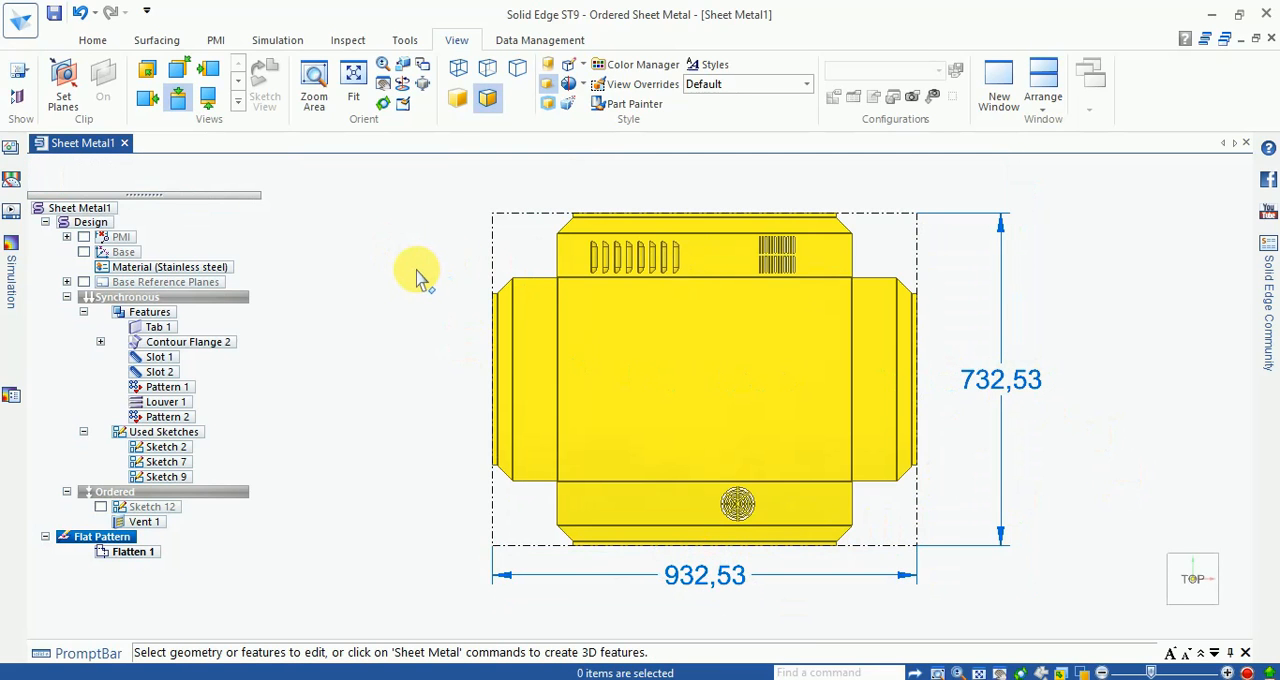
{"action": "left_click", "coordinate": [92, 40]}
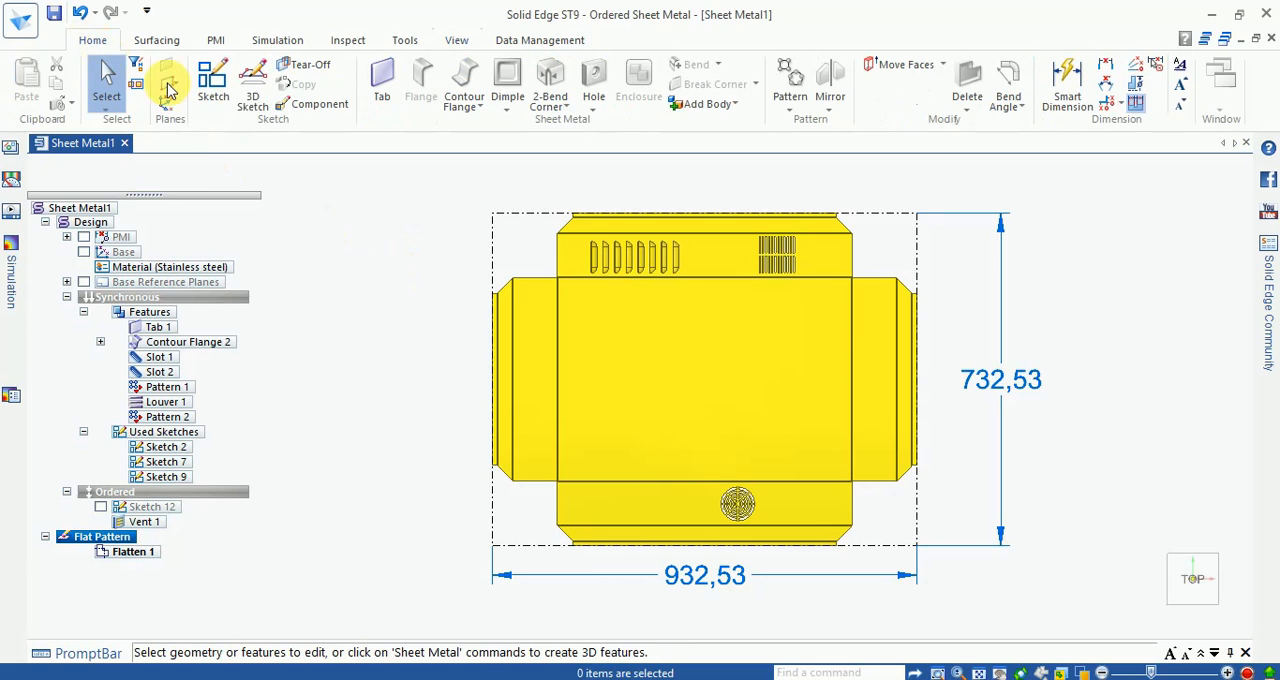